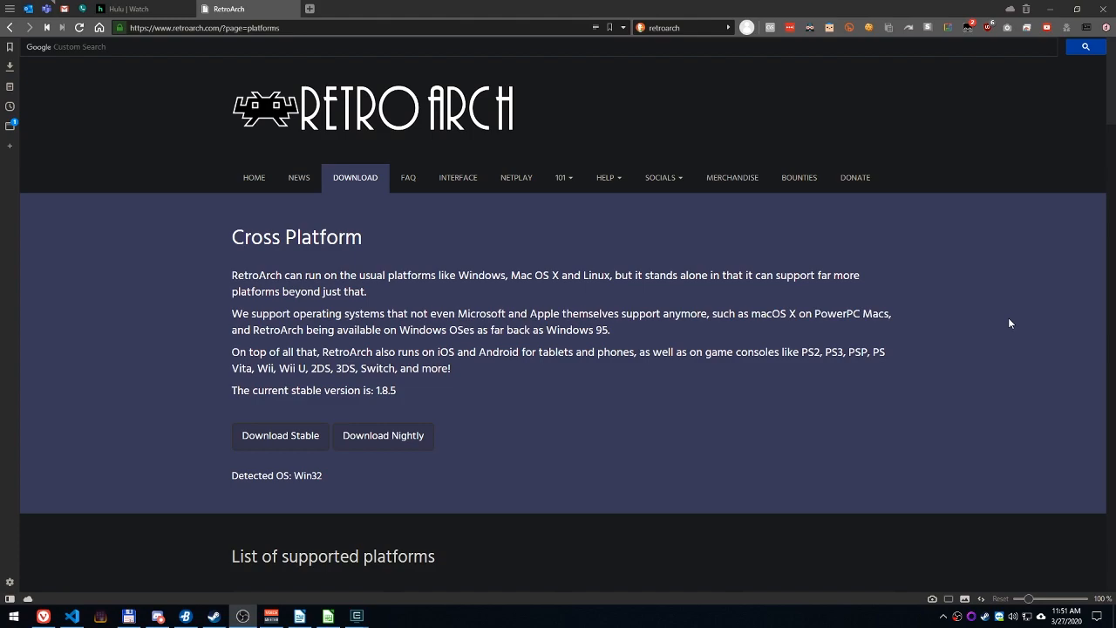
Step: Review the Windows downloads in the supported platforms list and locate the RetroArch folder among the installed programs
scroll(821, 357, "down", 5)
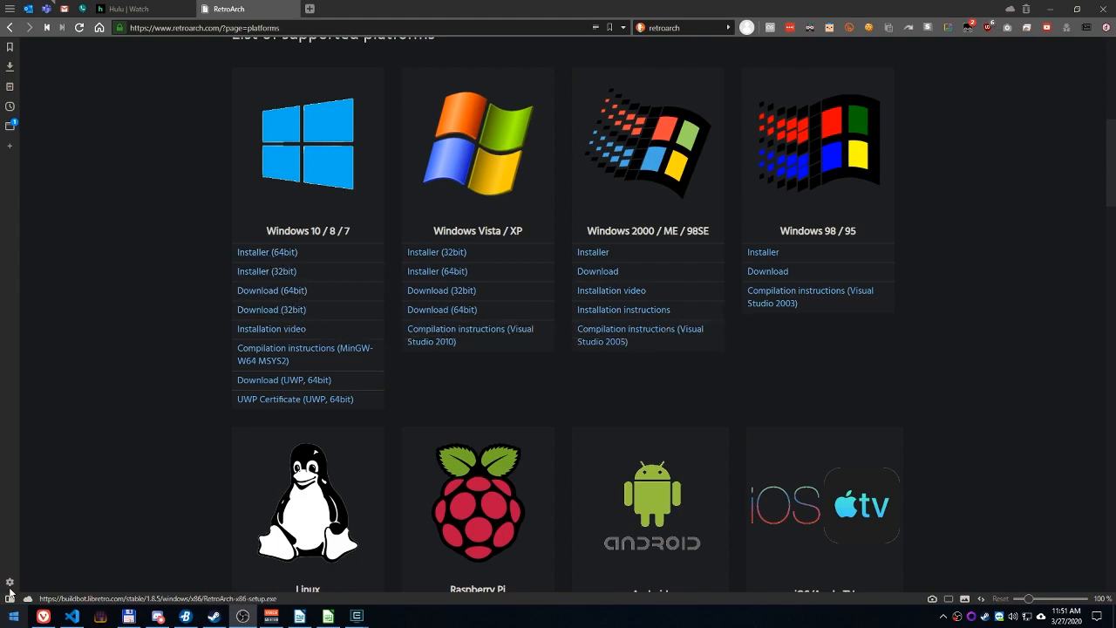
left_click(14, 616)
scroll(71, 475, "down", 15)
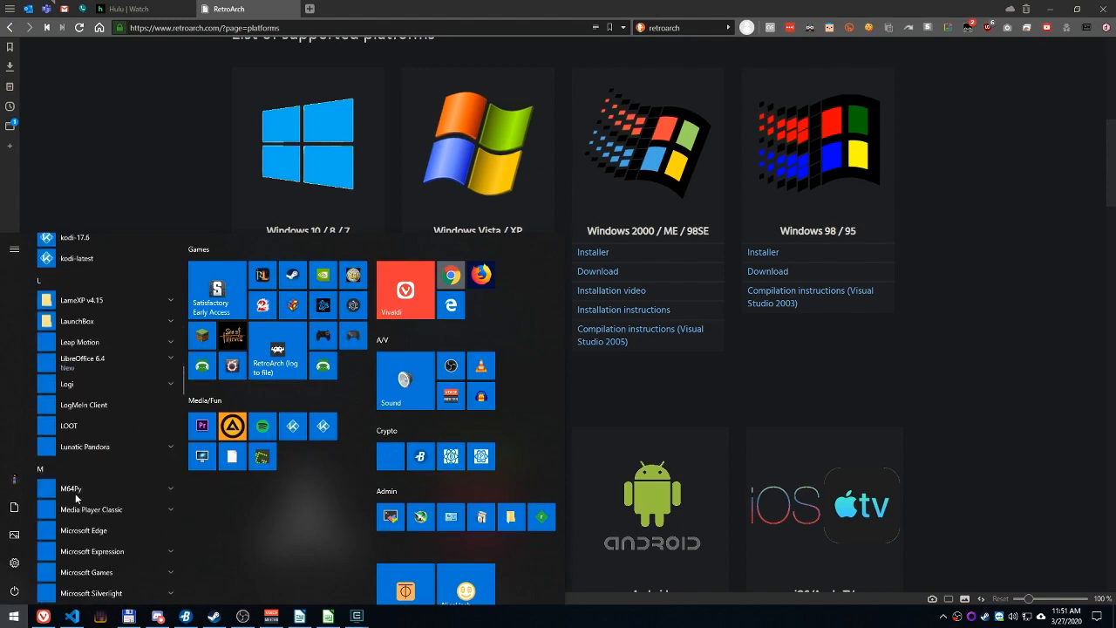
scroll(83, 448, "down", 4)
left_click(87, 401)
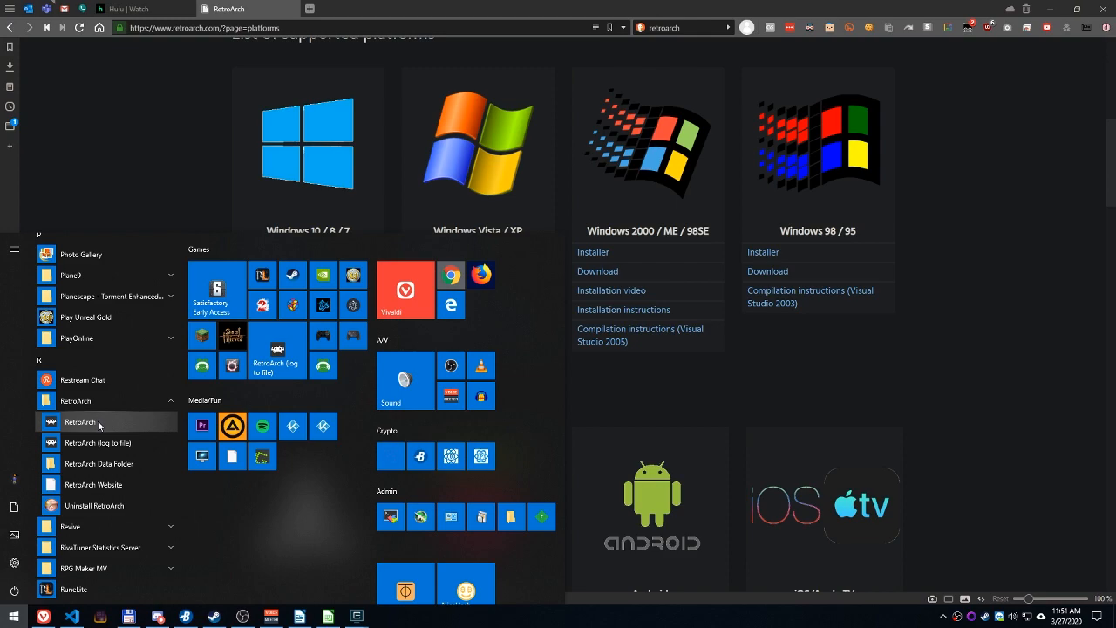
left_click(654, 389)
Step: Search Windows Settings for "about" and check the PC's system type on the About your PC page
left_click(13, 616)
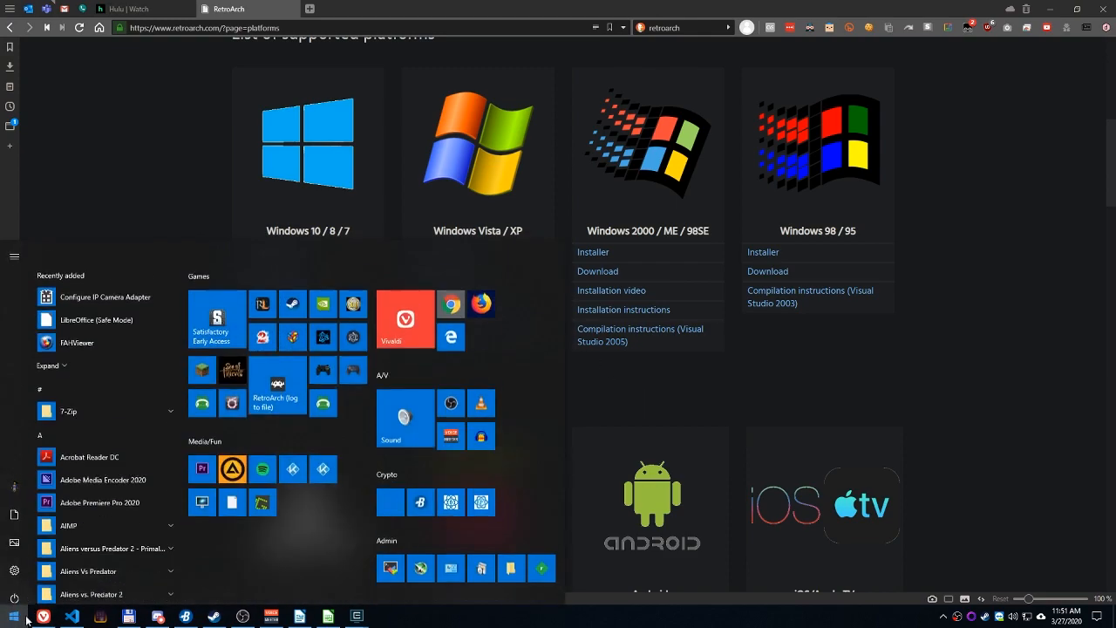
left_click(15, 563)
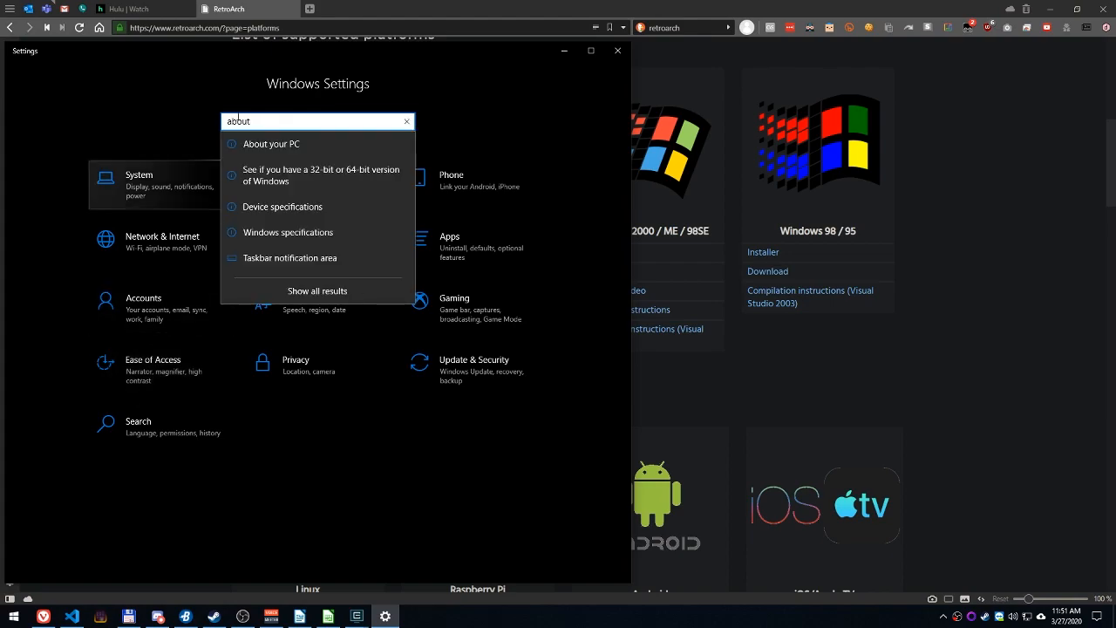
left_click(267, 145)
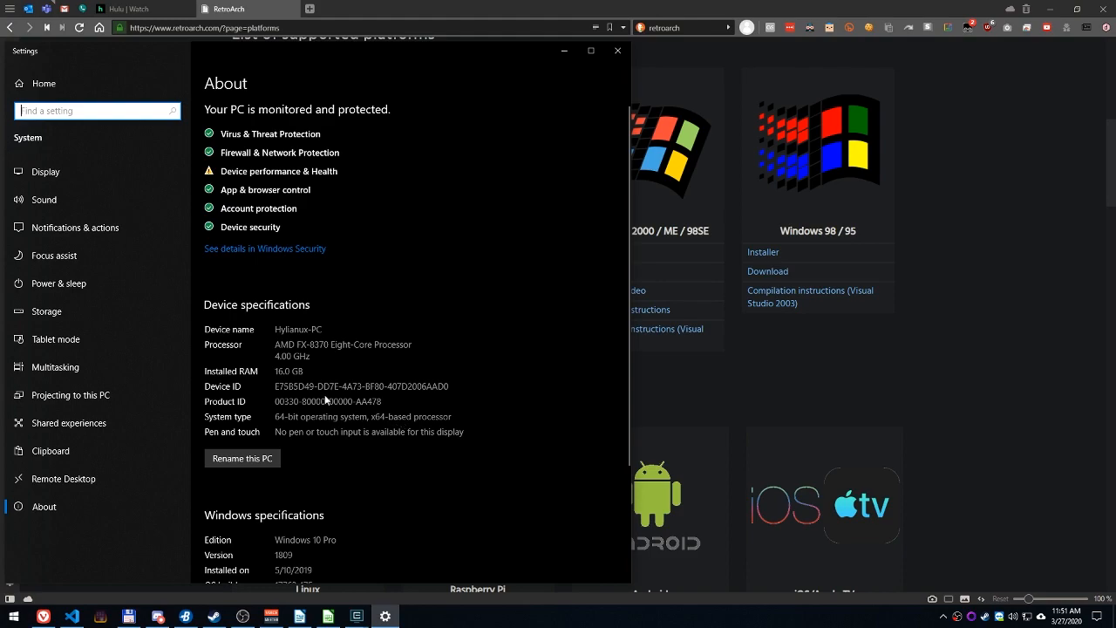
left_click(624, 58)
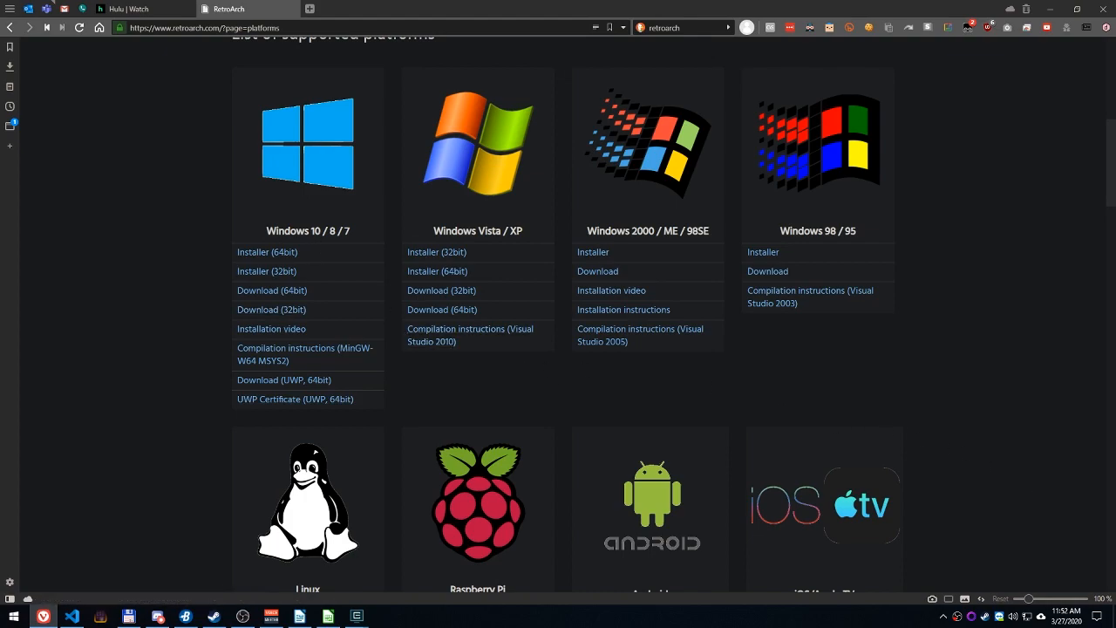
Step: Switch to the RetroArch window and maximize it
key("alt+Tab")
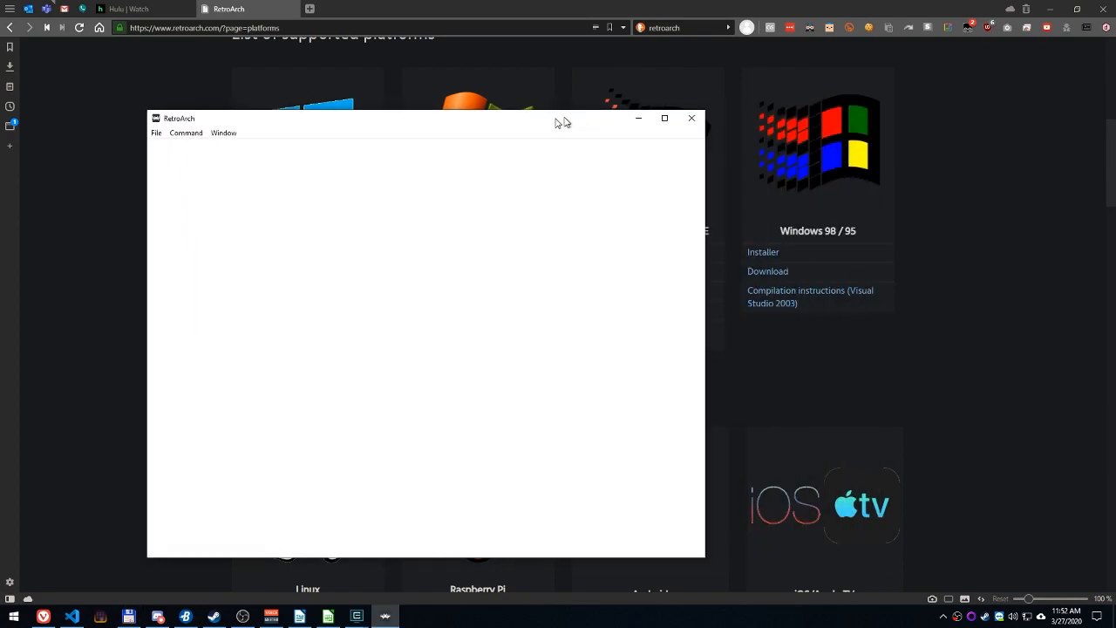
left_click_drag(563, 118, 636, 79)
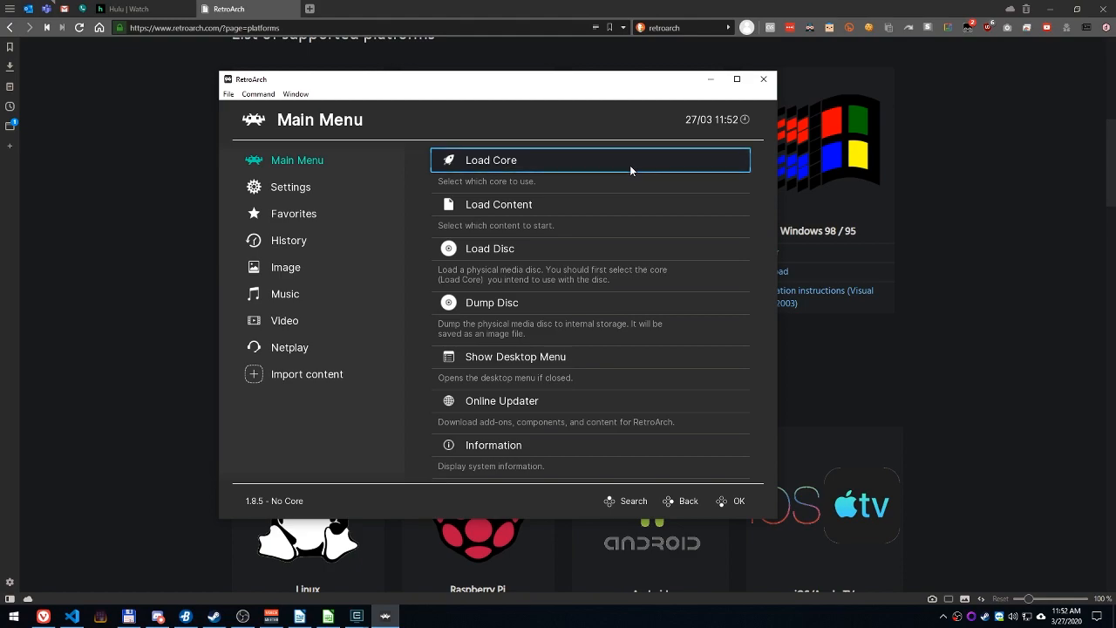
double_click(505, 77)
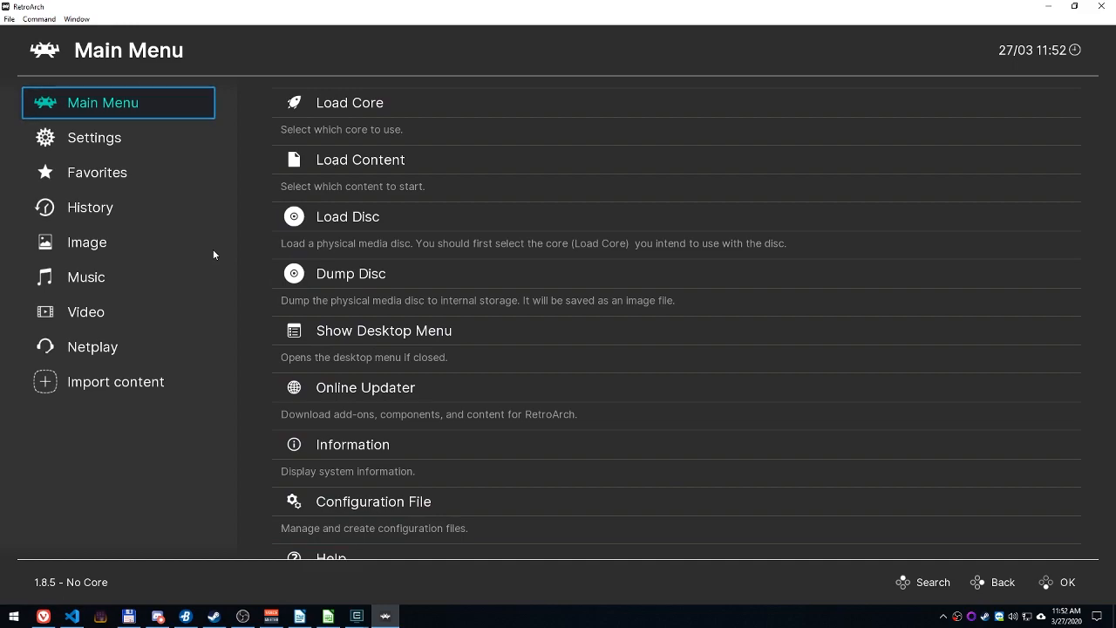
Step: Bring up RetroArch's Desktop Menu, dismiss its welcome message, and set the Desktop Menu theme to Dark in the User Interface settings
key("F5")
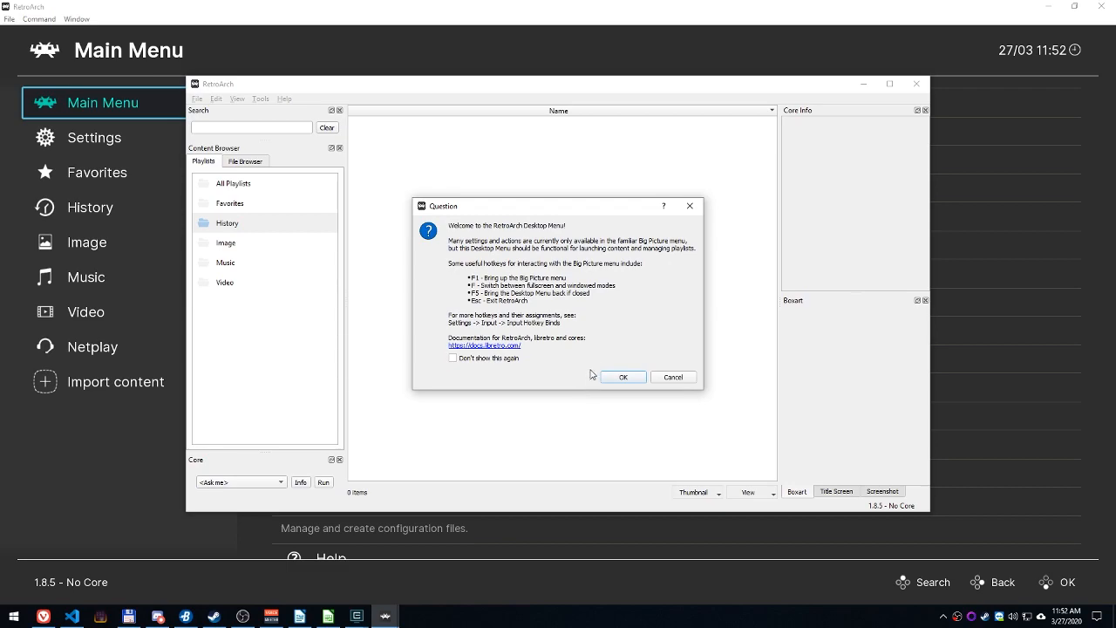
left_click(622, 377)
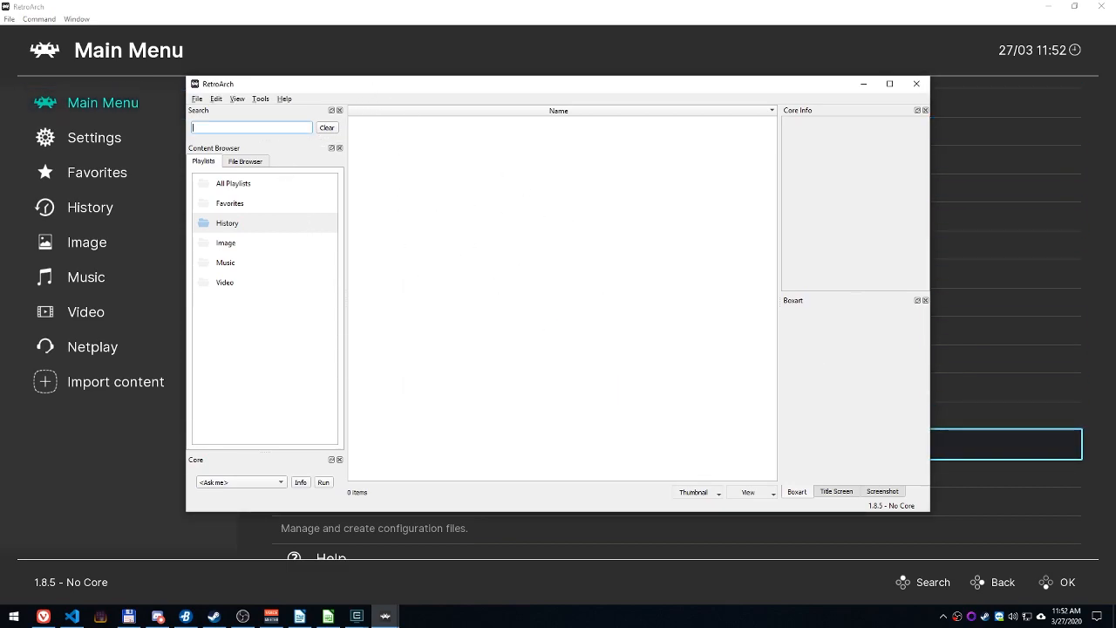
left_click(260, 98)
mouse_move(236, 99)
left_click(264, 181)
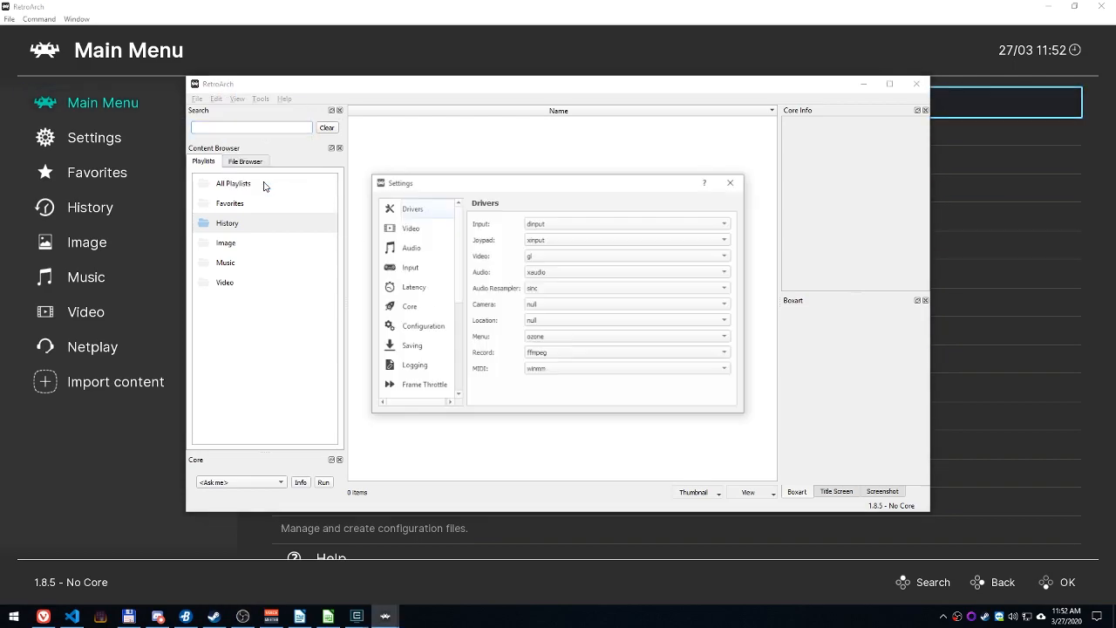
scroll(421, 340, "down", 1)
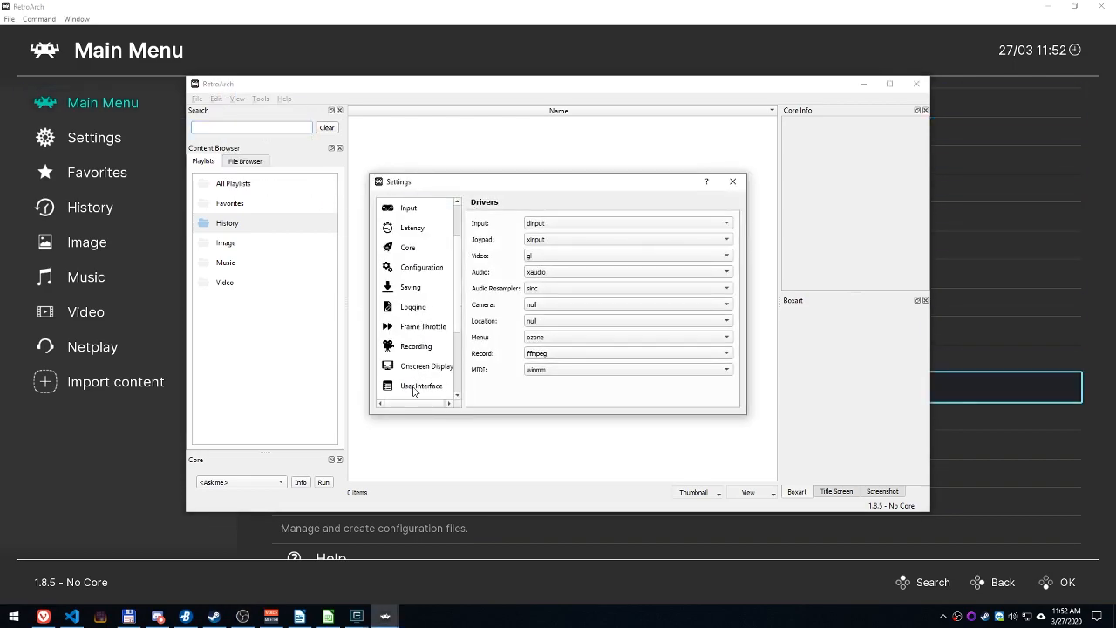
left_click(419, 386)
left_click(604, 217)
left_click(611, 346)
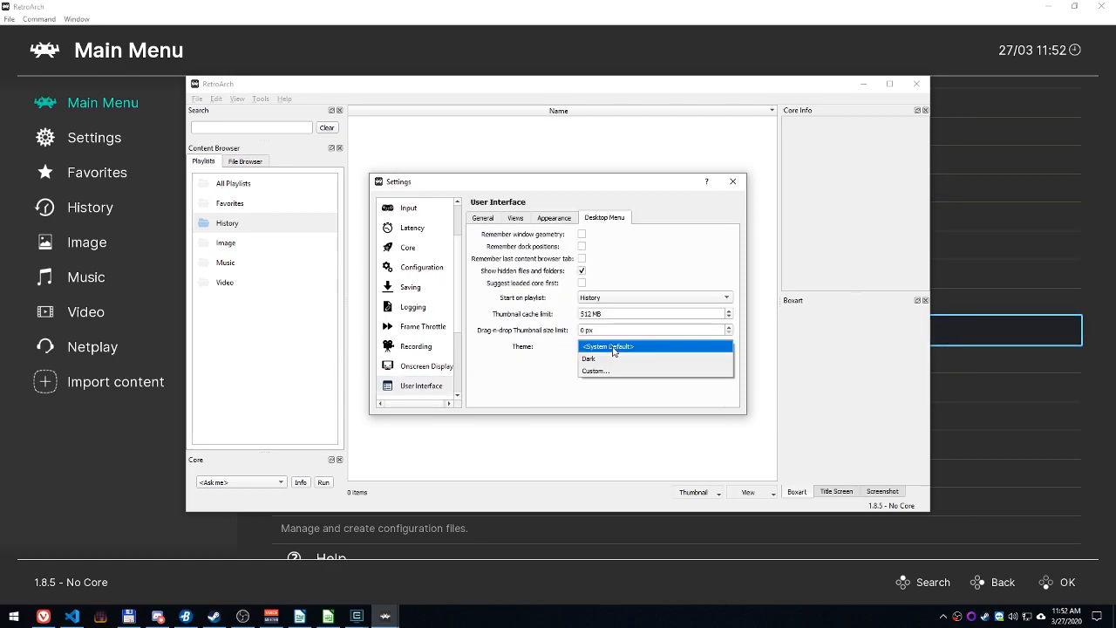
left_click(616, 354)
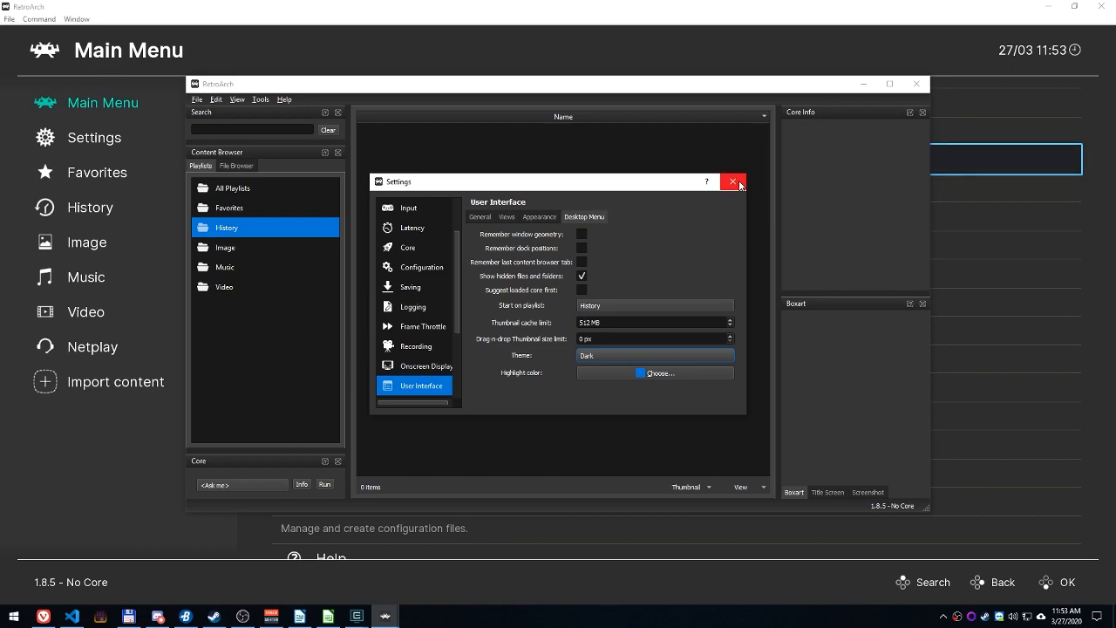
left_click(733, 182)
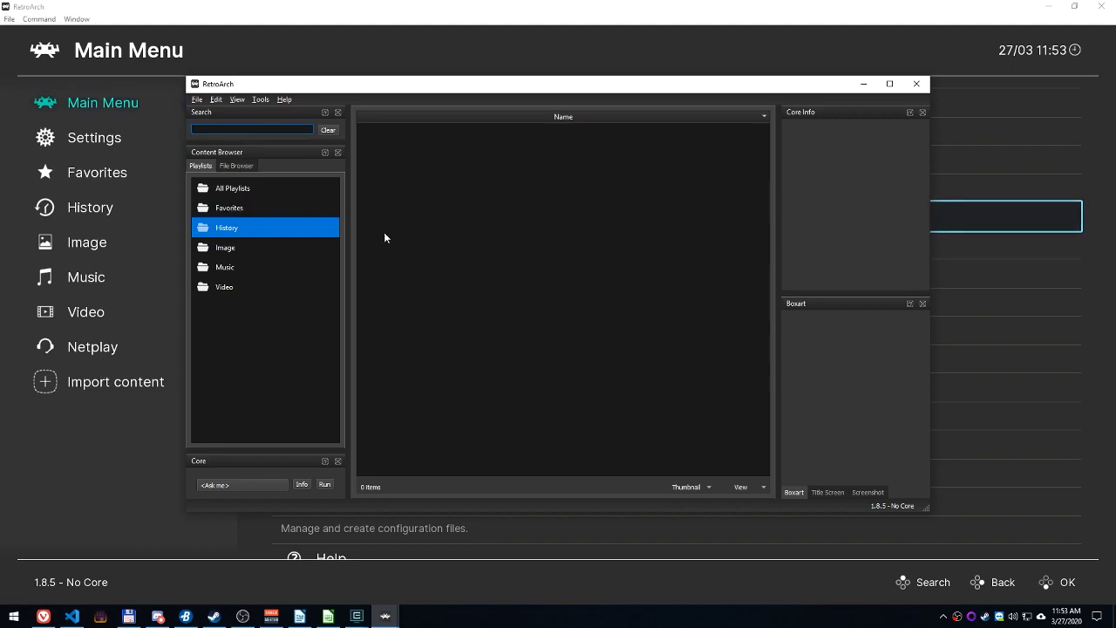
Step: Look at the drives in the Desktop Menu's File Browser, then close it and look over the Main Menu entries
left_click(235, 166)
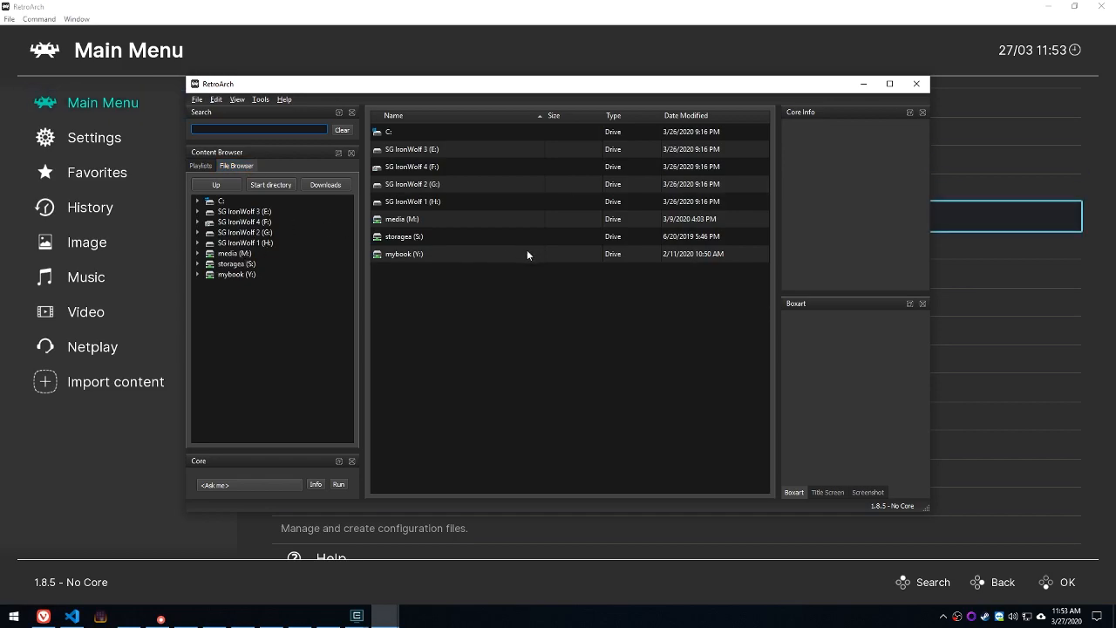
left_click(913, 86)
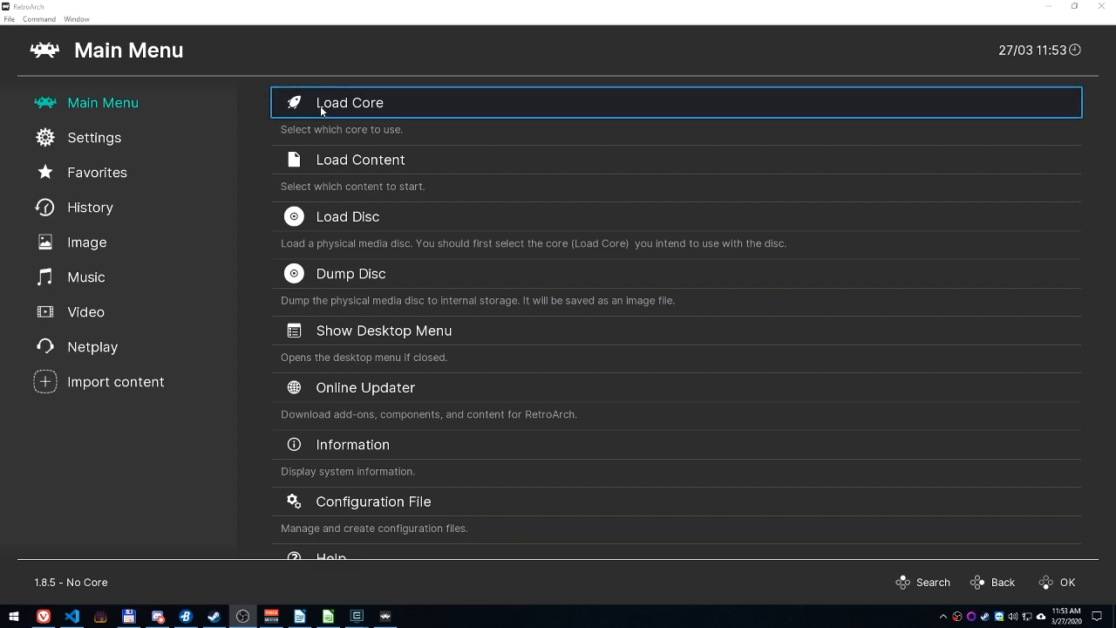
scroll(320, 108, "down", 8)
scroll(366, 188, "up", 9)
scroll(366, 188, "down", 1)
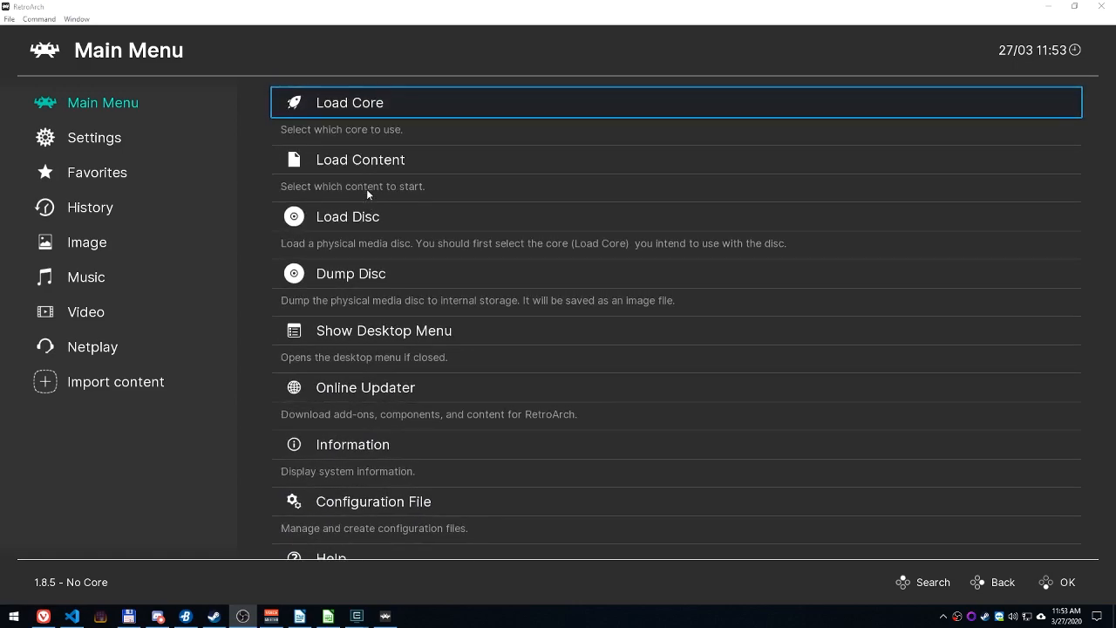
Step: Open the list of downloadable cores and find the Nintendo - NES / Famicom cores
left_click(385, 112)
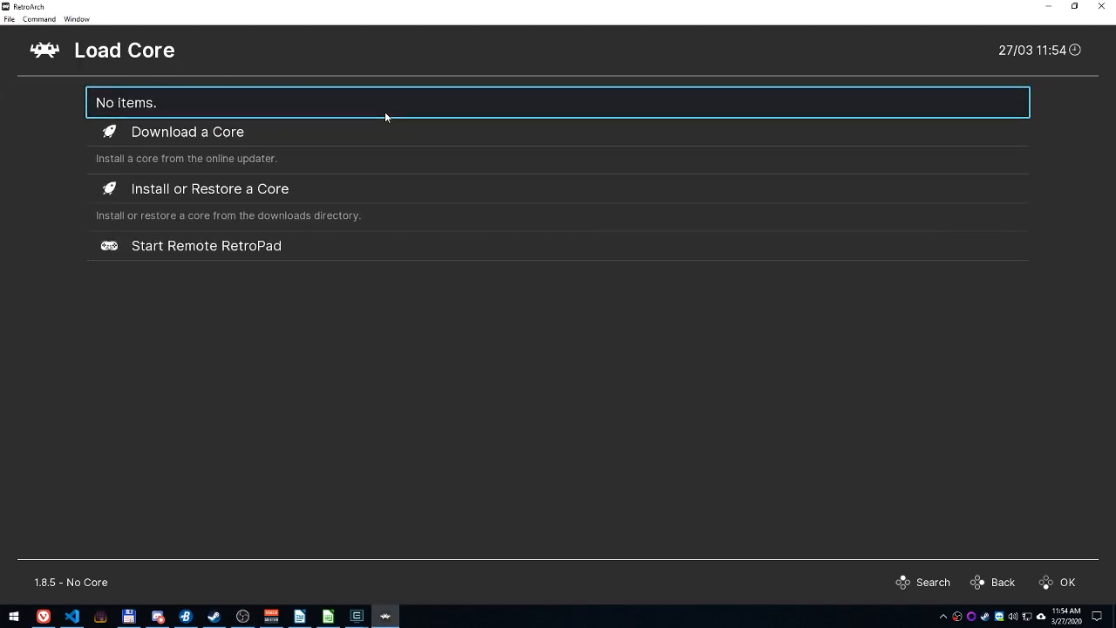
left_click(265, 143)
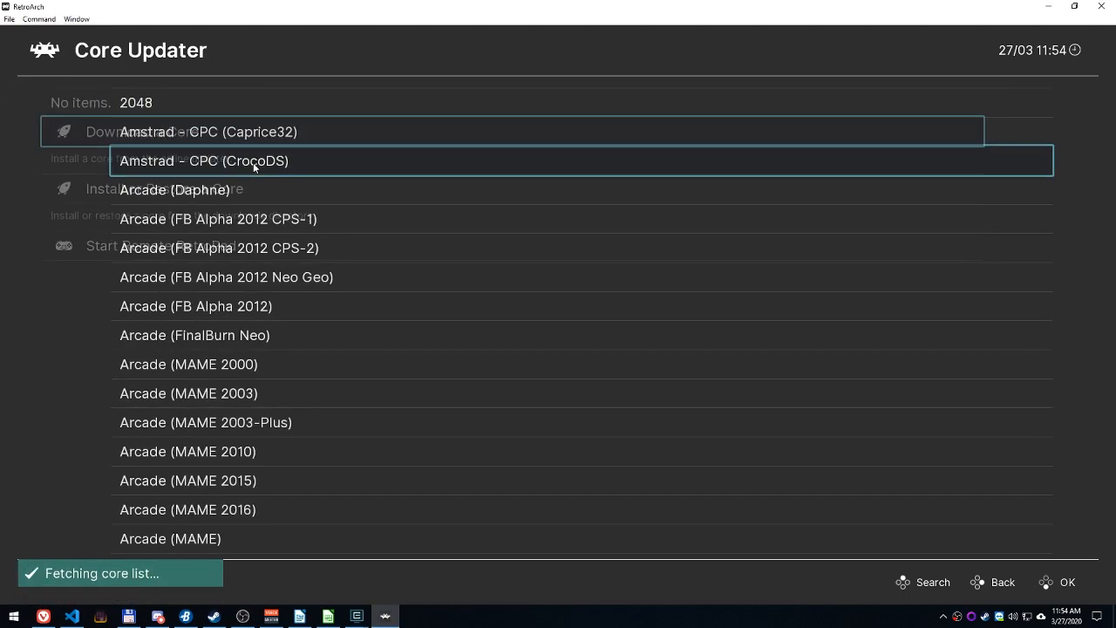
scroll(283, 372, "down", 3)
scroll(283, 372, "down", 20)
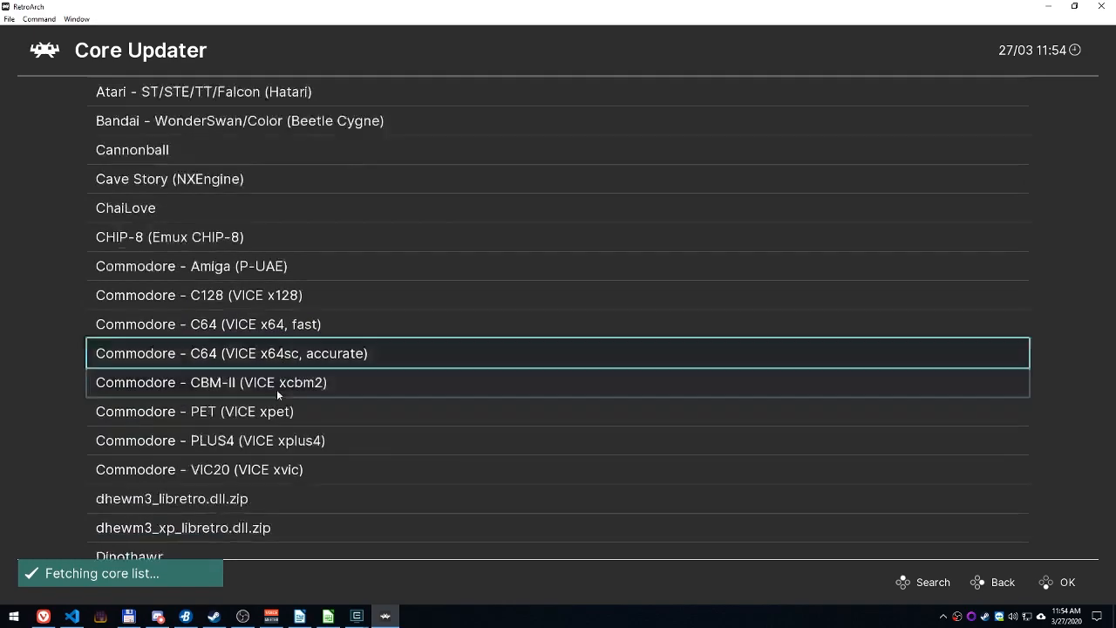
scroll(275, 392, "down", 20)
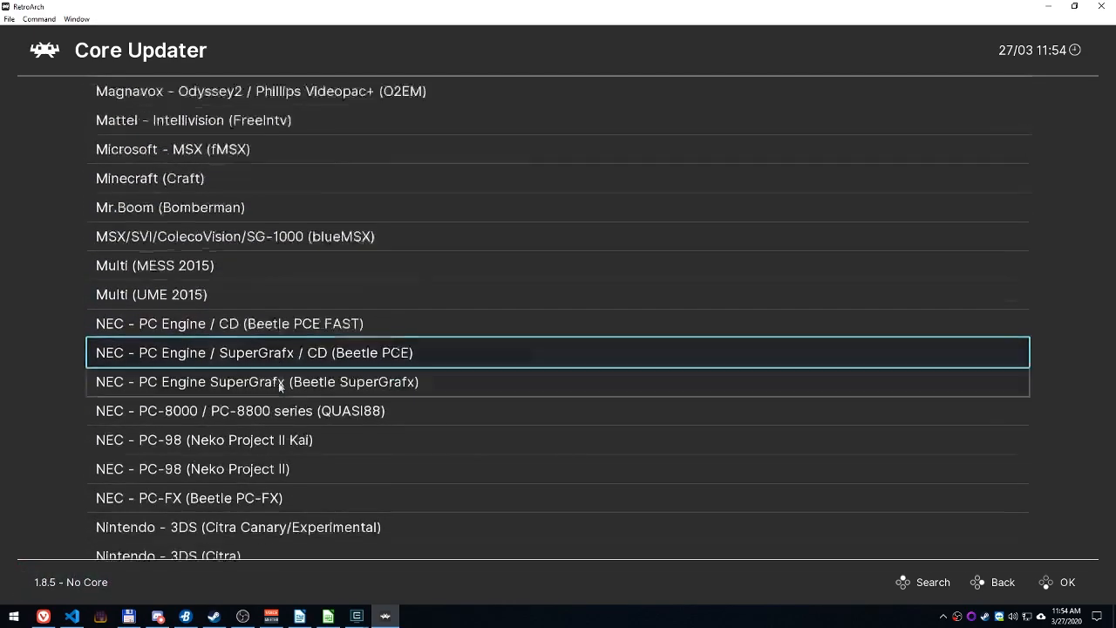
scroll(275, 392, "down", 11)
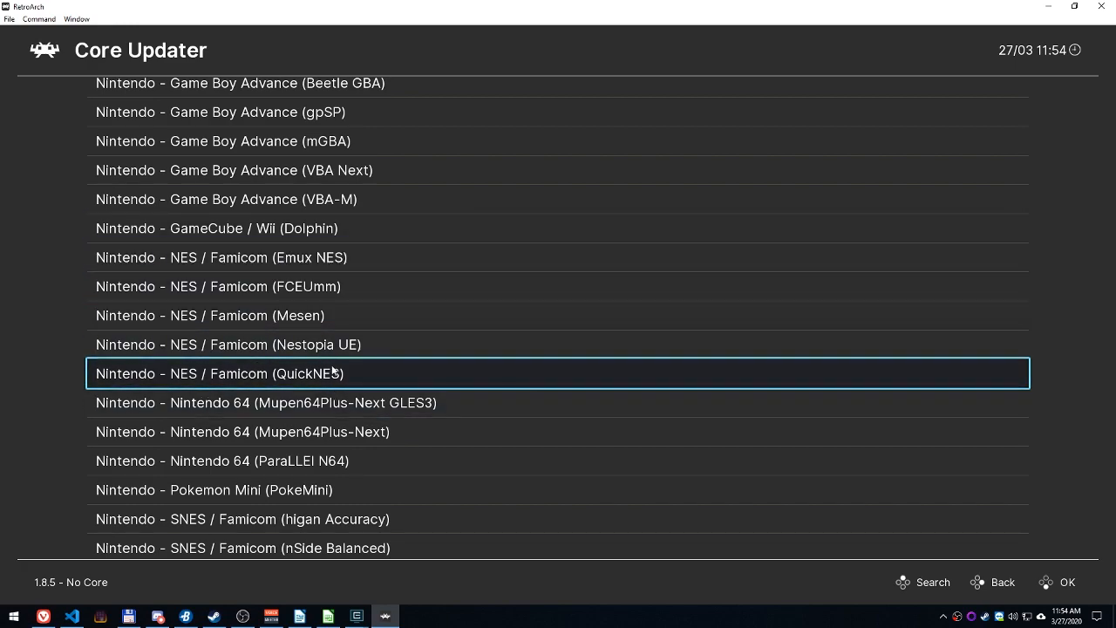
Step: Switch to the web browser, search for "emulation wiki" in a new tab, and open the Emulation General Wiki
left_click(43, 615)
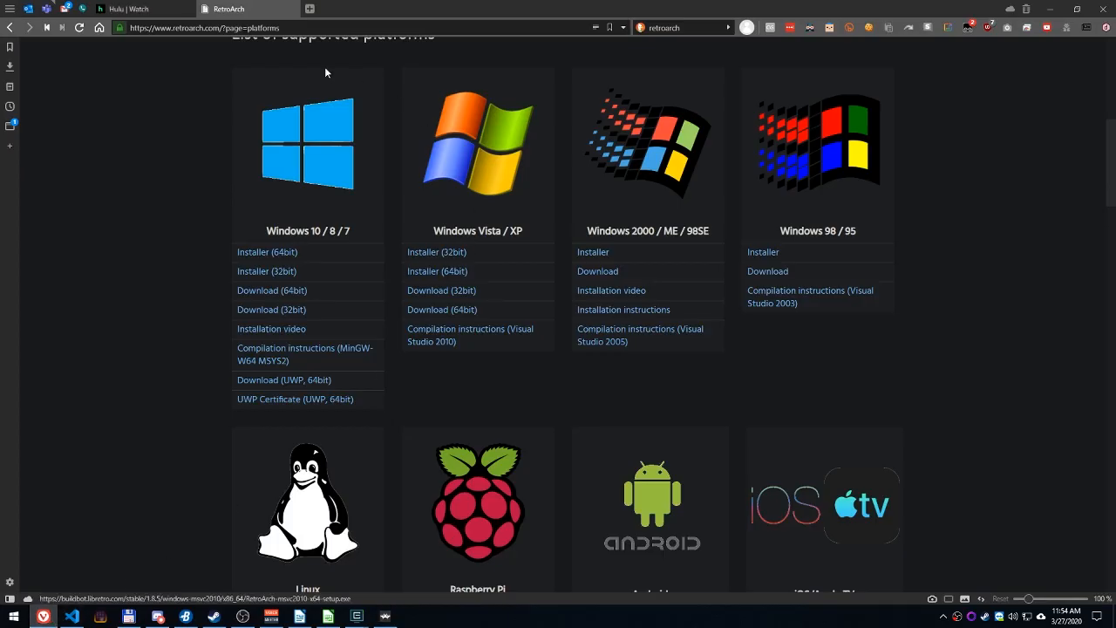
left_click(312, 10)
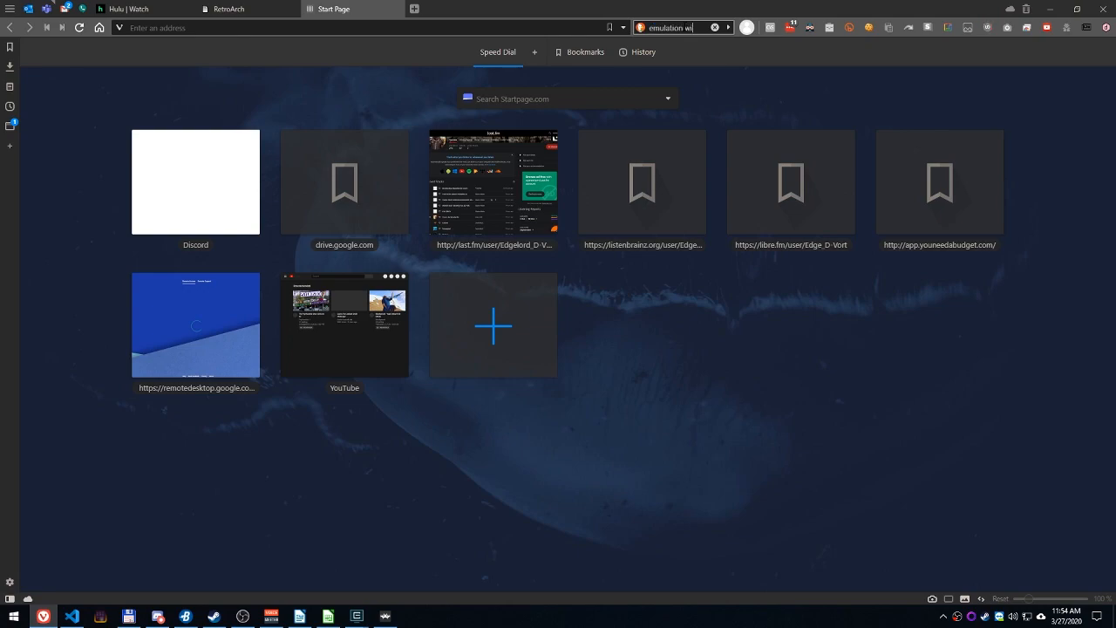
type("ki")
key("Return")
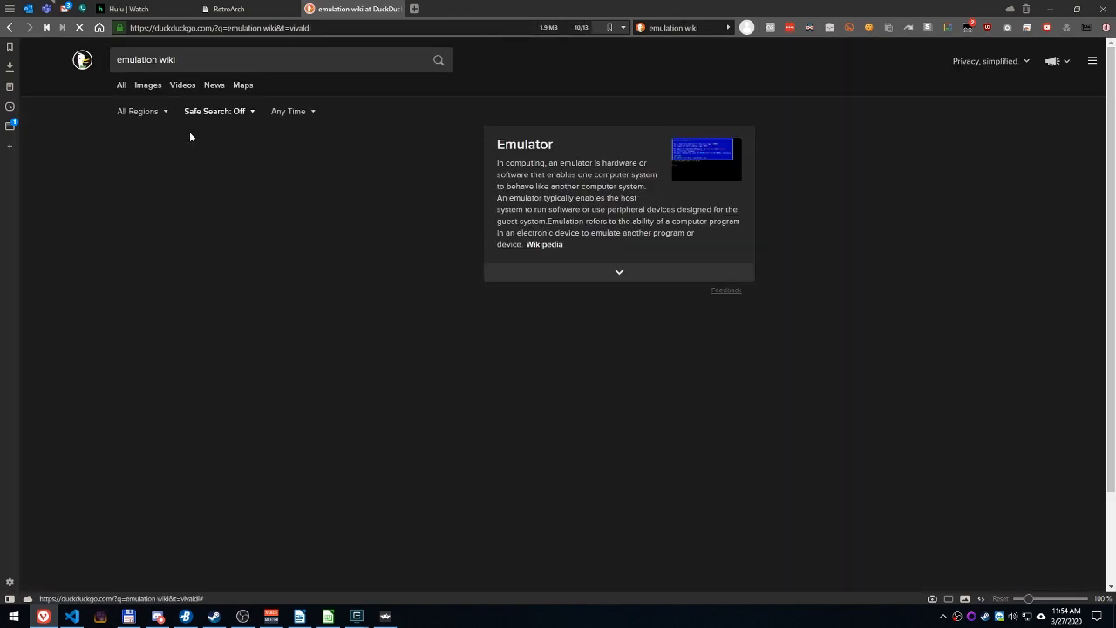
left_click(171, 146)
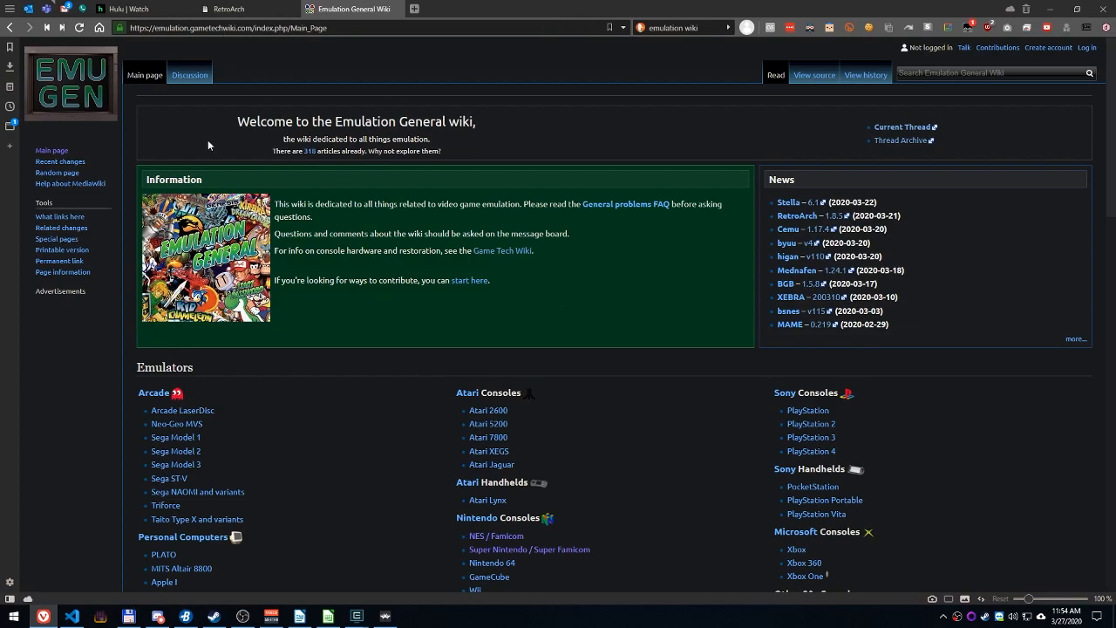
Step: Open the wiki's NES / Famicom emulators page from the Nintendo Consoles list
scroll(382, 342, "down", 2)
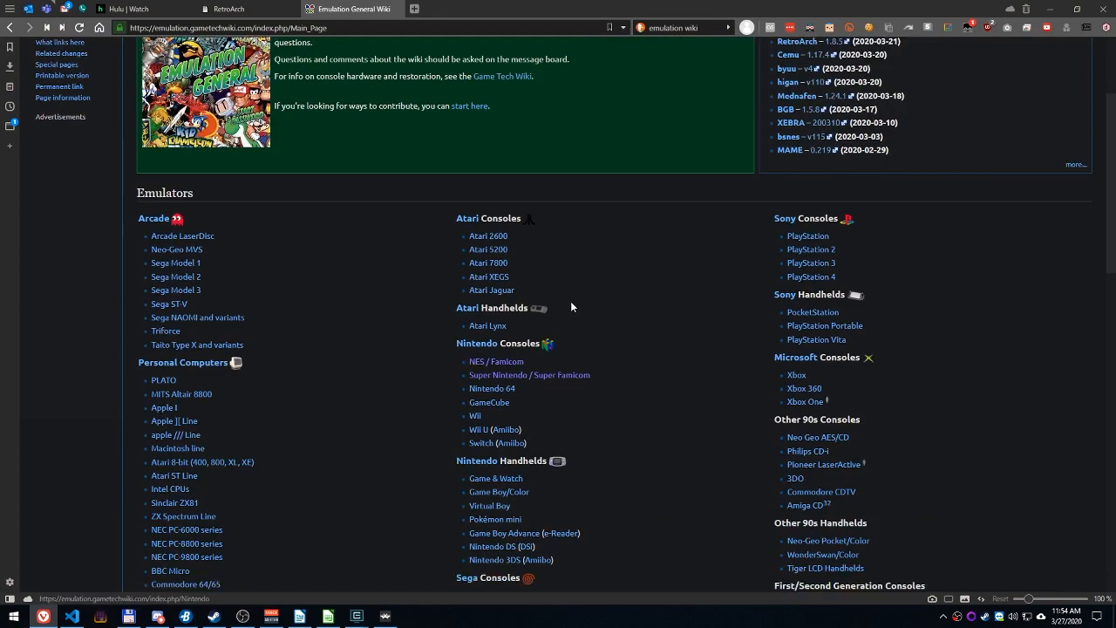
scroll(228, 296, "down", 2)
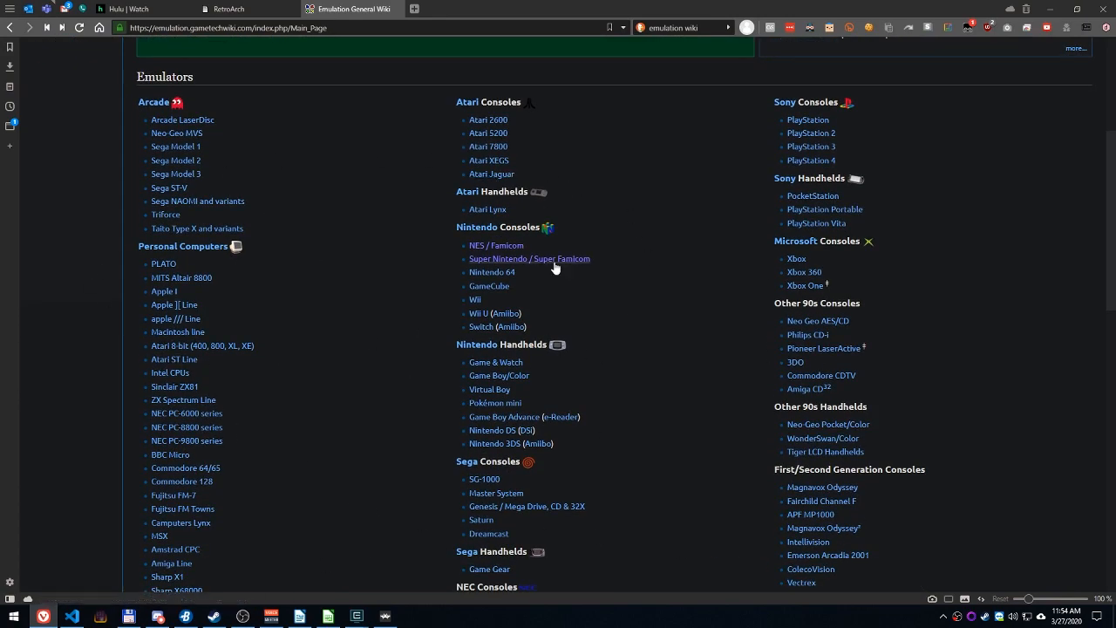
left_click(484, 251)
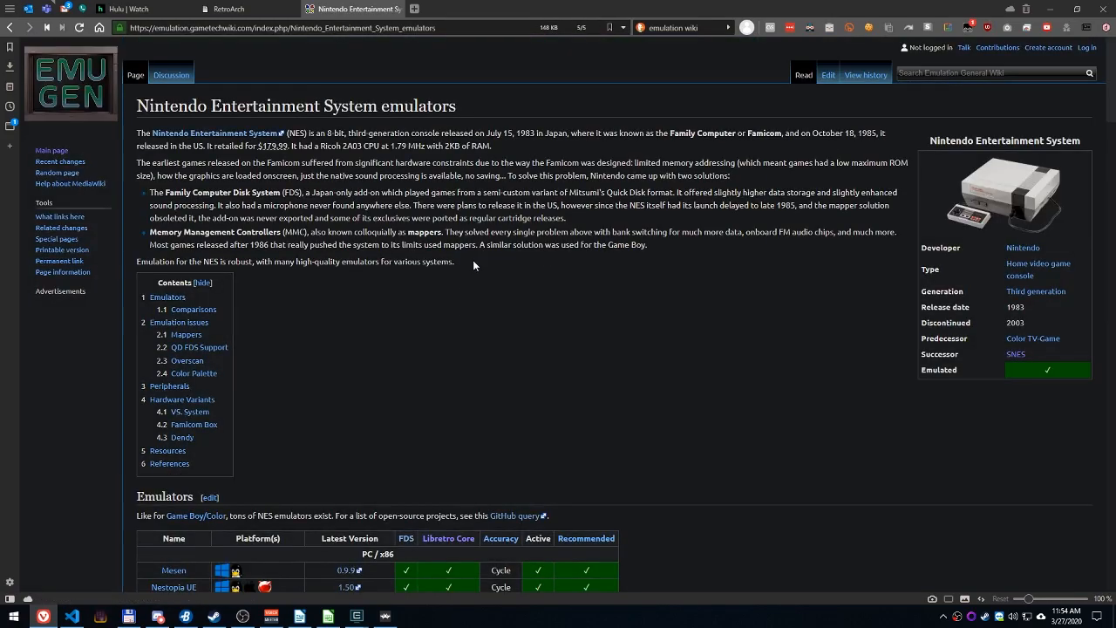
Step: Examine the Libretro Core, Accuracy and Recommended columns of the NES emulators table and read the Comparisons section
scroll(457, 279, "down", 6)
scroll(409, 404, "down", 1)
scroll(455, 178, "up", 2)
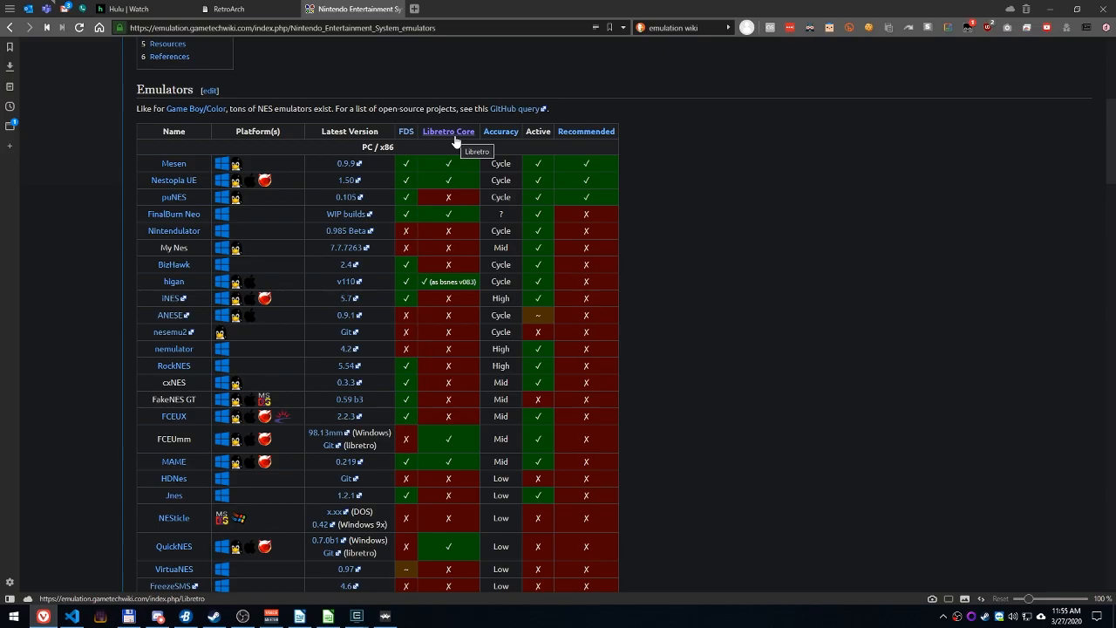
scroll(454, 144, "down", 15)
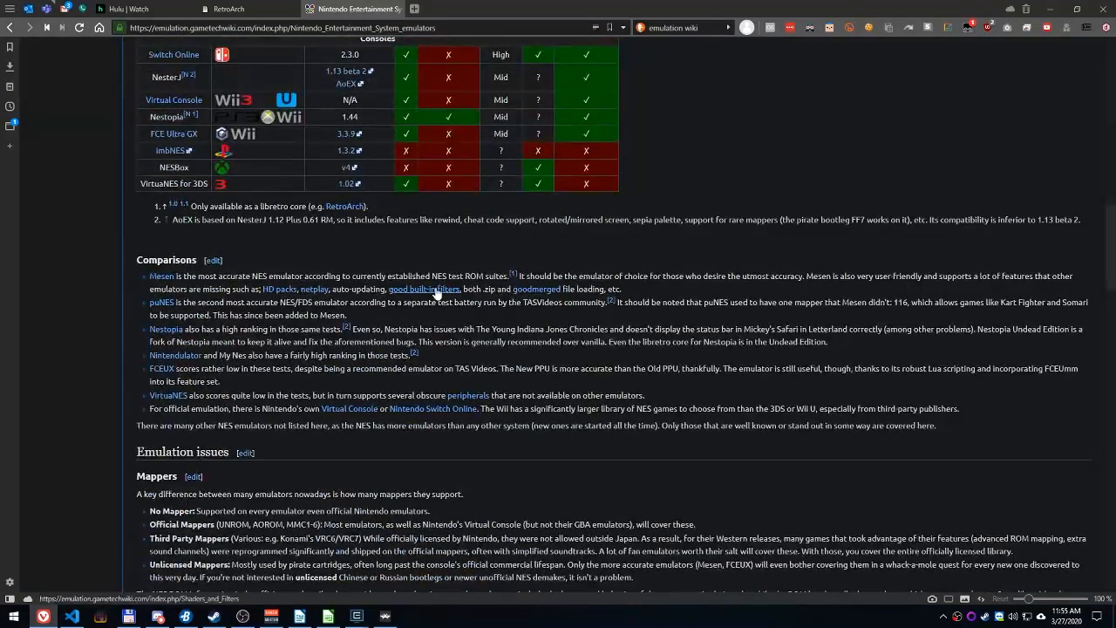
scroll(376, 248, "down", 1)
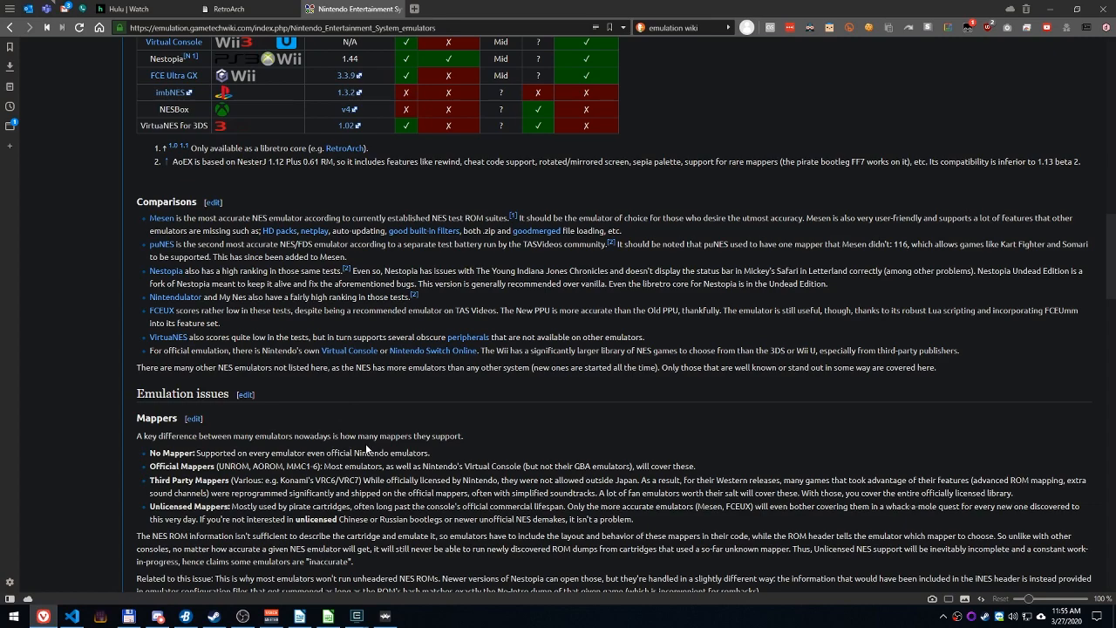
Step: Switch back to RetroArch and download the Nintendo - NES / Famicom (Mesen) core
left_click(383, 619)
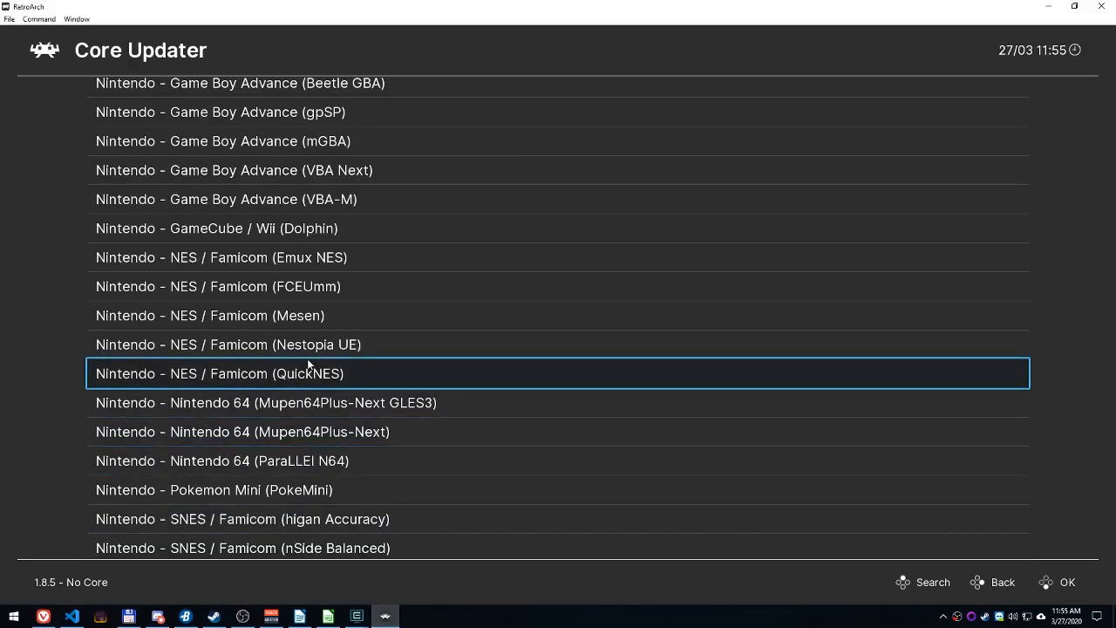
left_click(290, 320)
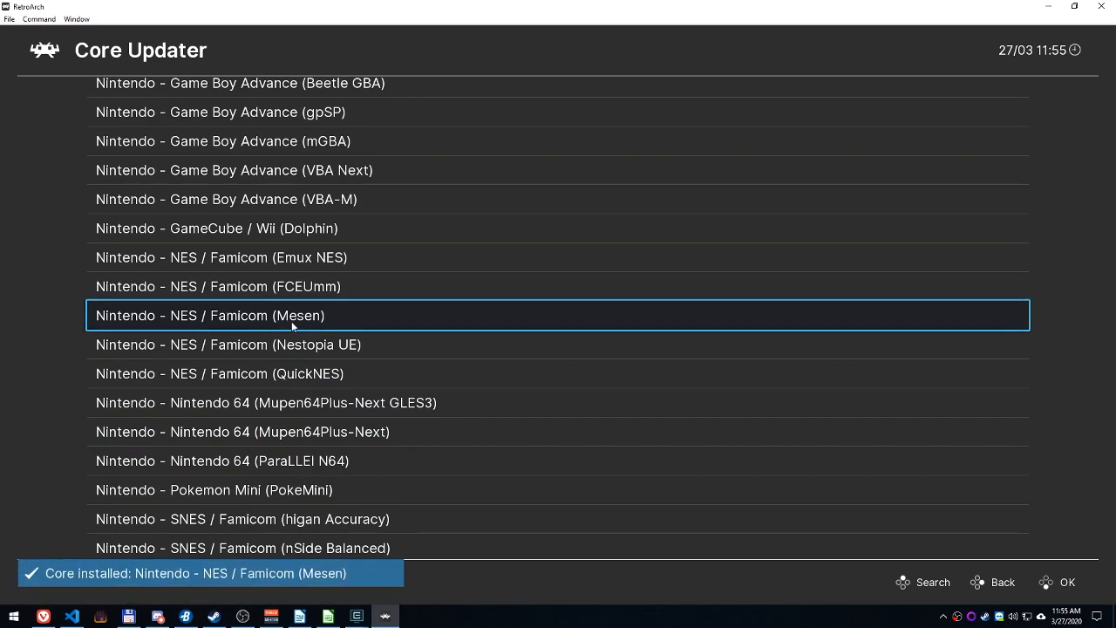
key("Escape")
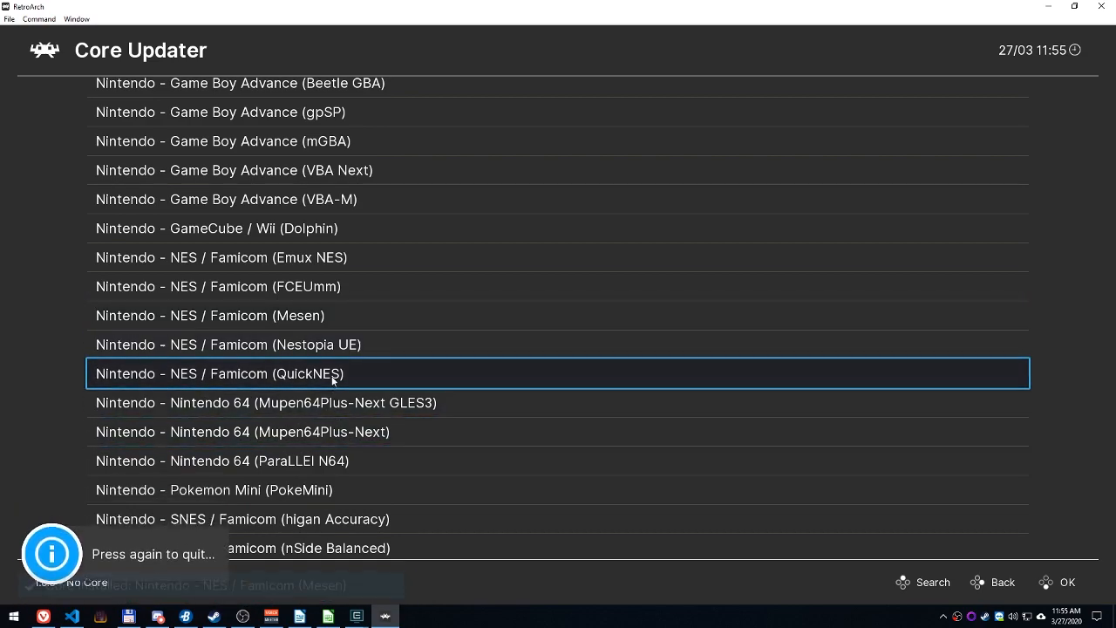
Step: Look through the Nintendo - SNES / SFC cores in the list of downloadable cores
scroll(338, 360, "down", 10)
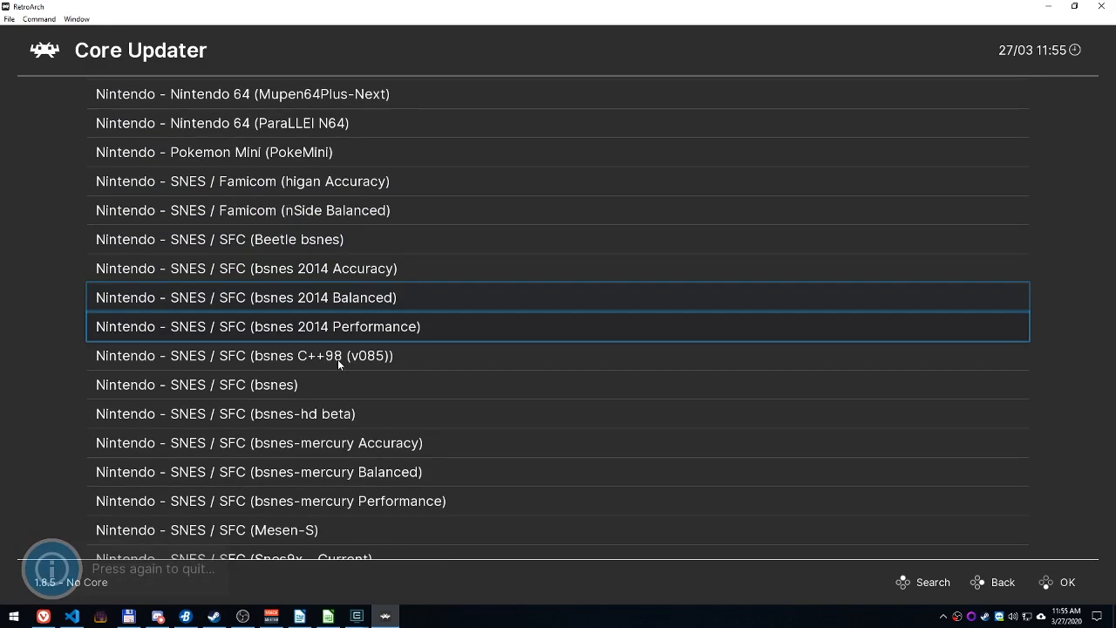
scroll(337, 359, "down", 1)
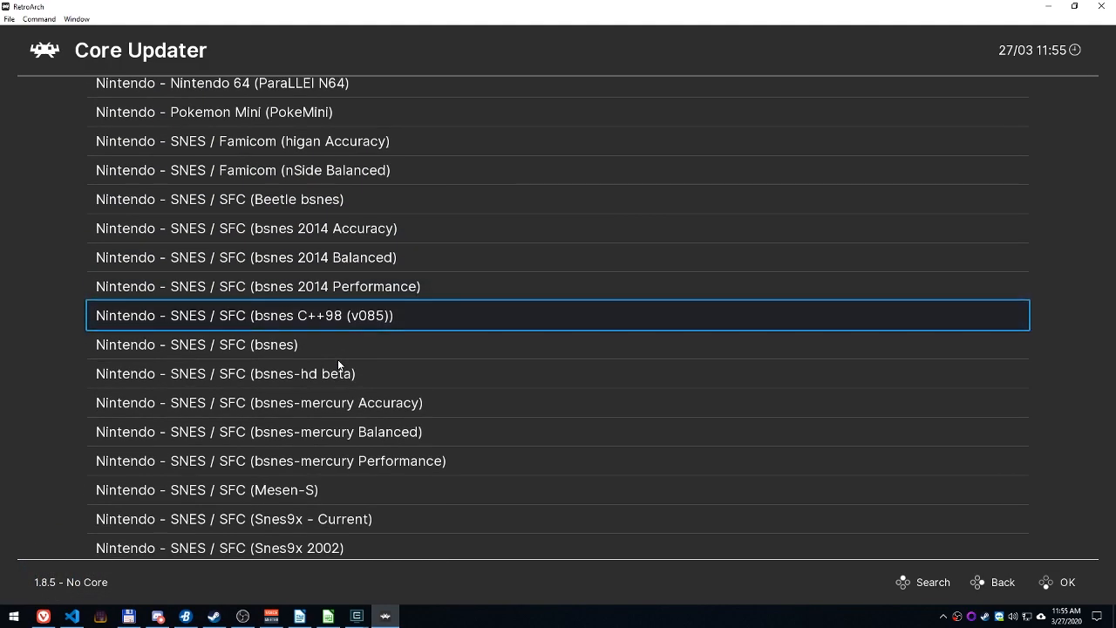
scroll(338, 359, "down", 1)
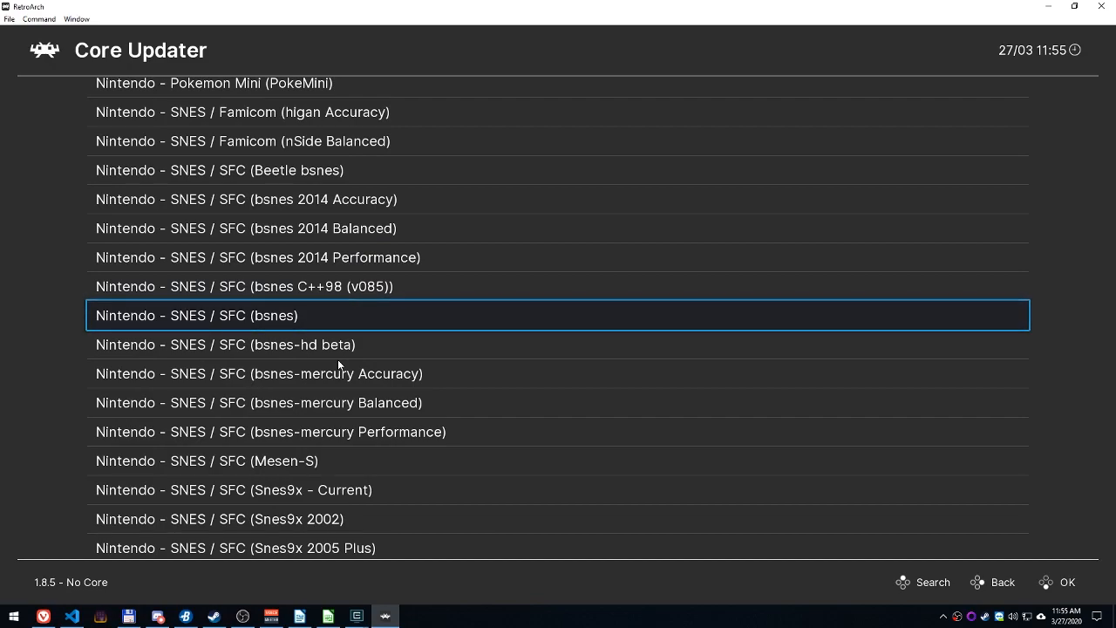
scroll(337, 360, "up", 6)
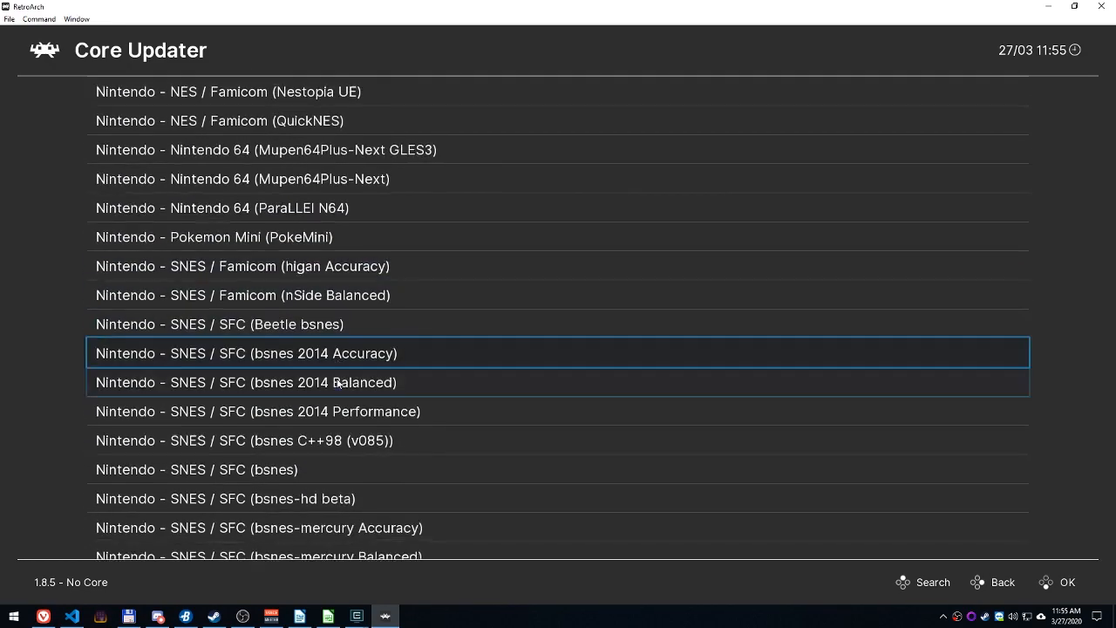
scroll(335, 381, "down", 10)
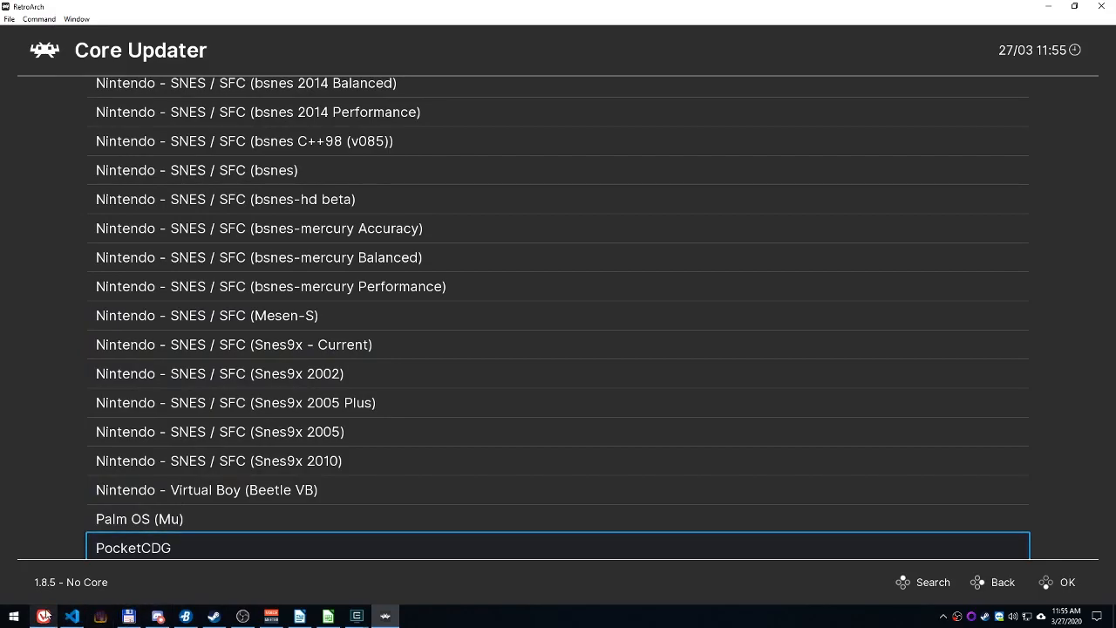
Step: Switch to the web browser, open the wiki's Super Nintendo / Super Famicom emulators page, and read its Comparisons section
left_click(43, 616)
left_click(9, 28)
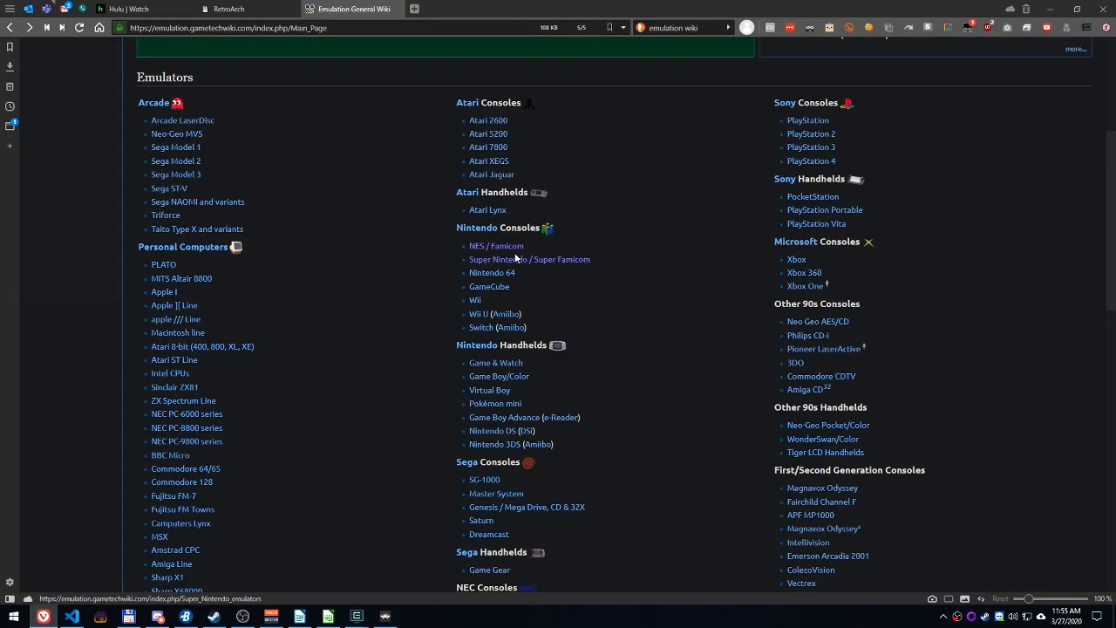
left_click(516, 259)
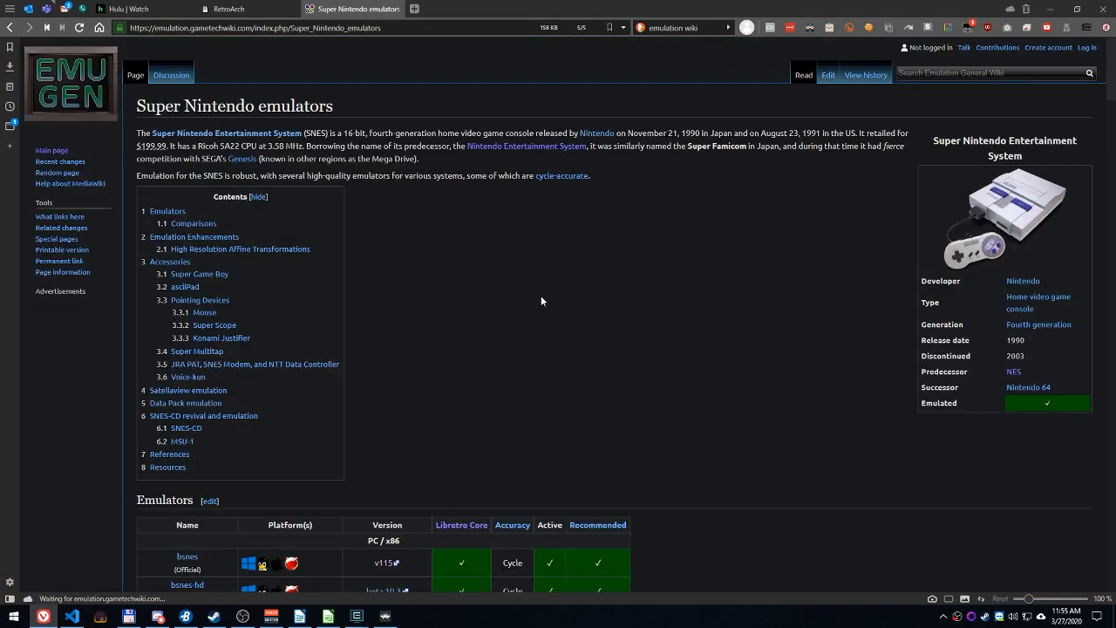
scroll(541, 298, "down", 12)
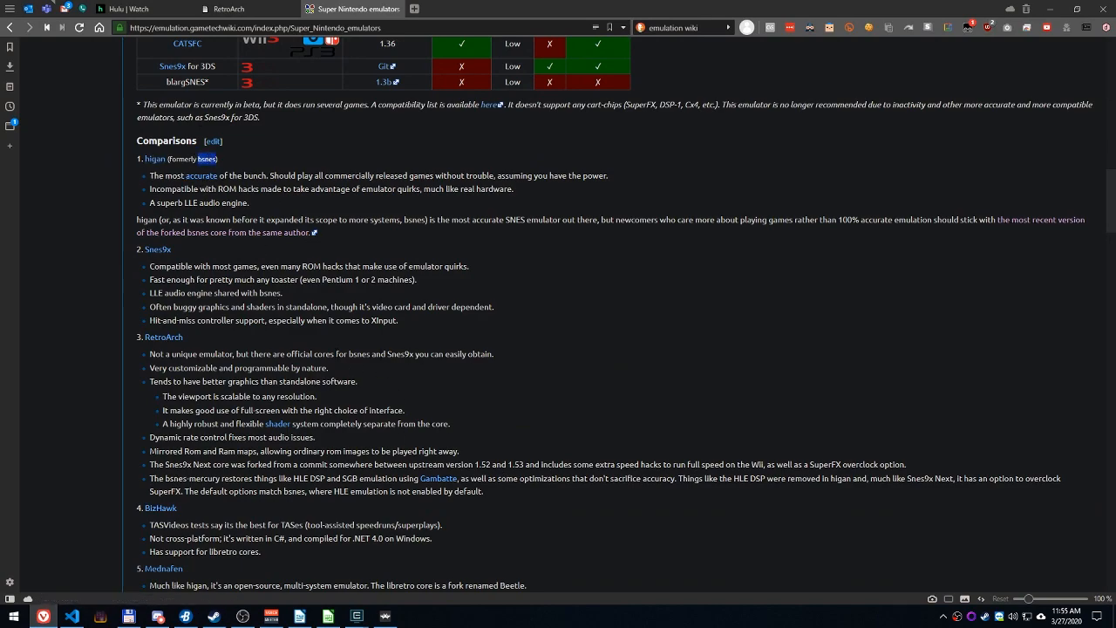
Step: Switch back to RetroArch and download the Nintendo - SNES / SFC (bsnes) core
left_click(384, 616)
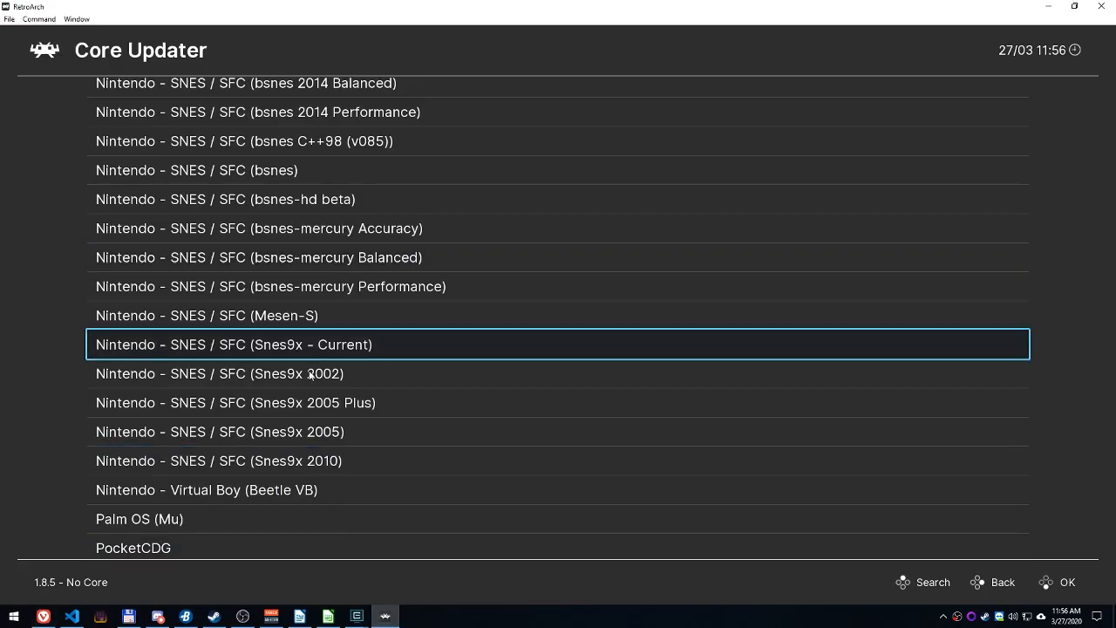
scroll(297, 349, "up", 7)
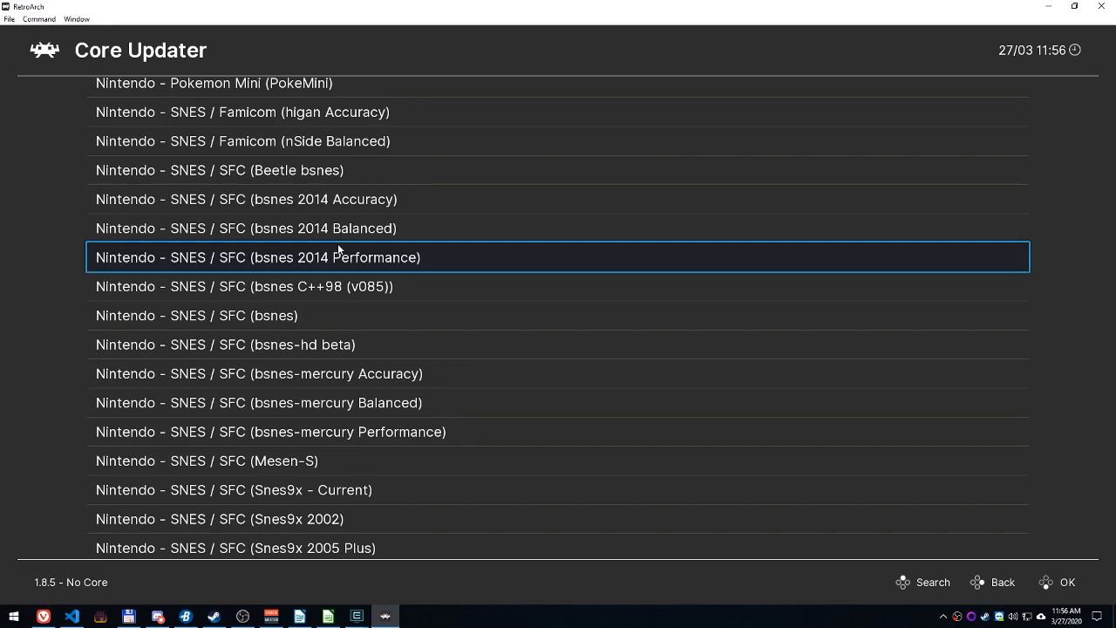
scroll(349, 262, "down", 9)
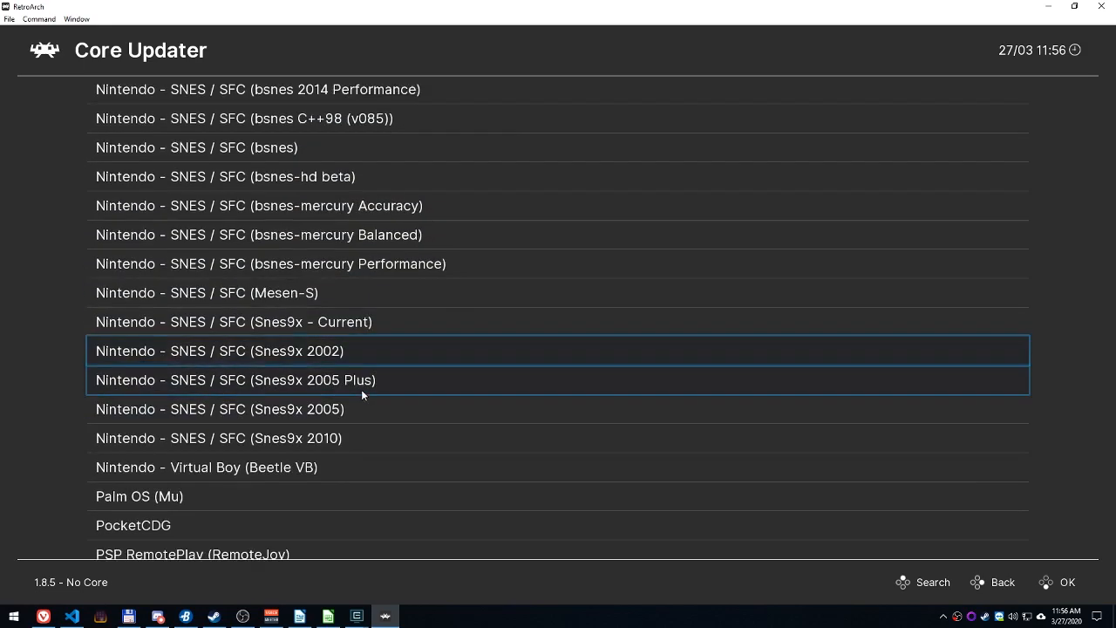
scroll(365, 366, "up", 9)
scroll(364, 359, "up", 6)
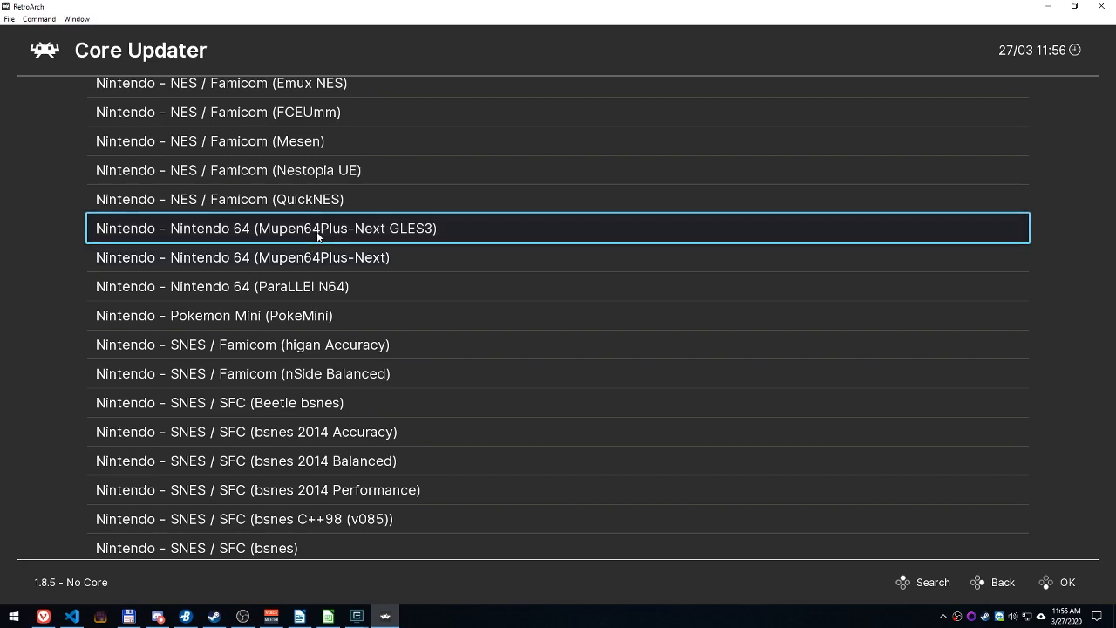
scroll(316, 231, "down", 10)
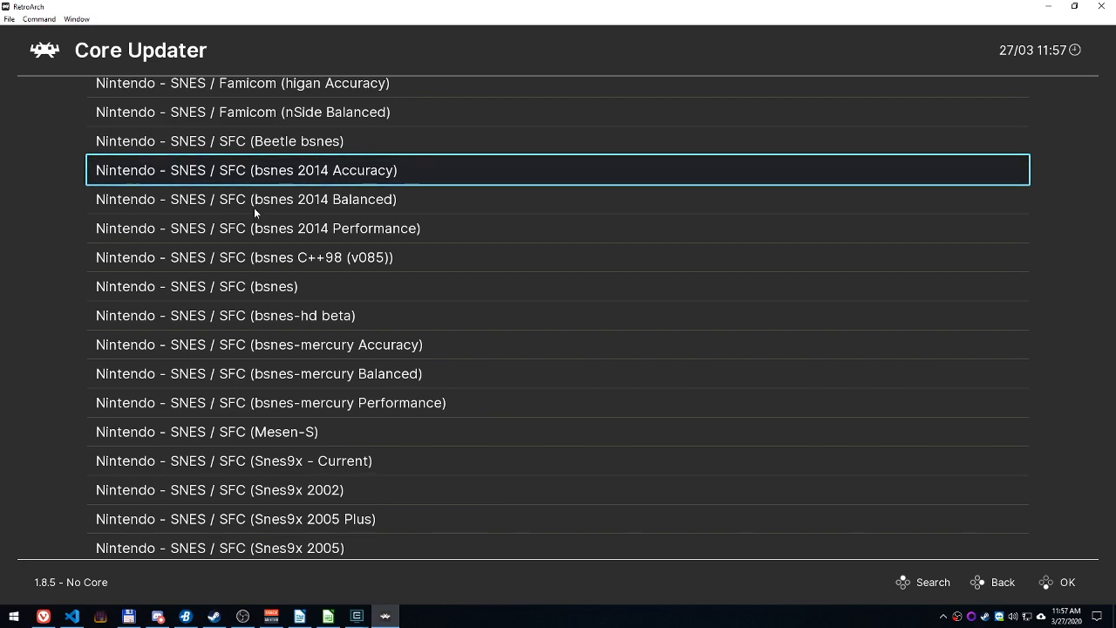
left_click(270, 289)
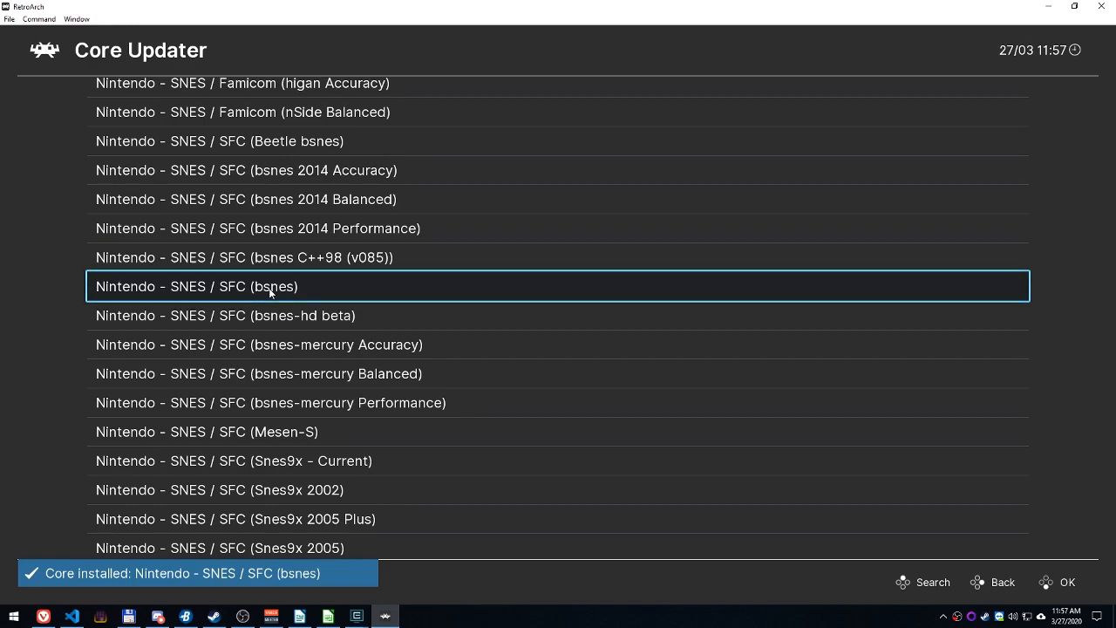
Step: Return to the Main Menu and check the cores offered under Load Core without loading one
right_click(158, 344)
right_click(158, 345)
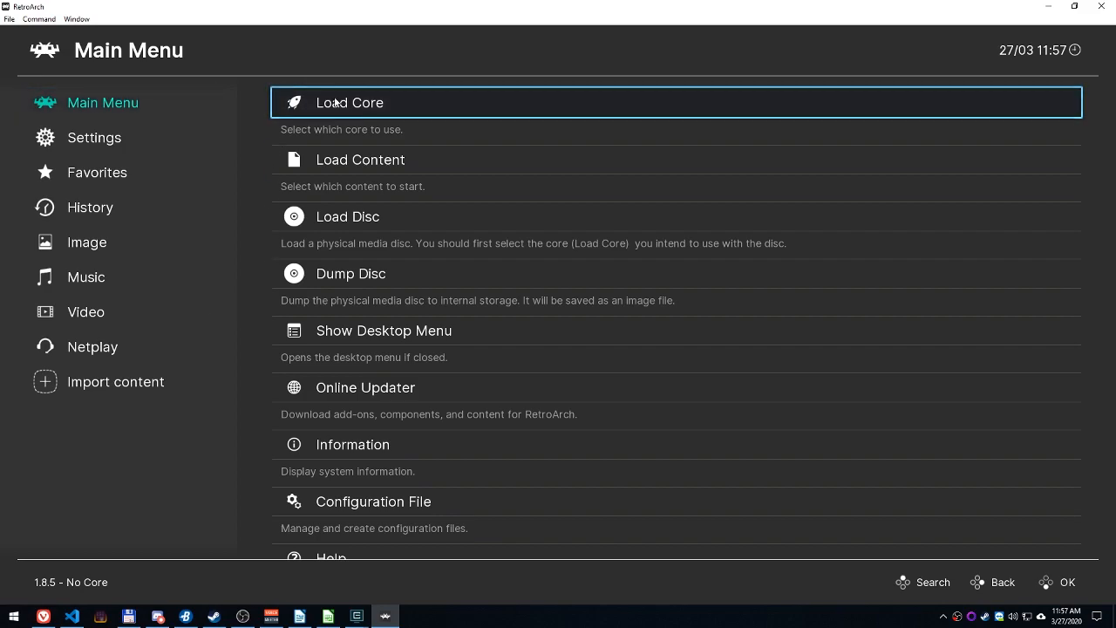
left_click(350, 102)
right_click(349, 105)
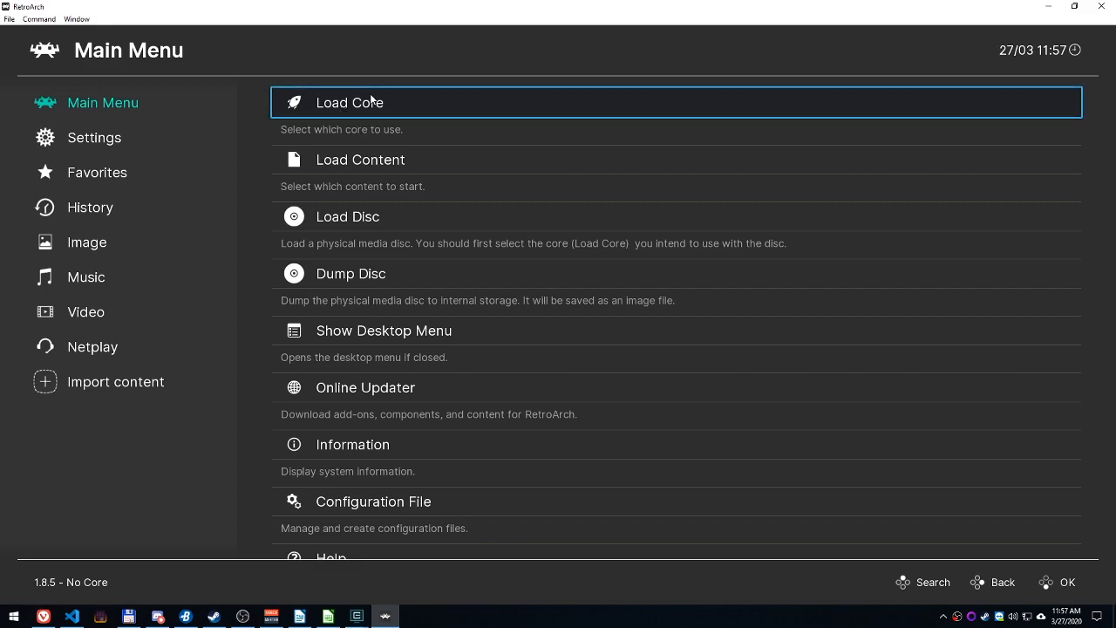
Step: Browse for content in the Nintendo - Nintendo Entertainment System ROMs folder and search it for "super mario"
left_click(370, 155)
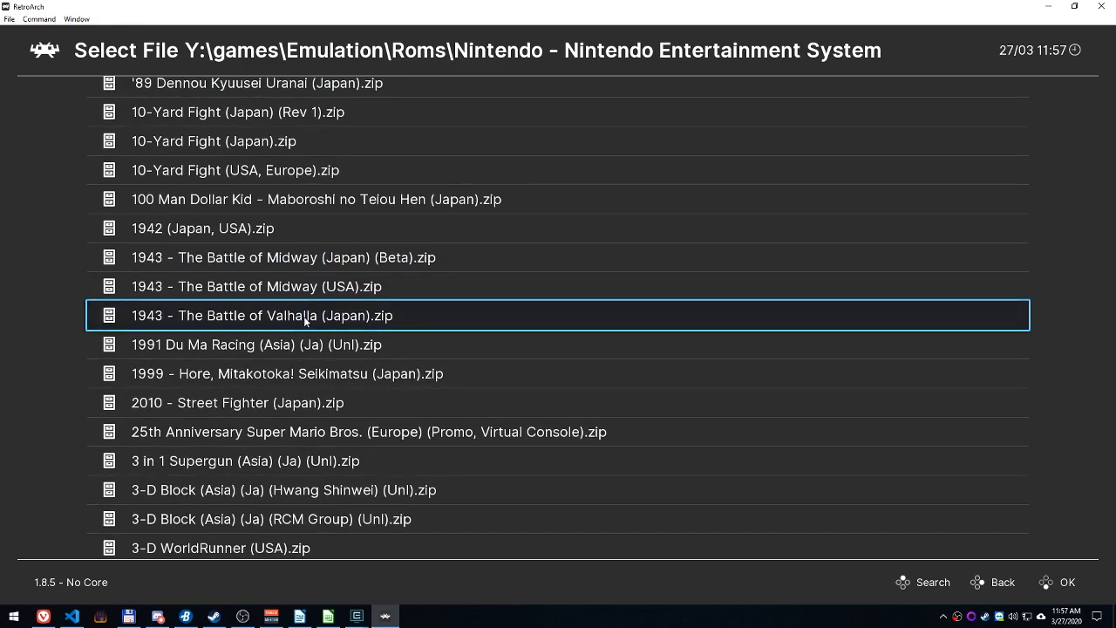
scroll(305, 319, "down", 1)
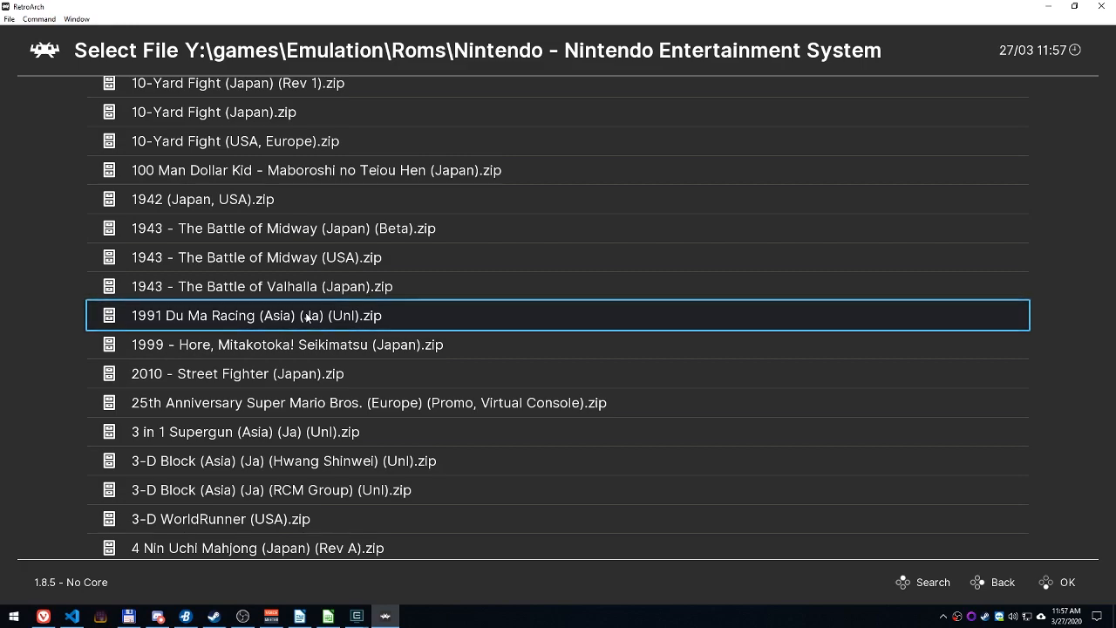
key("slash")
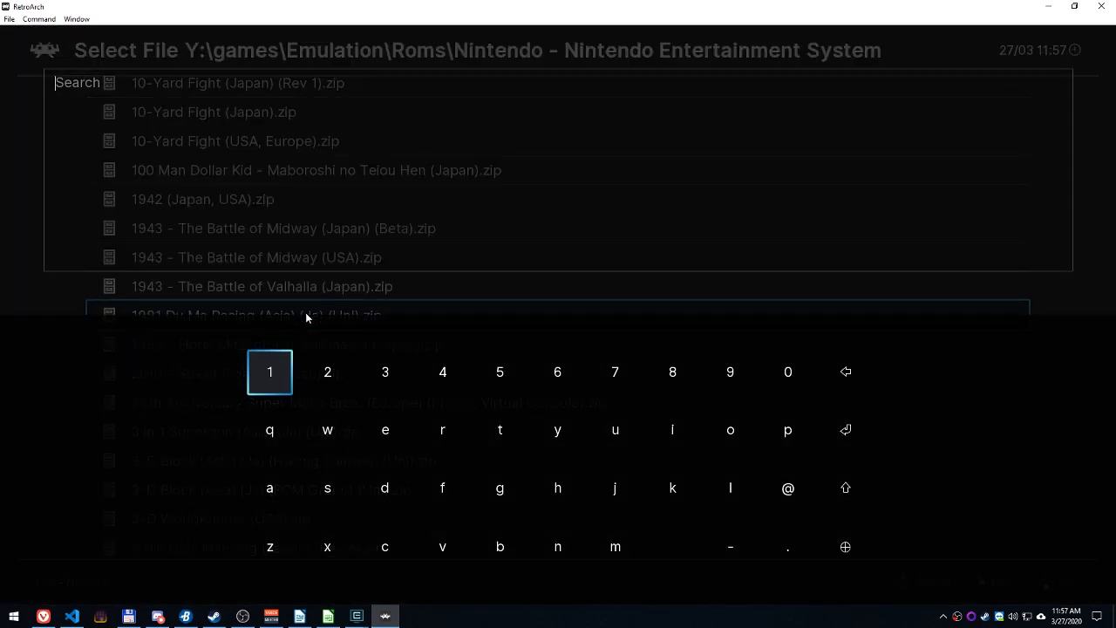
type("super mario")
key("Return")
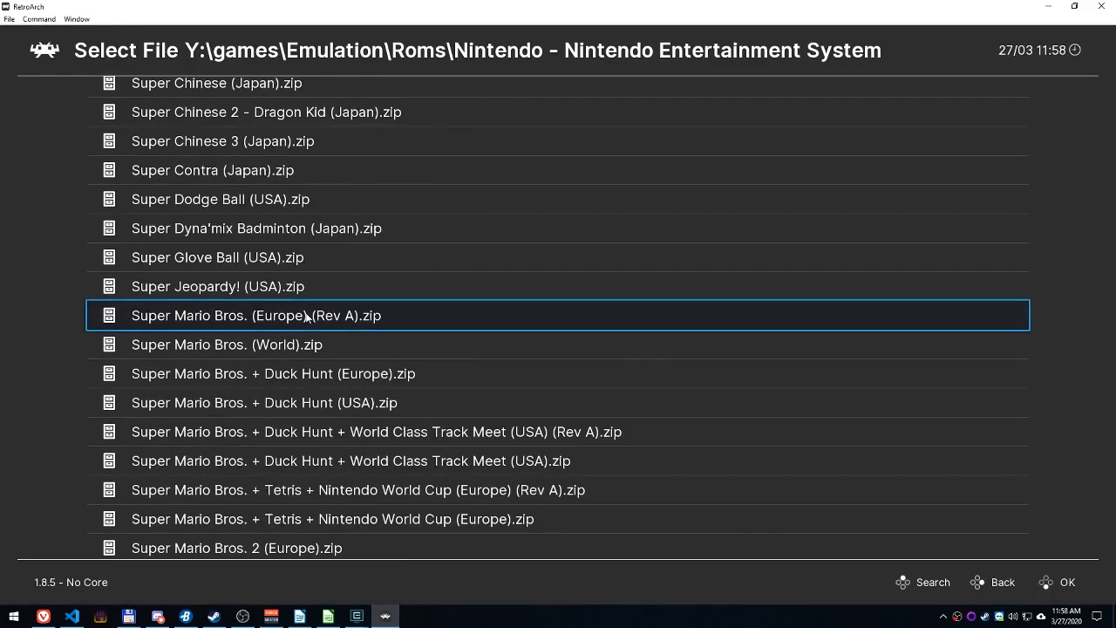
Step: Run Super Mario Bros. (World).zip with the Mesen core and start a 1 player game
left_click(313, 344)
left_click(171, 135)
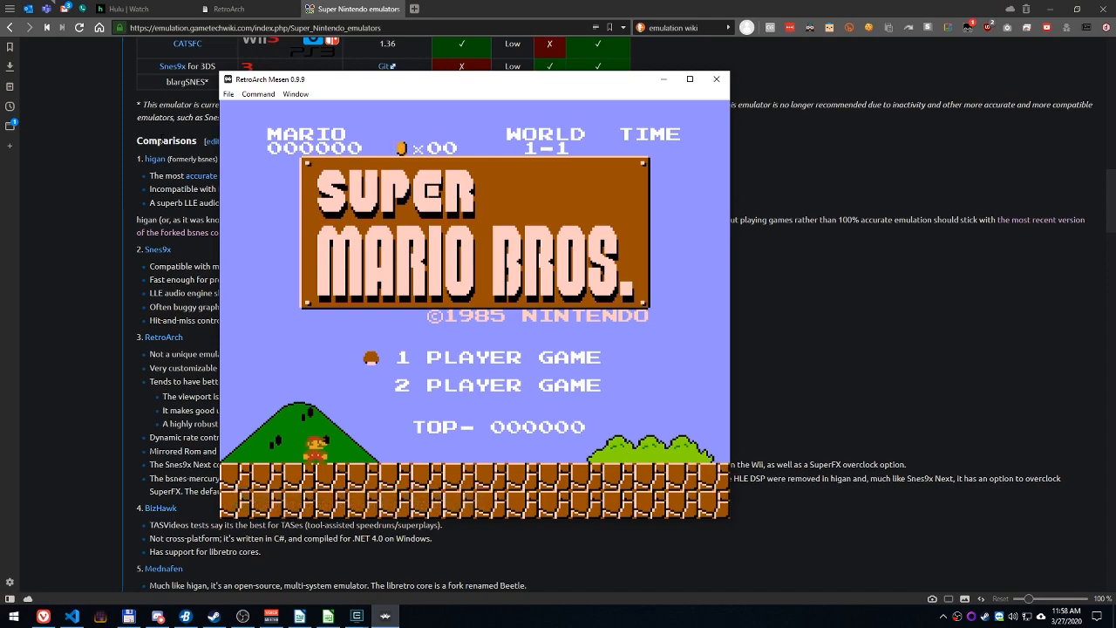
key("Return")
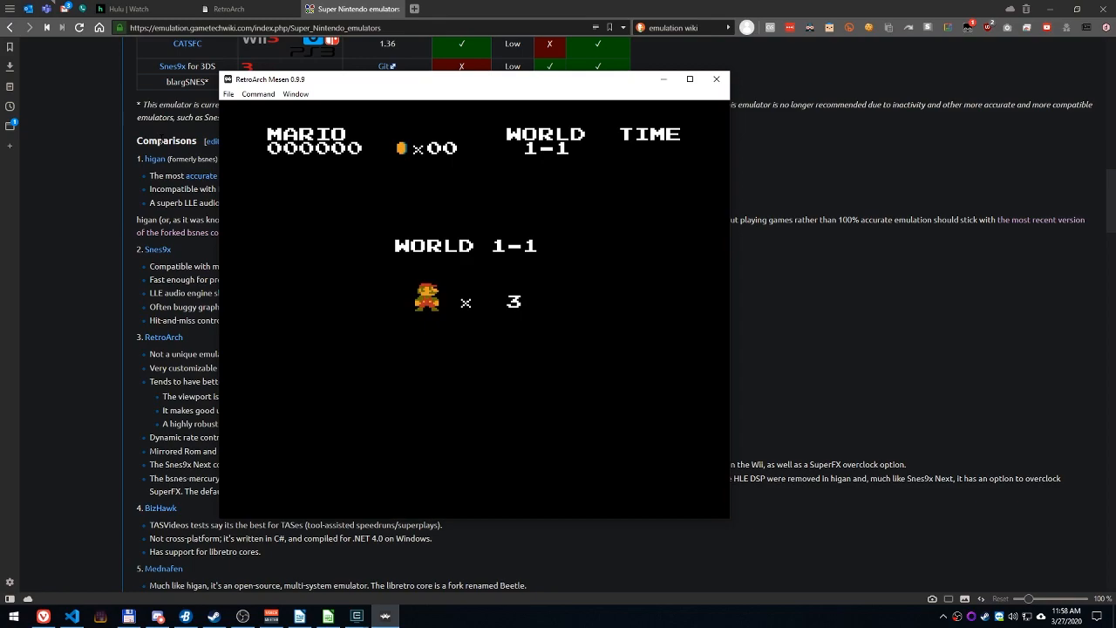
Step: Test the game by running and jumping Mario through World 1-1 past the first pipe
key("Right")
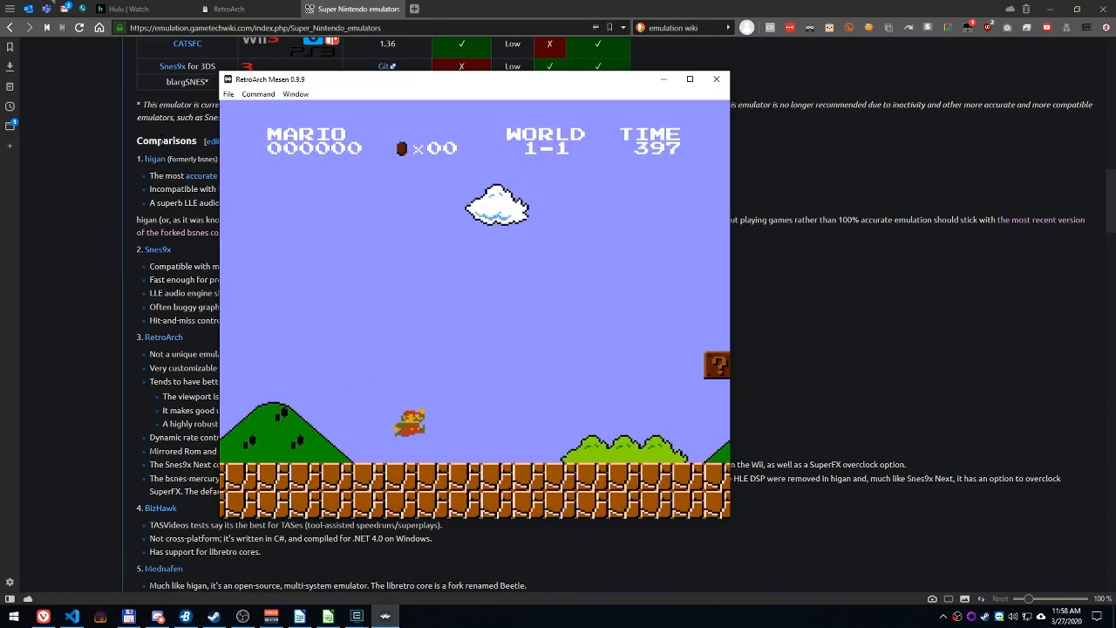
key("Right")
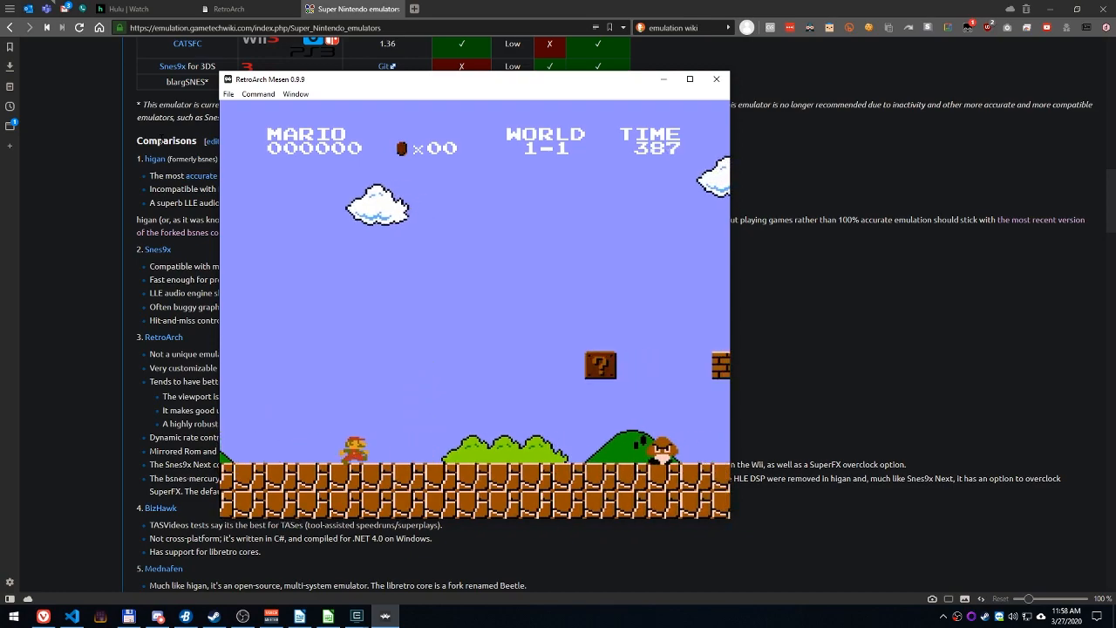
key("Right")
key("x")
key("Right")
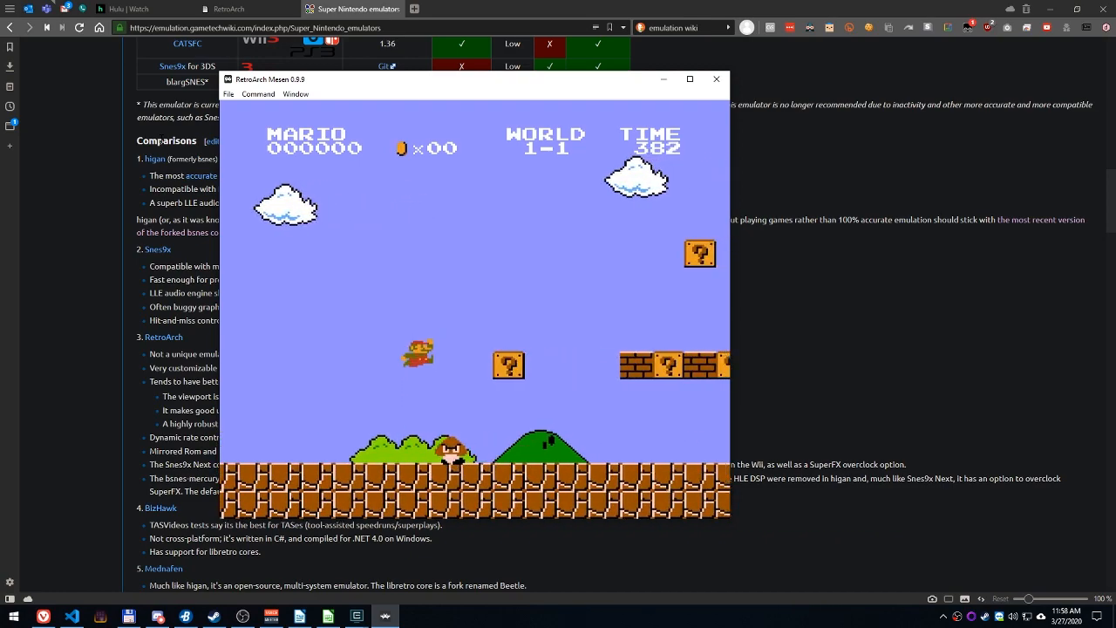
key("x")
key("Right")
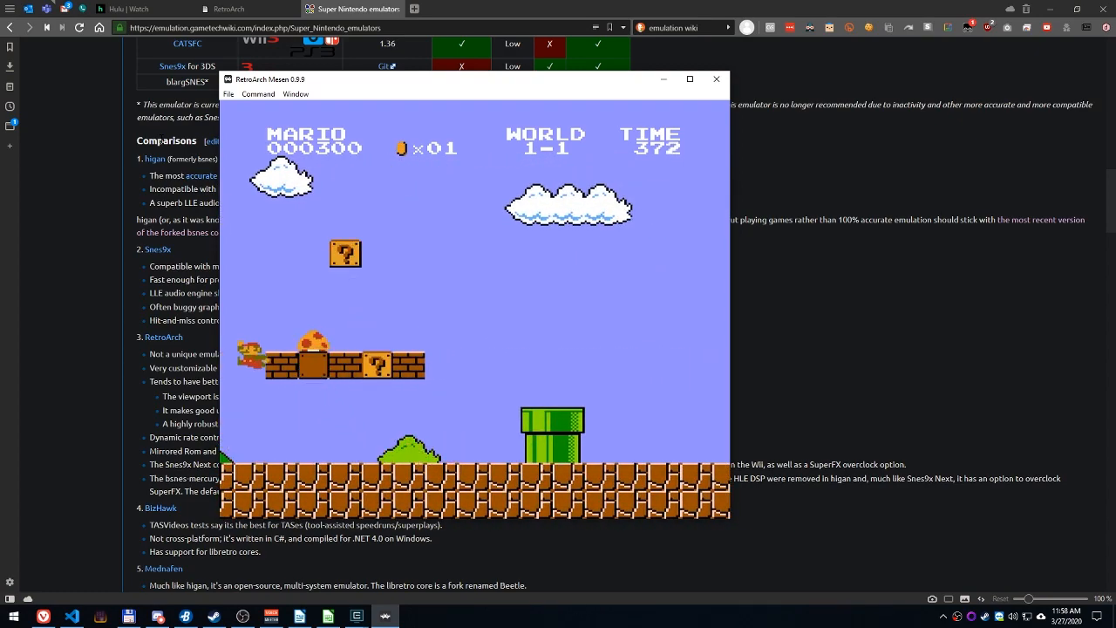
key("x")
key("Right")
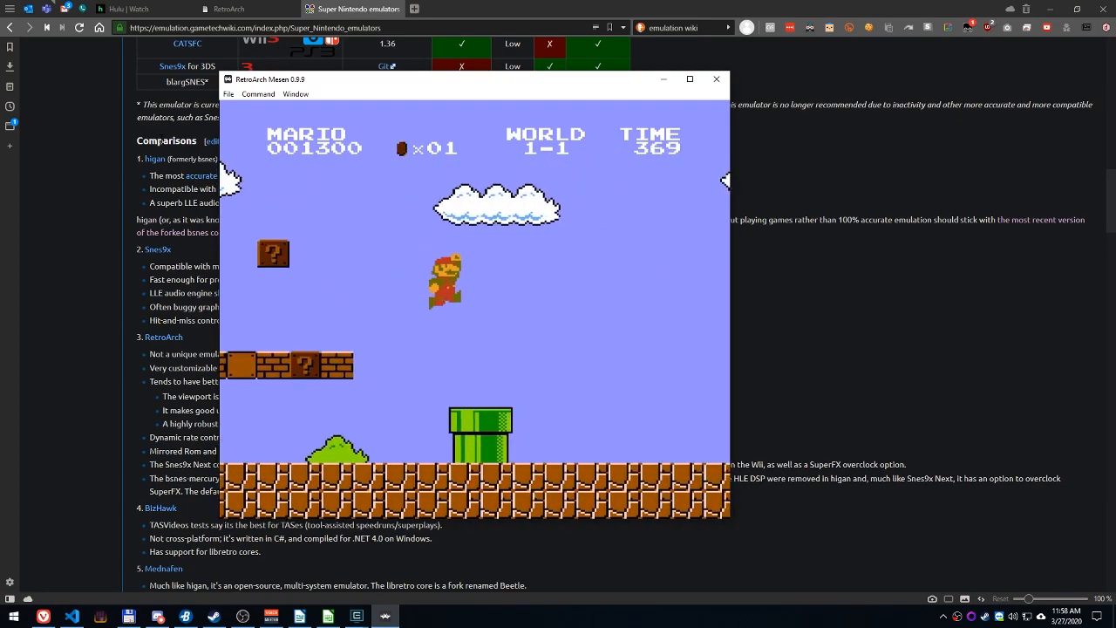
key("Right")
key("x")
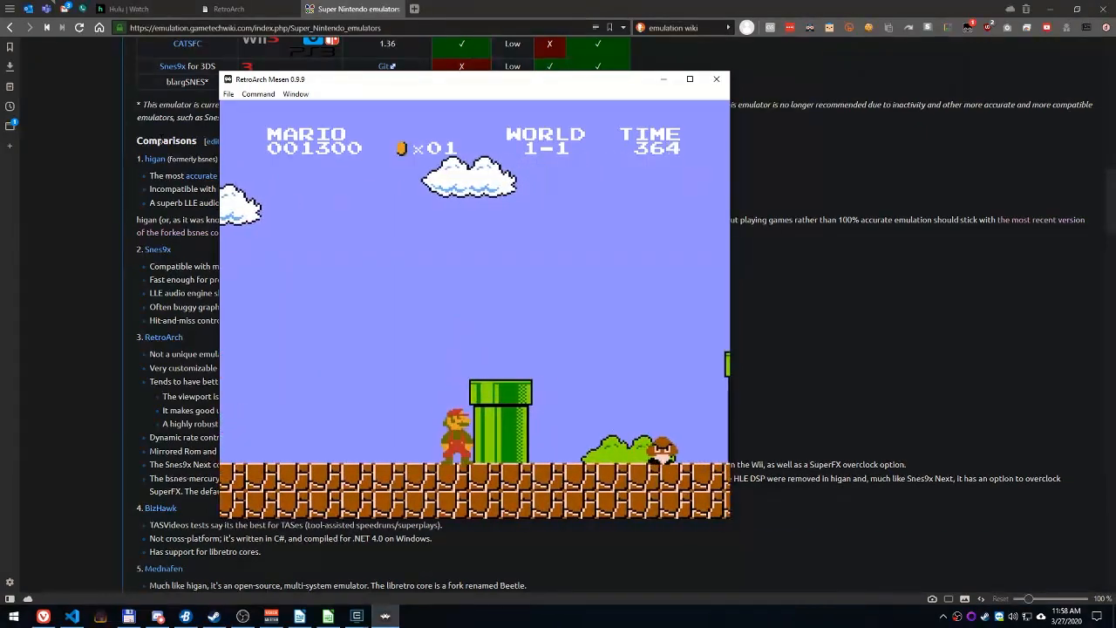
Step: Bring up the Quick Menu over the game, resume playing in full screen, and walk Mario back from the pipe
key("F1")
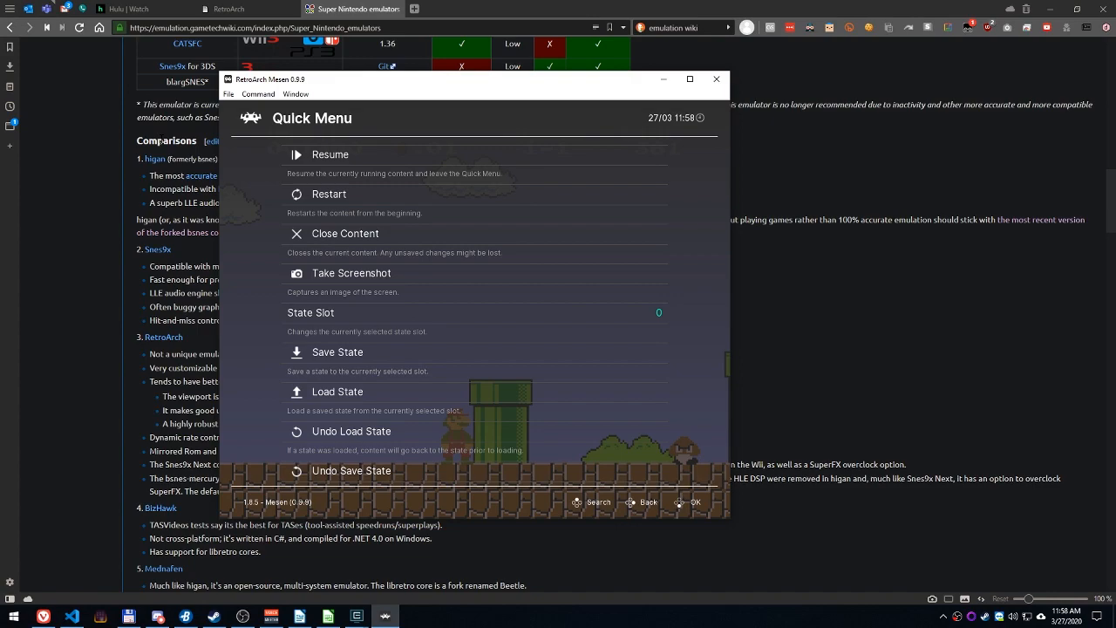
key("Down")
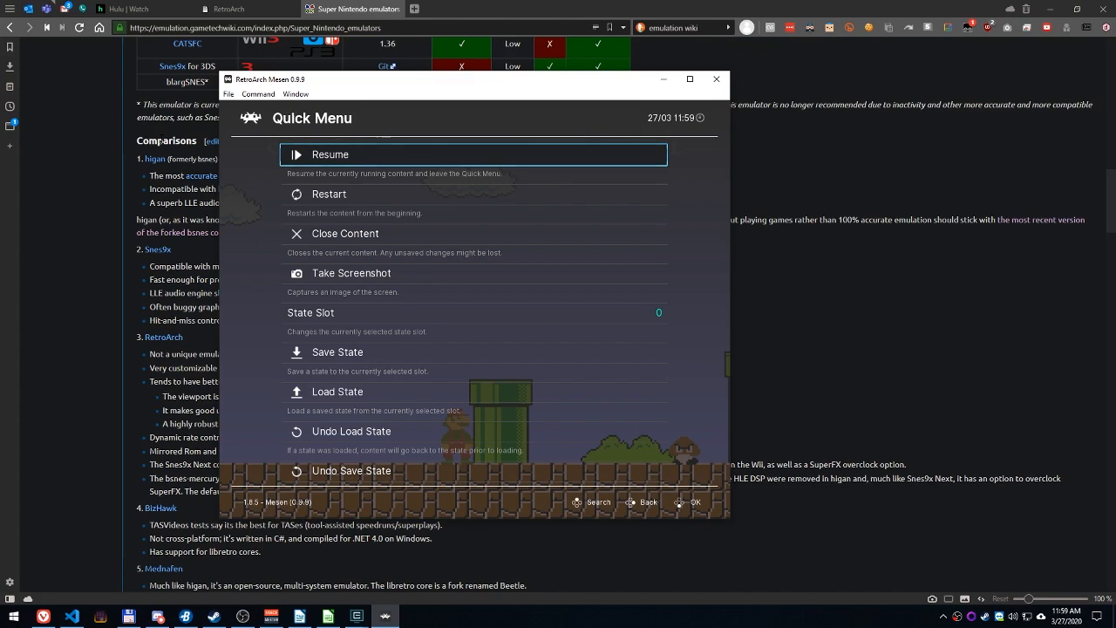
key("Escape")
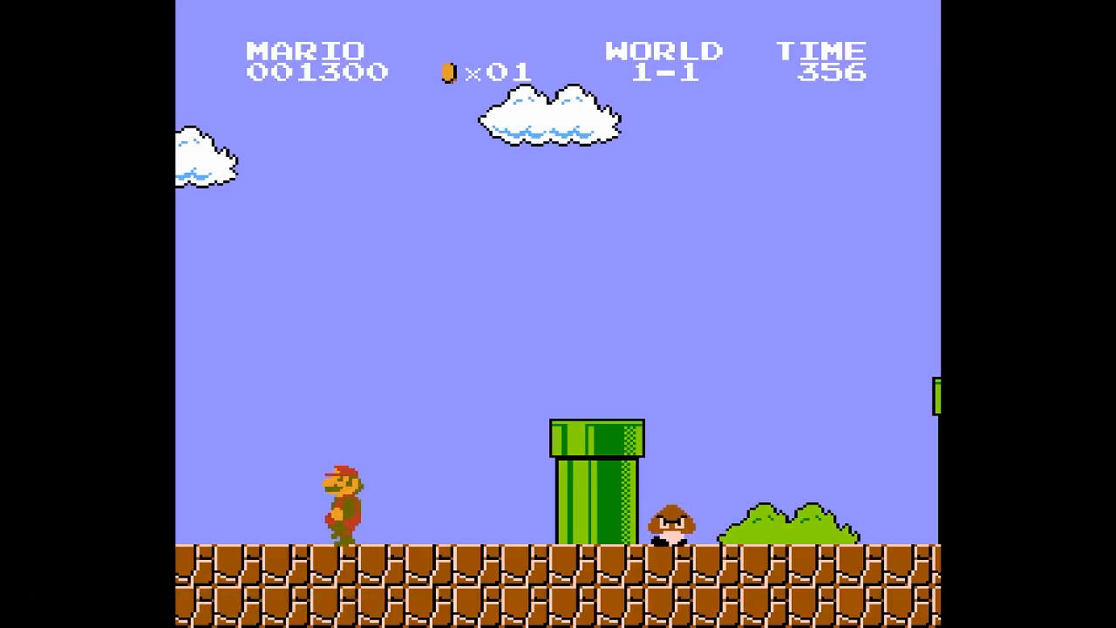
key("Left")
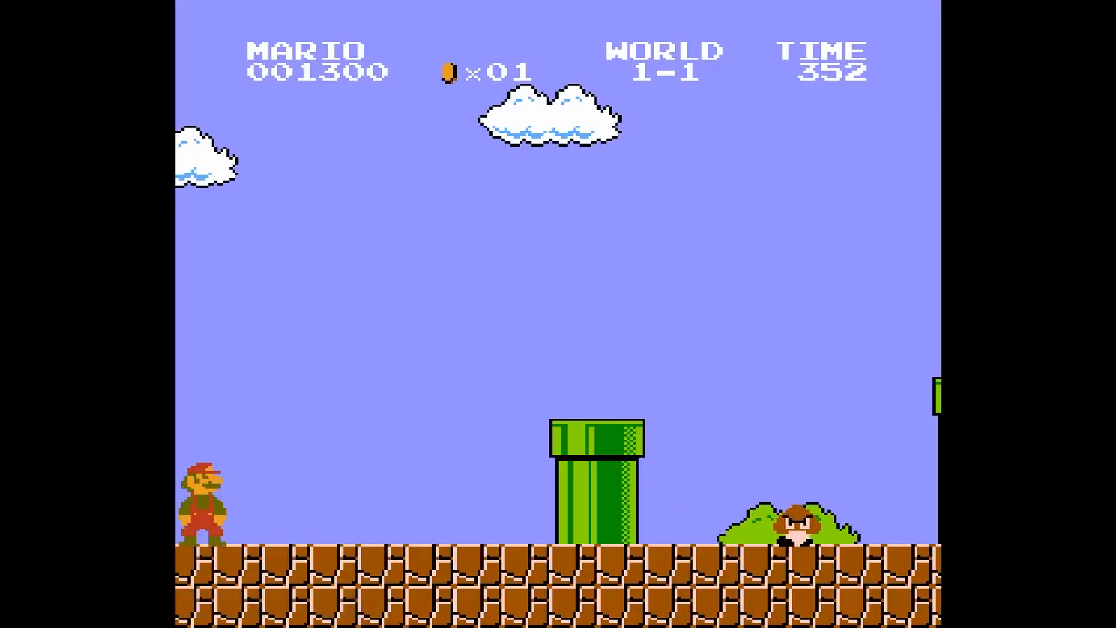
Step: Walk Mario back and forth in front of the green pipe and make him jump a few times
key("Right")
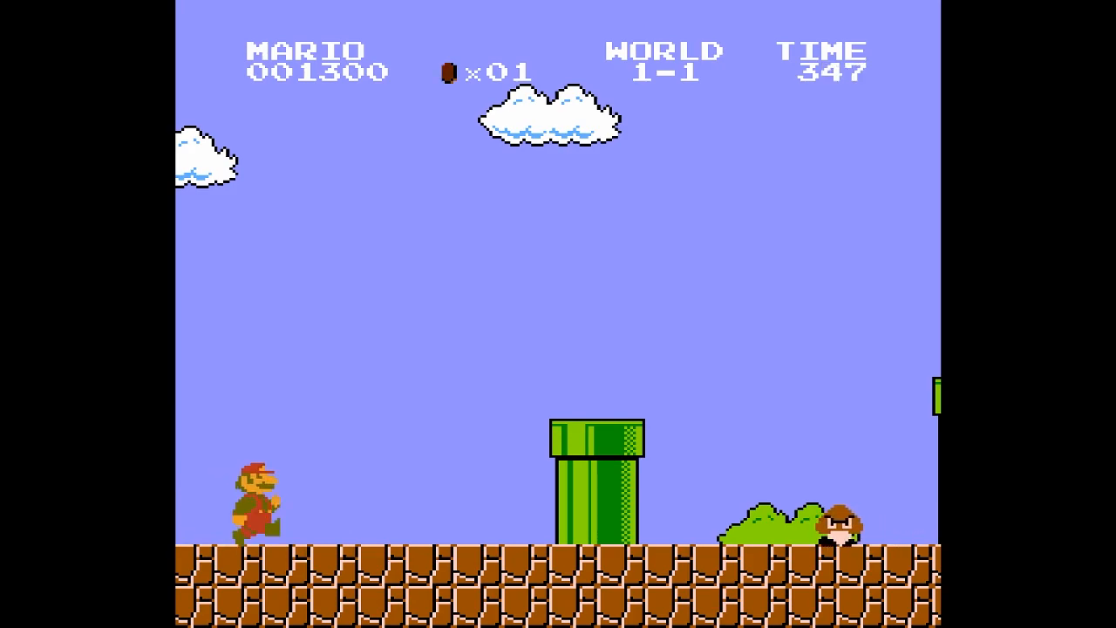
key("Left")
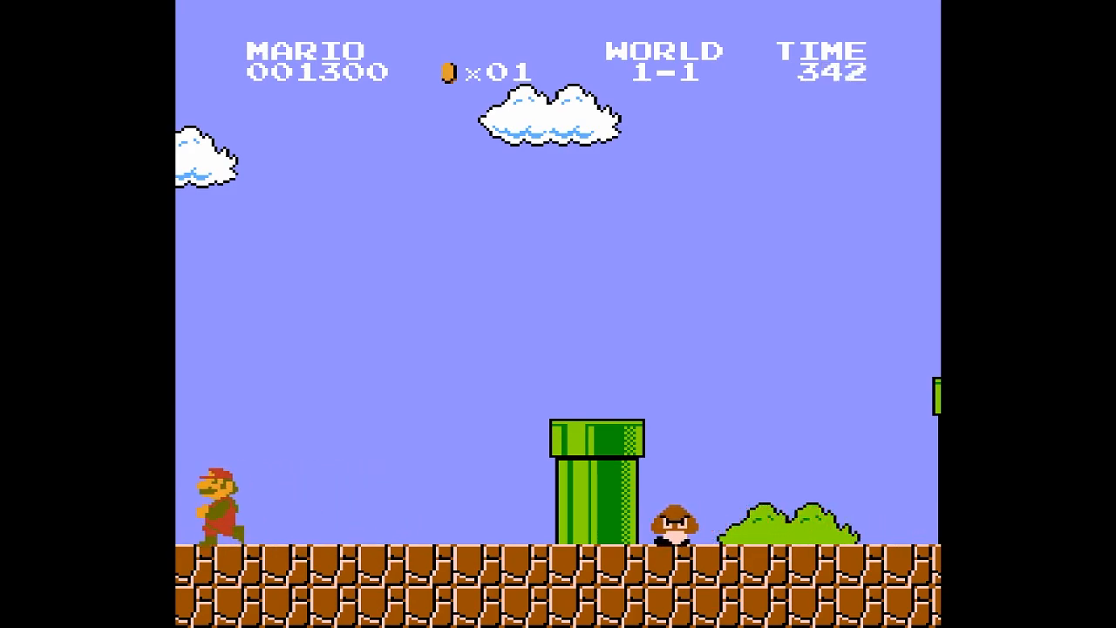
key("x")
key("x")
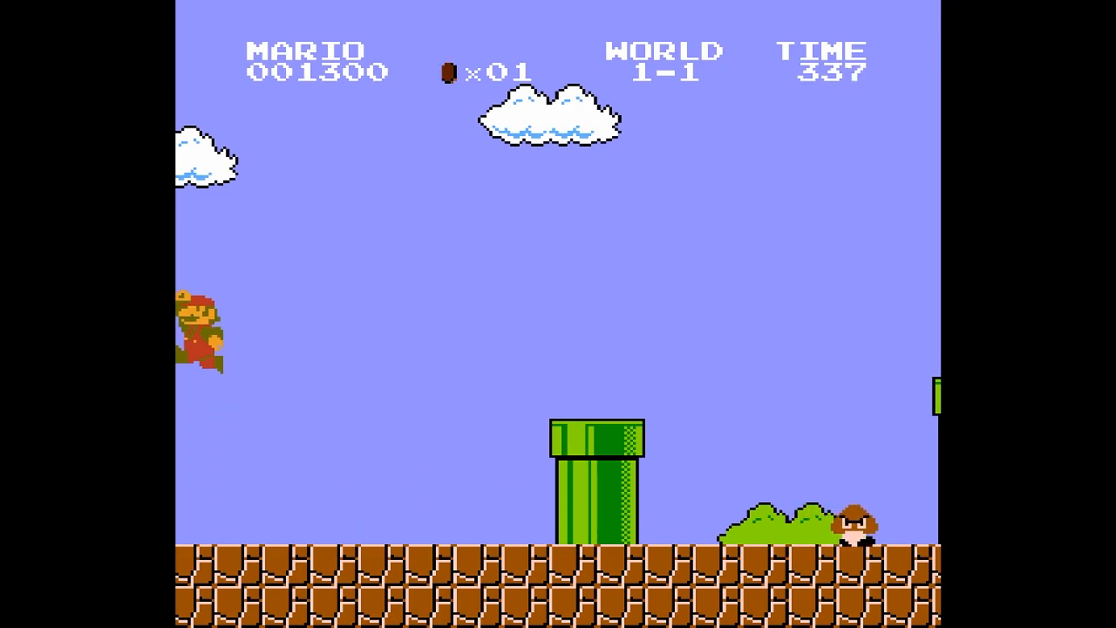
key("x")
key("Right")
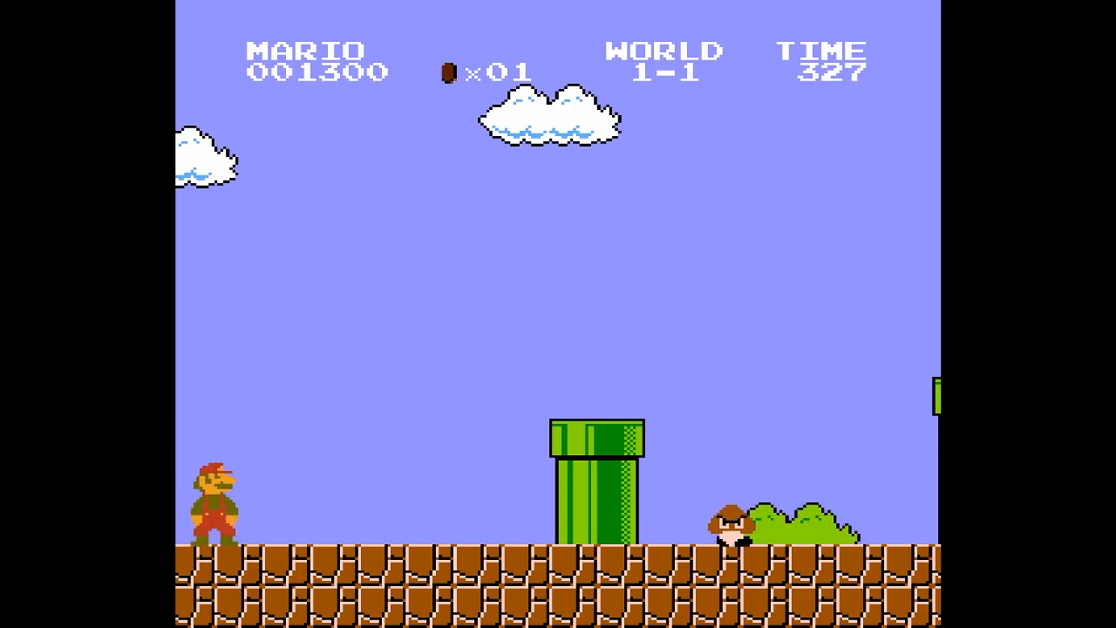
Step: Open the Onscreen Overlay settings from the Quick Menu of the running game
key("F1")
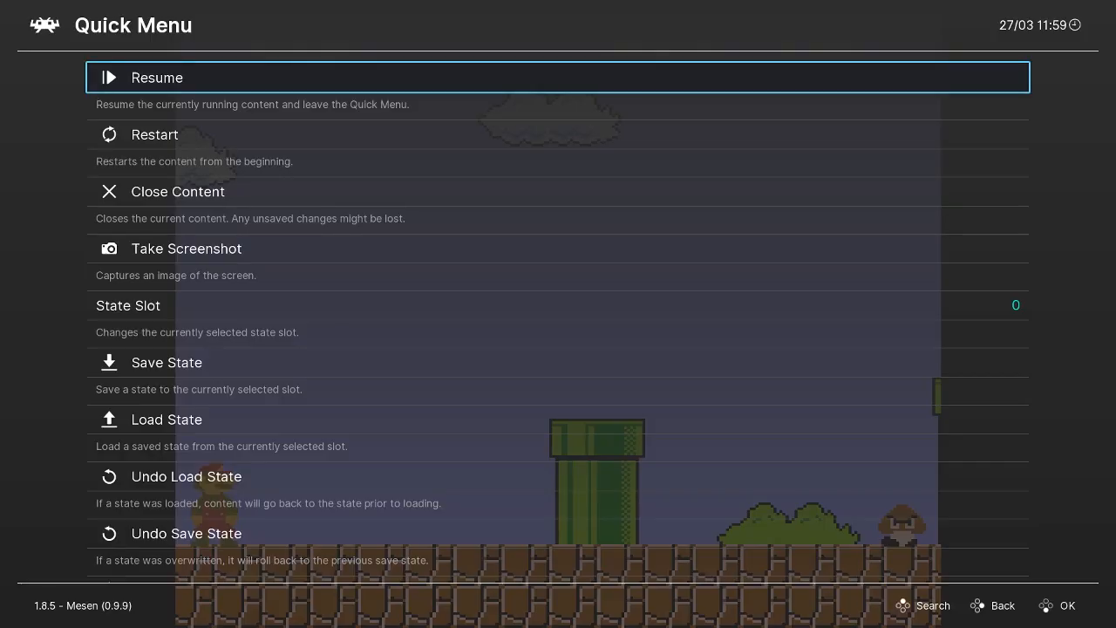
key("Down")
key("Down")
key("Down")
key("Down")
key("Down")
key("Down")
key("Down")
key("Down")
key("Down")
key("Down")
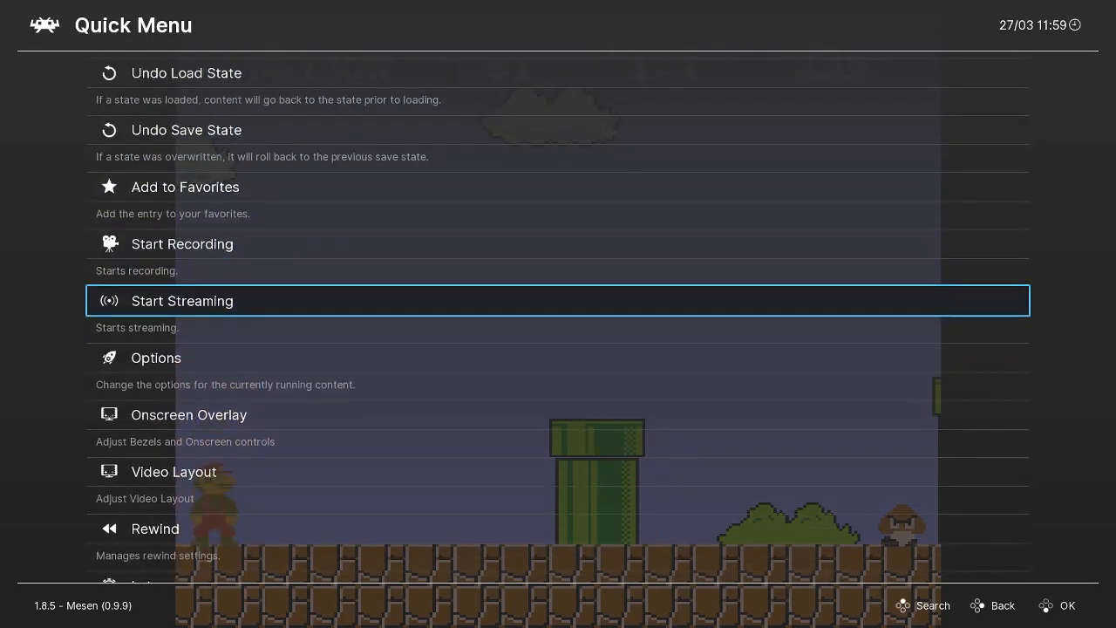
key("Down")
key("Down")
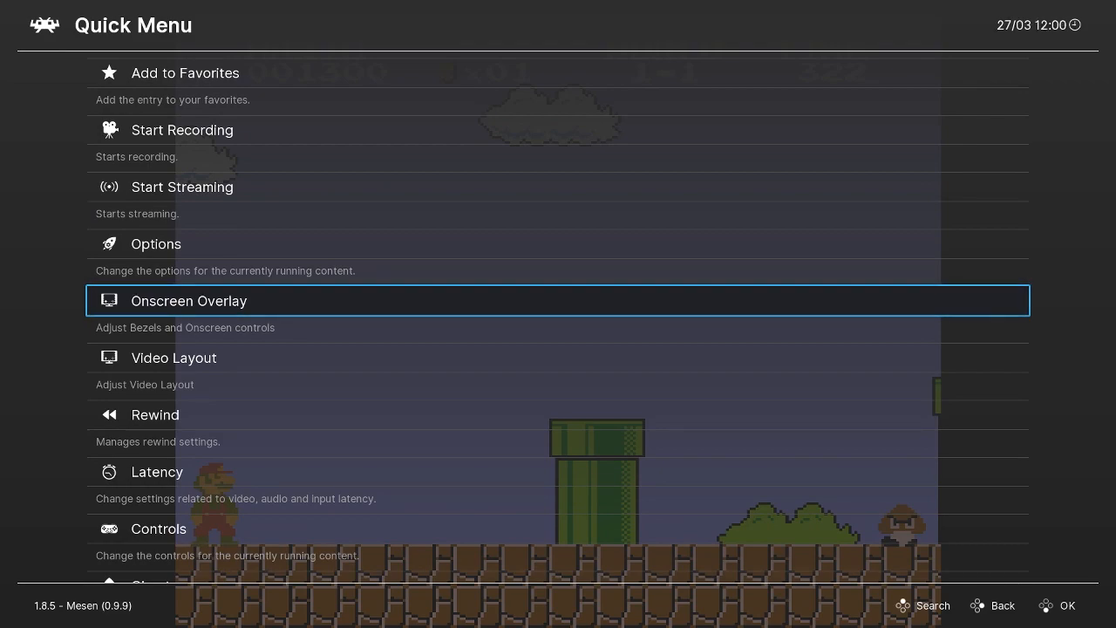
key("Return")
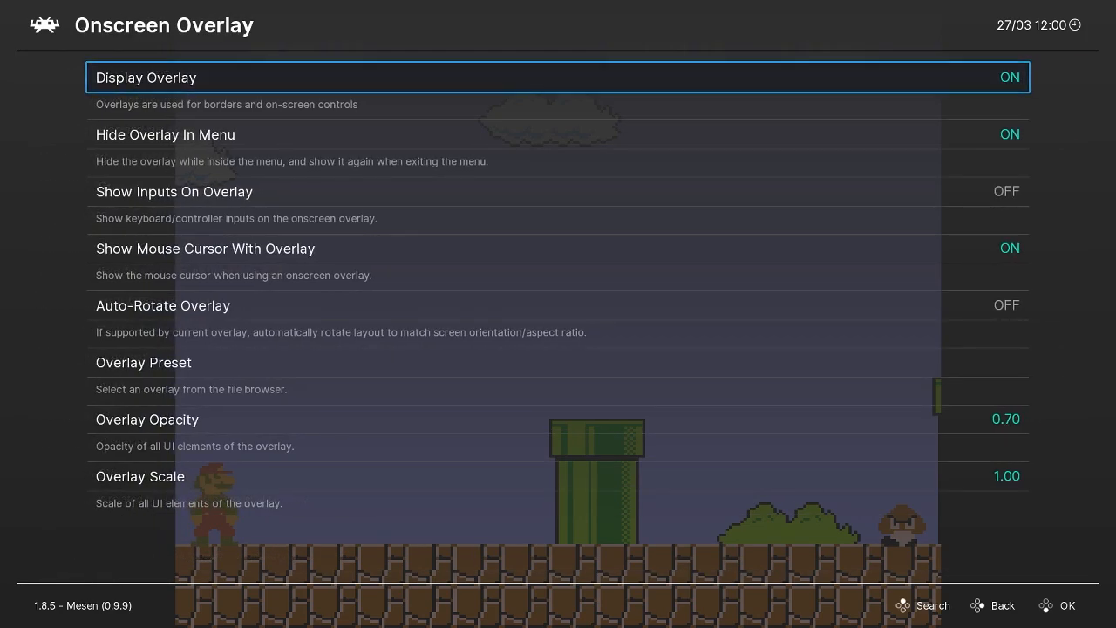
Step: Start choosing an Overlay Preset and go into the borders folder of the overlays directory
key("Down")
key("Down")
key("Down")
key("Down")
key("Down")
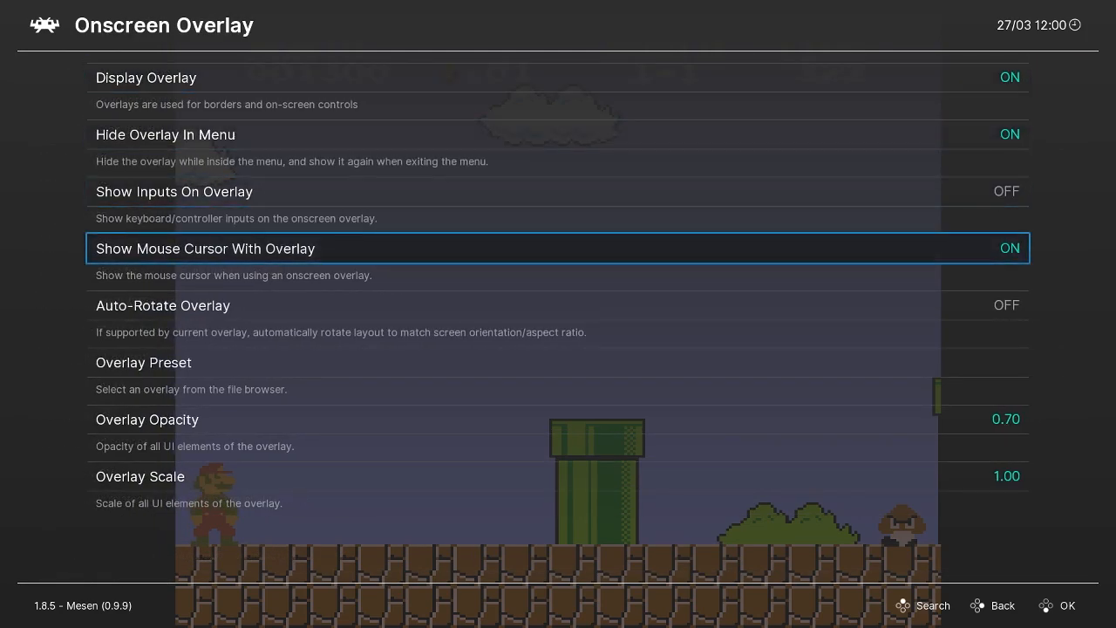
key("Return")
key("Down")
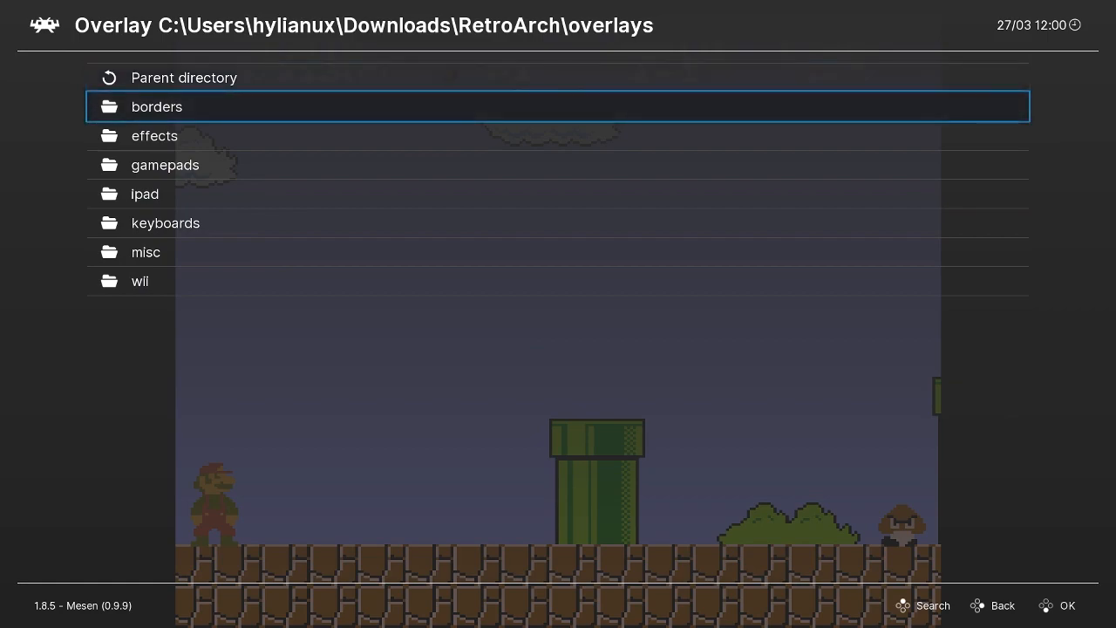
key("Return")
Step: Load the nes-border overlay preset from the nes-anim-border folder
key("Down")
key("Down")
key("Down")
key("Down")
key("Down")
key("Down")
key("Down")
key("Down")
key("Down")
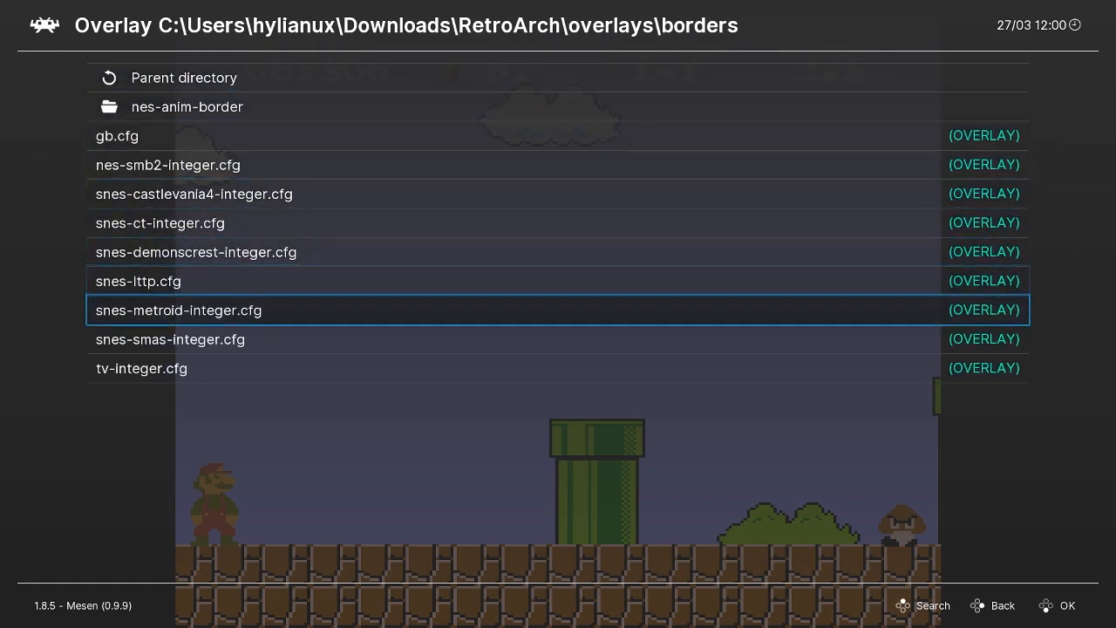
key("Up")
key("Up")
key("Up")
key("Up")
key("Up")
key("Up")
key("Up")
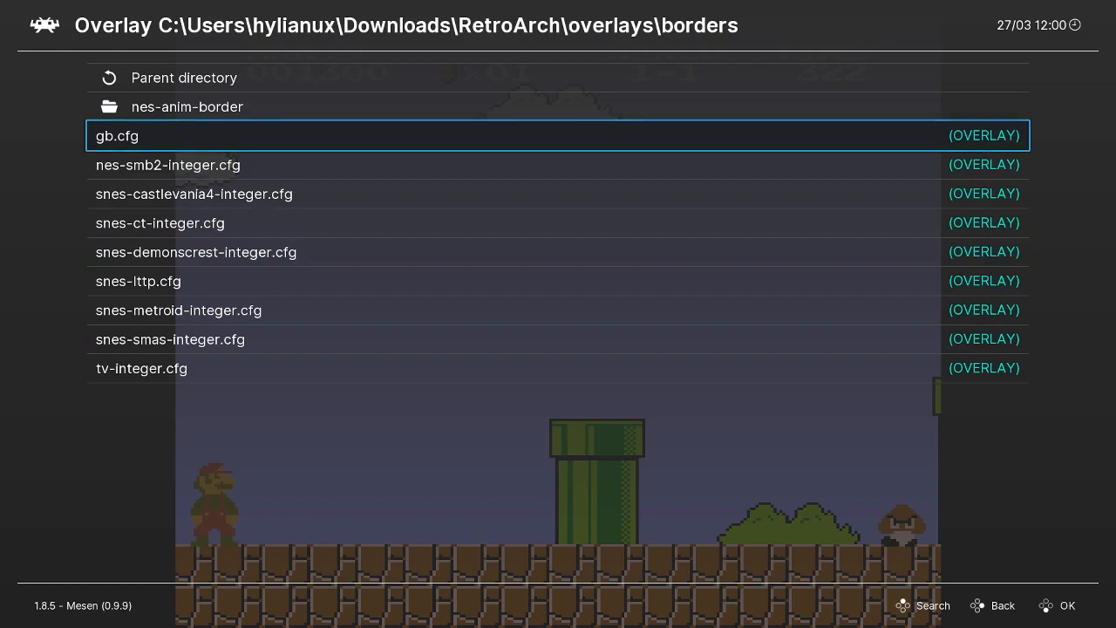
key("Up")
key("Return")
key("Down")
key("Return")
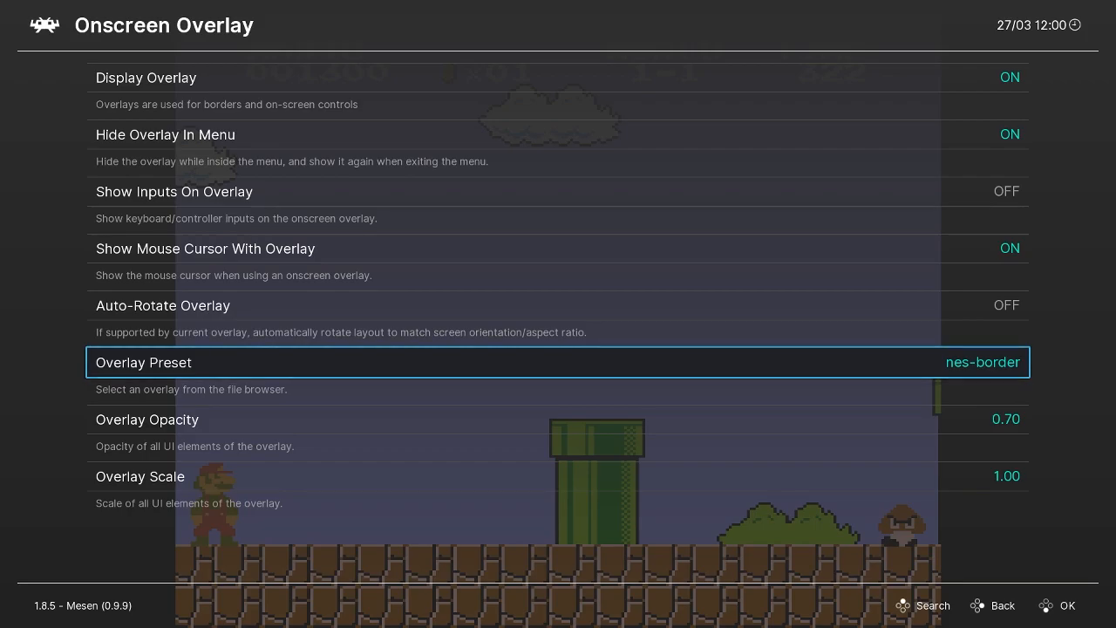
Step: Resume the game from the Quick Menu and move and jump Mario with the NES border overlay on
key("BackSpace")
key("Up")
key("Up")
key("Up")
key("Up")
key("Up")
key("Up")
key("Up")
key("Up")
key("Up")
key("Up")
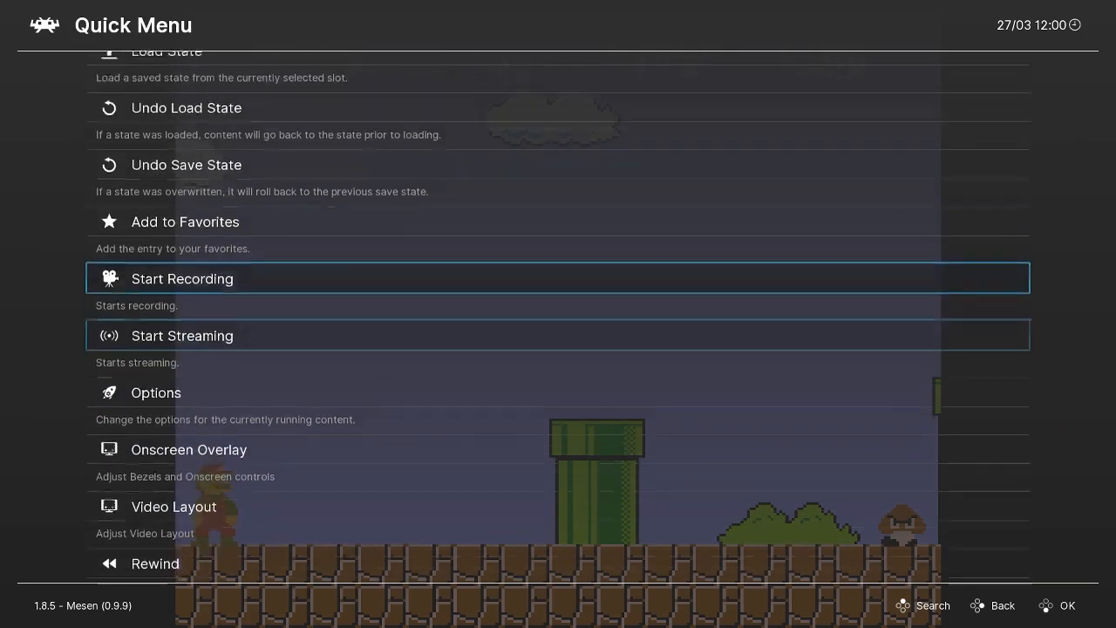
key("Up")
key("Up")
key("Up")
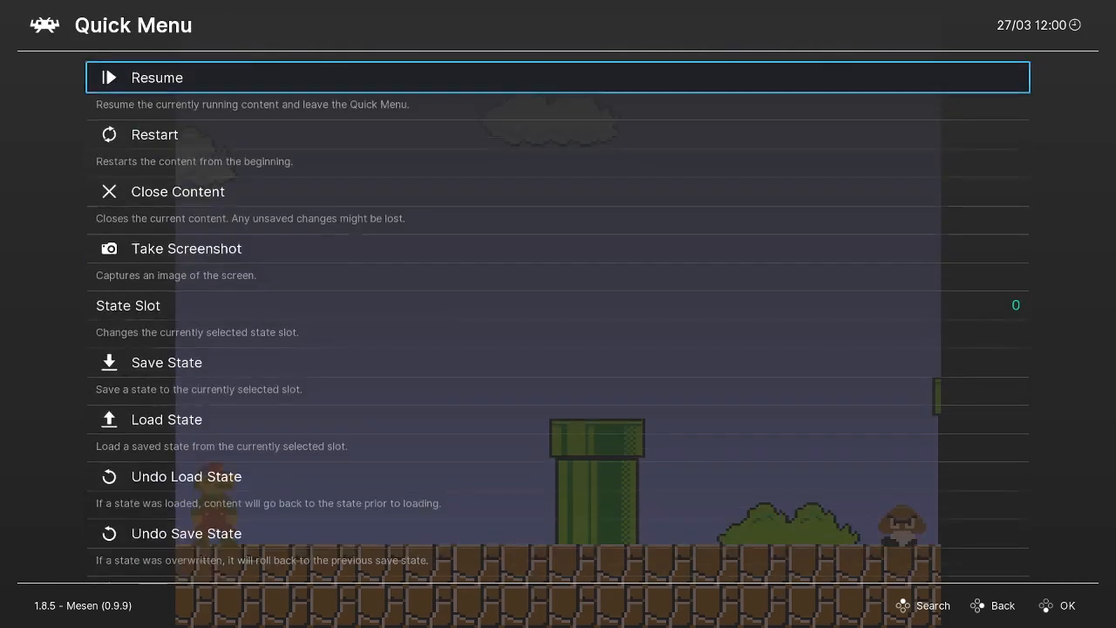
key("Return")
key("x")
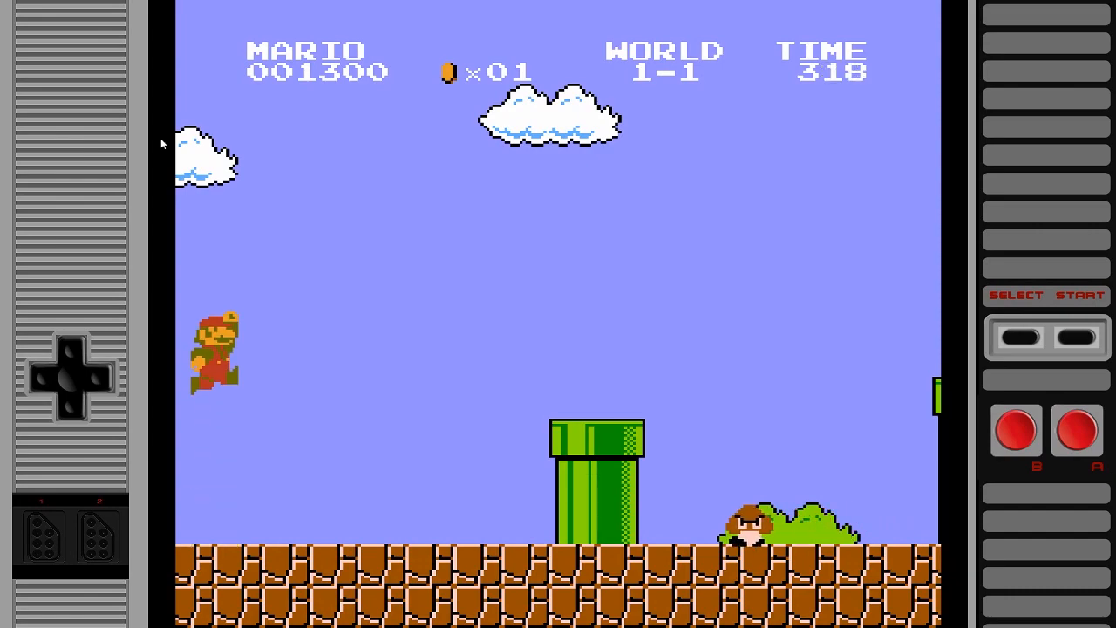
key("Right")
key("x")
key("Left")
key("x")
Step: Bring the Quick Menu back up and turn off Display Overlay in the Onscreen Overlay settings
key("F1")
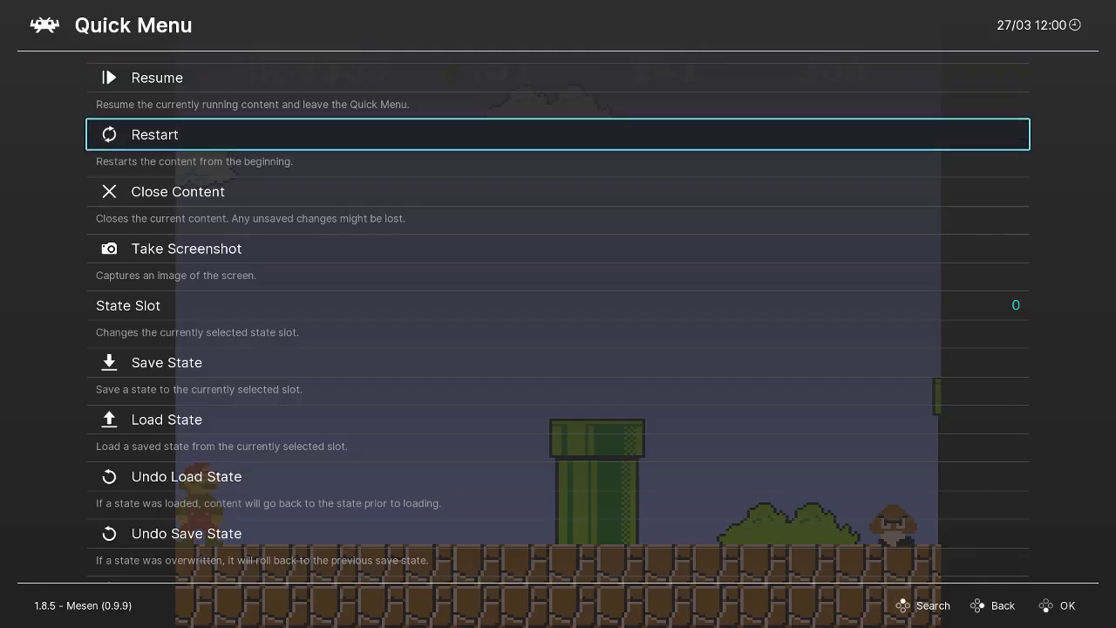
key("Down")
key("Down")
key("Down")
key("Down")
key("Down")
key("Down")
key("Down")
key("Down")
key("Down")
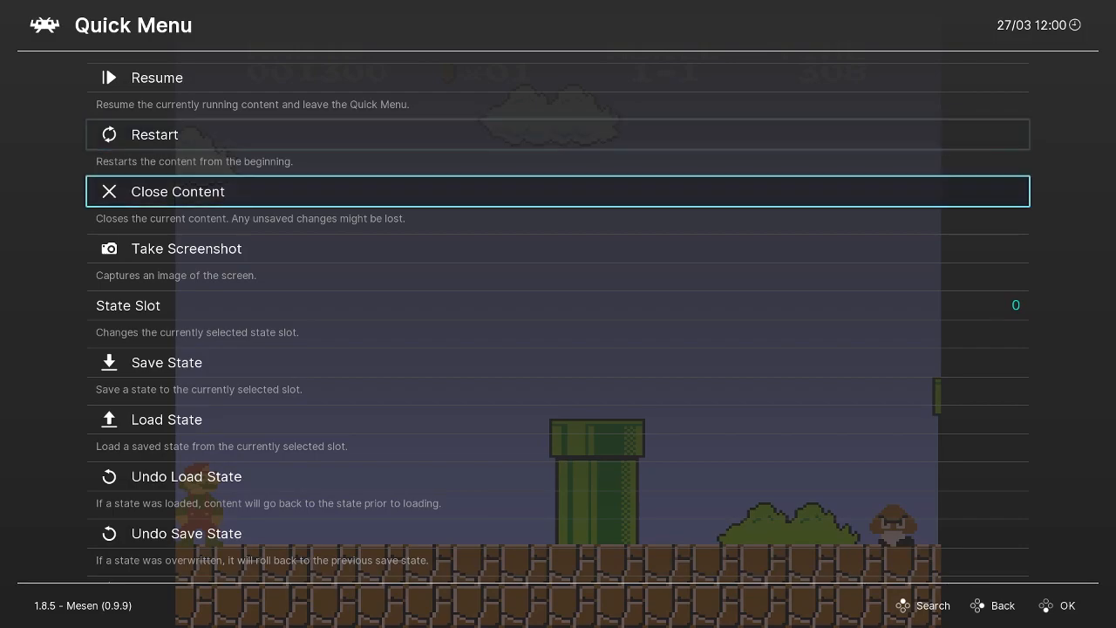
key("Down")
key("Down")
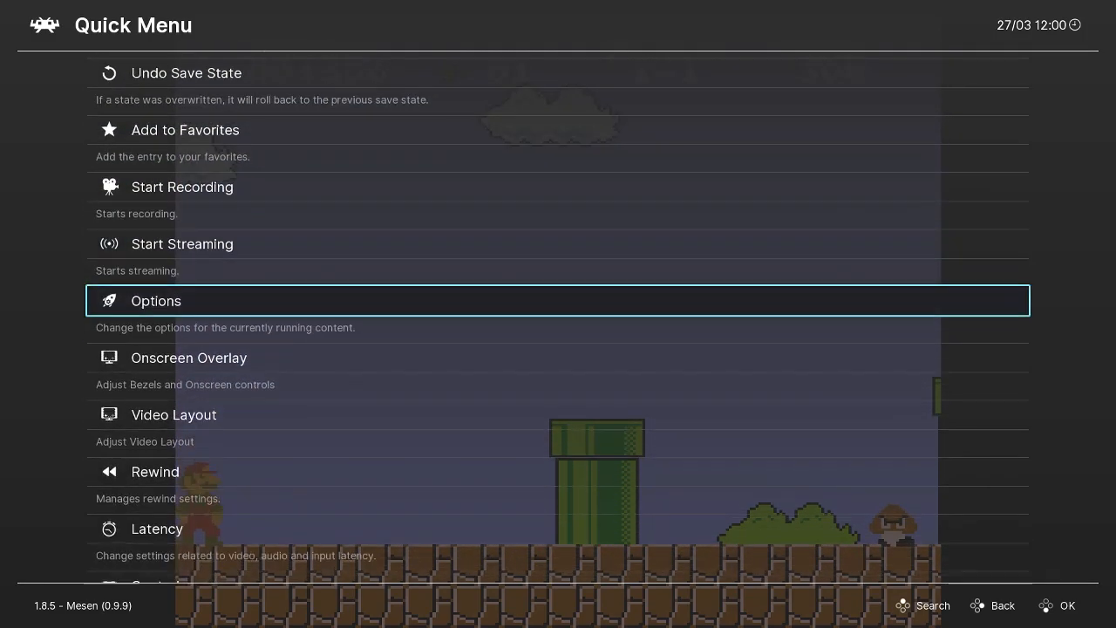
key("Down")
key("Return")
key("Return")
key("BackSpace")
key("Up")
key("Return")
key("Down")
key("Down")
key("Down")
key("Down")
key("Down")
key("Down")
key("Down")
key("Down")
key("Return")
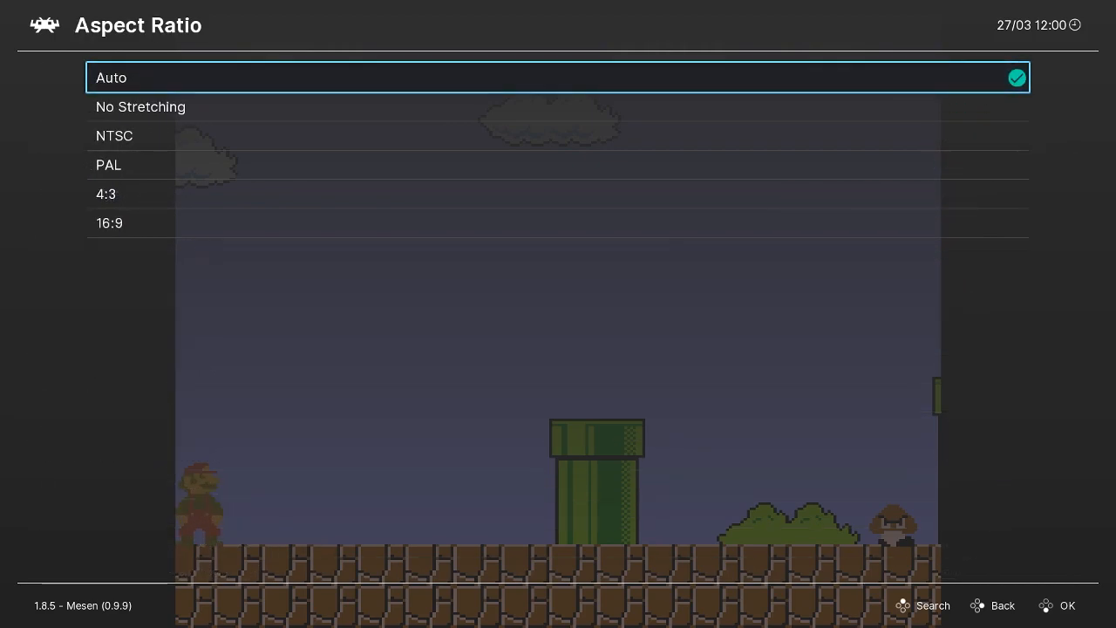
key("Down")
key("Down")
key("Down")
key("Down")
key("Down")
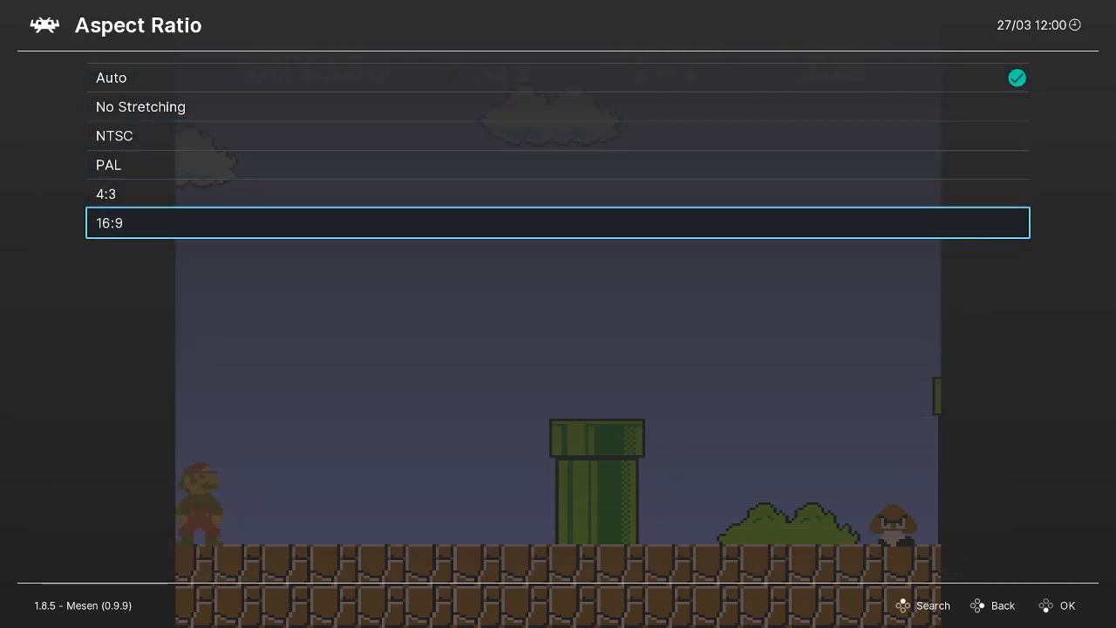
key("BackSpace")
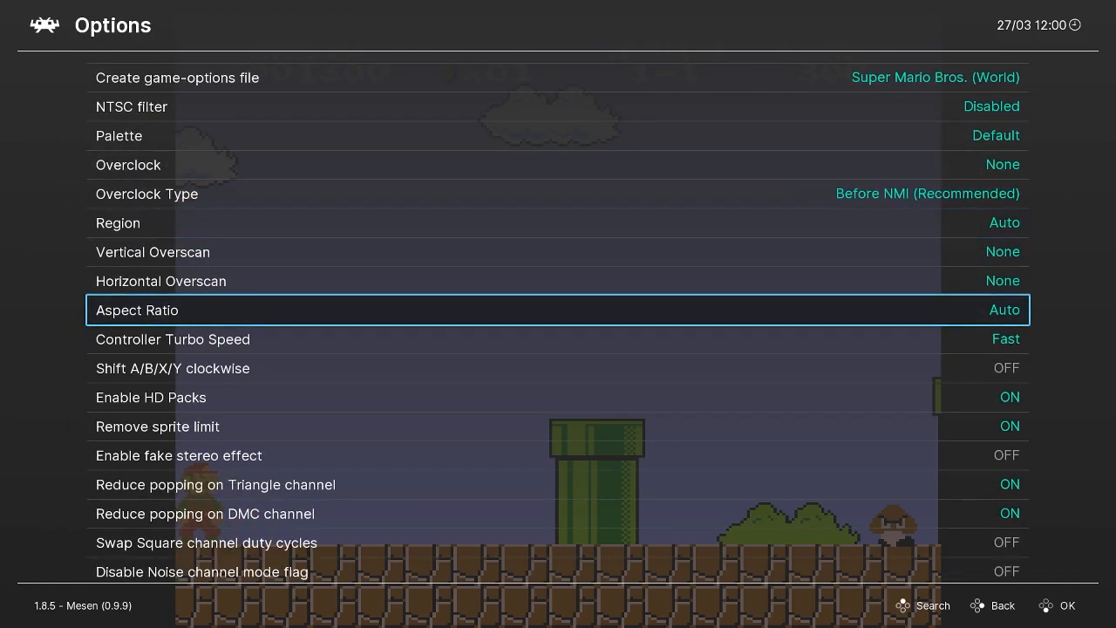
key("BackSpace")
Step: Set the Mesen core's Aspect Ratio option to 16:9
key("Return")
key("Down")
key("Down")
key("Down")
key("Down")
key("Down")
key("Down")
key("Down")
key("Down")
key("Return")
key("Down")
key("Down")
key("Down")
key("Down")
key("Down")
key("Return")
key("BackSpace")
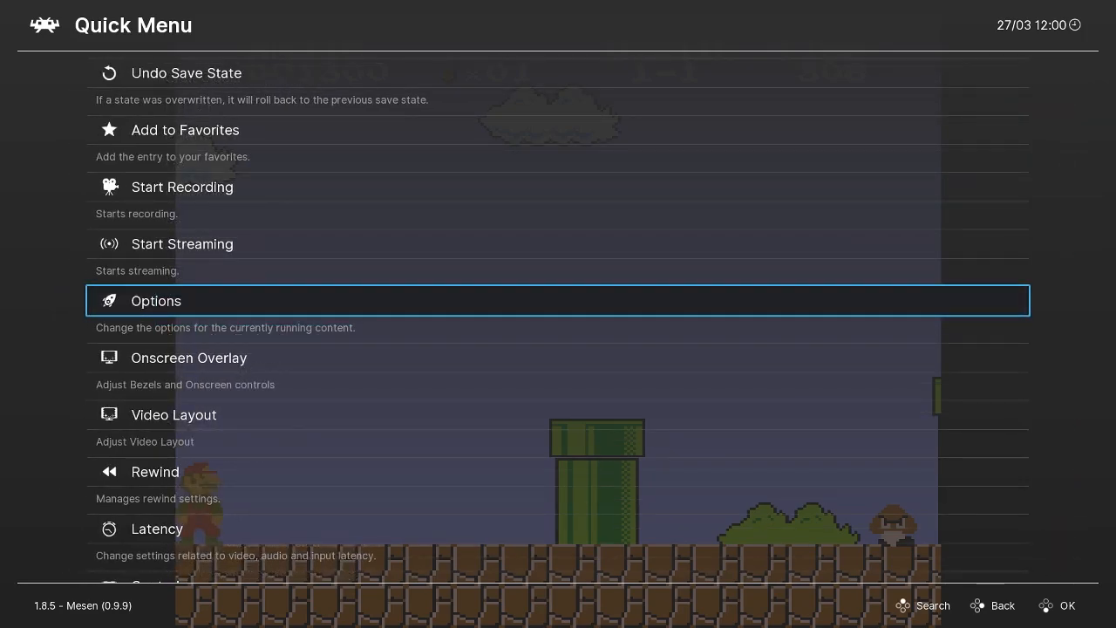
Step: Resume Super Mario Bros. from the Quick Menu
key("Up")
key("Up")
key("Up")
key("Up")
key("Up")
key("Up")
key("Up")
key("Up")
key("Up")
key("Up")
key("Up")
key("Up")
key("Up")
key("Down")
key("Return")
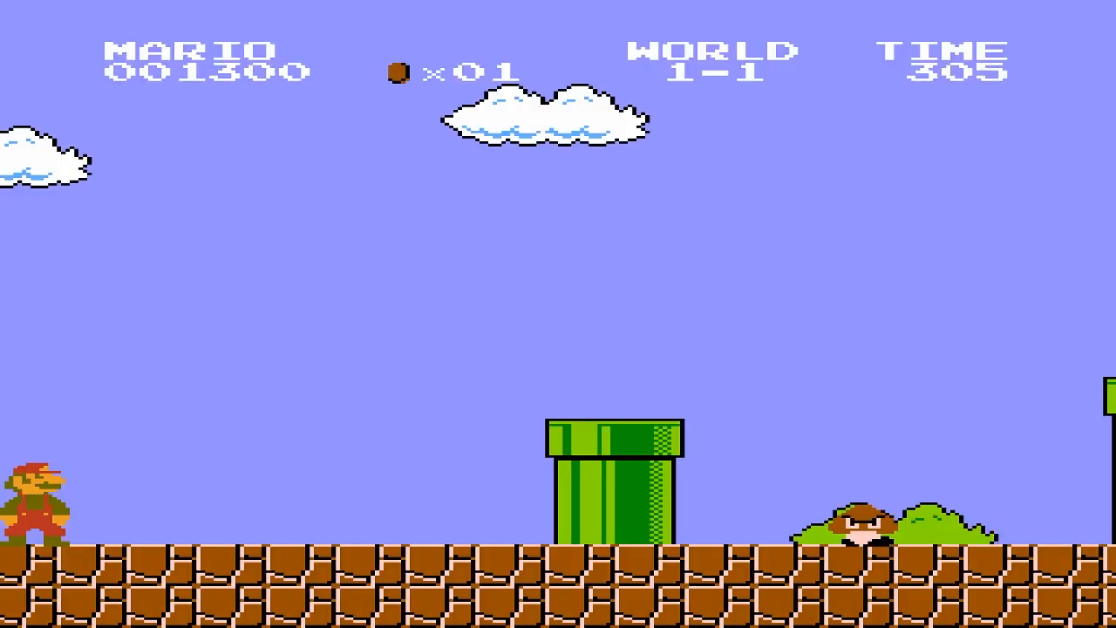
Step: Run and jump Mario over the next pipes of World 1-1, and leave the game for the Main Menu
key("Right")
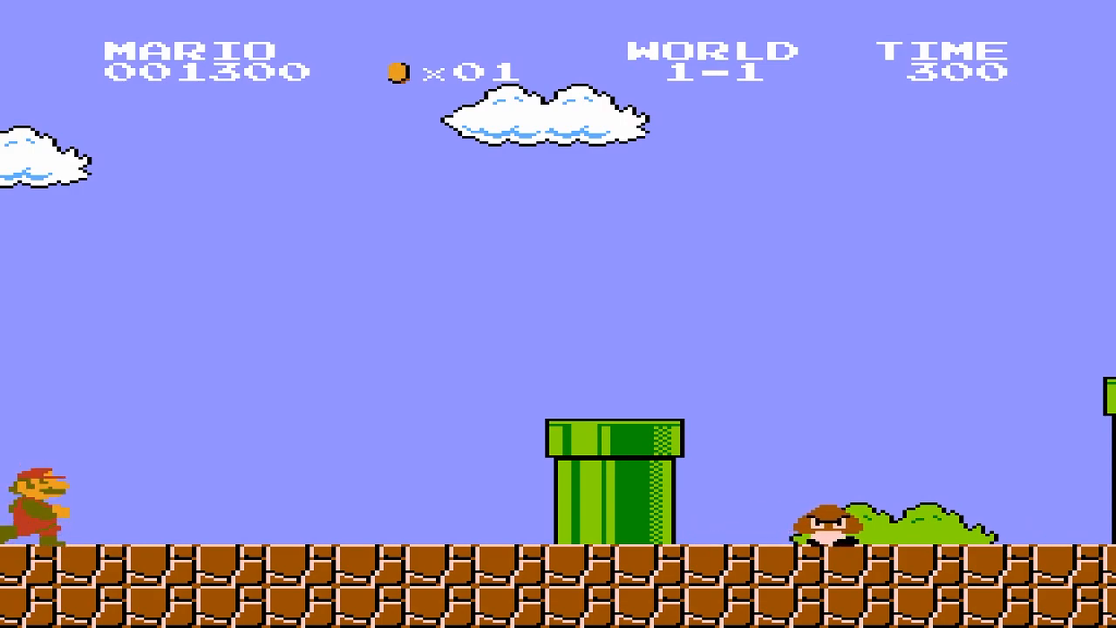
key("x")
key("x")
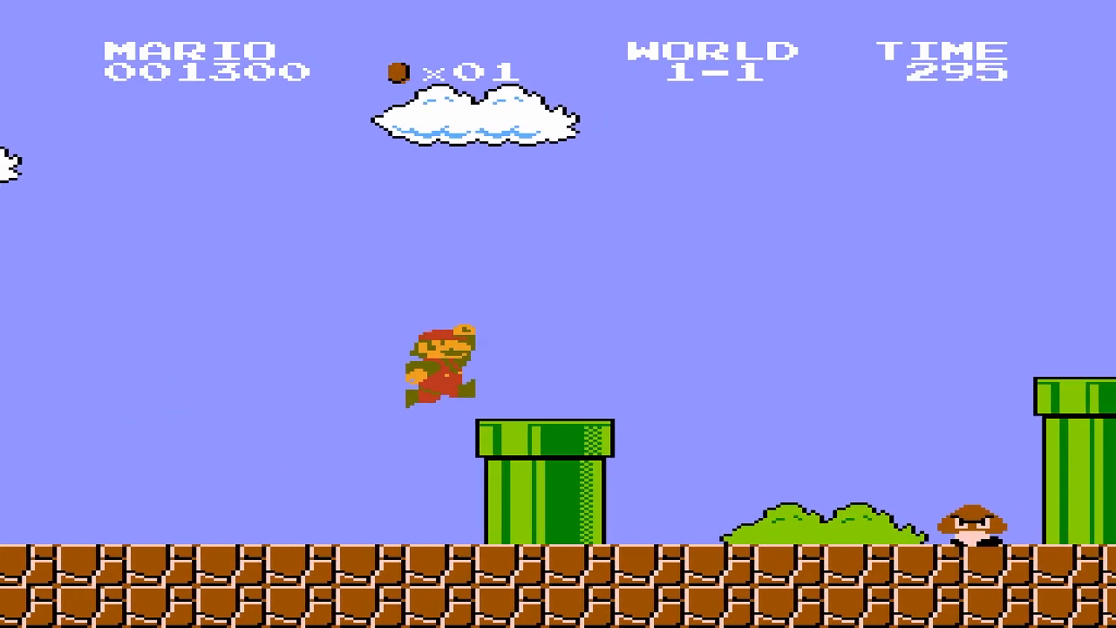
key("Left")
key("x")
key("Right")
key("x")
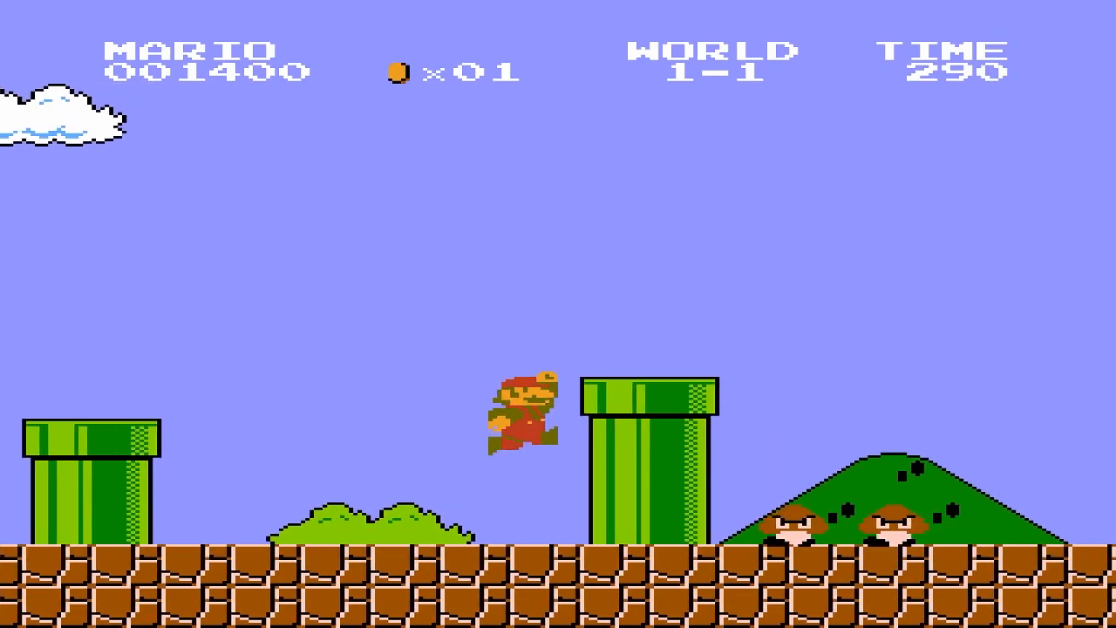
key("x")
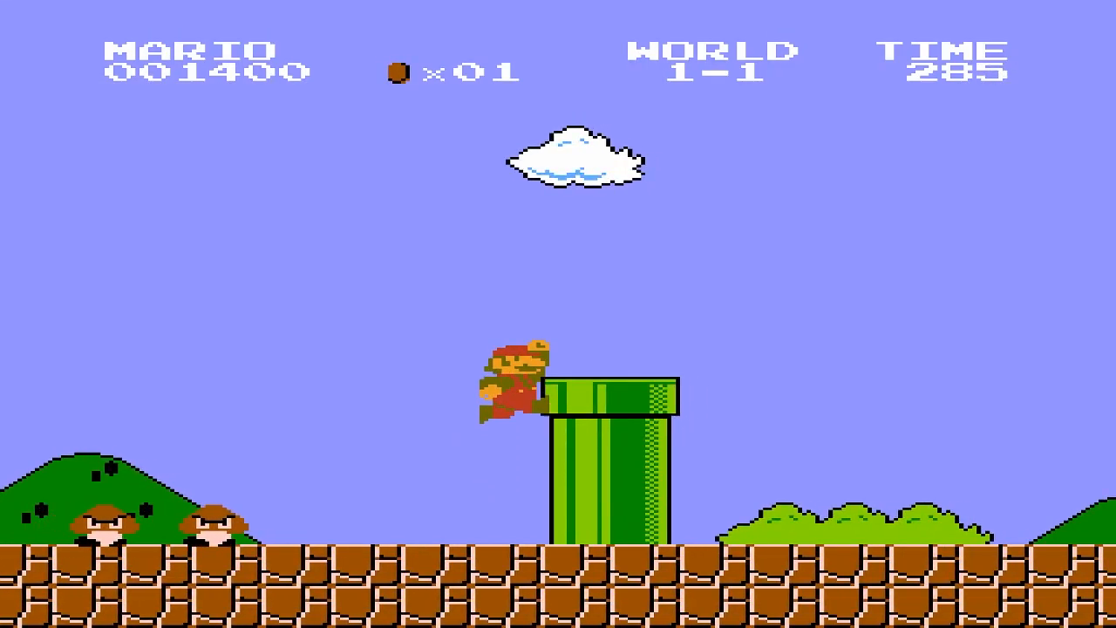
key("x")
key("F1")
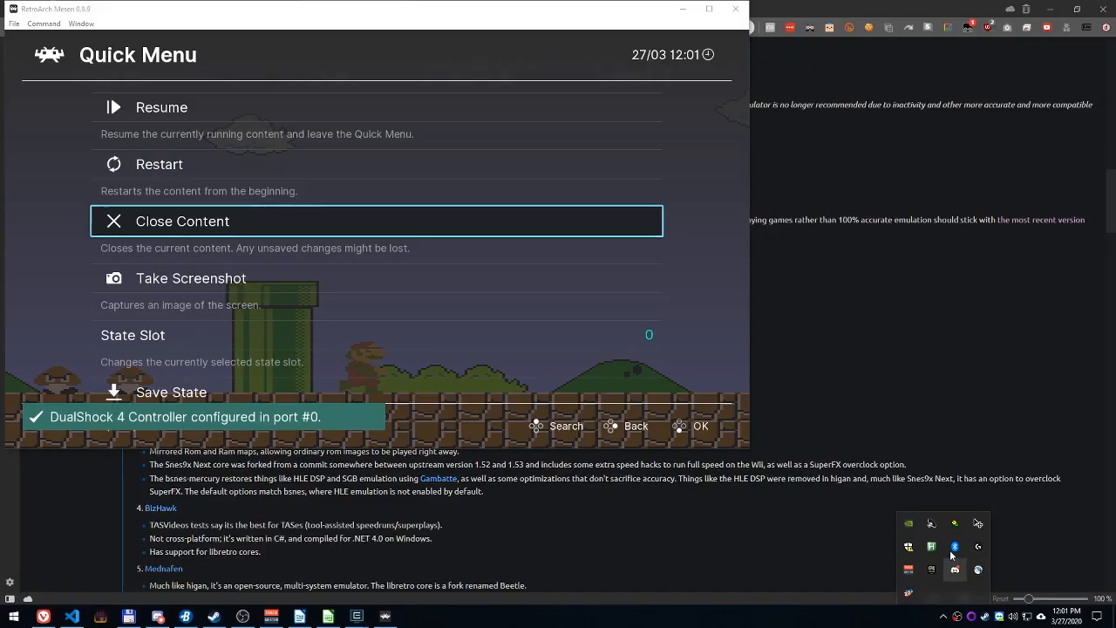
key("BackSpace")
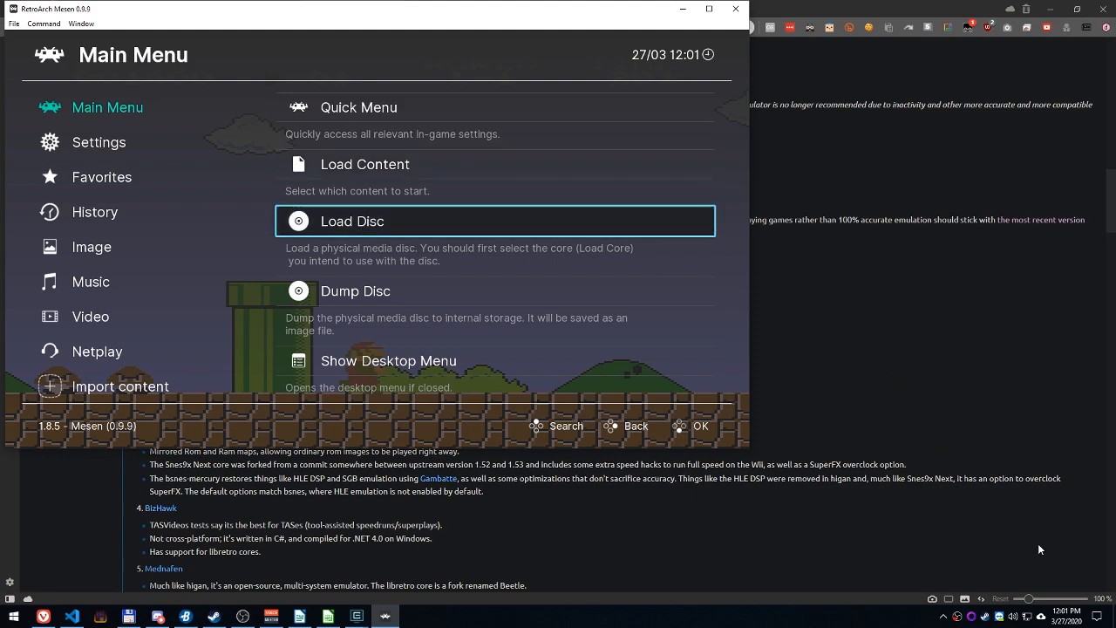
Step: Turn Windows Bluetooth off and back on, and place the Bluetooth & other devices settings window beside the emulator
left_click(1097, 619)
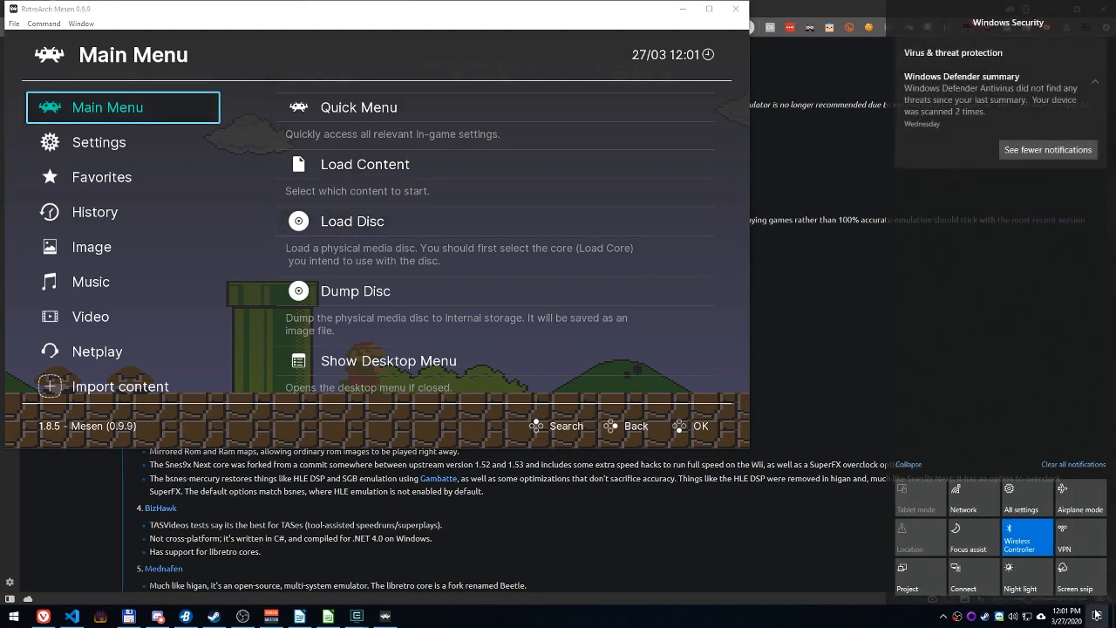
left_click(1030, 537)
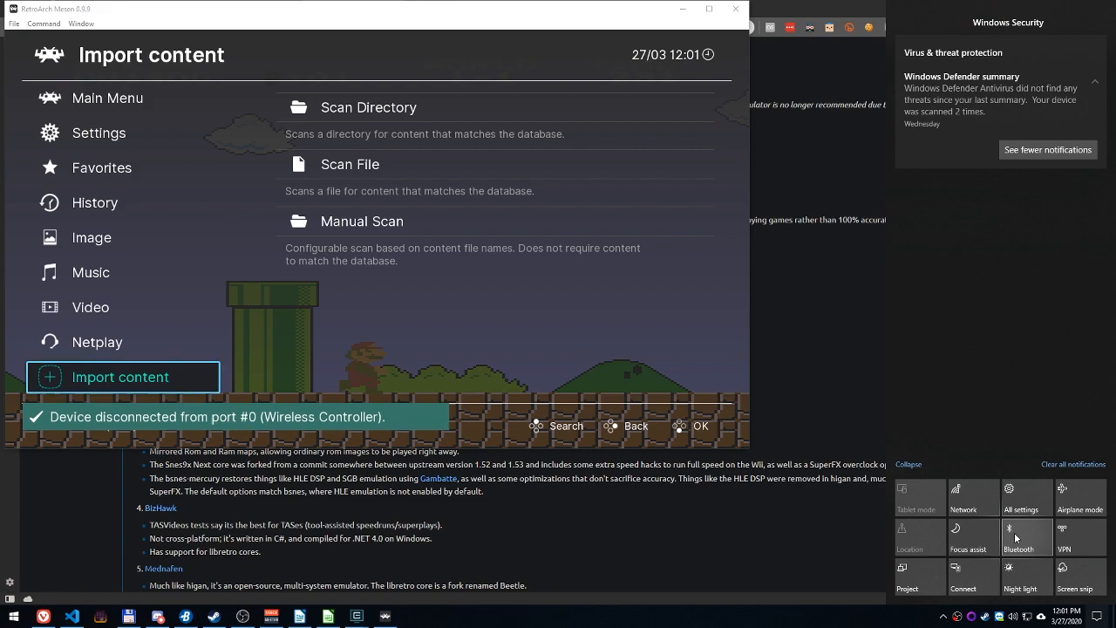
left_click(1017, 539)
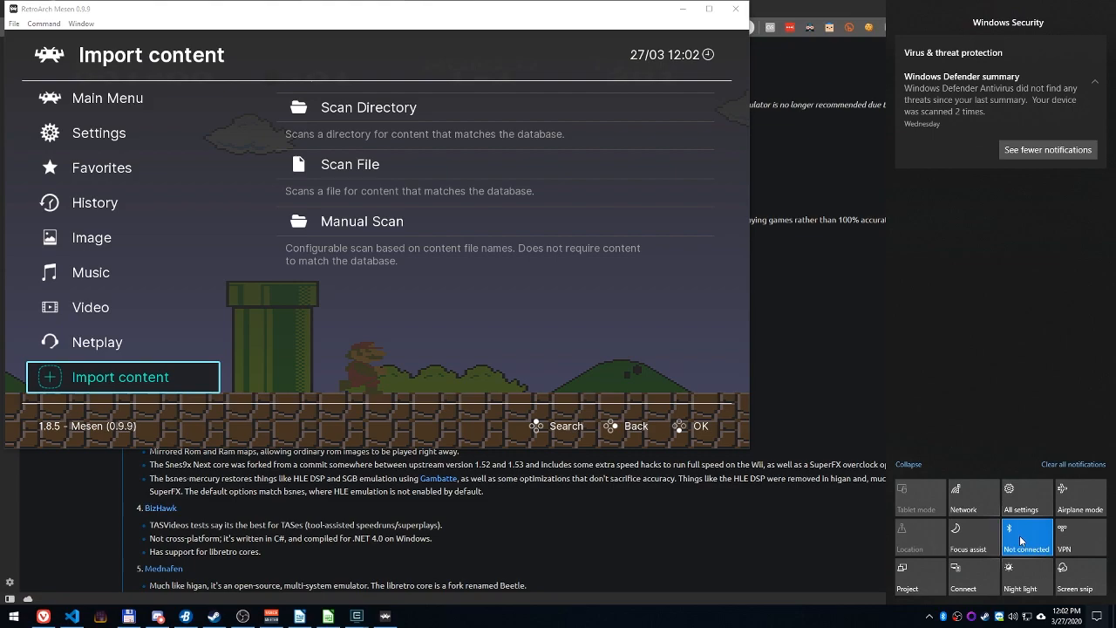
left_click(1036, 555)
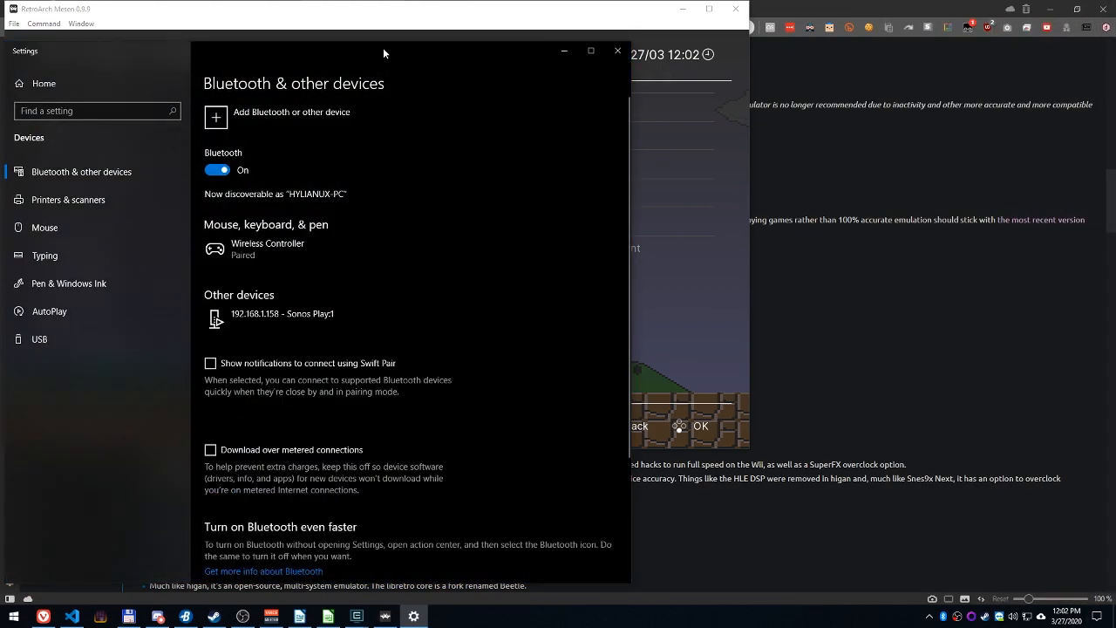
left_click_drag(383, 47, 786, 16)
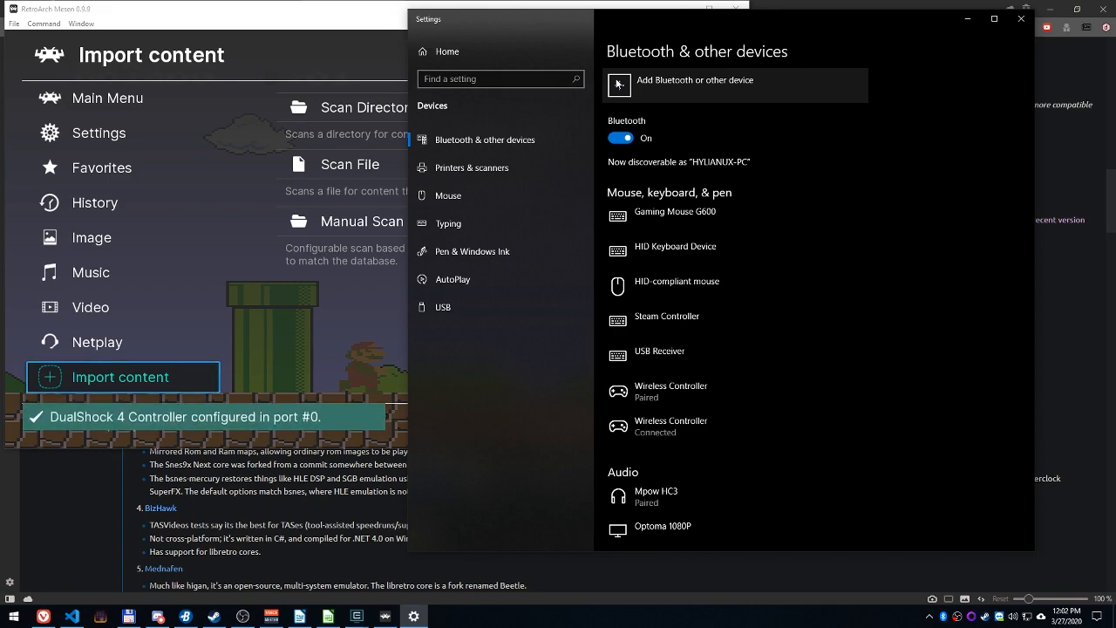
Step: Return to RetroArch, switch it to full screen, and resume Super Mario Bros
left_click(177, 22)
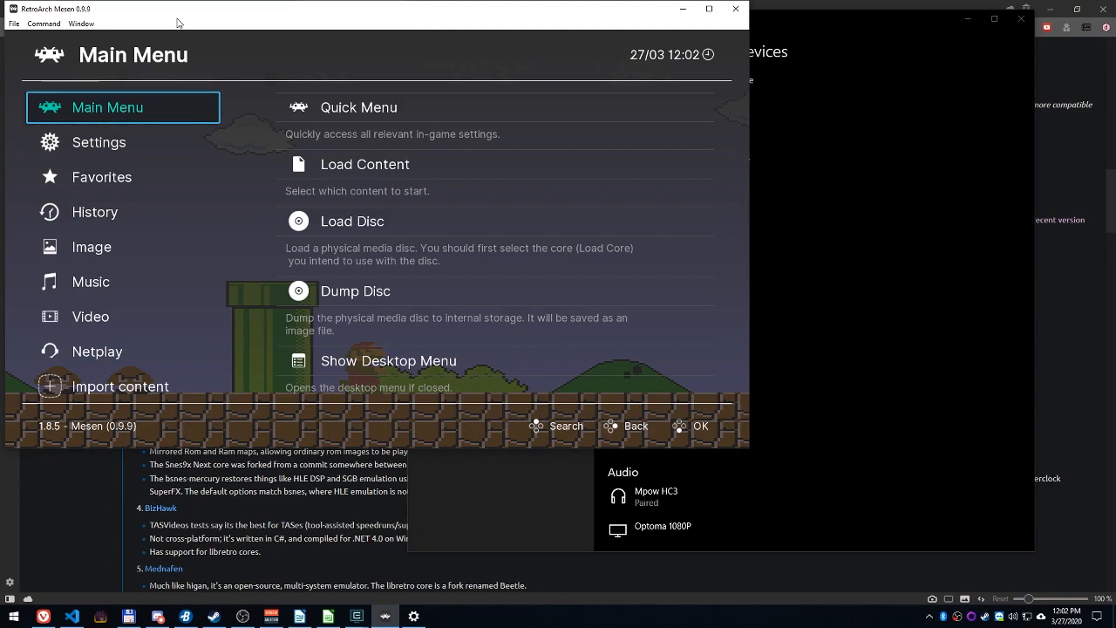
key("f")
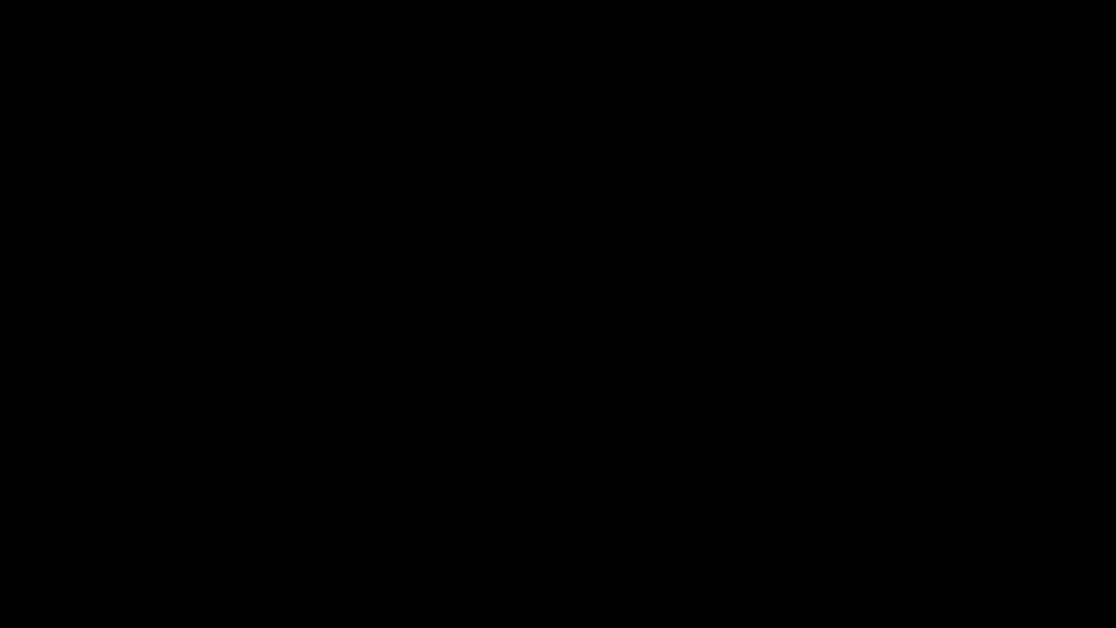
key("Escape")
key("F1")
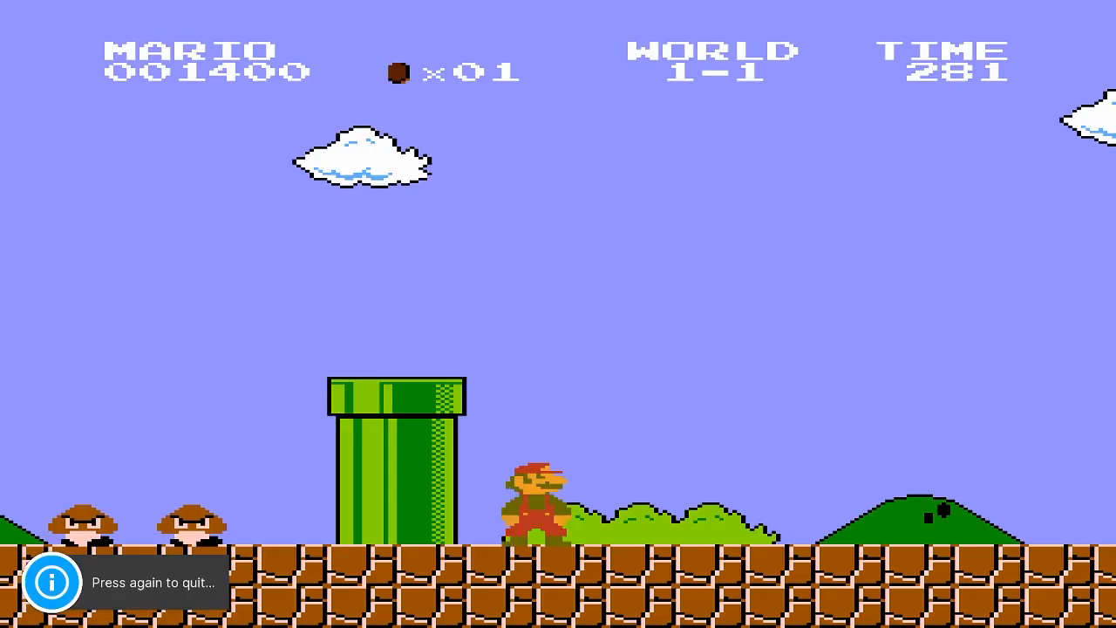
Step: Run Mario past the pipe, hit the hidden block and collect the 1UP mushroom before the gap
key("Right")
key("x")
key("Left")
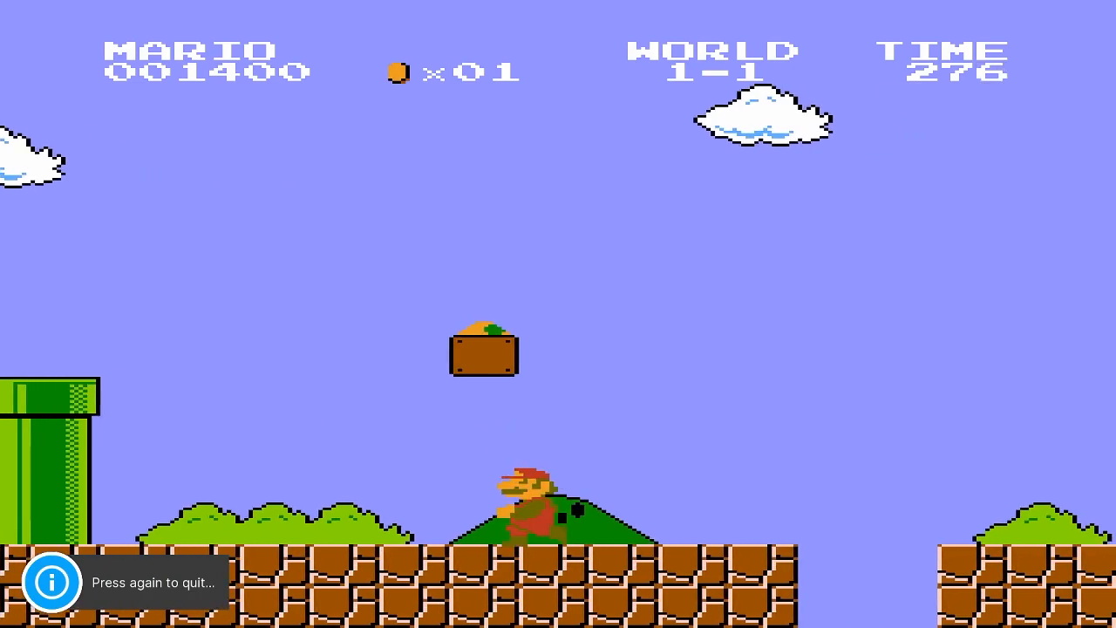
key("x")
key("Right")
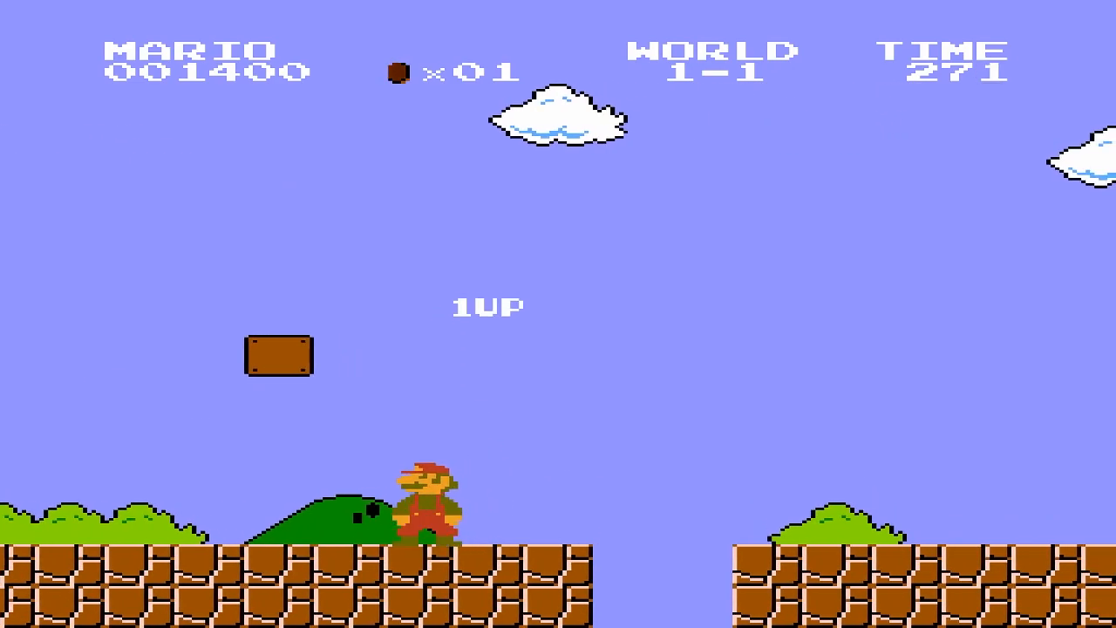
Step: Jump Mario over the gap onto the low brick row and collect the power-up from its question block
key("x")
key("x")
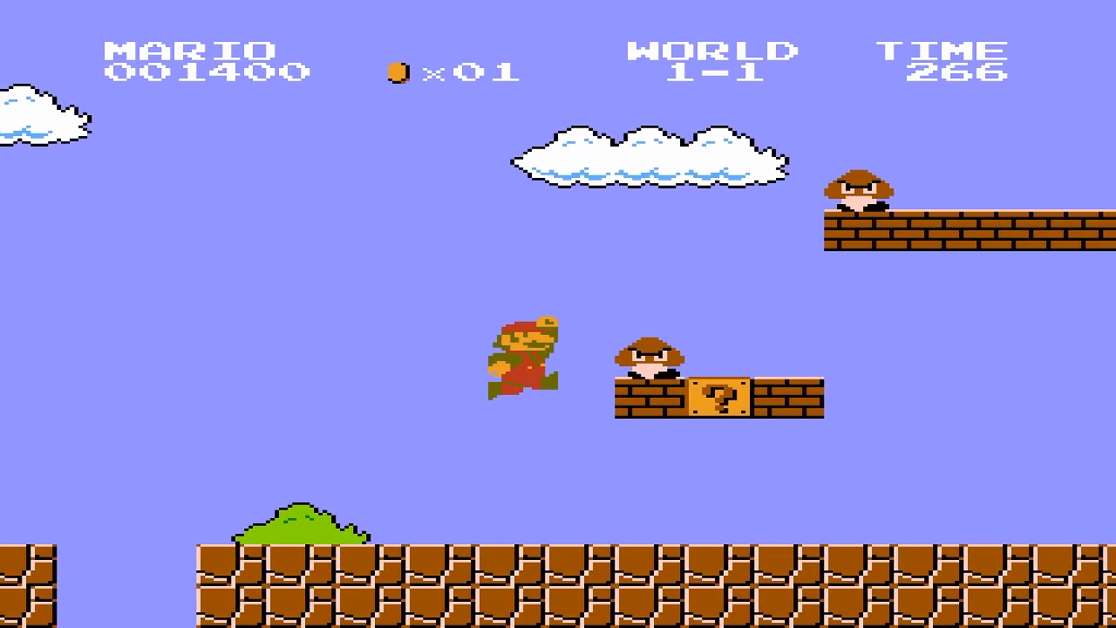
key("x")
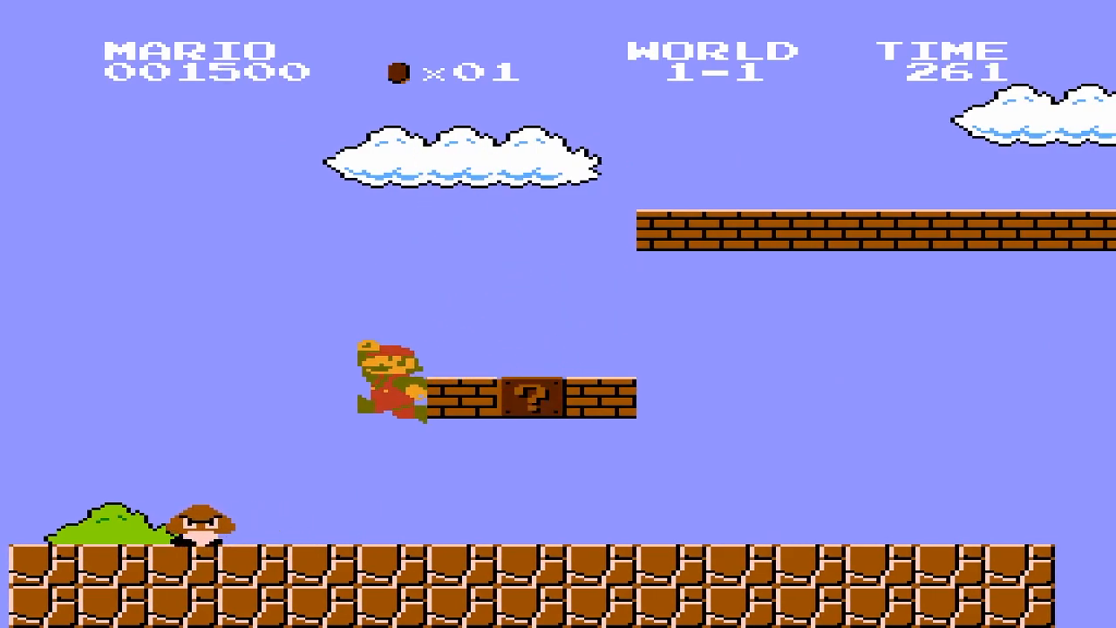
key("Right")
key("x")
key("x")
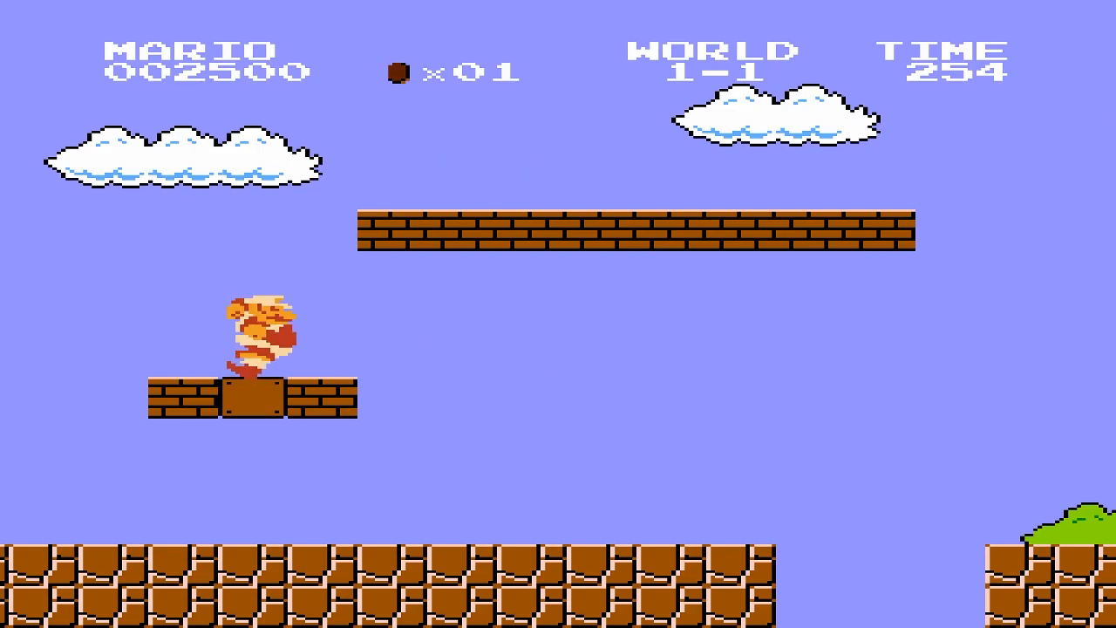
Step: Leave the game for the RetroArch menu and open Port 1 Controls from the Quick Menu's Controls
key("F1")
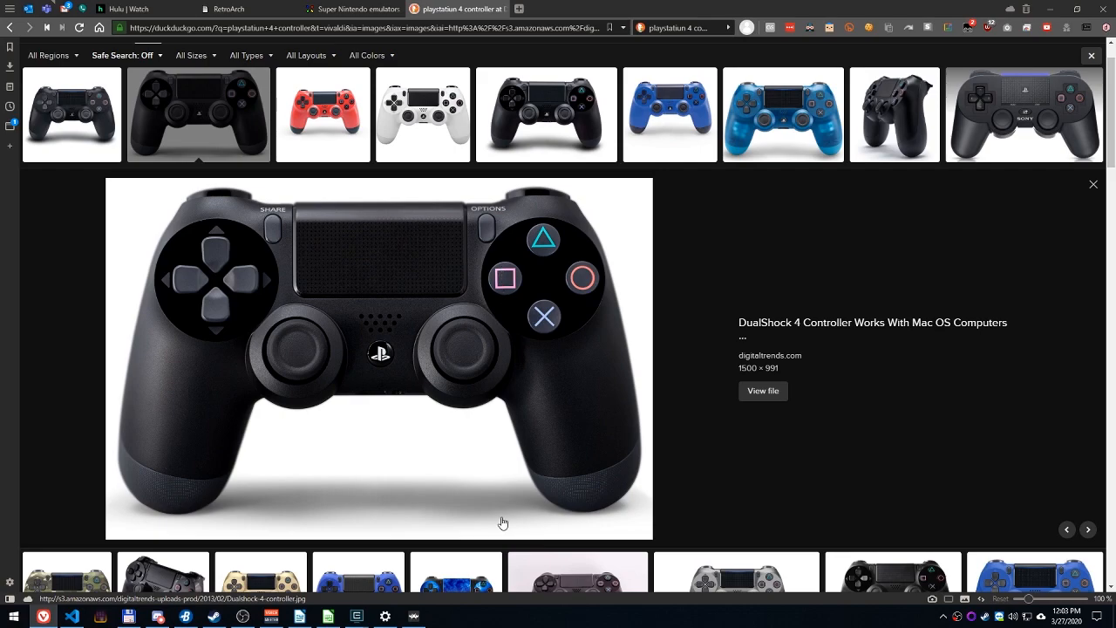
left_click(415, 615)
left_click(634, 362)
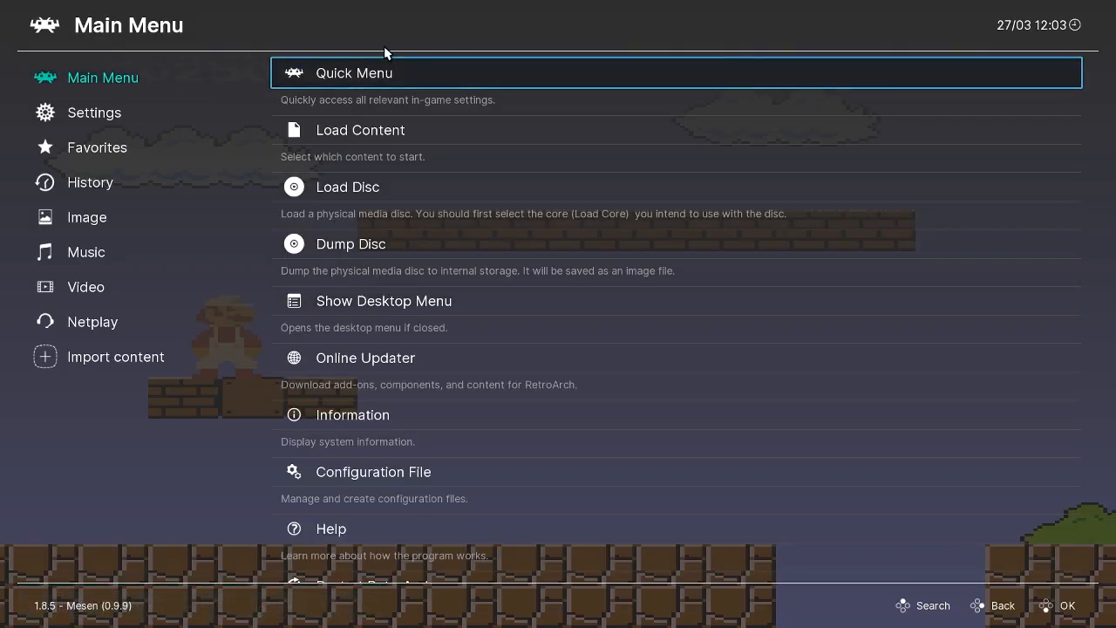
left_click(406, 74)
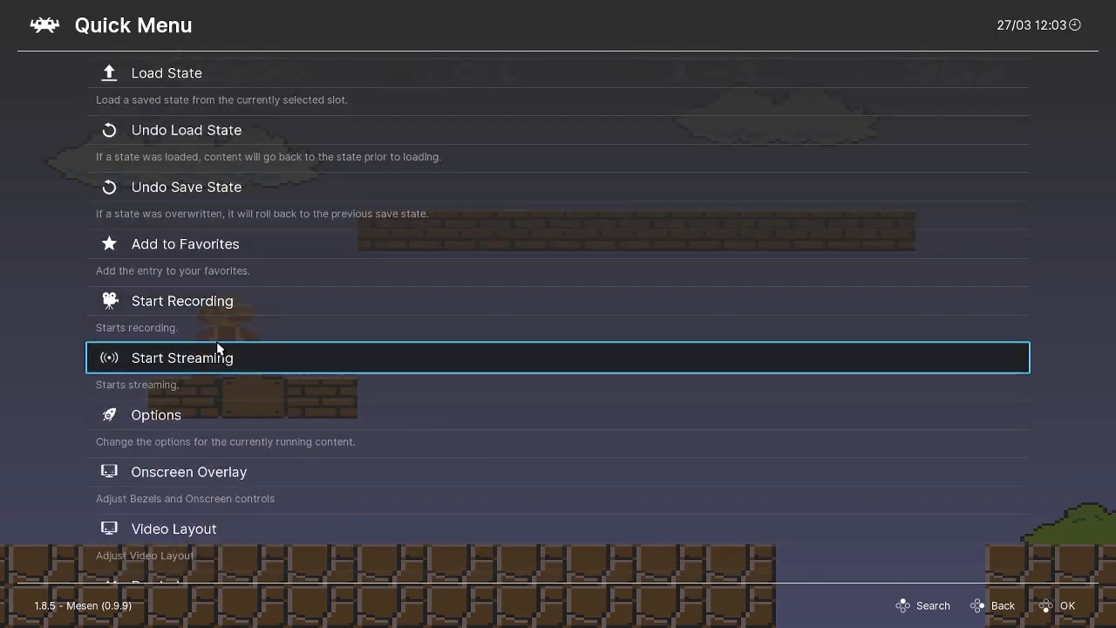
scroll(218, 345, "up", 3)
scroll(215, 339, "down", 9)
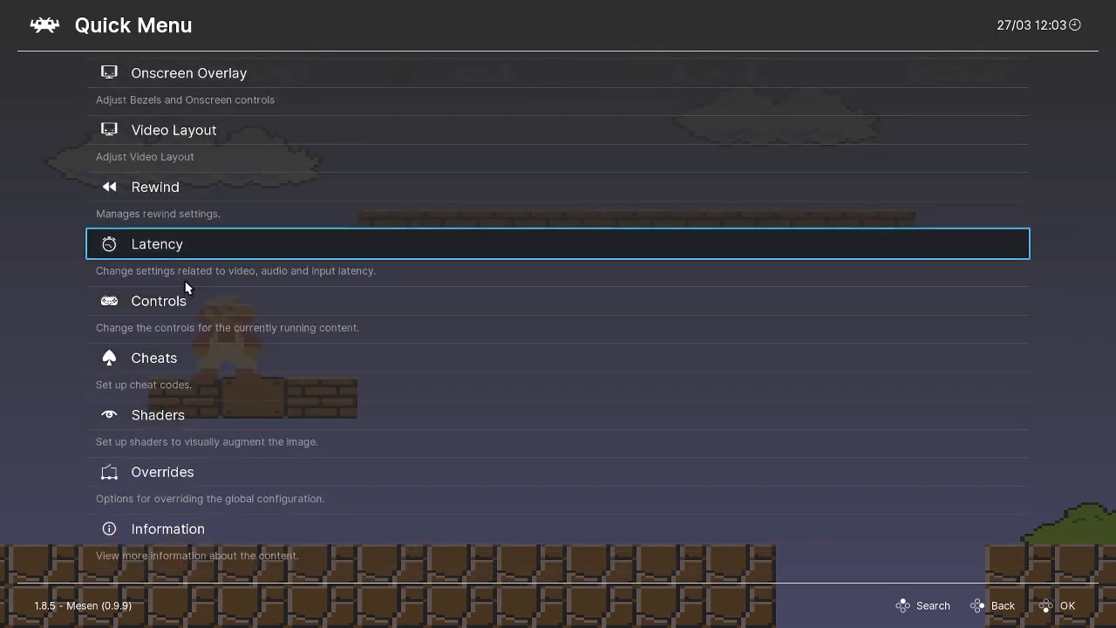
left_click(191, 303)
left_click(189, 193)
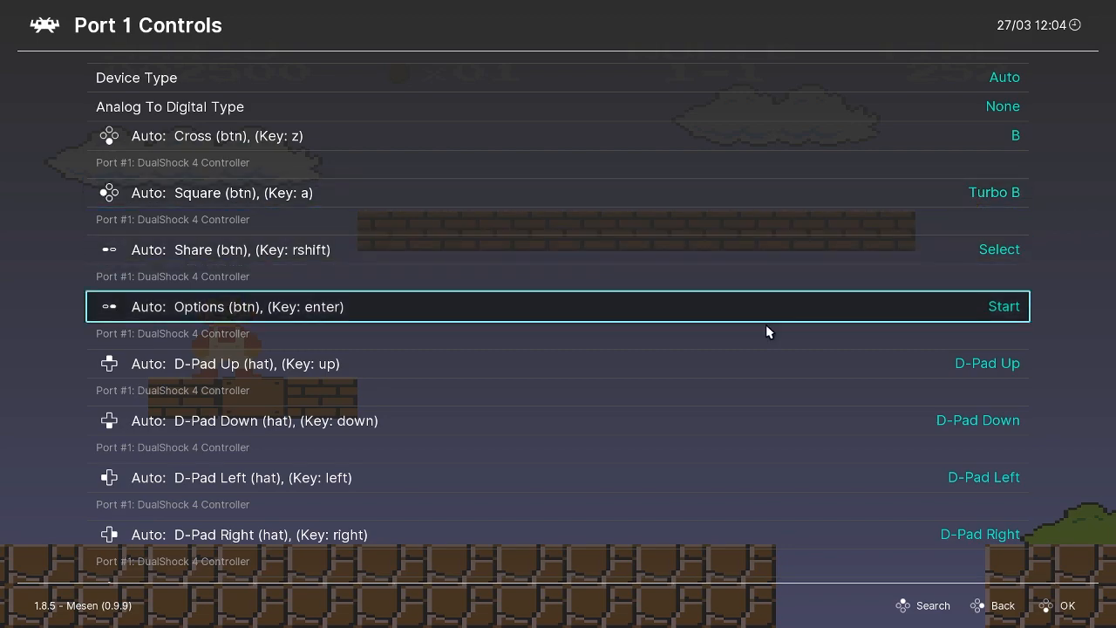
Step: Review the DualShock 4 button assignments listed in Port 1 Controls
scroll(257, 389, "down", 7)
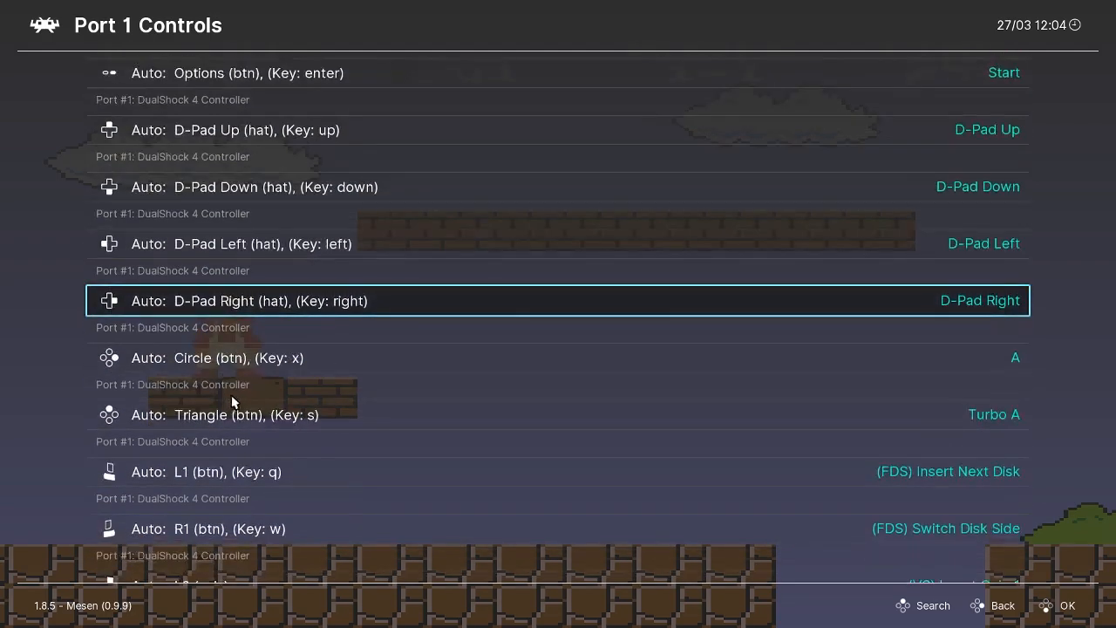
scroll(257, 388, "down", 2)
scroll(257, 388, "up", 11)
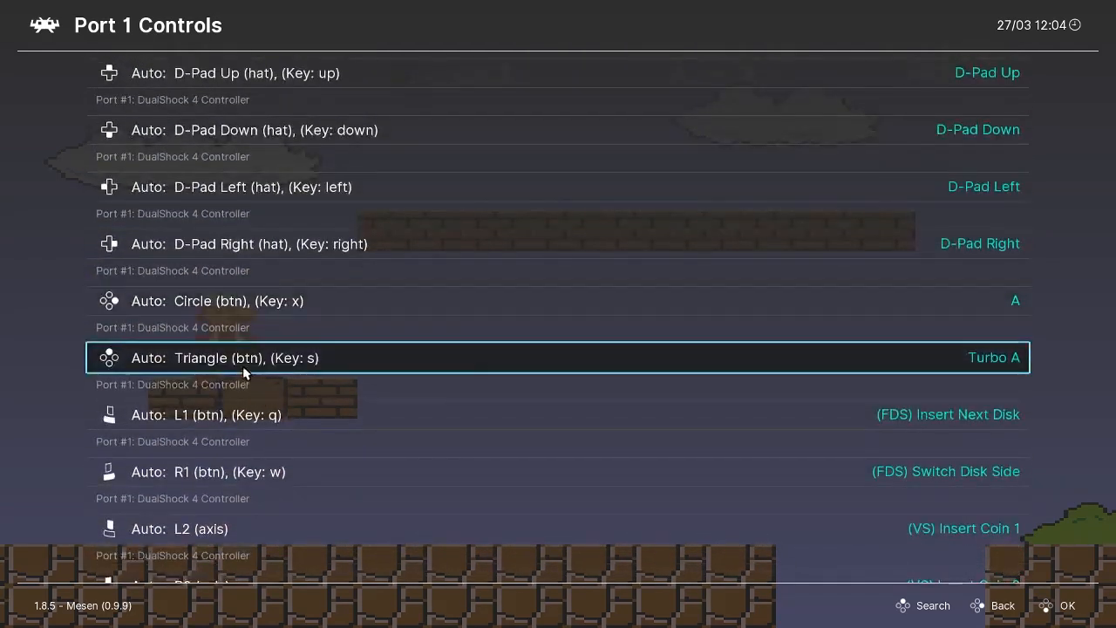
scroll(237, 360, "up", 1)
scroll(233, 364, "down", 3)
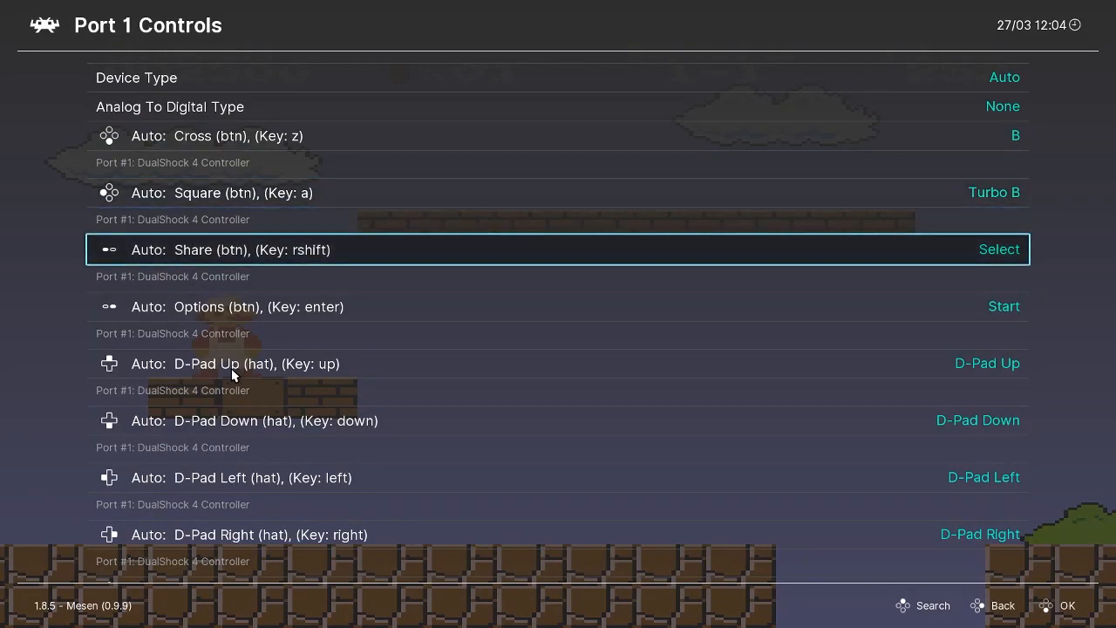
scroll(231, 368, "down", 3)
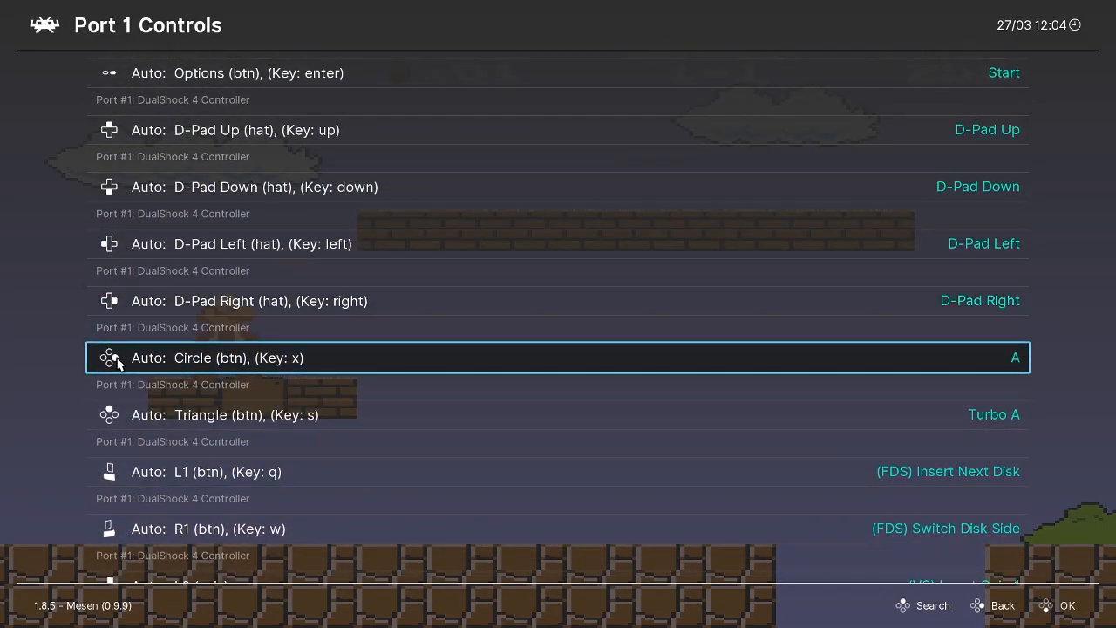
Step: Remap the Cross button to A in Port 1 Controls
scroll(768, 401, "up", 5)
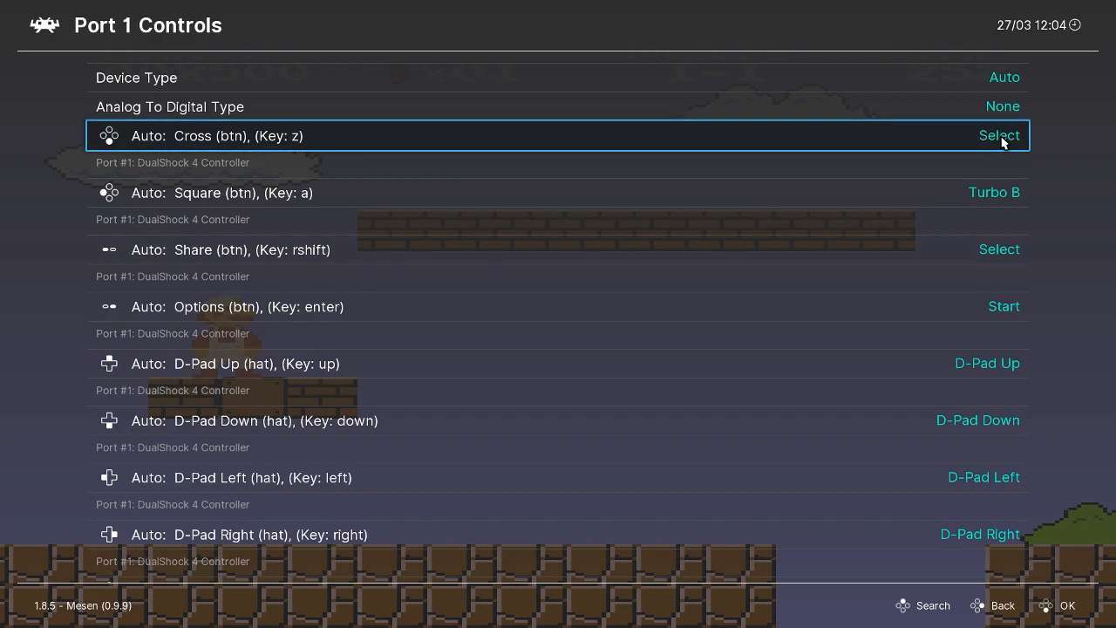
key("Left")
key("Left")
key("Left")
key("Left")
key("Left")
key("Left")
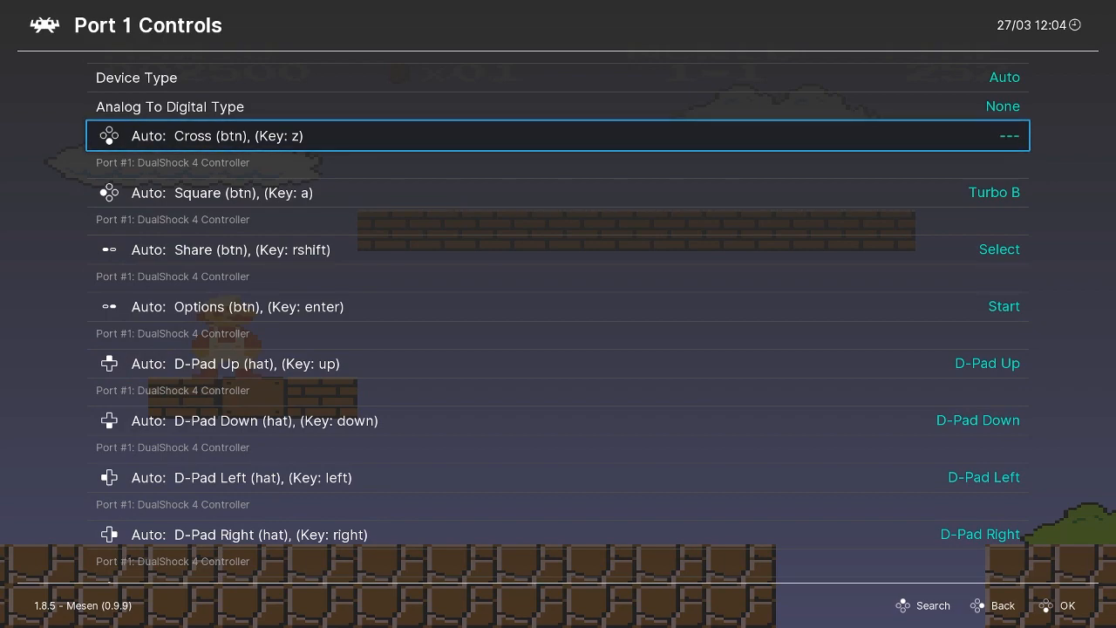
key("Right")
key("Right")
key("Right")
key("Right")
key("Right")
key("Right")
key("Right")
key("Right")
key("Right")
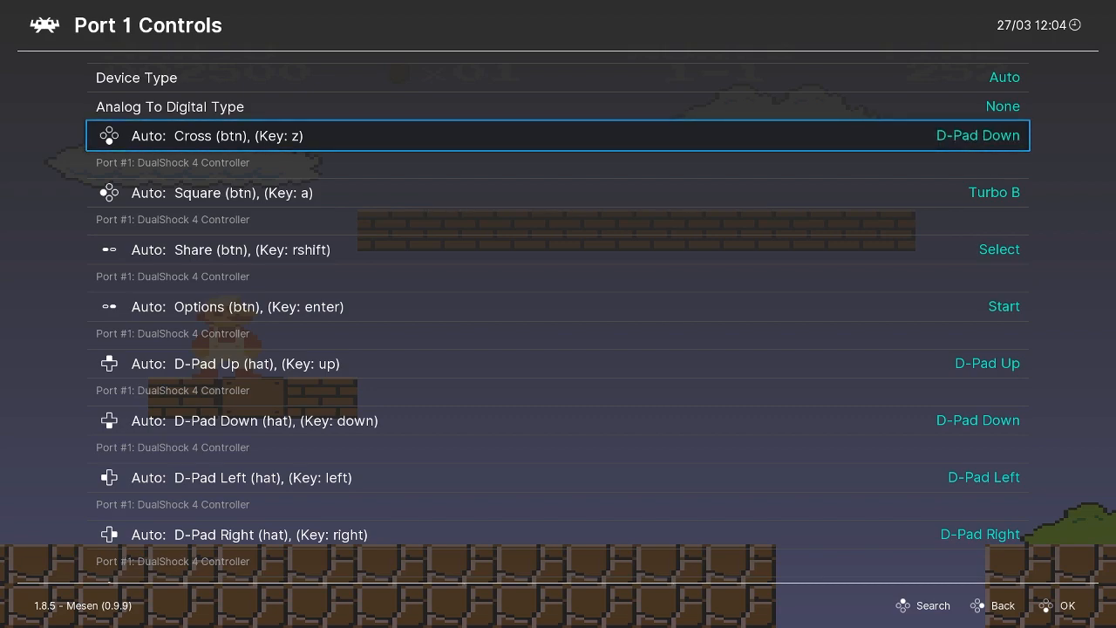
key("Right")
Step: Remap the Square button to B and the Circle button to Turbo A
key("Down")
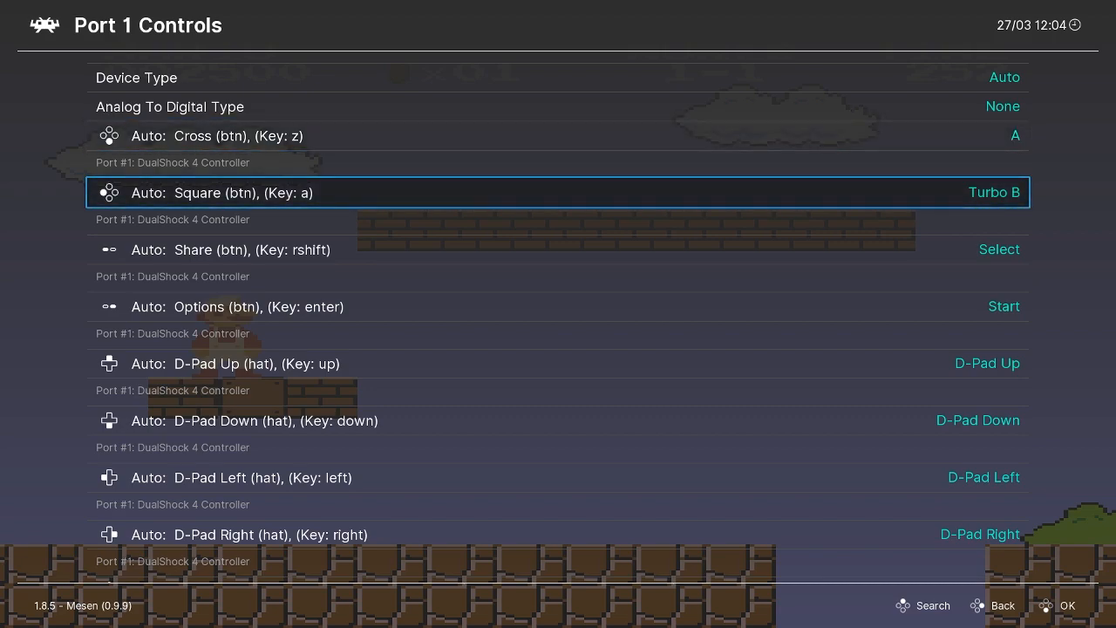
key("Left")
key("Down")
key("Down")
key("Down")
key("Down")
key("Down")
key("Down")
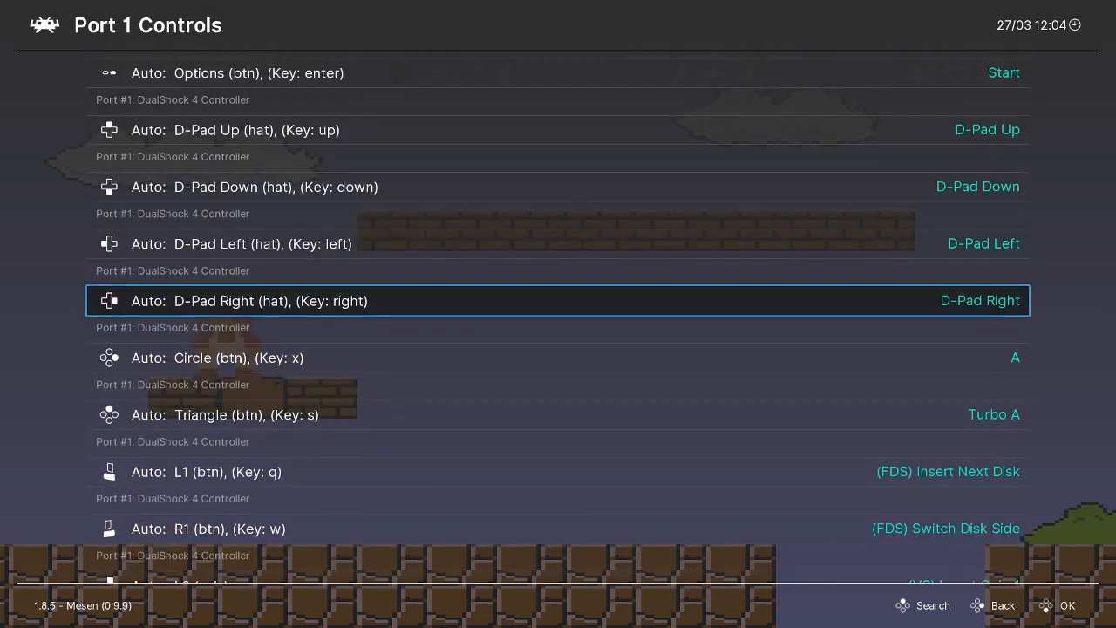
key("Down")
key("Left")
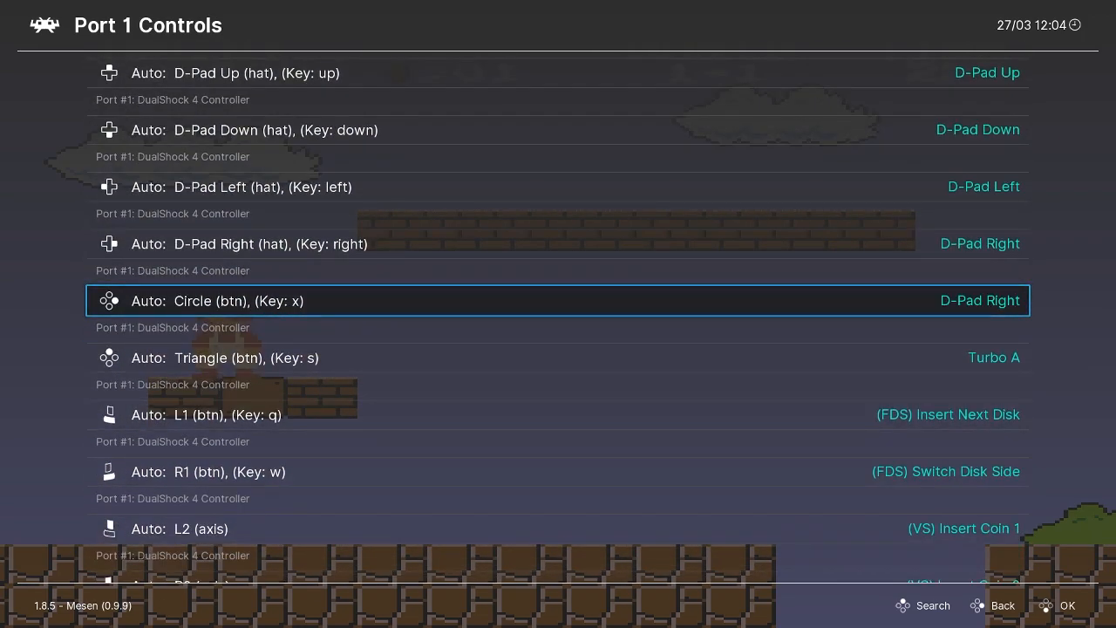
key("Right")
key("Right")
Step: Remap the Triangle button to Turbo B and return to the Controls list
key("Down")
key("Left")
key("Left")
key("Left")
key("Left")
key("Left")
key("Left")
key("Left")
key("Left")
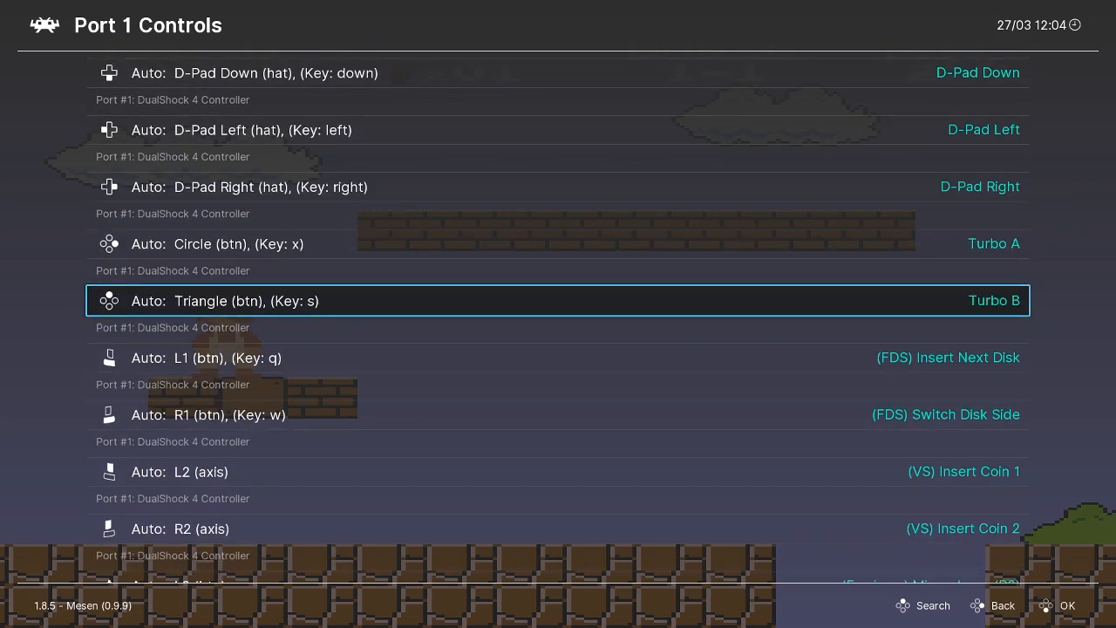
key("BackSpace")
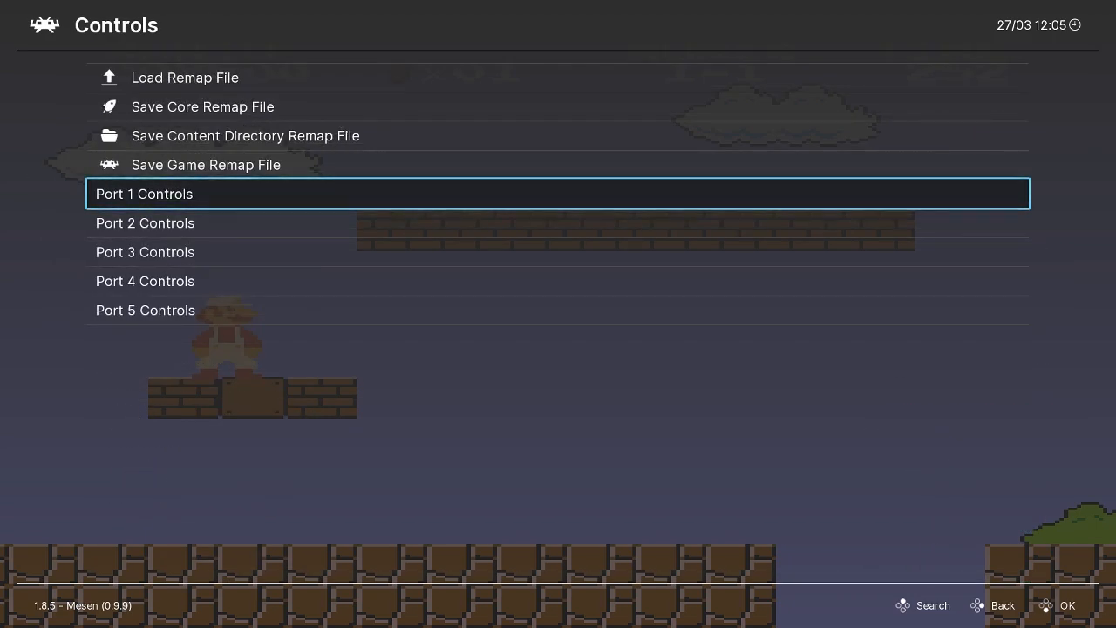
Step: Save the new button assignments as a core remap file and go back to the Quick Menu
key("Up")
key("Up")
key("Up")
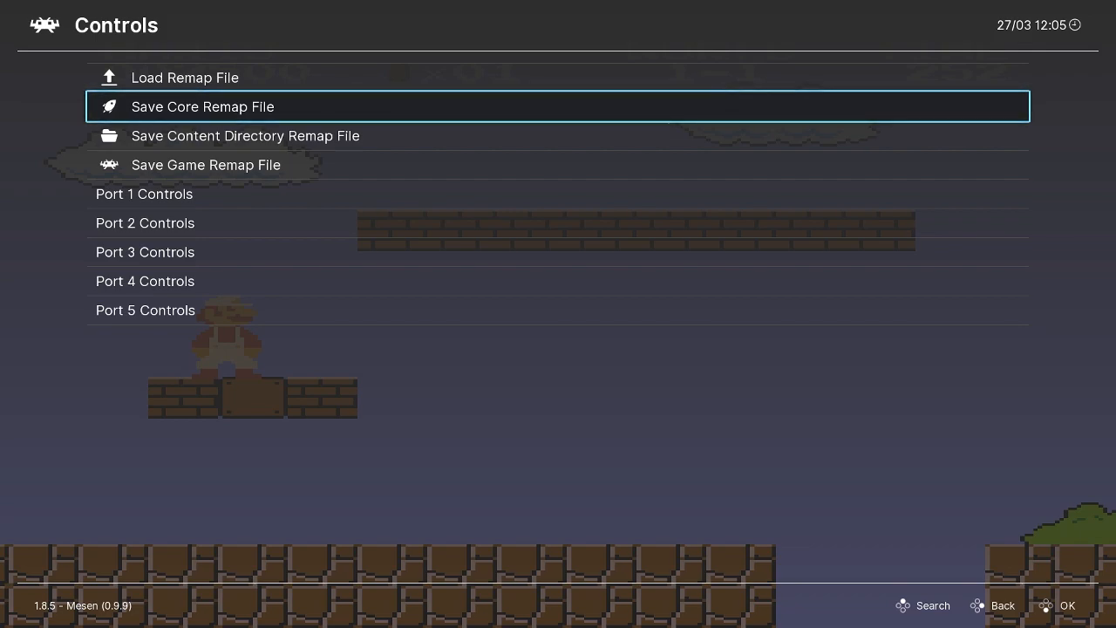
key("Down")
key("Down")
key("Return")
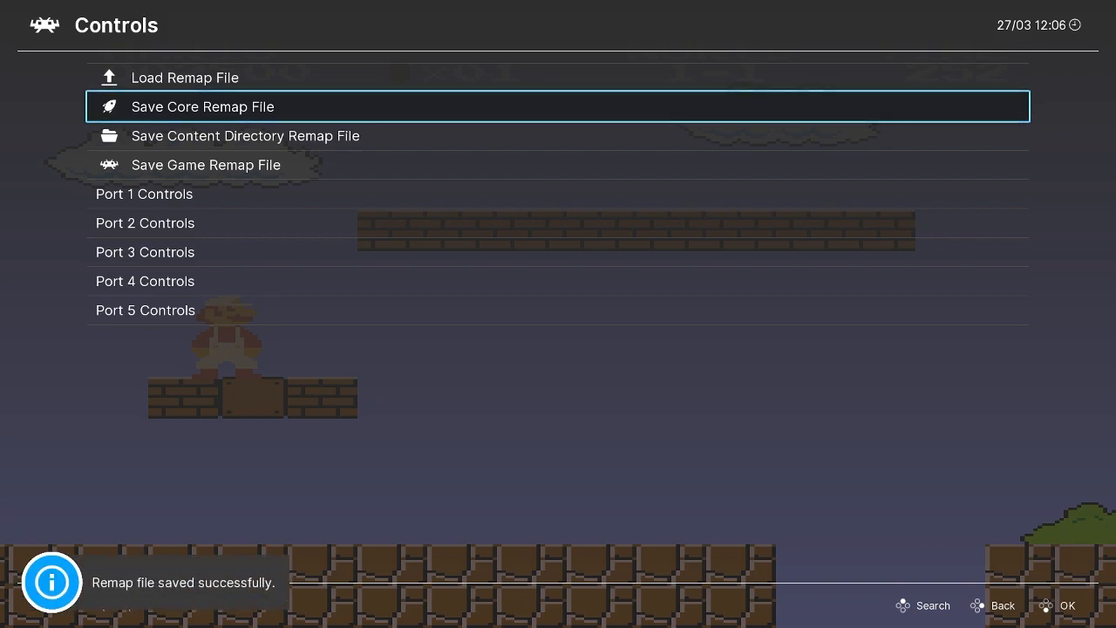
key("BackSpace")
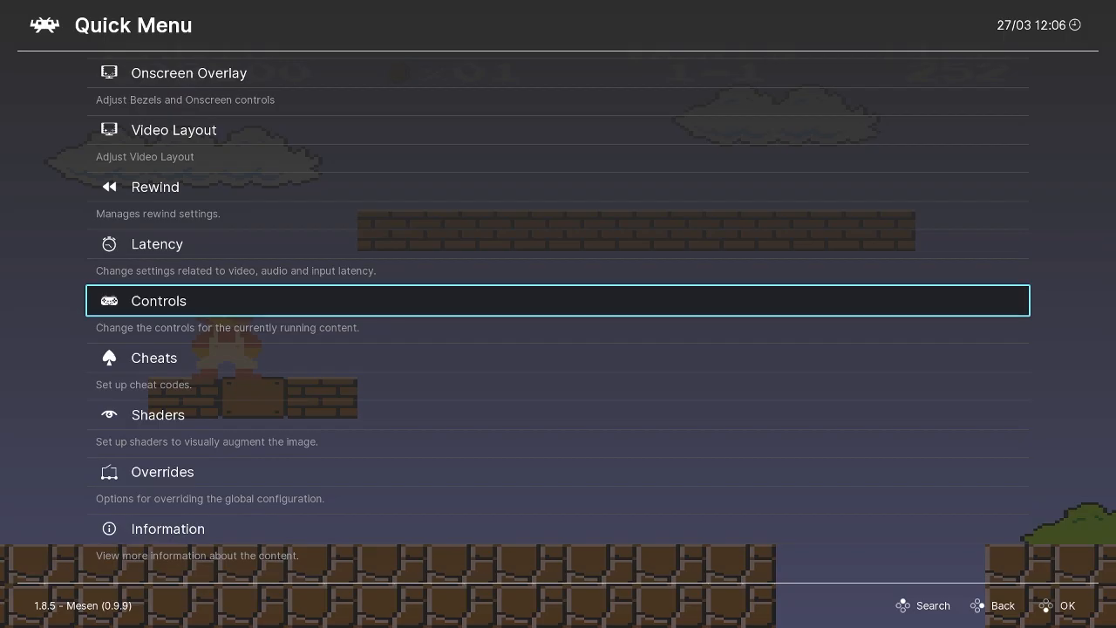
Step: Resume the game, jump Mario up to the high brick platform and throw fireballs to test the mapping
key("F1")
key("x")
key("z")
key("Right")
key("x")
key("Right")
key("z")
key("z")
key("z")
key("z")
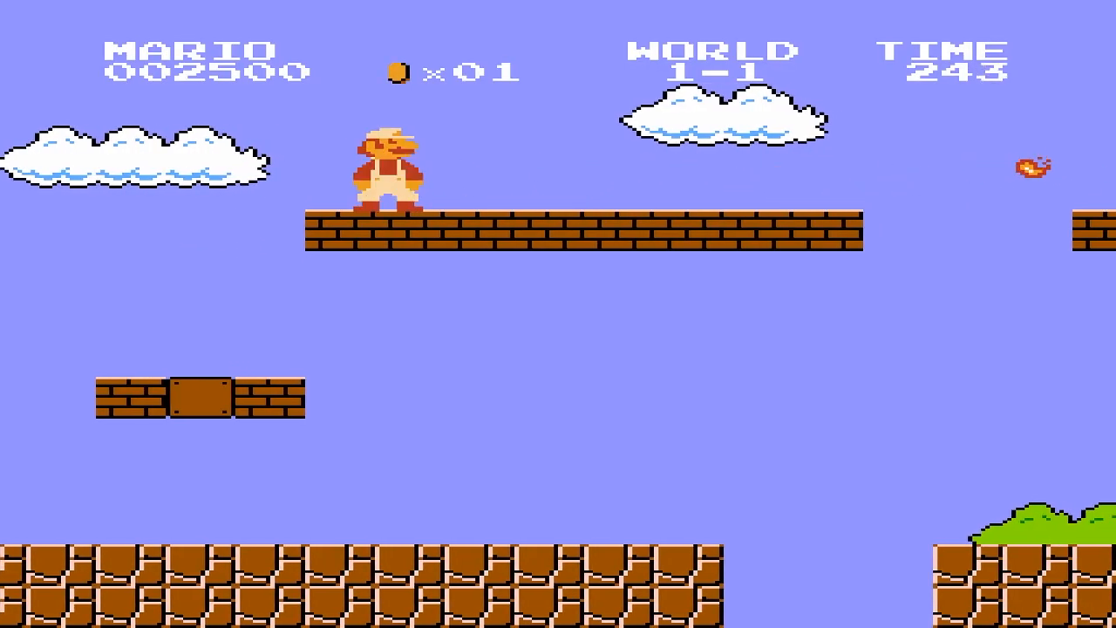
Step: Test the turbo buttons by making Mario jump in place and throw repeated fireballs on the brick platform
key("x")
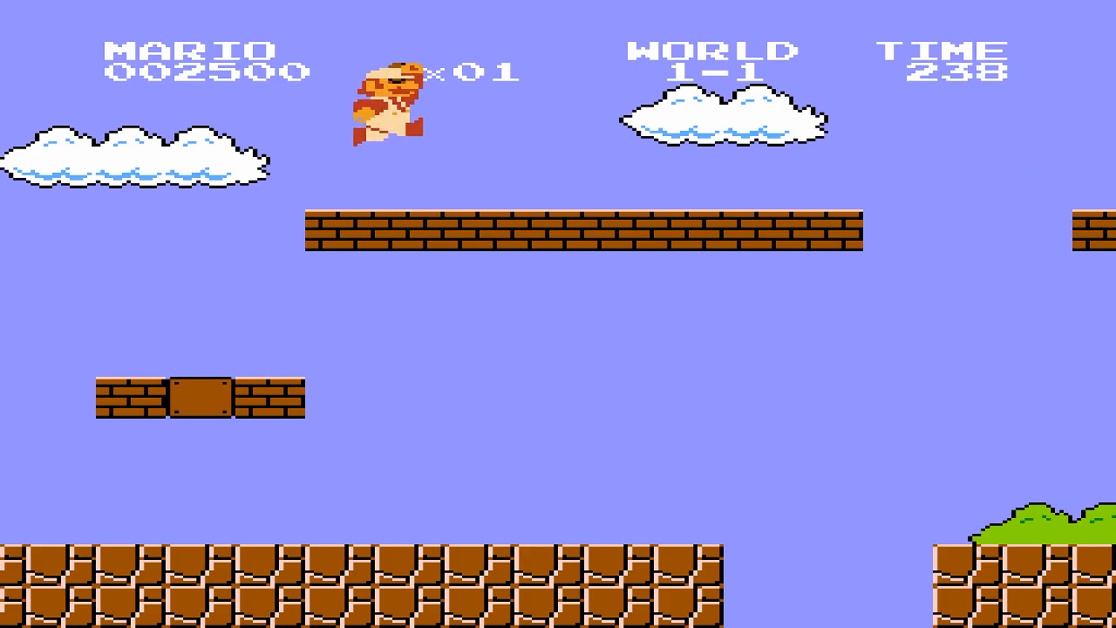
key("z")
key("z")
key("z")
key("z")
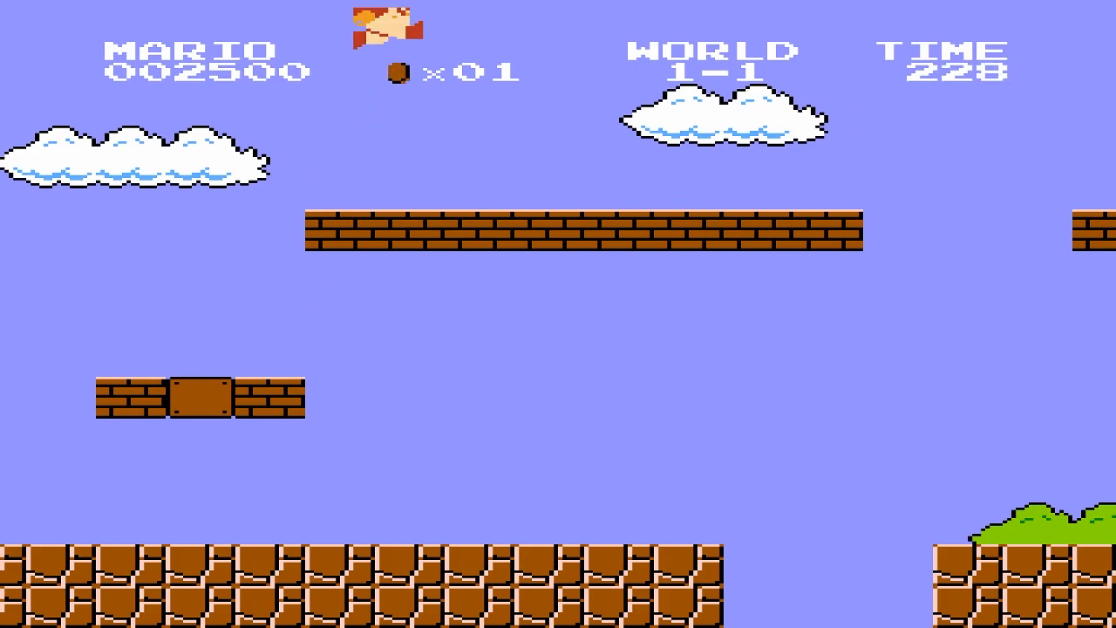
key("z")
key("z")
key("z")
key("z")
key("z")
Step: Run and jump Mario off the high bricks and onward through World 1-1, shooting the green Koopa with fireballs
key("Right")
key("z")
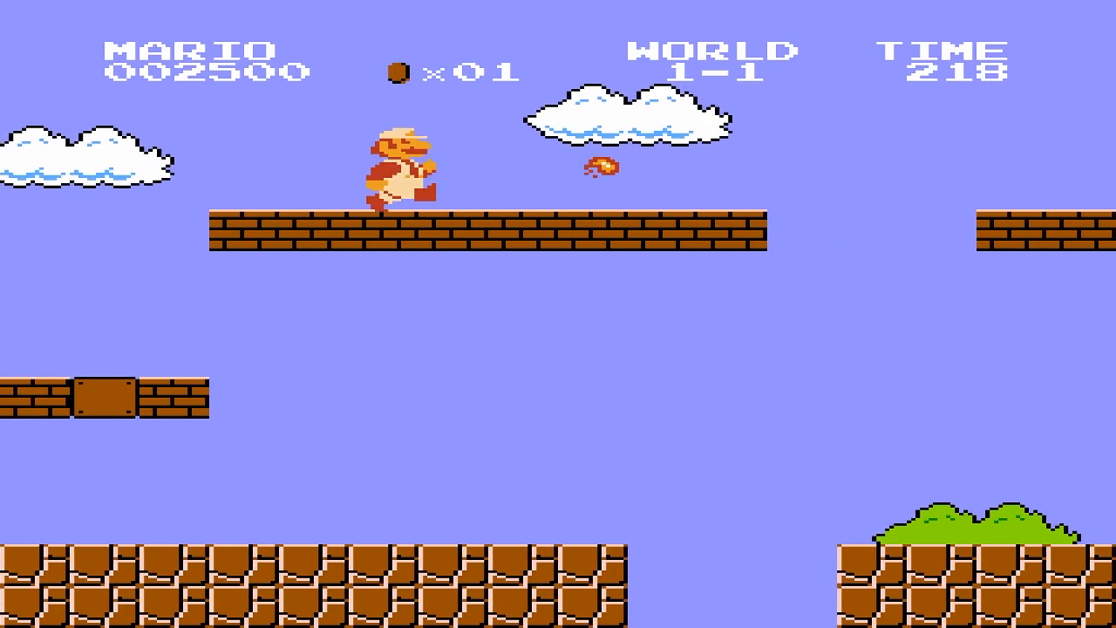
key("x")
key("z")
key("z")
key("x")
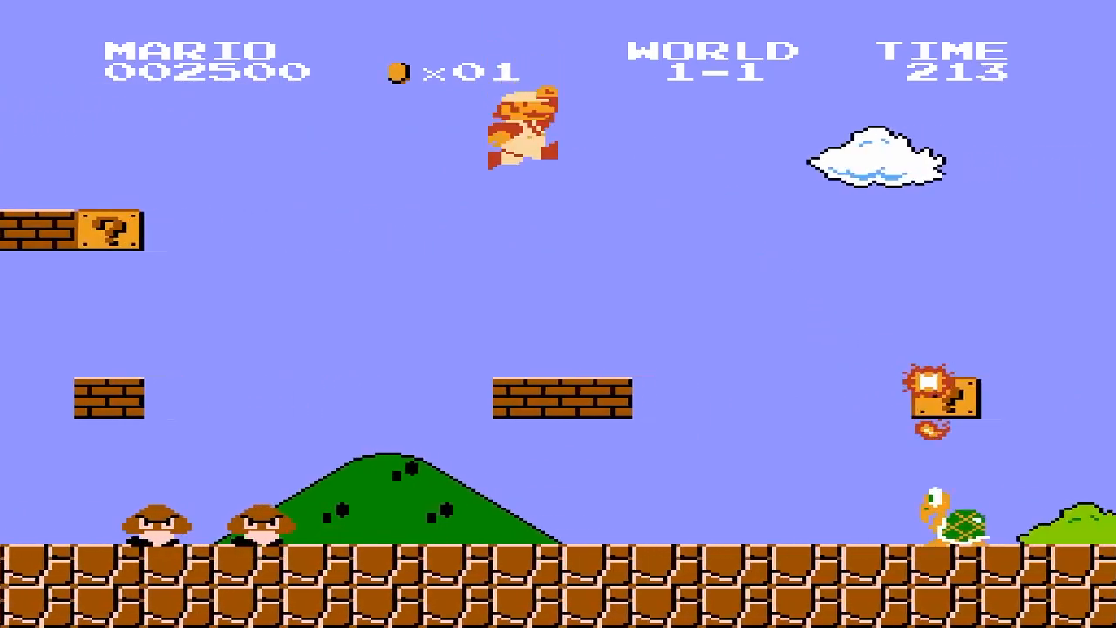
key("x")
key("z")
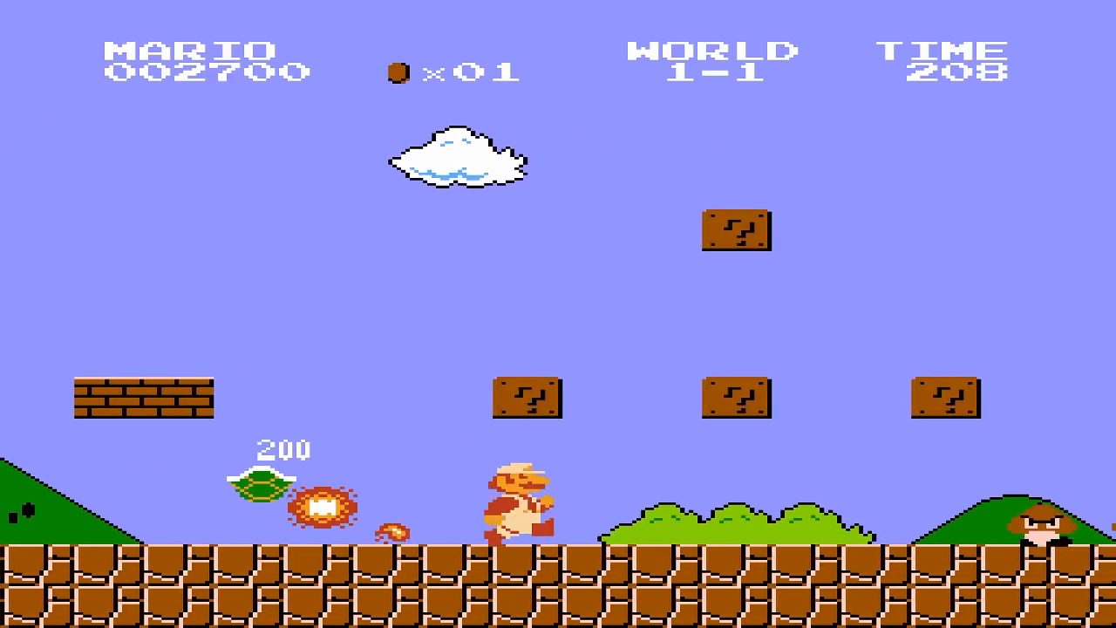
key("z")
key("z")
key("z")
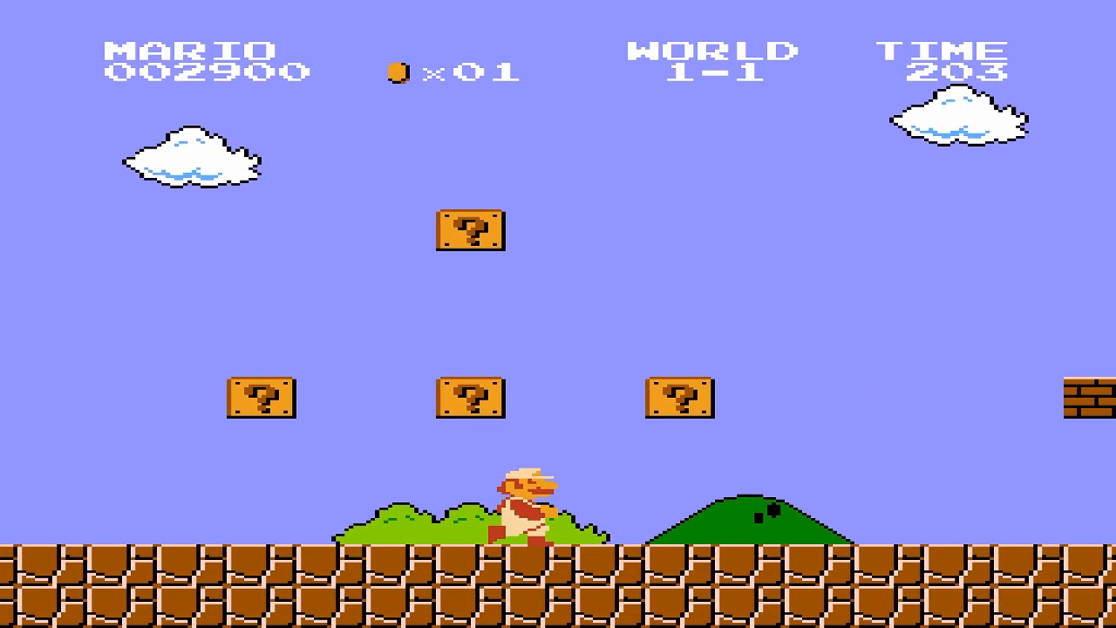
Step: Jump Mario under the group of question blocks to hit them and collect their coins
key("x")
key("x")
key("Left")
key("Right")
key("x")
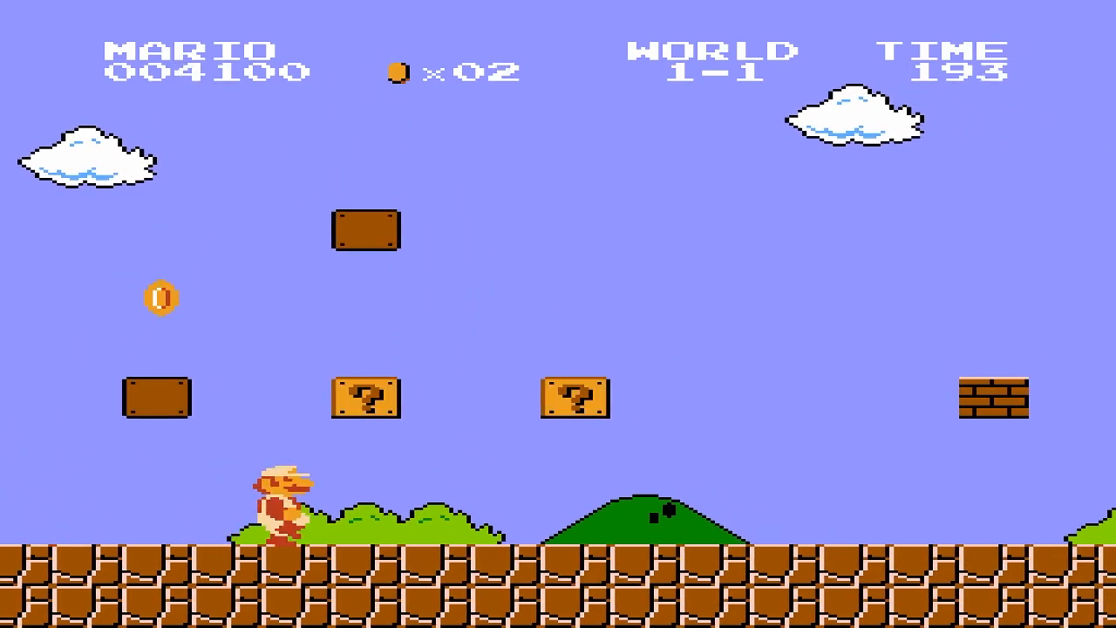
key("x")
key("x")
Step: Run Mario onward, shoot the approaching Goombas with fireballs, and jump onto the first step of the block staircase
key("Right")
key("z")
key("z")
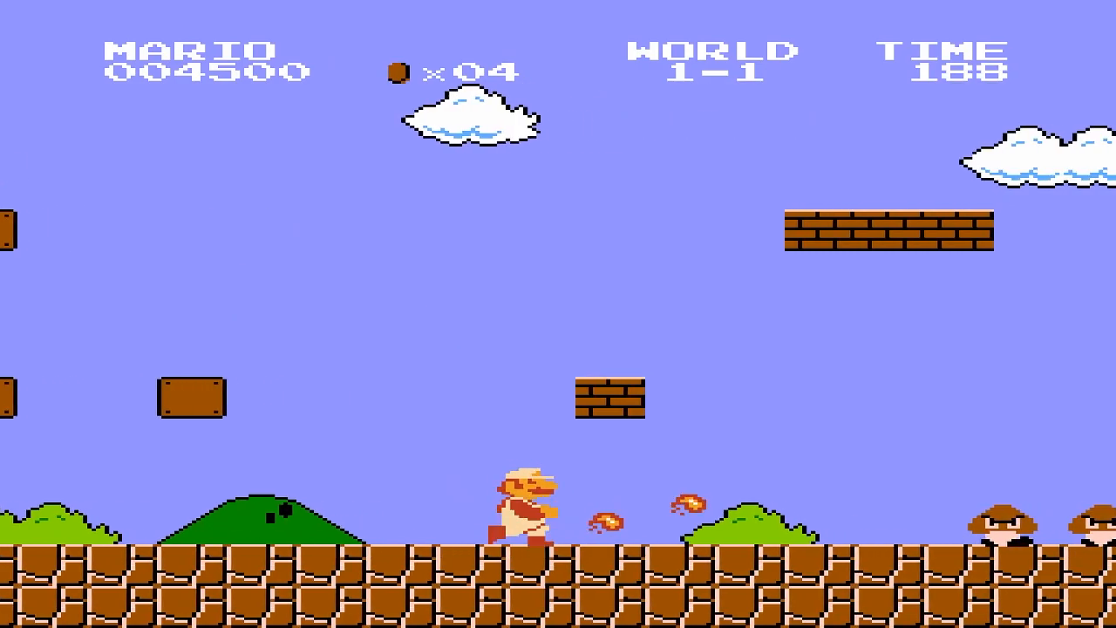
key("z")
key("Right")
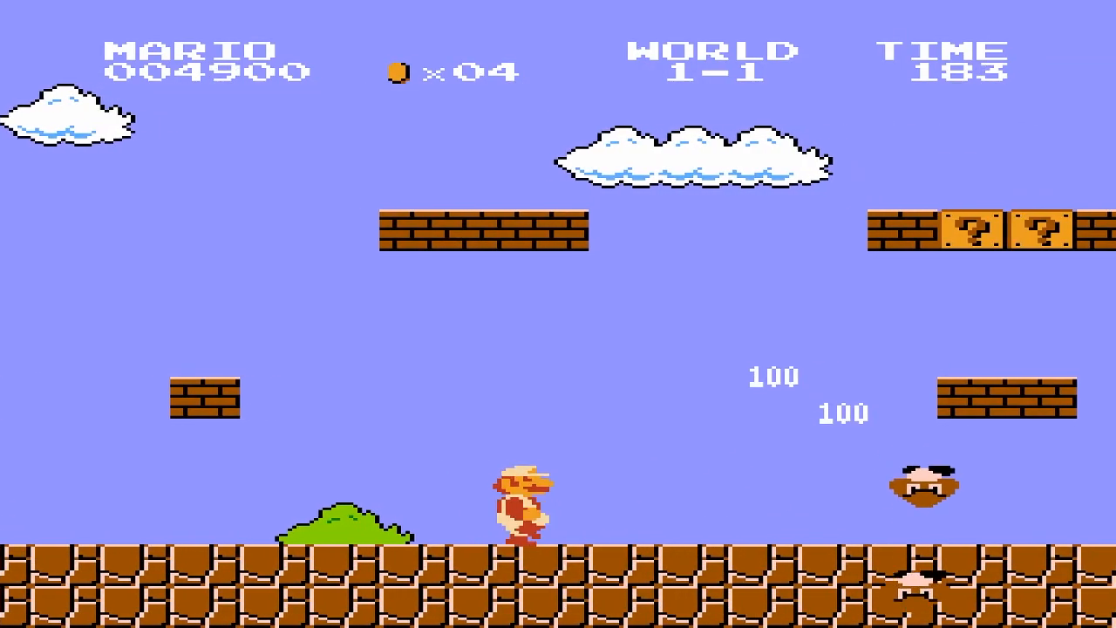
key("x")
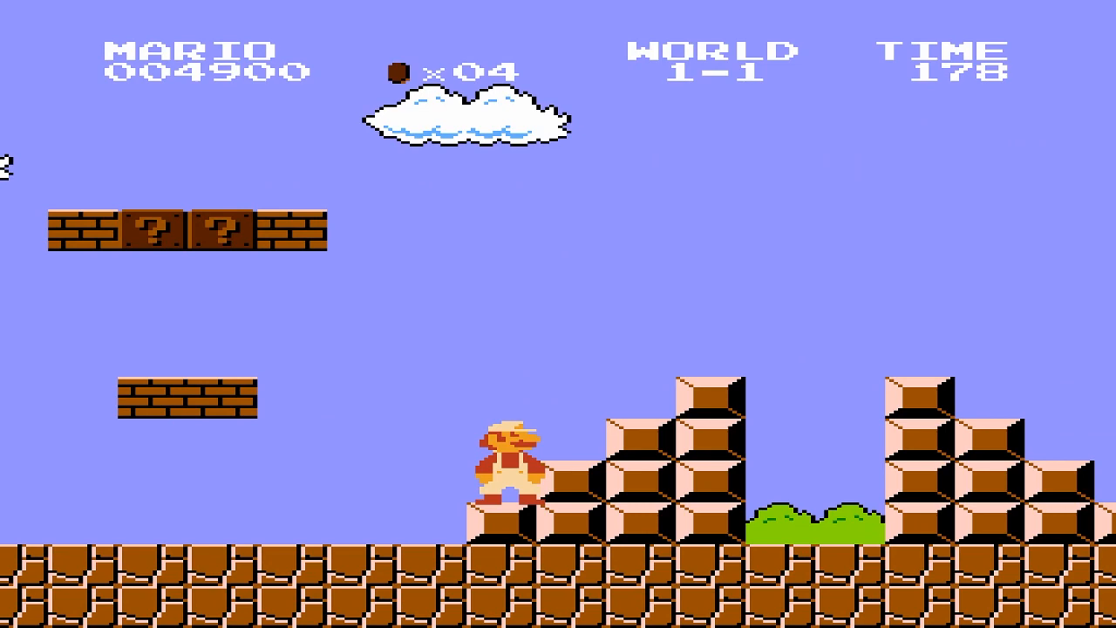
Step: Close the running NES game from the Quick Menu and return to the Main Menu
key("F1")
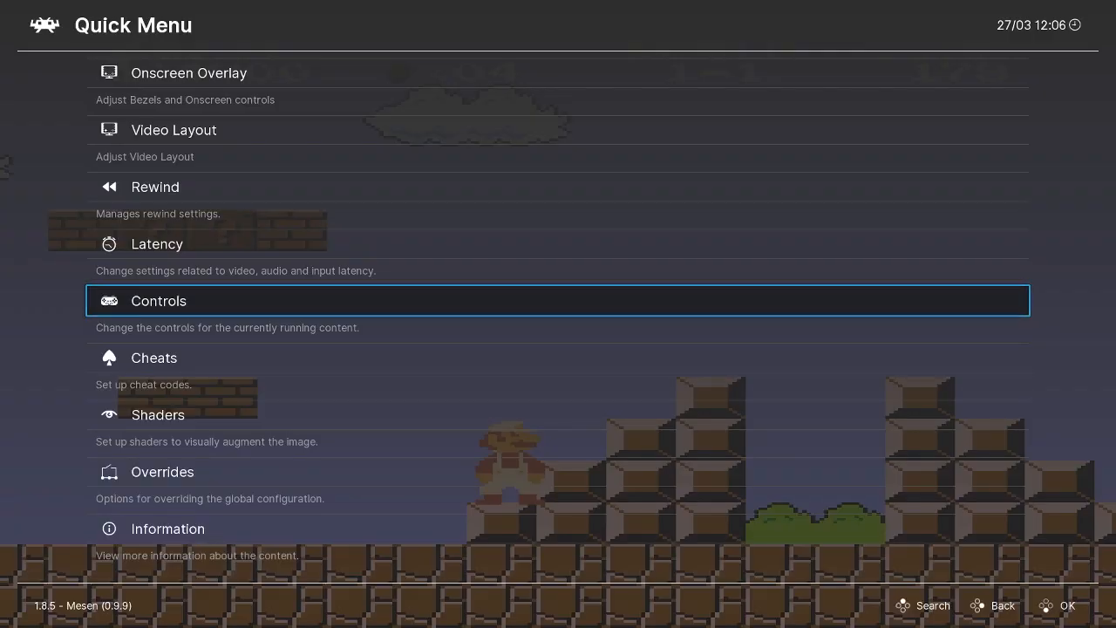
key("Up")
key("Up")
key("Up")
key("Up")
key("Up")
key("Up")
key("Up")
key("Up")
key("Up")
key("Up")
key("Up")
key("Up")
key("Up")
key("Up")
key("Up")
key("Up")
key("Up")
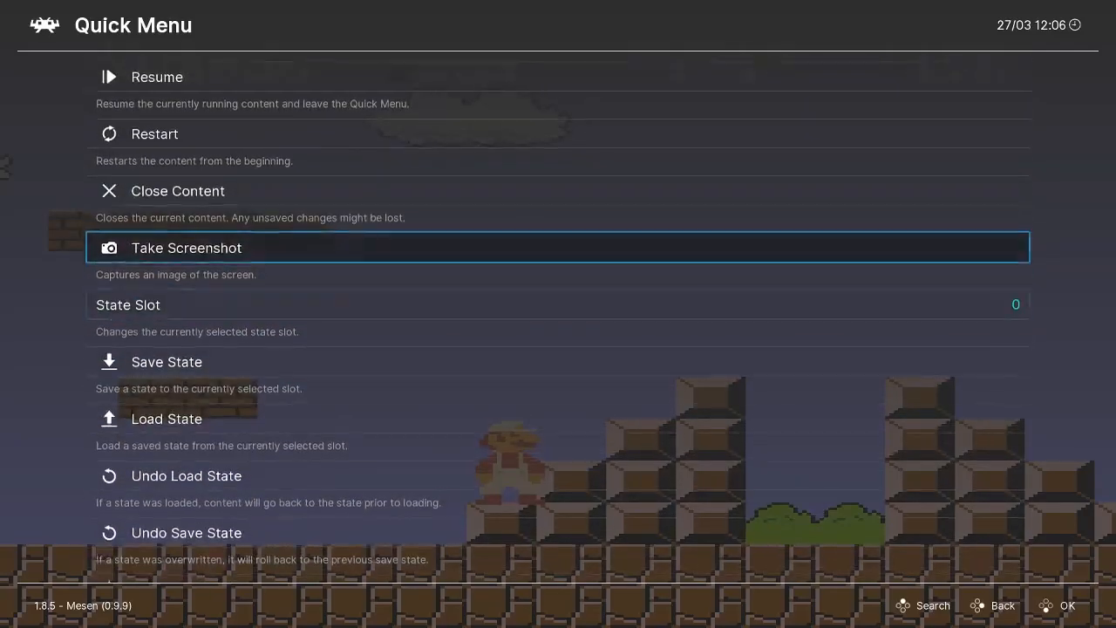
key("Down")
key("Return")
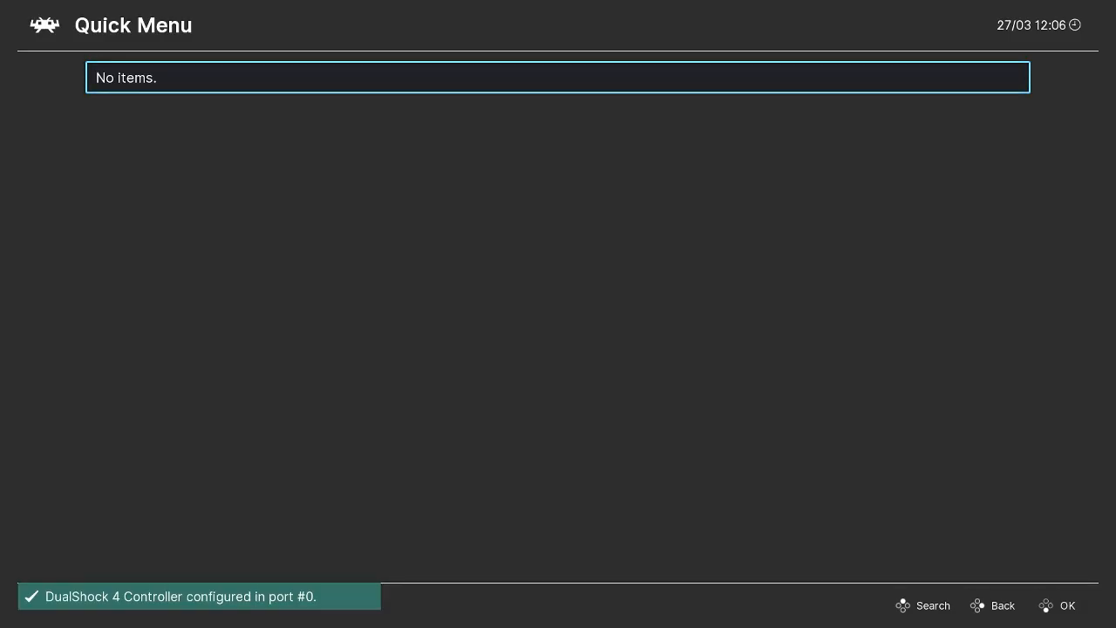
key("Escape")
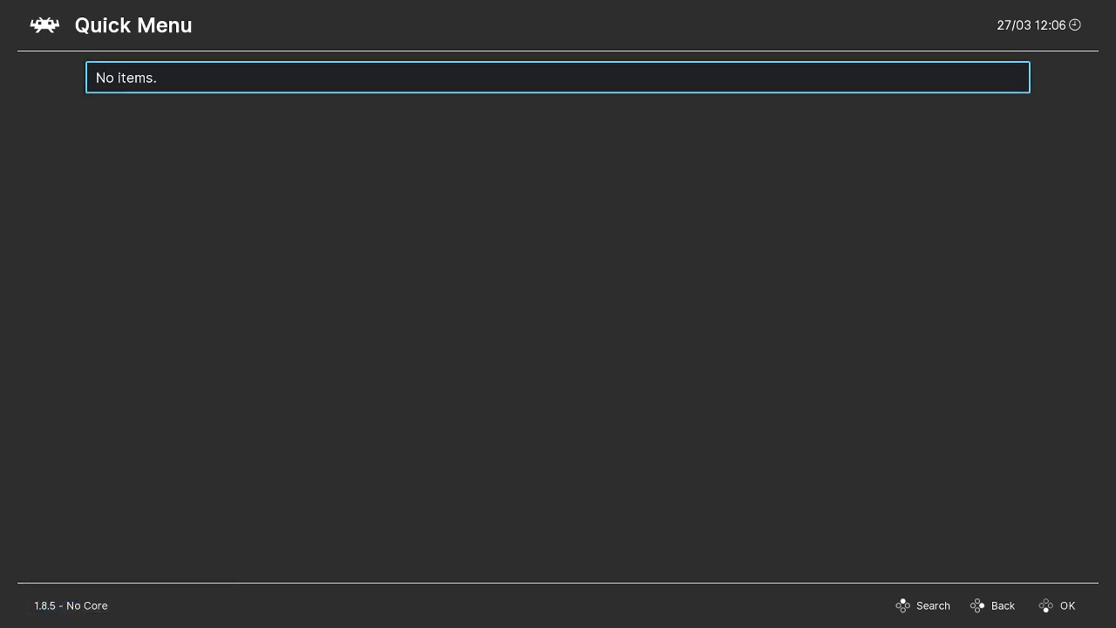
key("BackSpace")
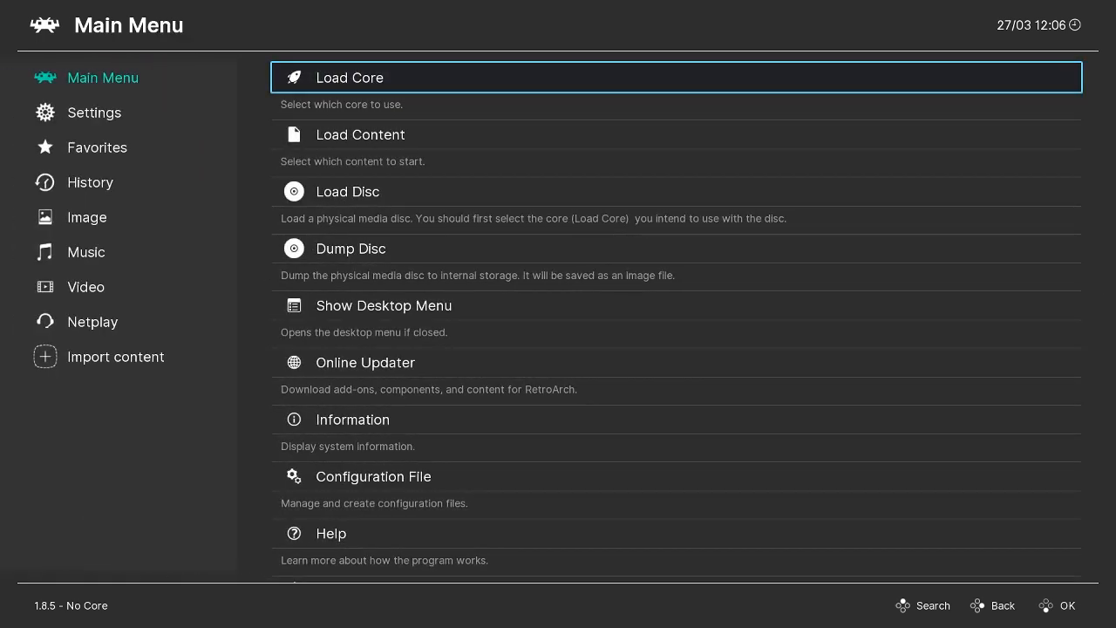
Step: Load the bsnes core for Super Nintendo games
key("Return")
key("Down")
key("Return")
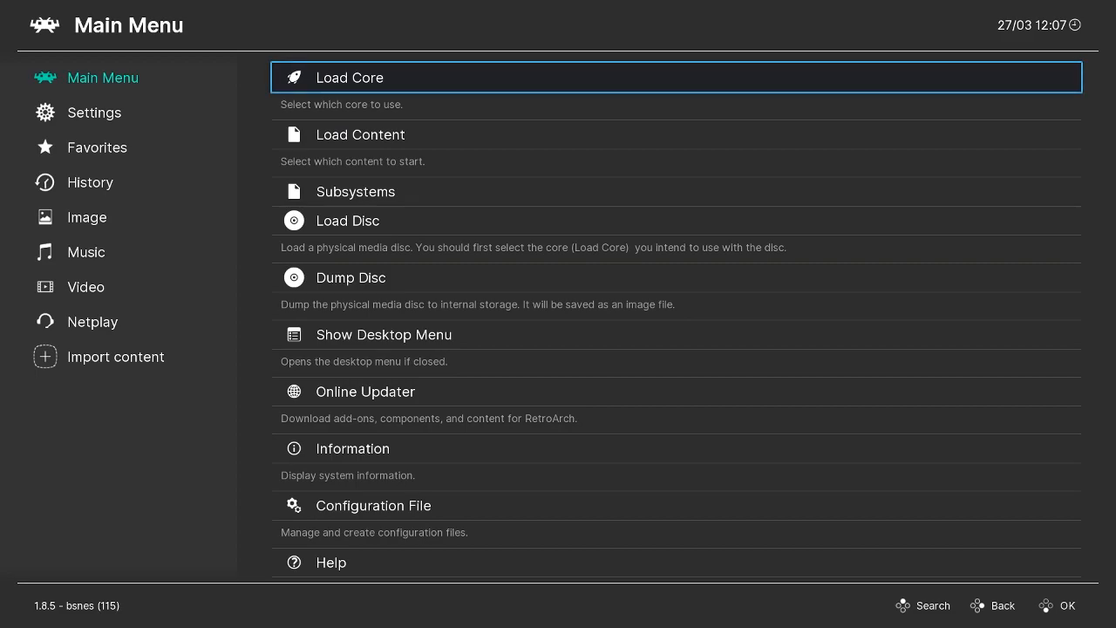
Step: Browse the Super Nintendo ROM folder for content to load and search it for "super castlevan"
key("Down")
key("Return")
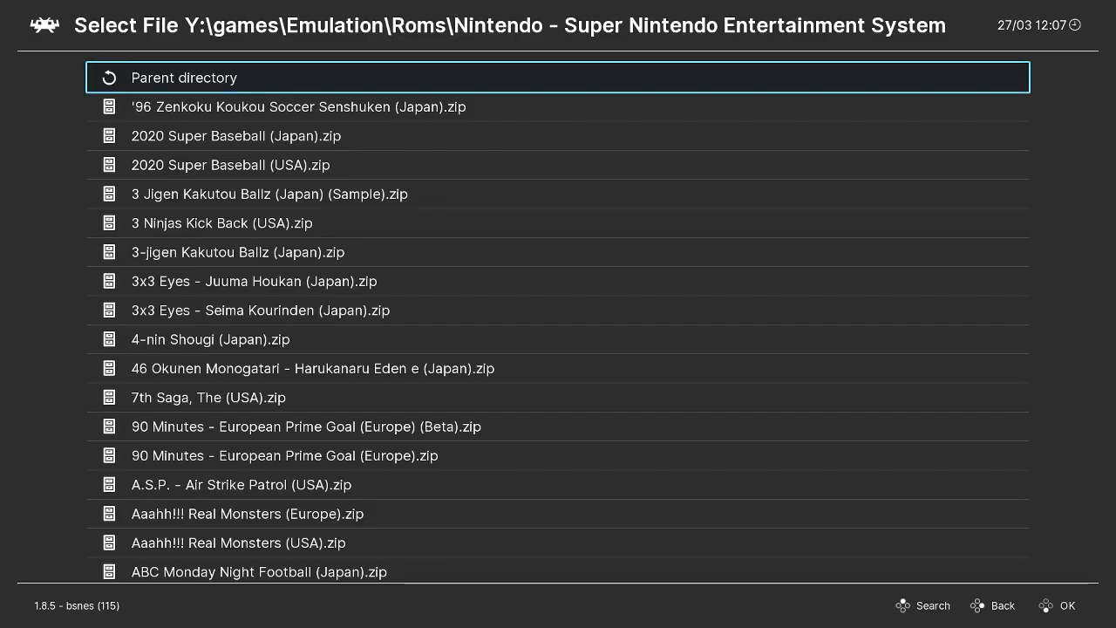
key("Down")
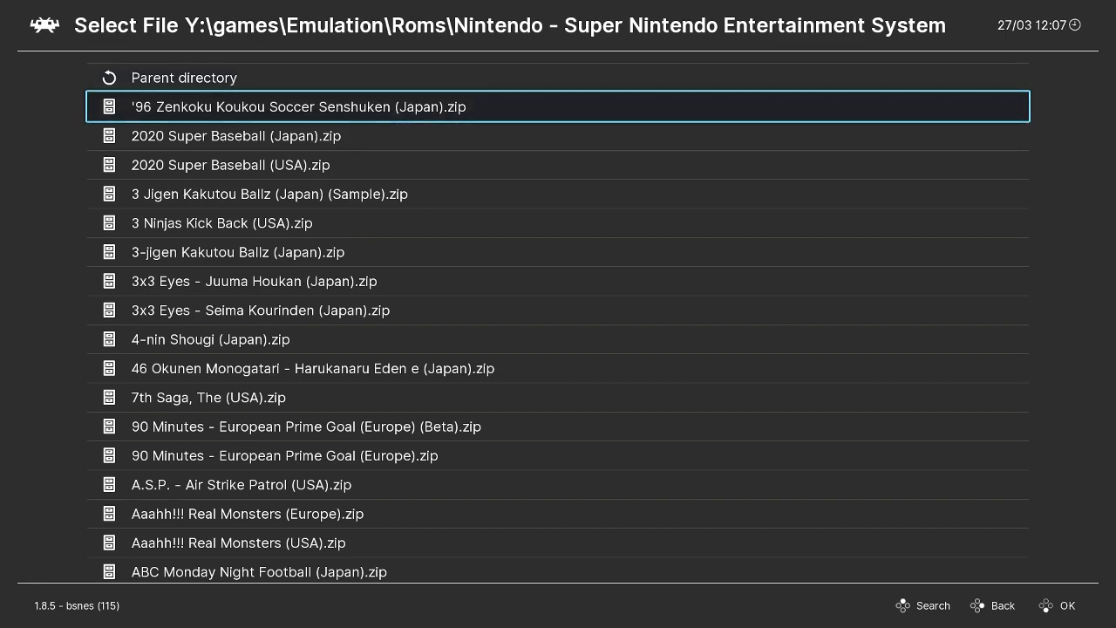
key("slash")
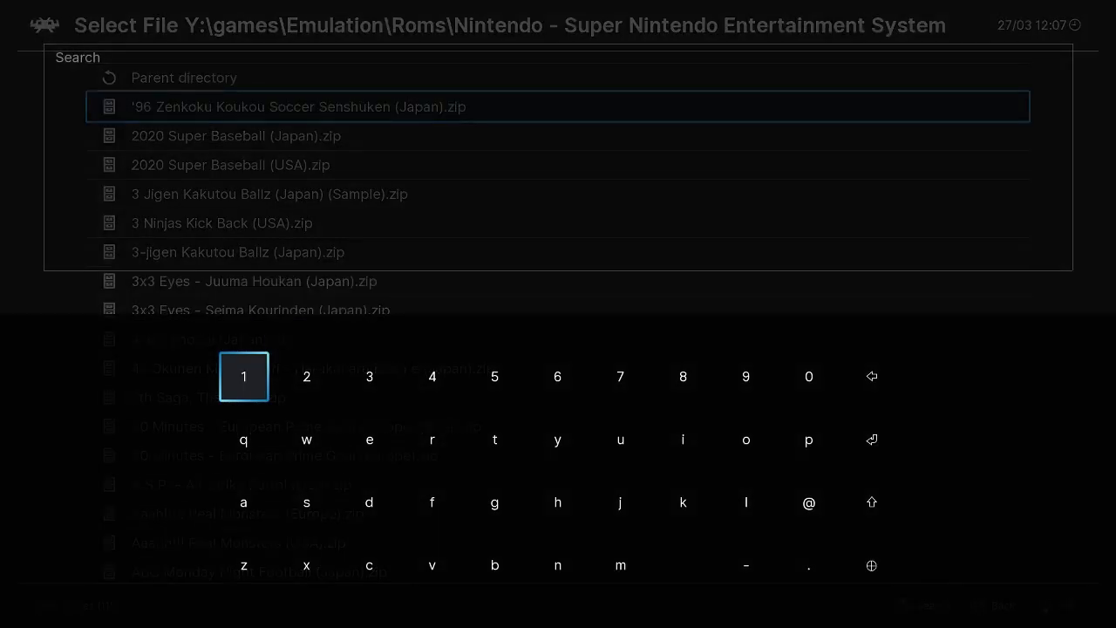
type("super castlevan")
key("Return")
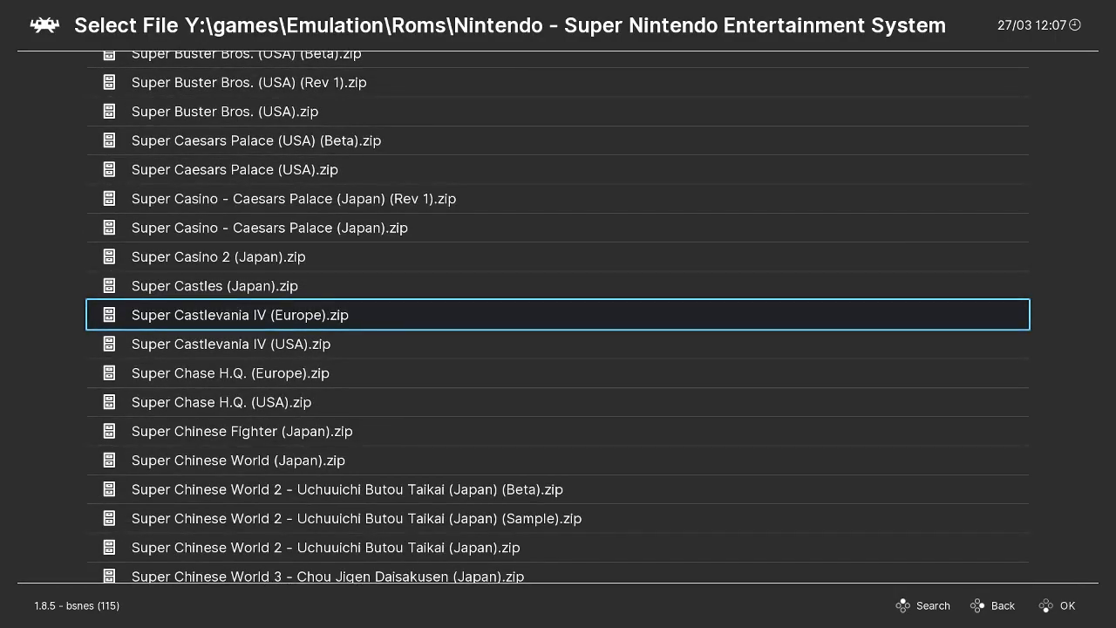
Step: Choose Super Castlevania IV (USA).zip and load the archive to start the game
key("Down")
key("Return")
key("Down")
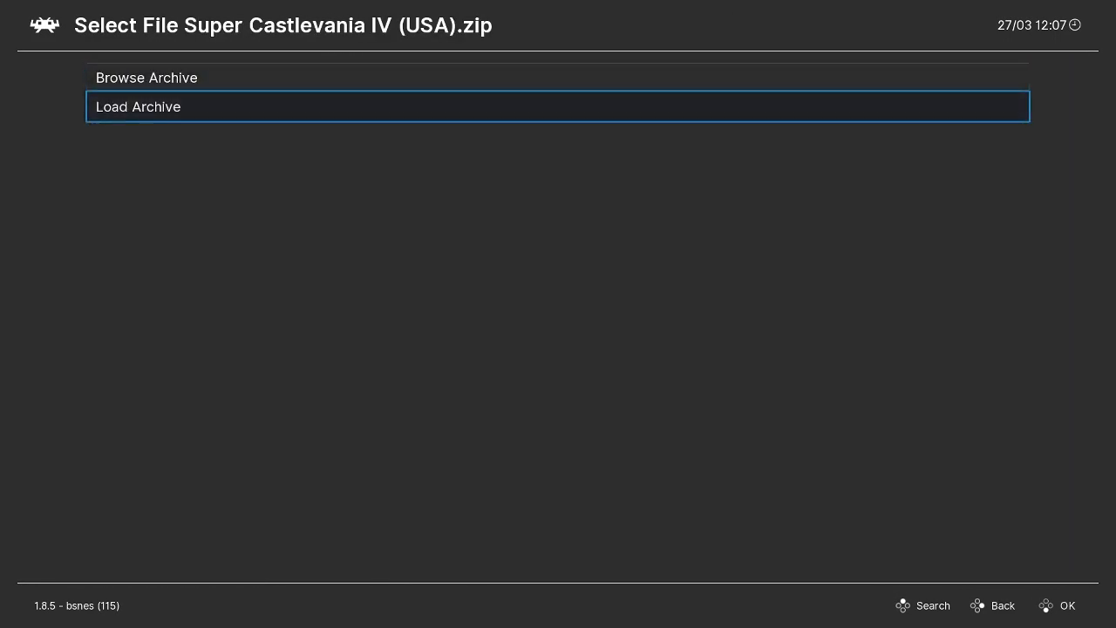
key("Return")
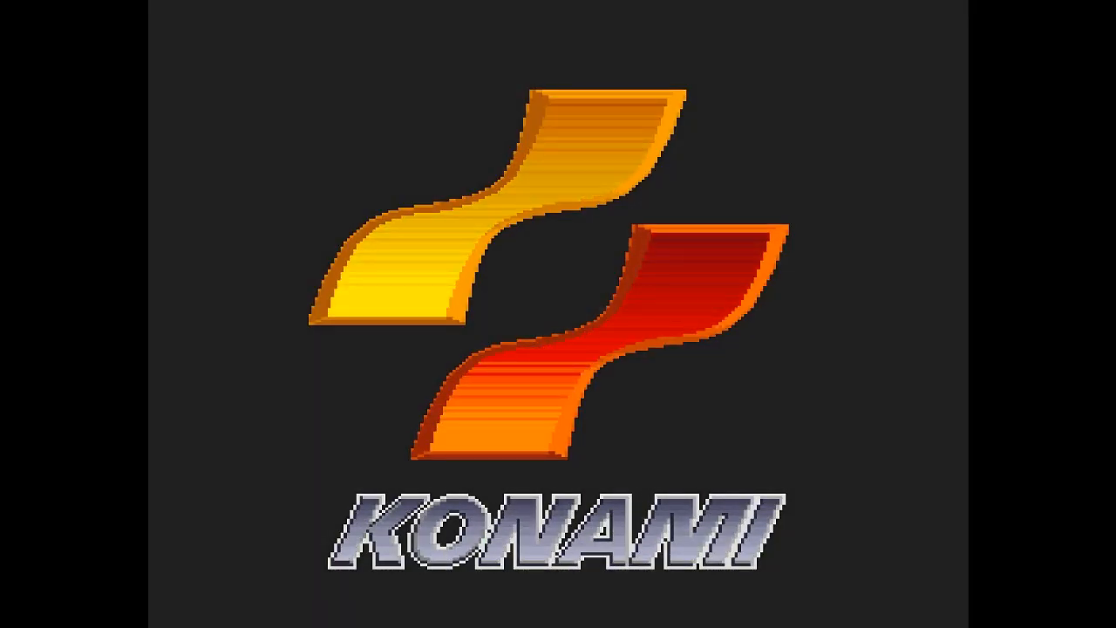
Step: Open the bsnes core options for the running game and find the Aspect Ratio option
key("F1")
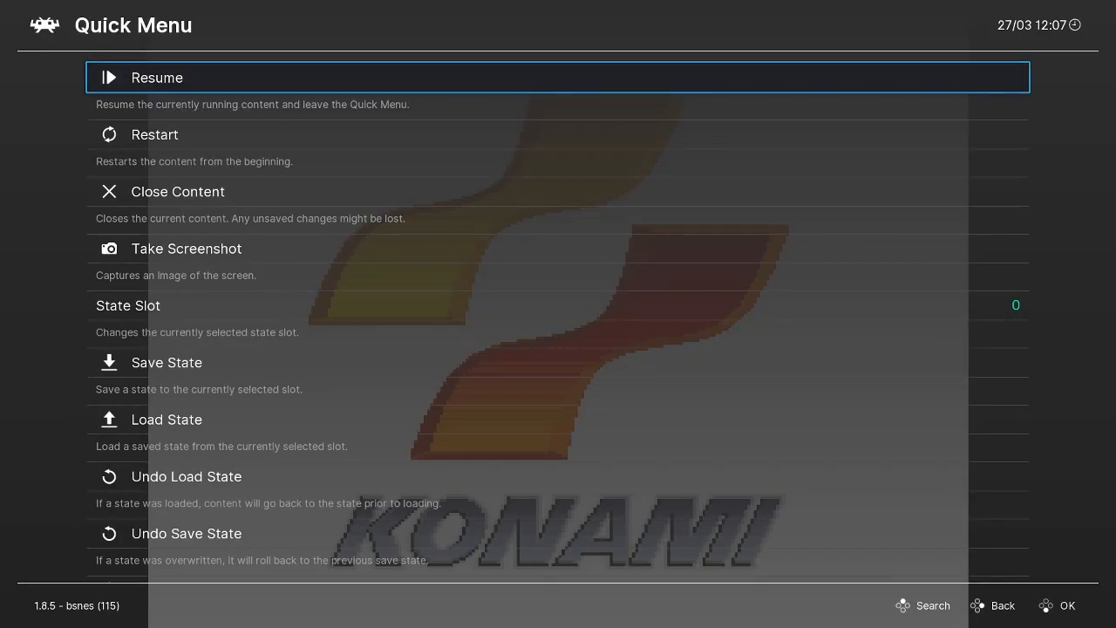
key("Down")
key("Down")
key("Down")
key("Down")
key("Down")
key("Down")
key("Down")
key("Down")
key("Down")
key("Down")
key("Down")
key("Down")
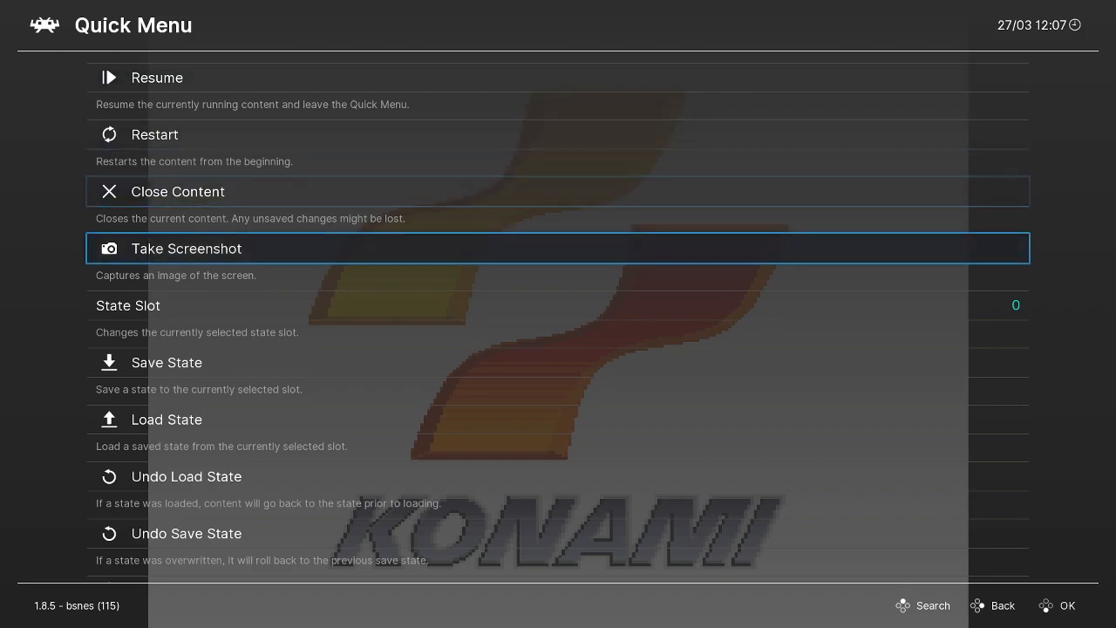
key("Return")
key("Down")
key("Down")
key("Down")
key("Up")
key("Up")
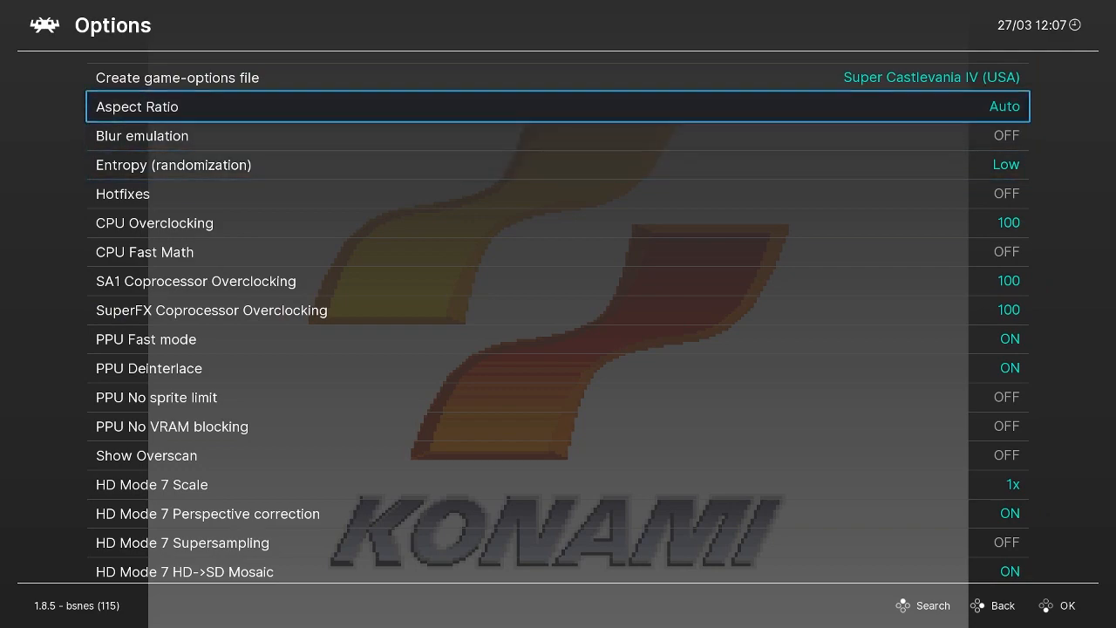
Step: Look through the core's Aspect Ratio choices, keep Auto, and go back to the Quick Menu
key("Return")
key("Down")
key("Down")
key("Down")
key("Up")
key("Up")
key("Up")
key("Down")
key("Down")
key("Down")
key("Up")
key("Down")
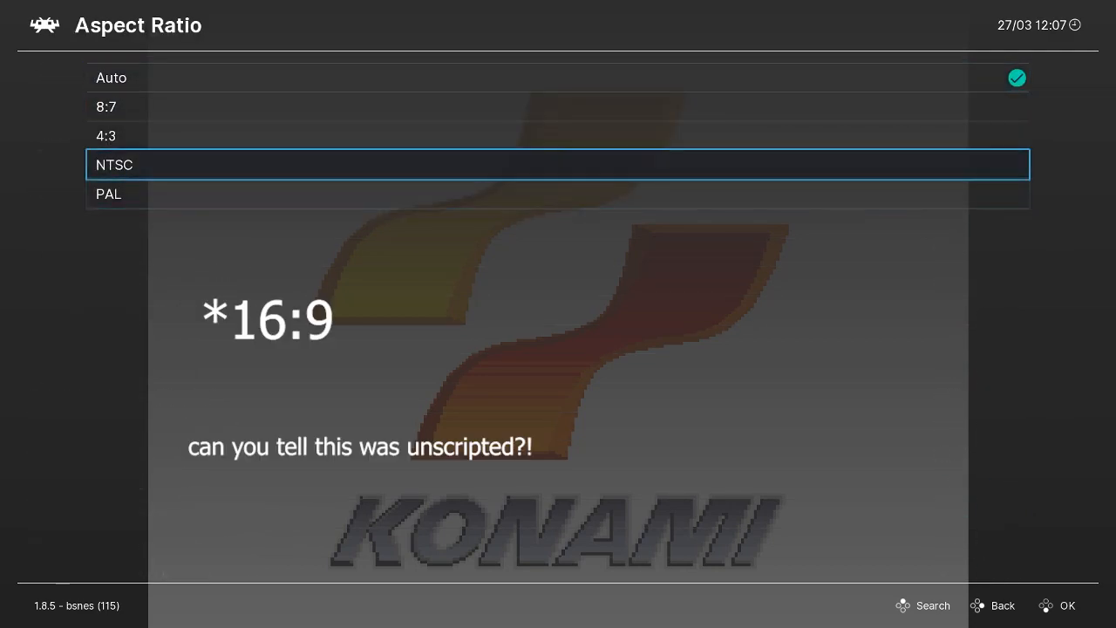
key("Up")
key("Up")
key("Up")
key("Return")
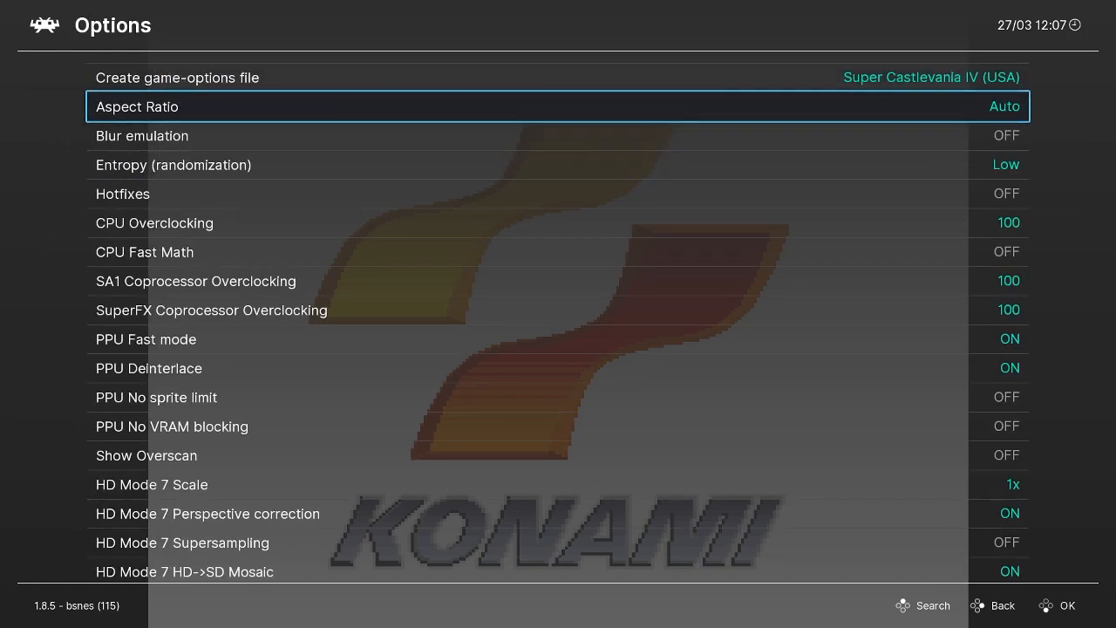
key("BackSpace")
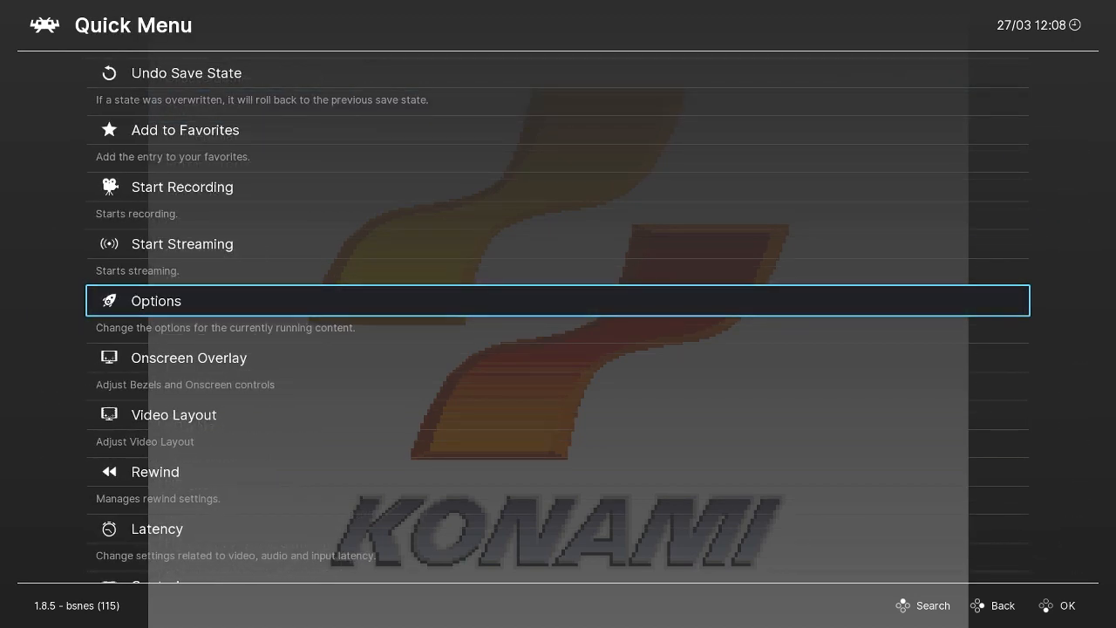
Step: Leave the Quick Menu and open the Video settings
key("Up")
key("Up")
key("Up")
key("Up")
key("Up")
key("Up")
key("Up")
key("Up")
key("Up")
key("Up")
key("Up")
key("Up")
key("Up")
key("Down")
key("BackSpace")
key("Left")
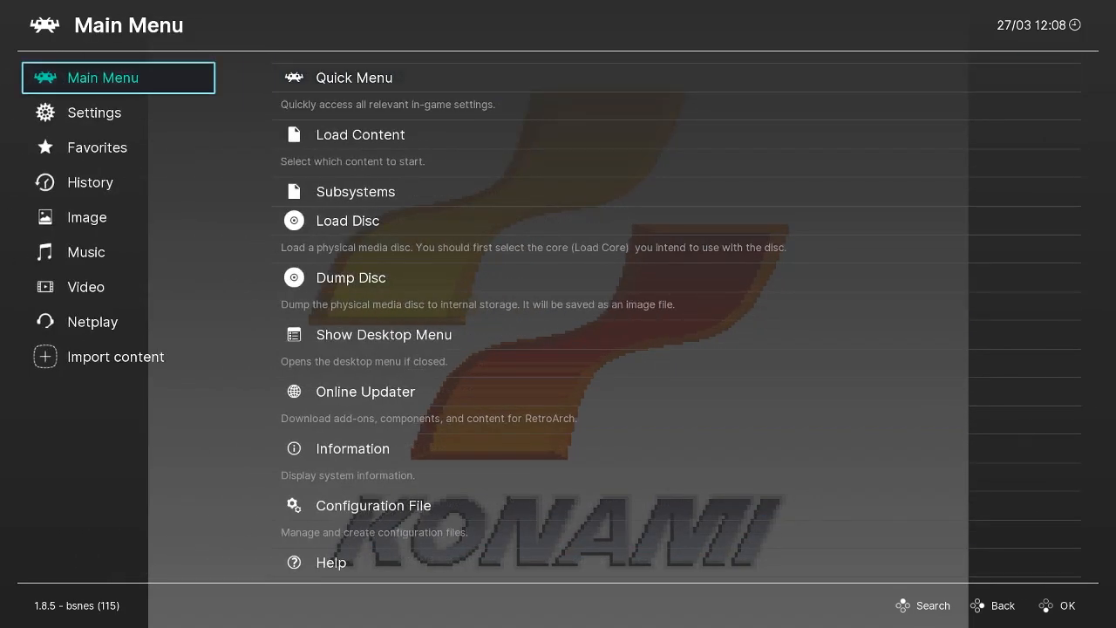
key("Down")
key("Right")
key("Down")
key("Return")
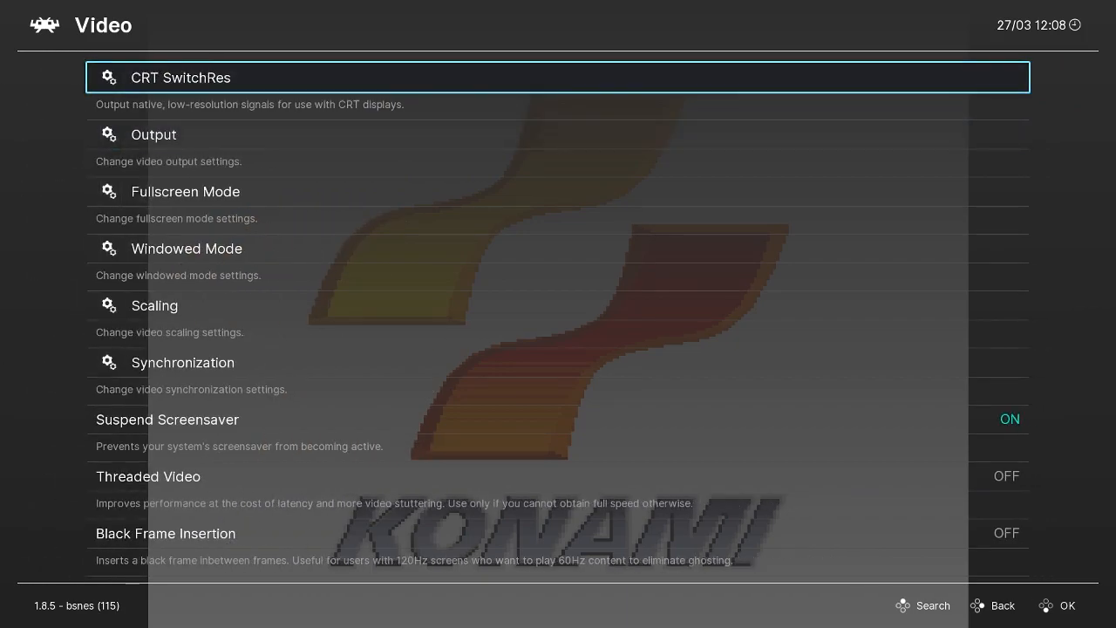
Step: Set the video scaling Aspect Ratio to 16:9
key("Down")
key("Down")
key("Down")
key("Down")
key("Down")
key("Return")
key("BackSpace")
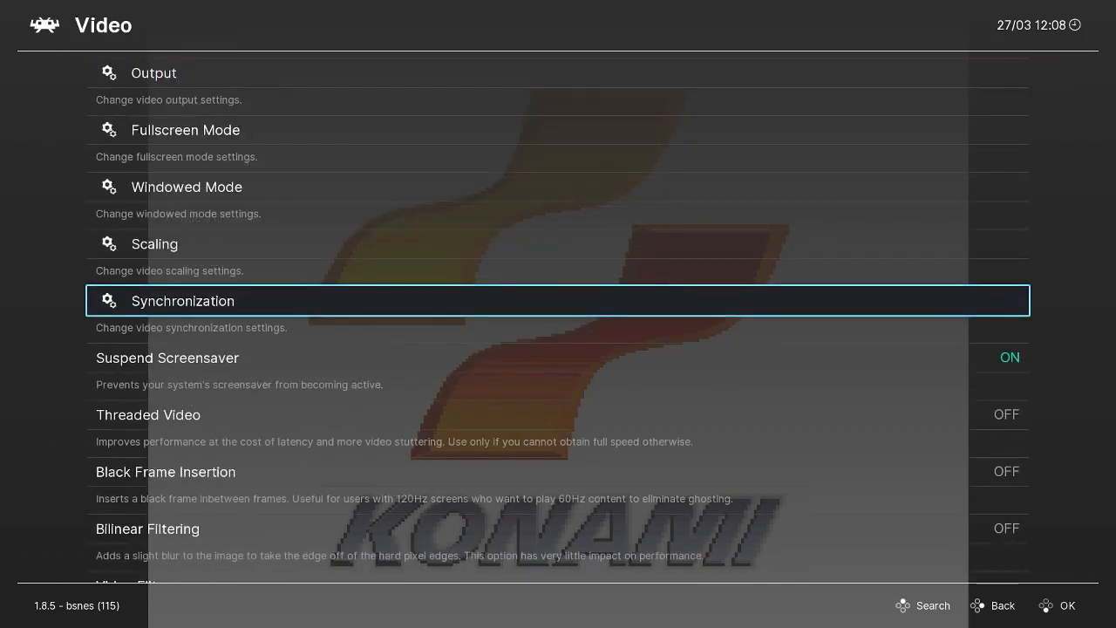
key("Up")
key("Return")
key("Down")
key("Return")
key("Down")
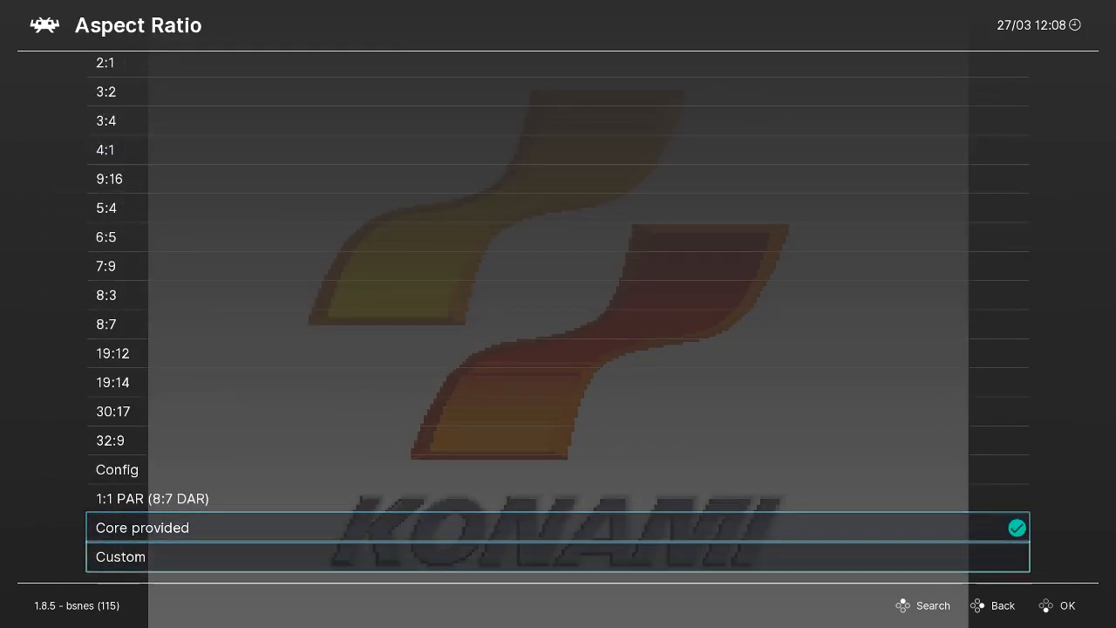
key("Down")
key("Down")
key("Return")
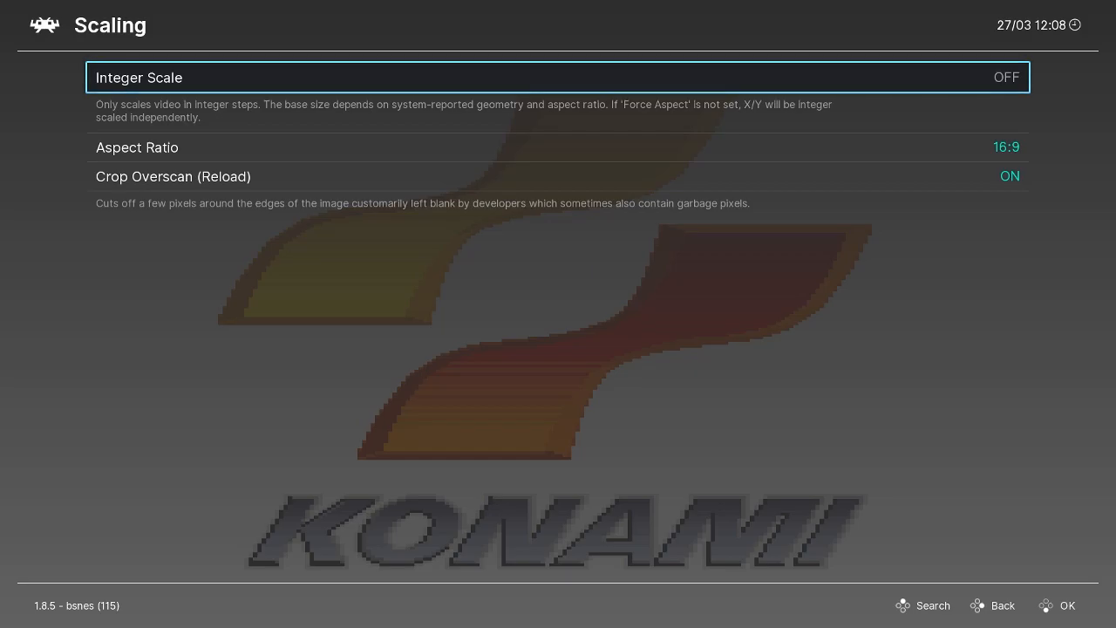
Step: Resume Super Castlevania IV and start a new game with EDGE as the entered name
key("F1")
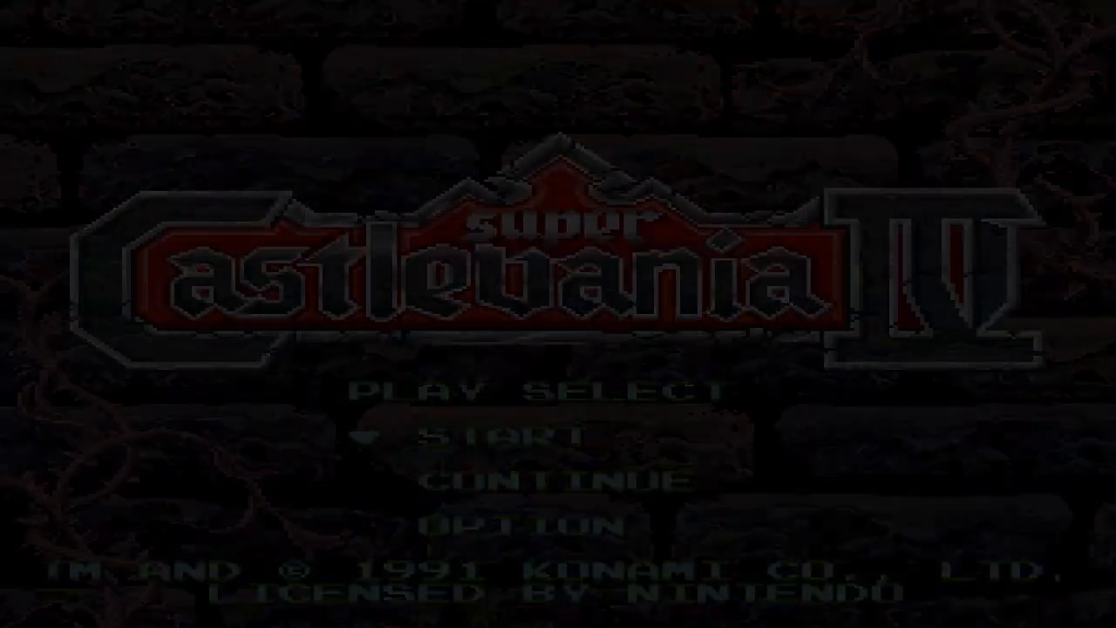
key("Right")
key("Right")
key("Right")
key("Right")
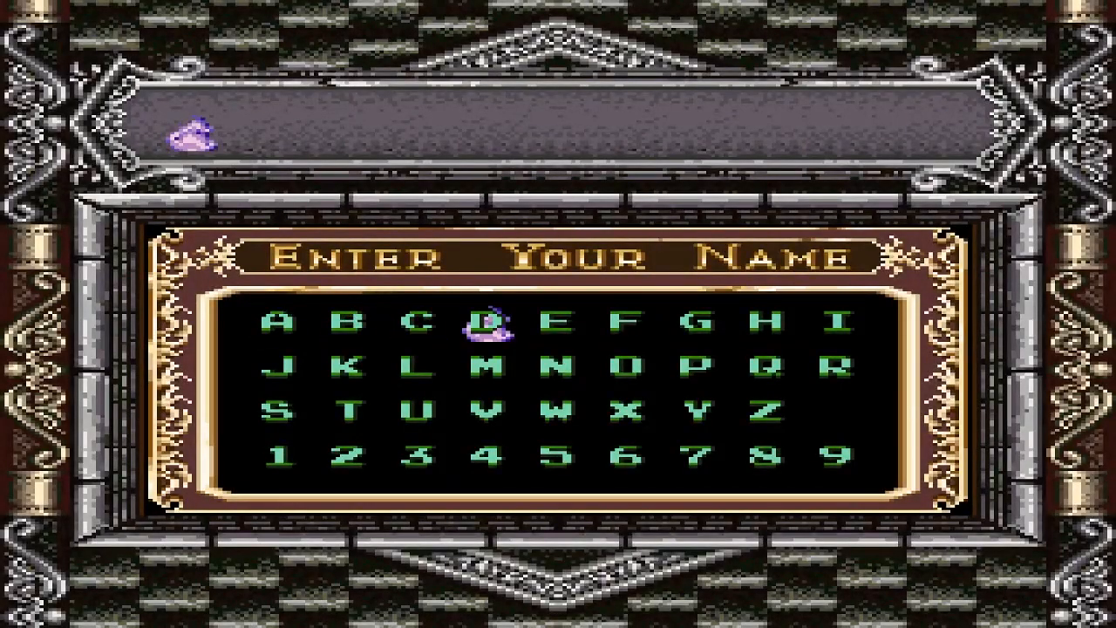
key("x")
key("Left")
key("x")
key("Right")
key("Right")
key("Right")
key("x")
key("Left")
key("Left")
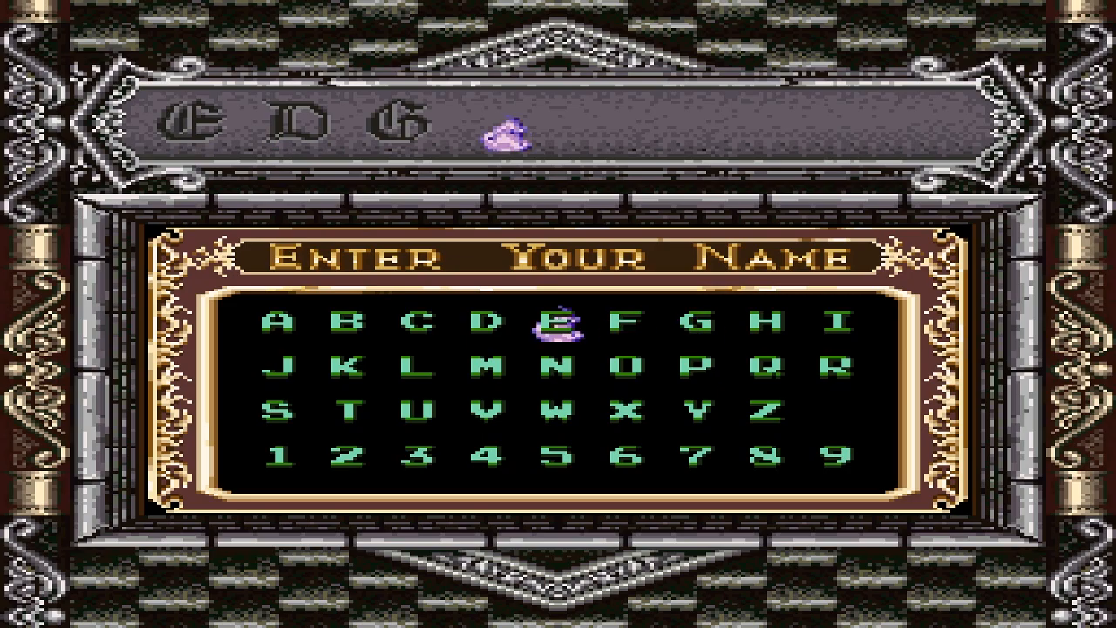
key("x")
key("Return")
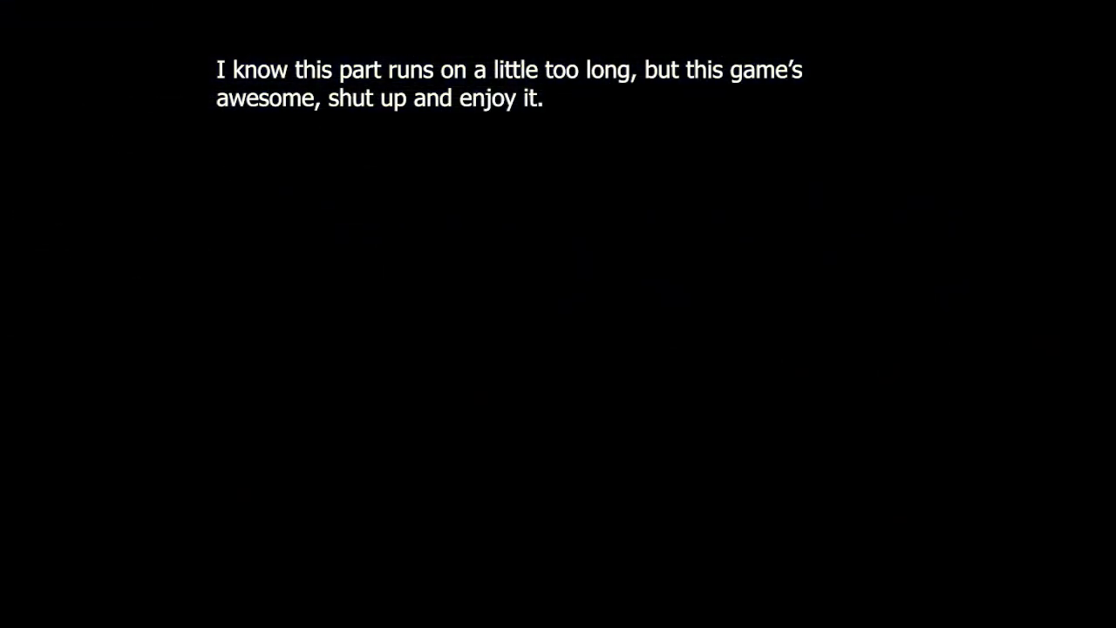
Step: Advance the hero through Block 1-1, jumping and cracking the whip on the way past the skull ruins
key("Right")
key("x")
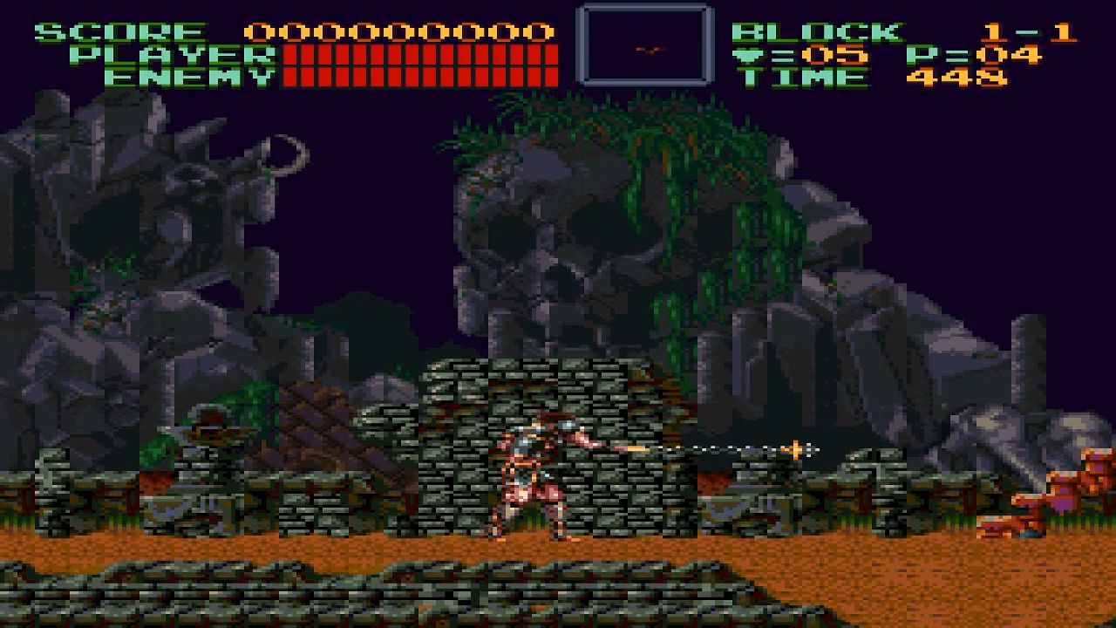
key("Right")
key("z")
key("x")
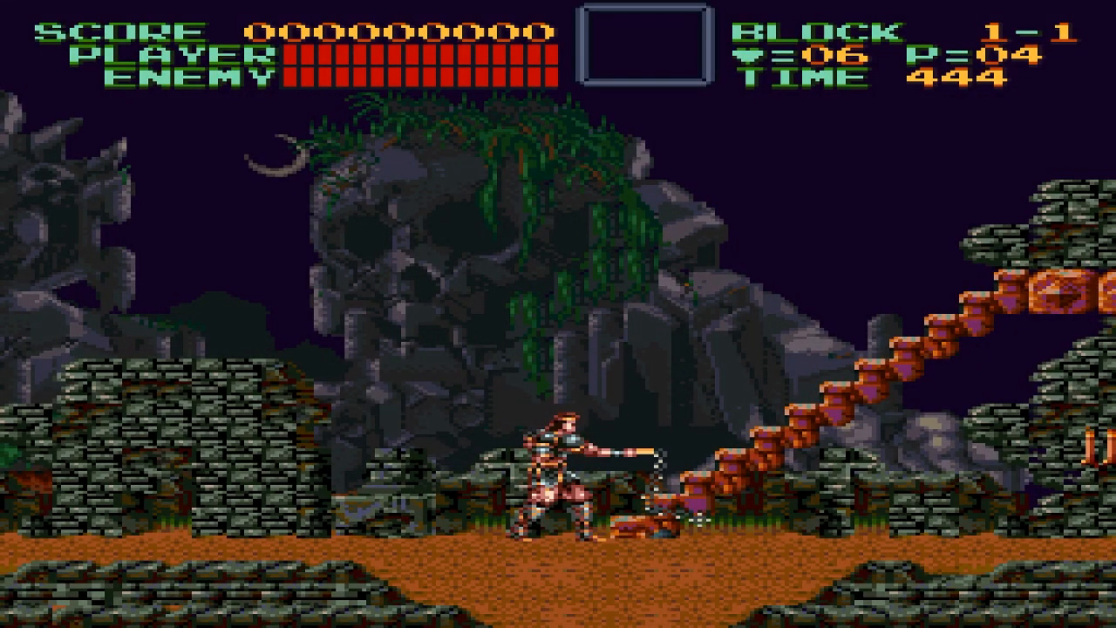
key("Right")
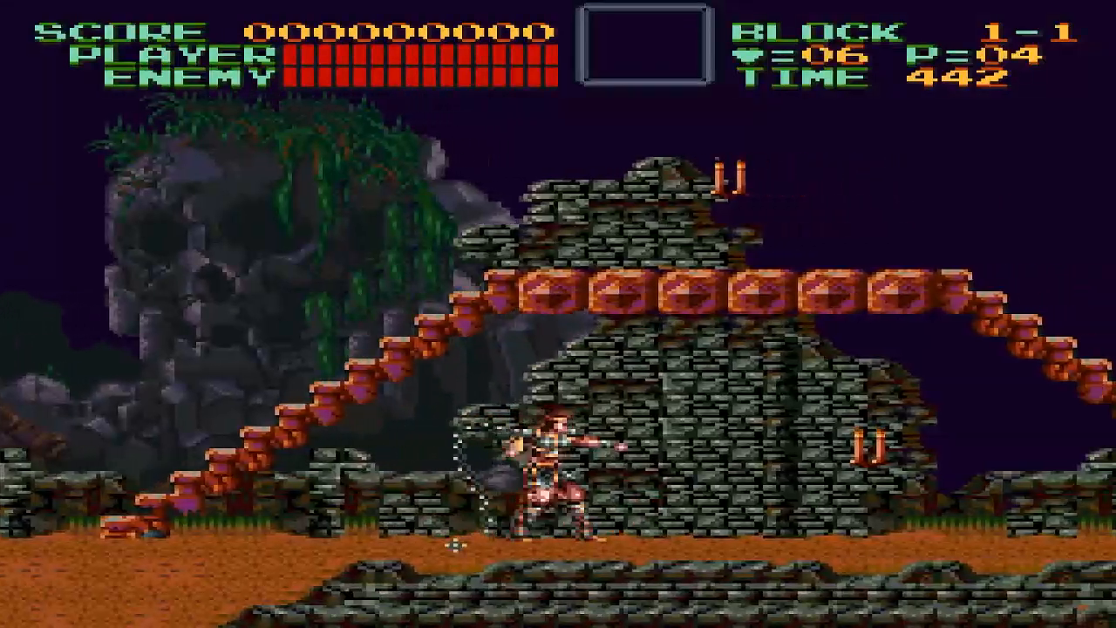
key("Right")
key("Left")
key("Right")
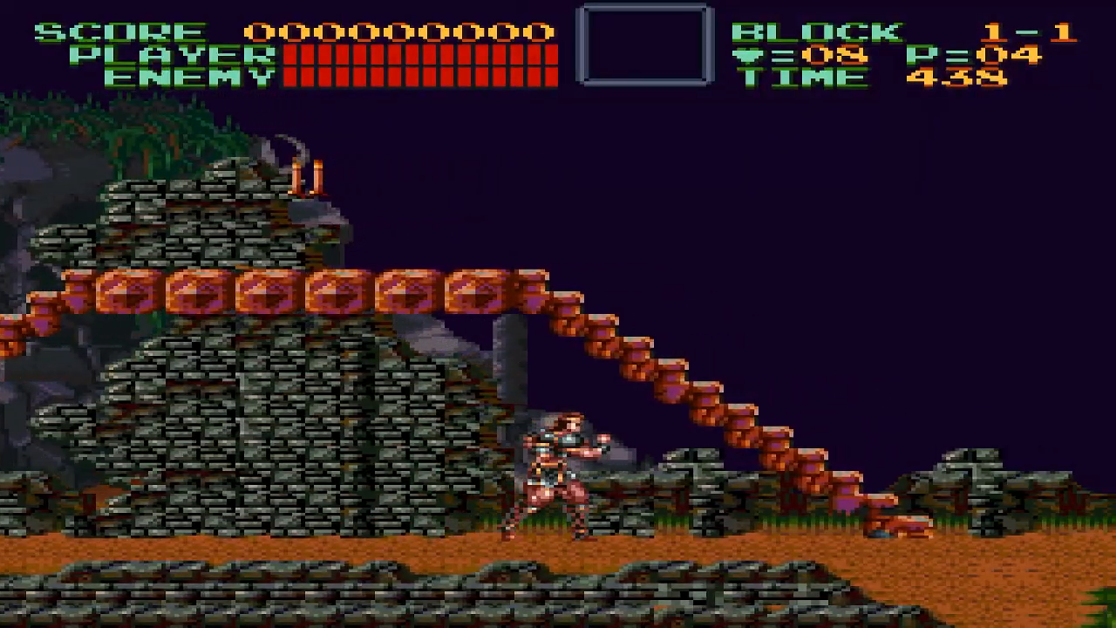
Step: Climb the bone stairway to the raised walkway in Block 1-1 and whip the candle to release the dagger
key("Right")
key("Up")
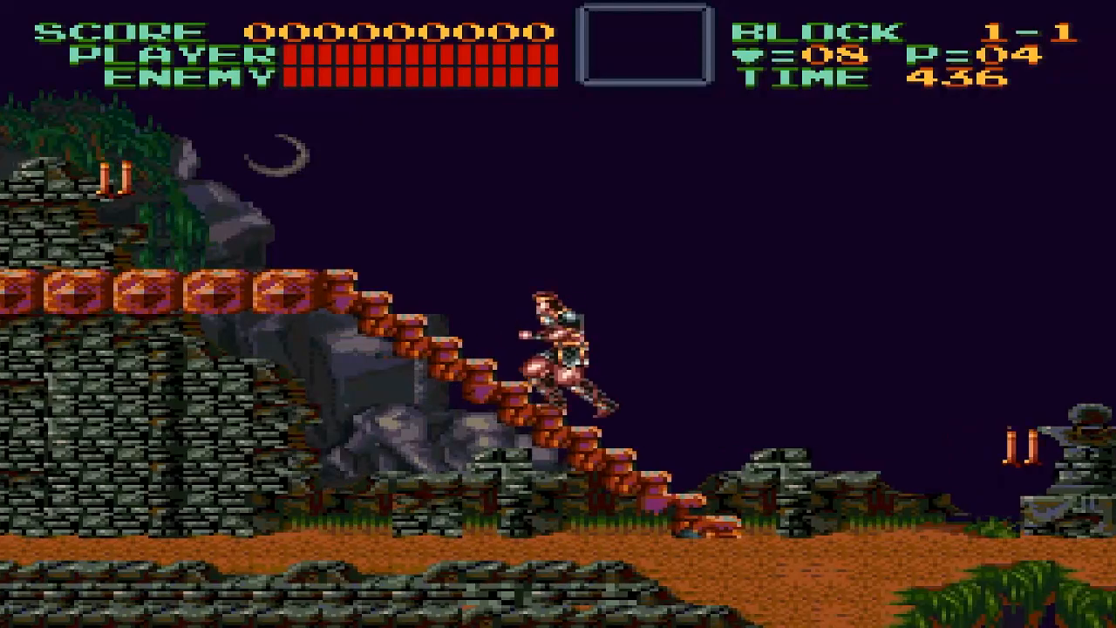
key("Left")
key("x")
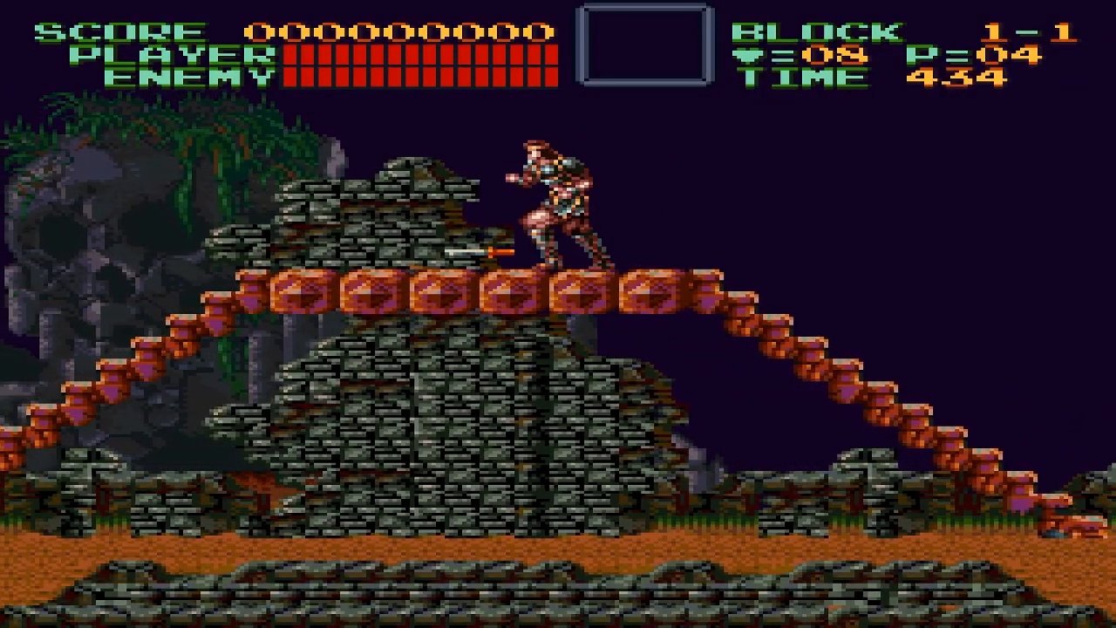
Step: Collect the dagger, descend the stairway, and whip the candle by the stone statue for its heart
key("Right")
key("Down")
key("Down")
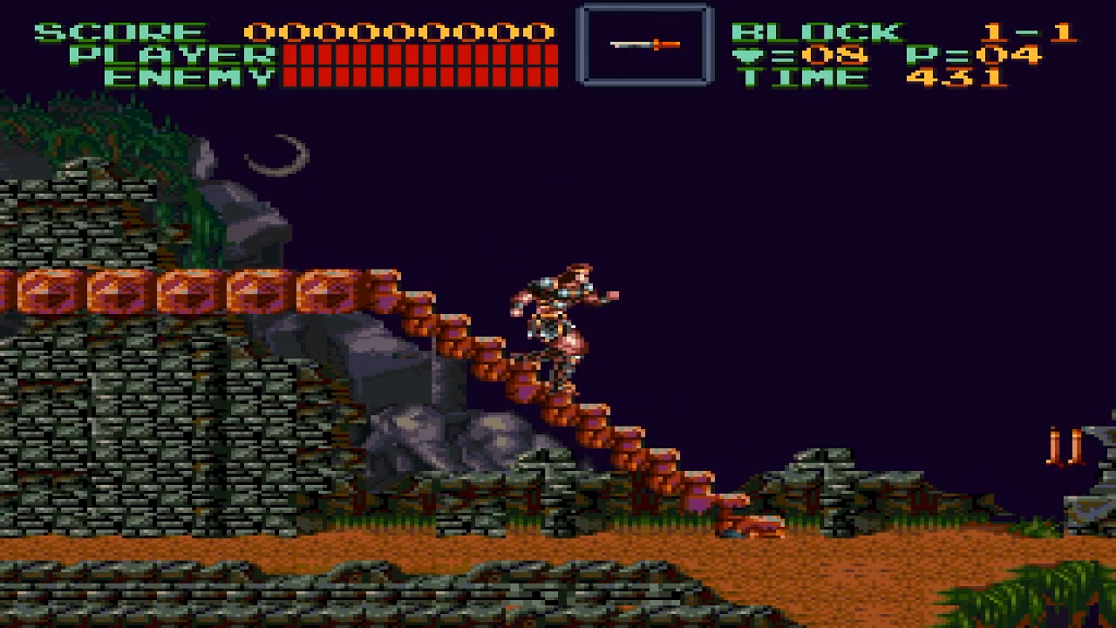
key("Down")
key("x")
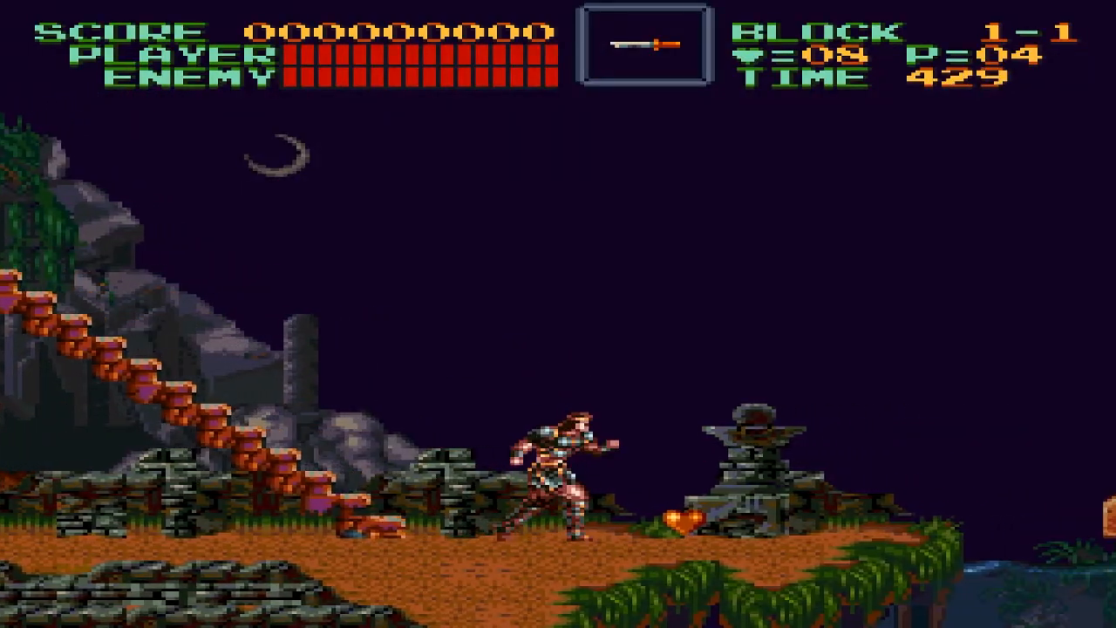
key("Right")
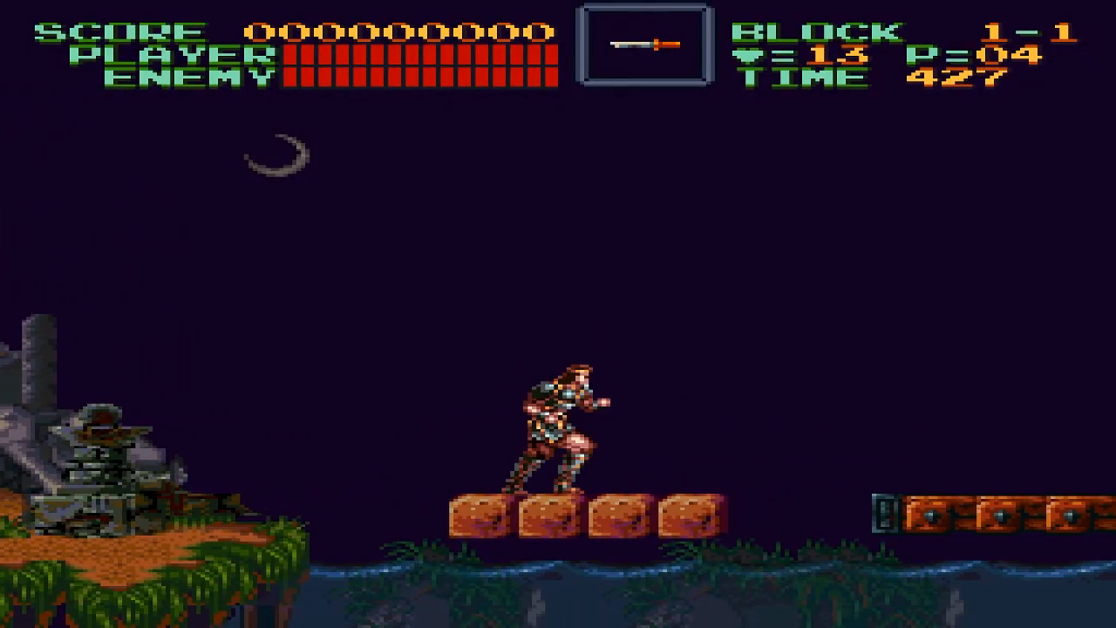
Step: Jump across the floating blocks and cross the chained drawbridge into the castle grounds
key("Right")
key("z")
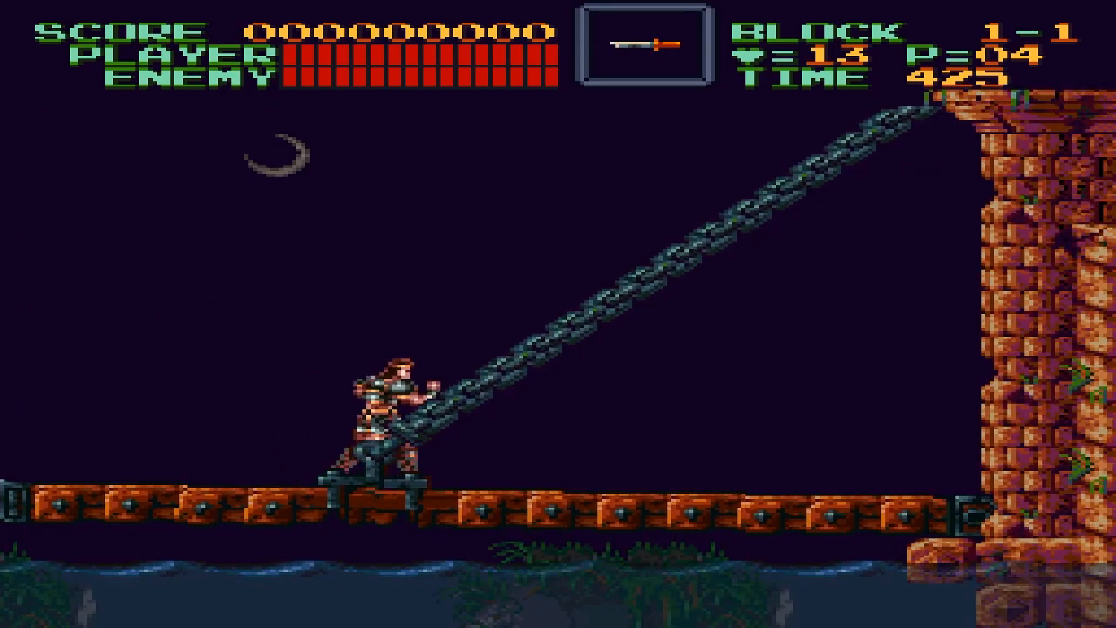
key("Right")
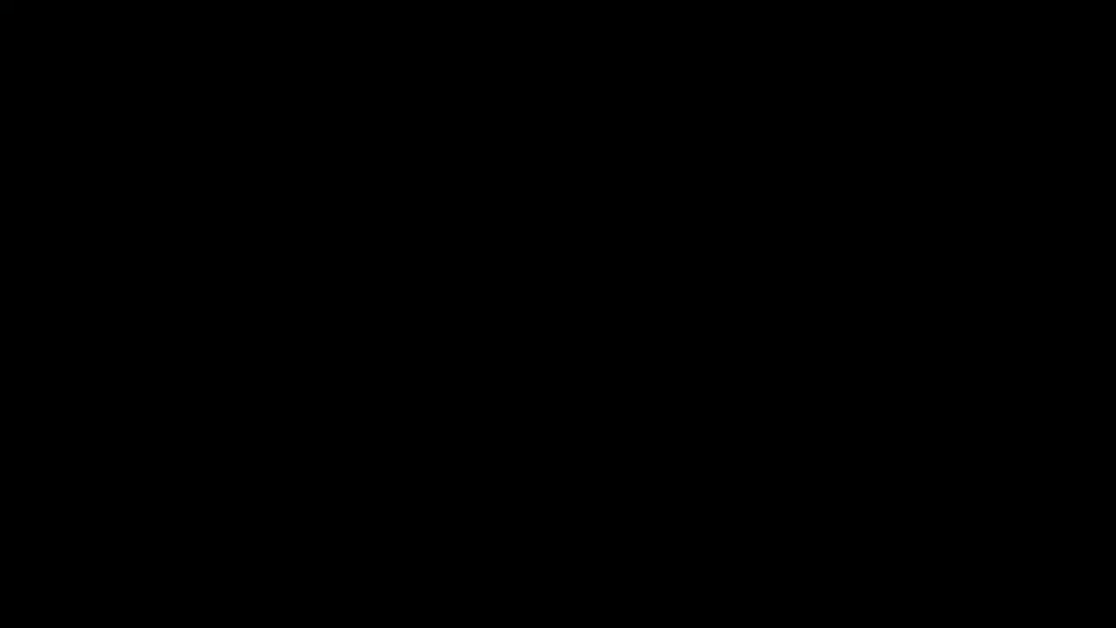
key("z")
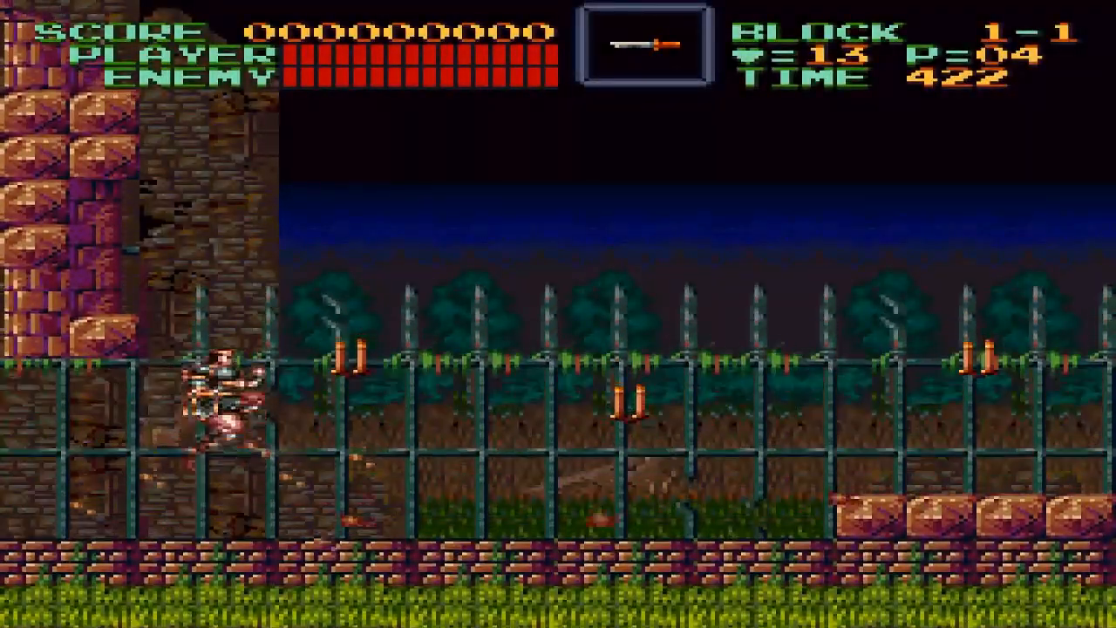
Step: Advance along the iron fence and over the raised brick walkway, whipping candles and jumping
key("a")
key("Right")
key("Right")
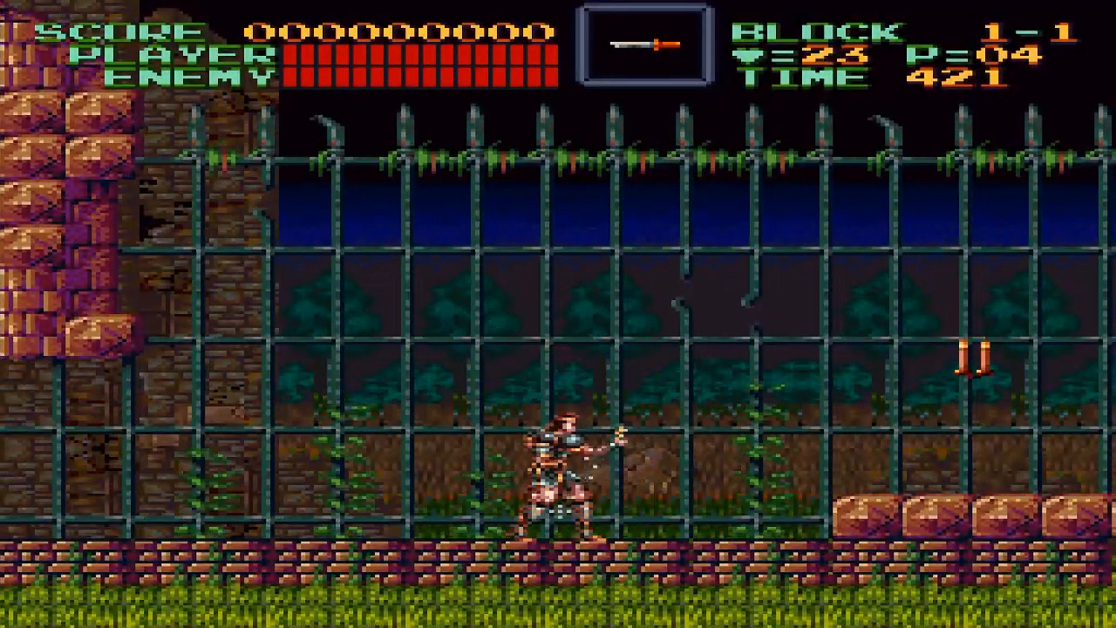
key("z")
key("a")
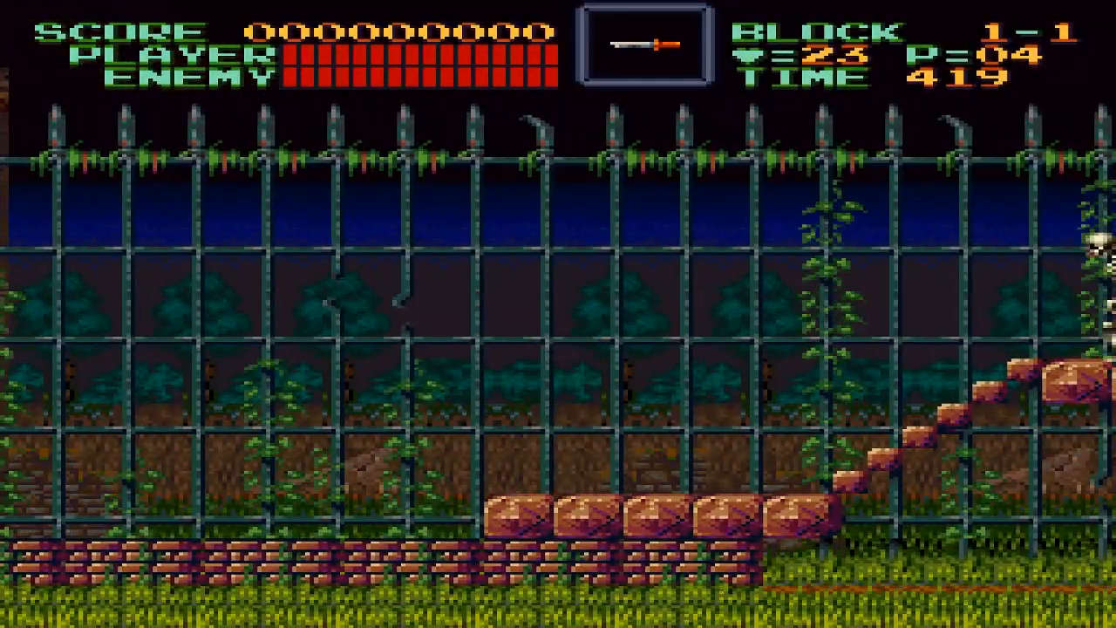
key("Right")
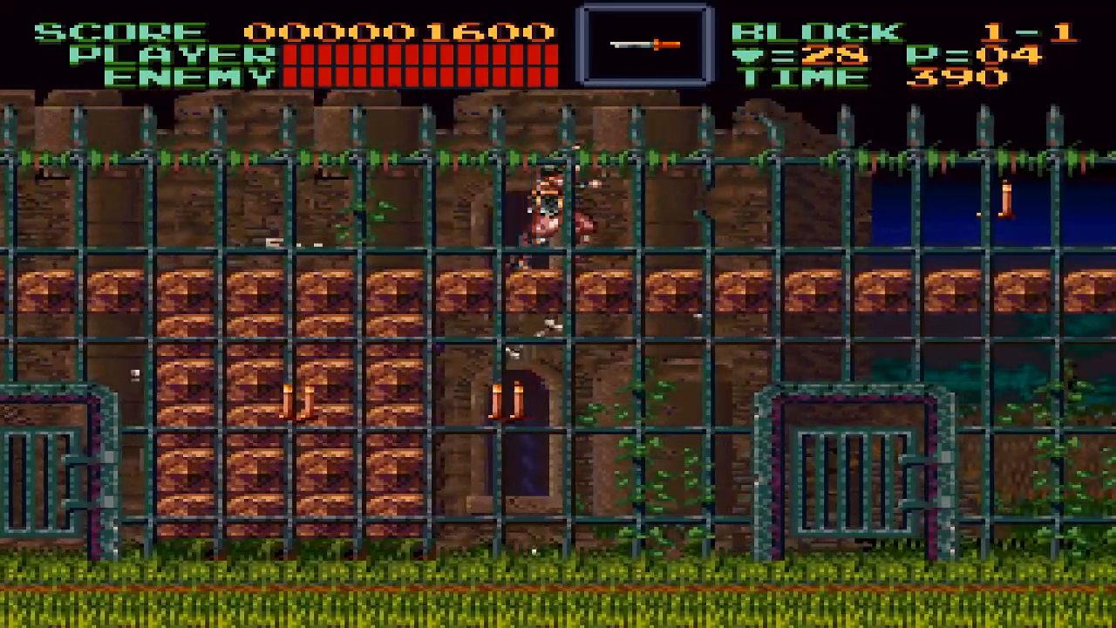
key("Right")
key("z")
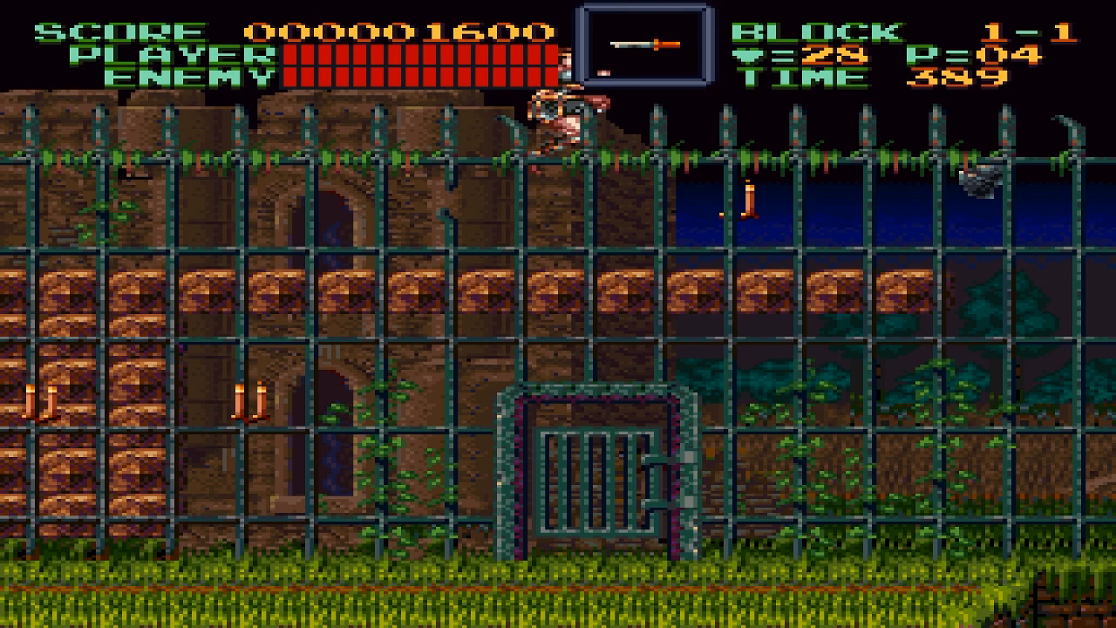
Step: Pause the game and back out of the Scaling and Video settings to the main Settings category
key("F1")
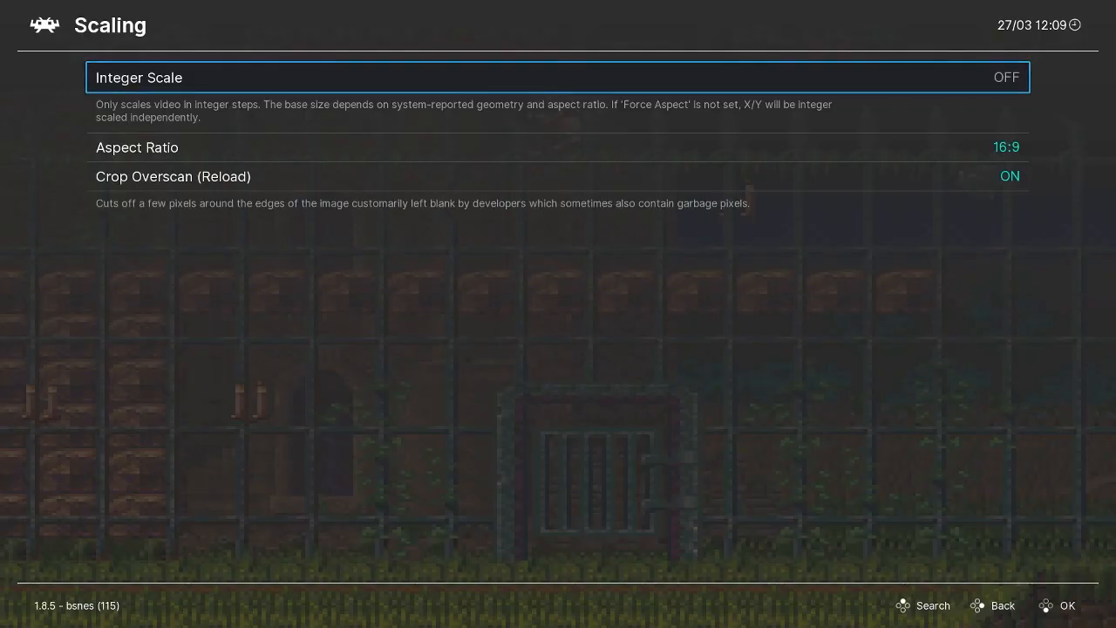
key("BackSpace")
key("Up")
key("Up")
key("Up")
key("Up")
key("Up")
key("Down")
key("Down")
key("Down")
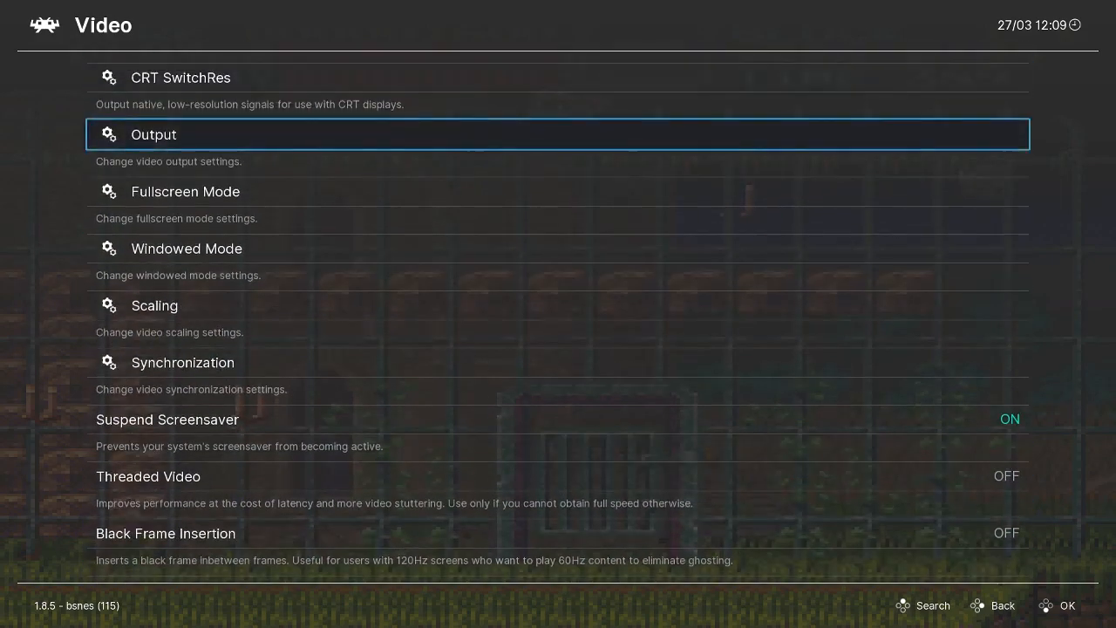
key("BackSpace")
key("Up")
key("Left")
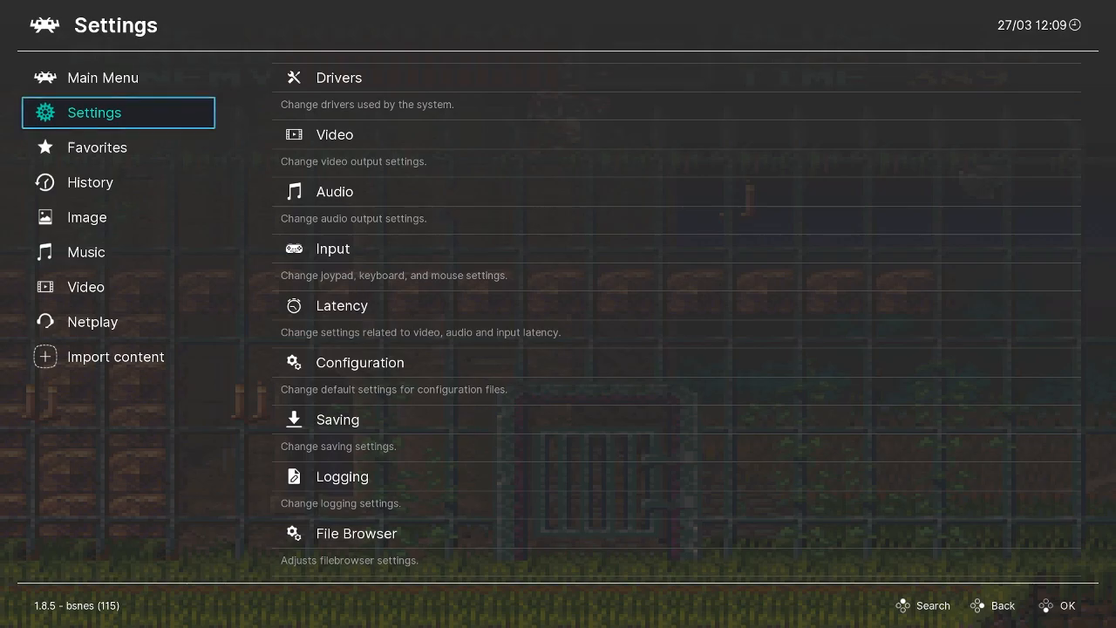
Step: Close the running Super Castlevania IV content through the Quick Menu
key("Up")
key("Right")
key("Return")
key("Down")
key("Down")
key("Return")
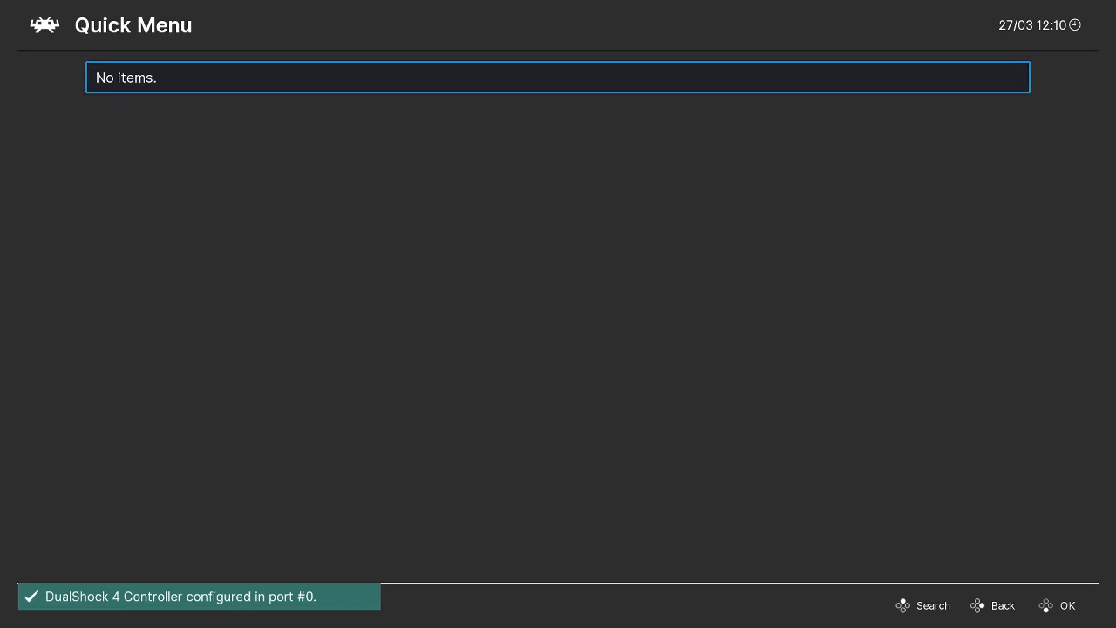
Step: Leave the empty Quick Menu and open the History list of played games
key("BackSpace")
key("Left")
key("Down")
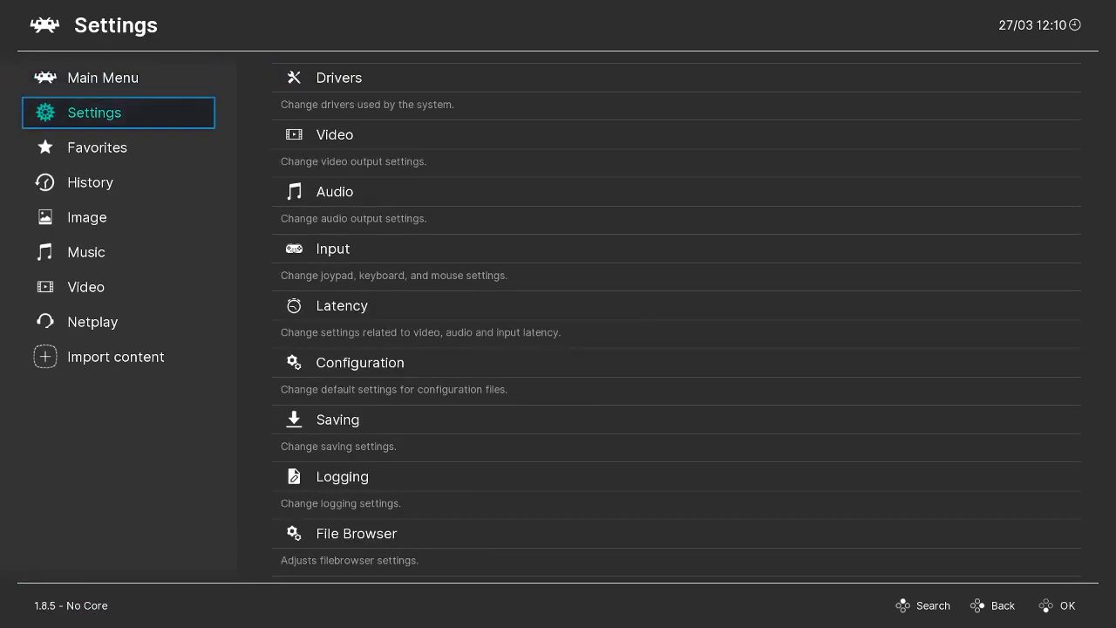
key("Down")
key("Down")
key("Right")
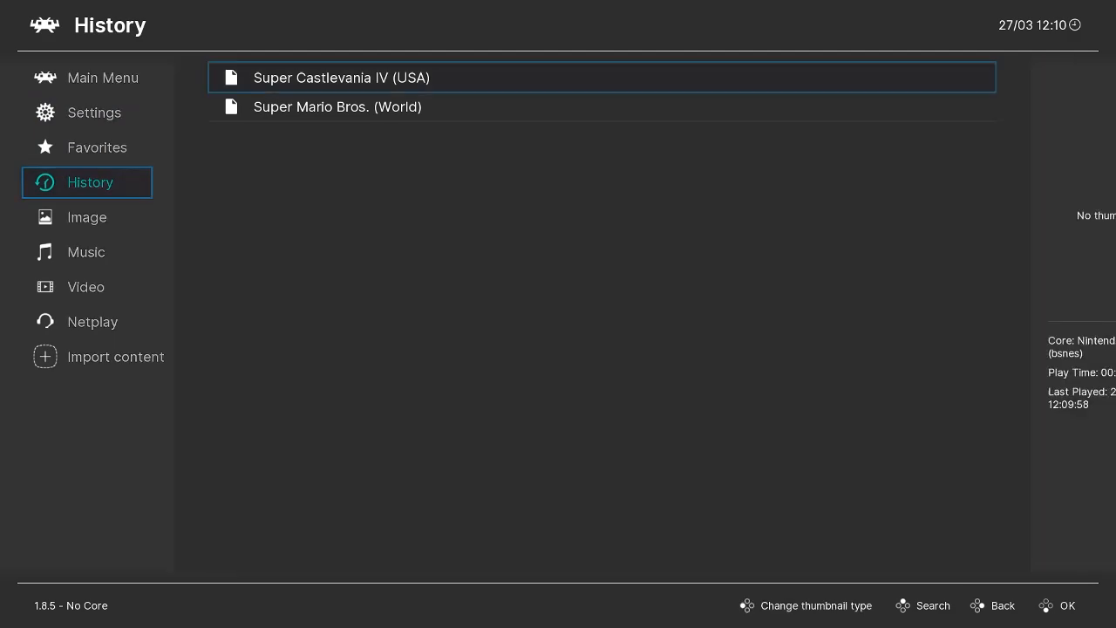
Step: Launch Super Castlevania IV (USA) from the History list
key("Down")
key("Up")
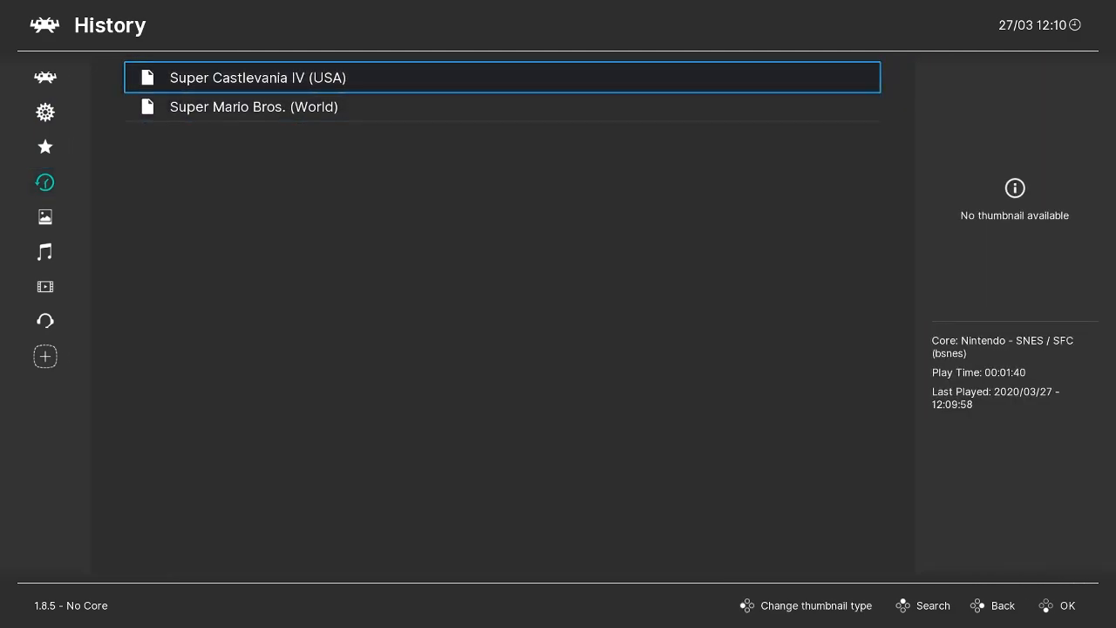
key("Down")
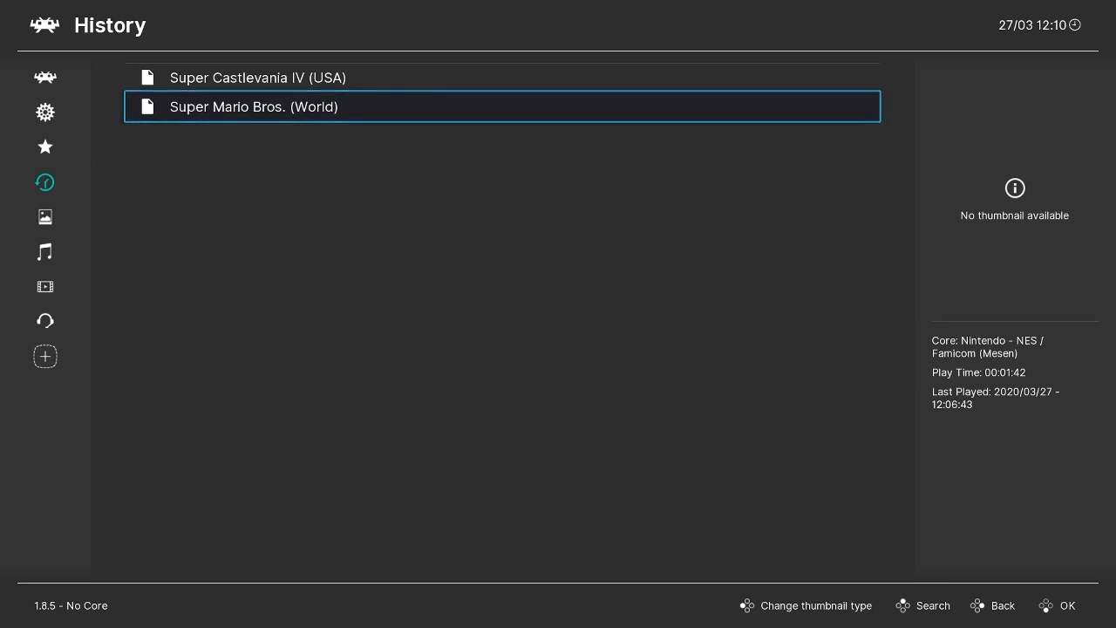
key("Return")
key("Return")
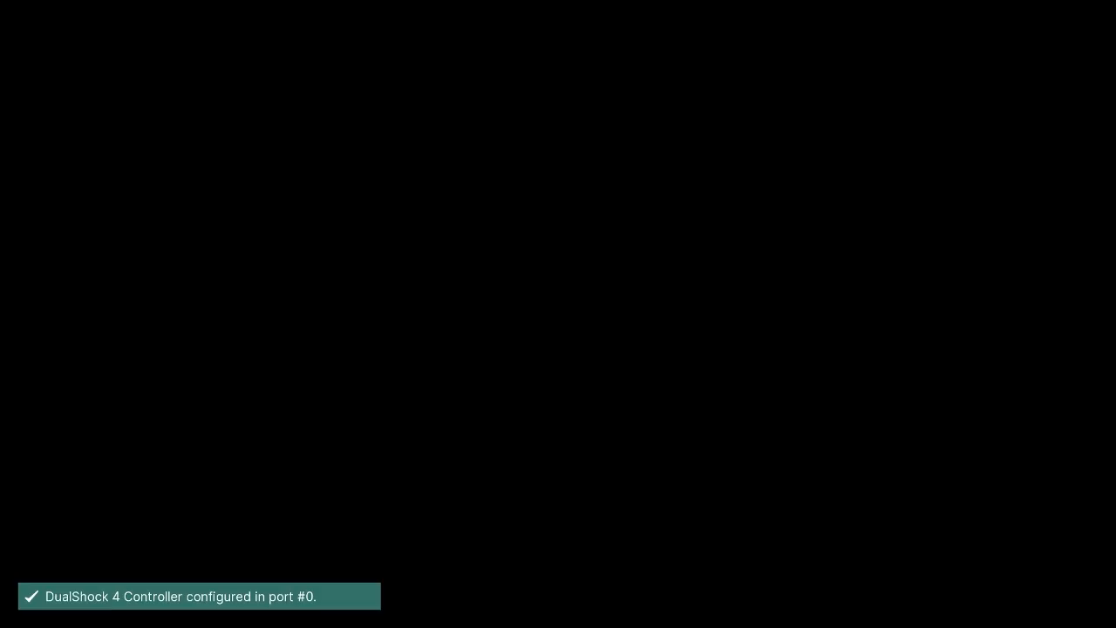
Step: Pause the game and go back from its Quick Menu and the History list to the Main Menu entries
key("F1")
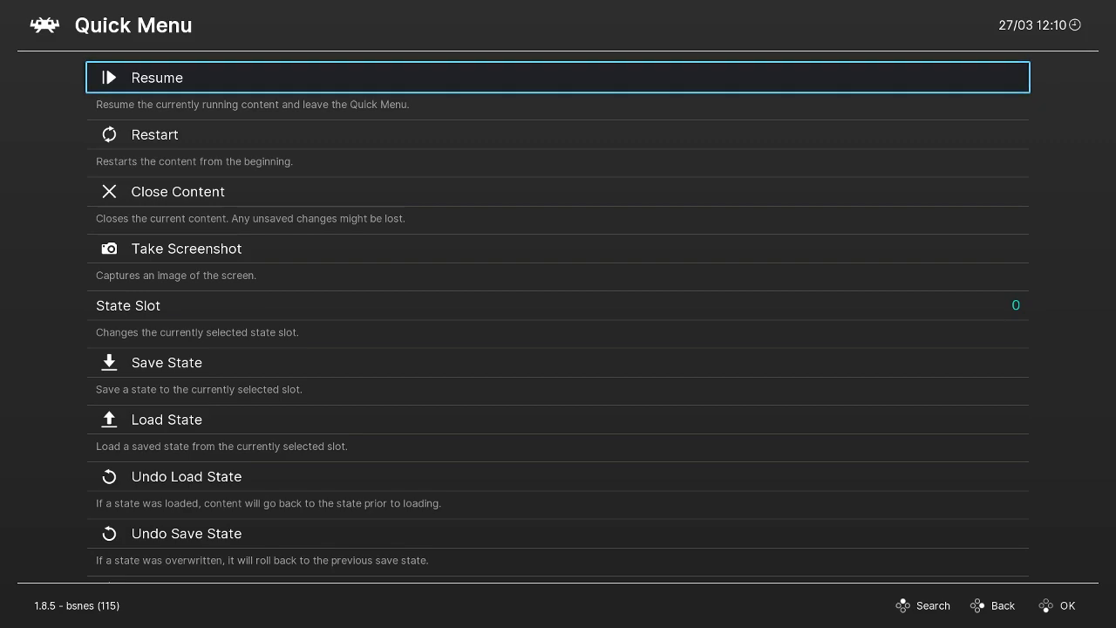
key("BackSpace")
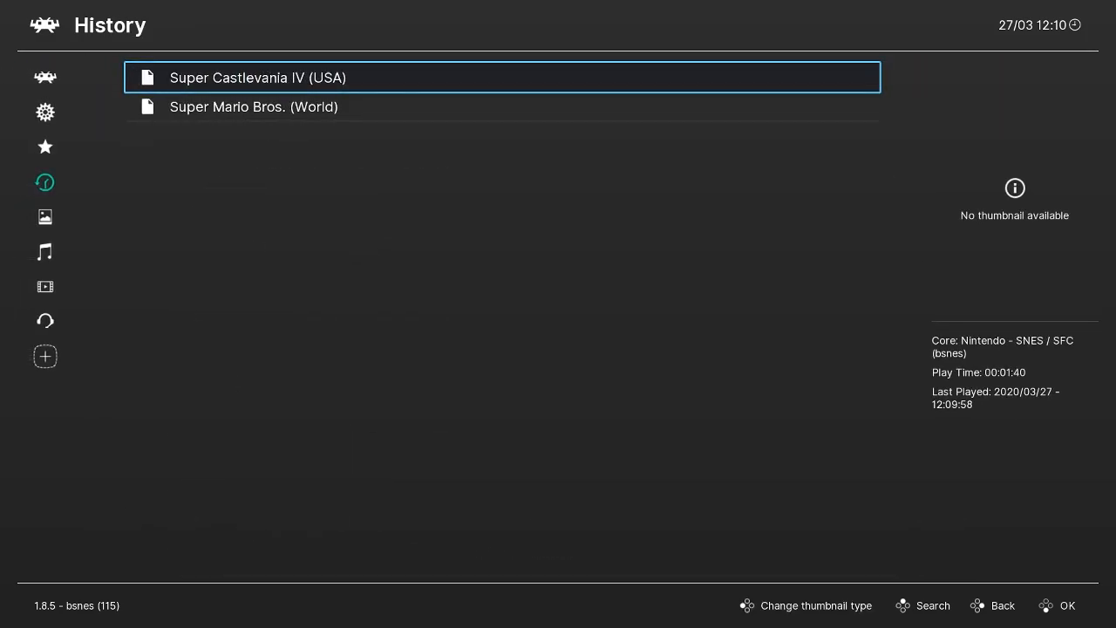
key("BackSpace")
key("Up")
key("Up")
key("Up")
key("Right")
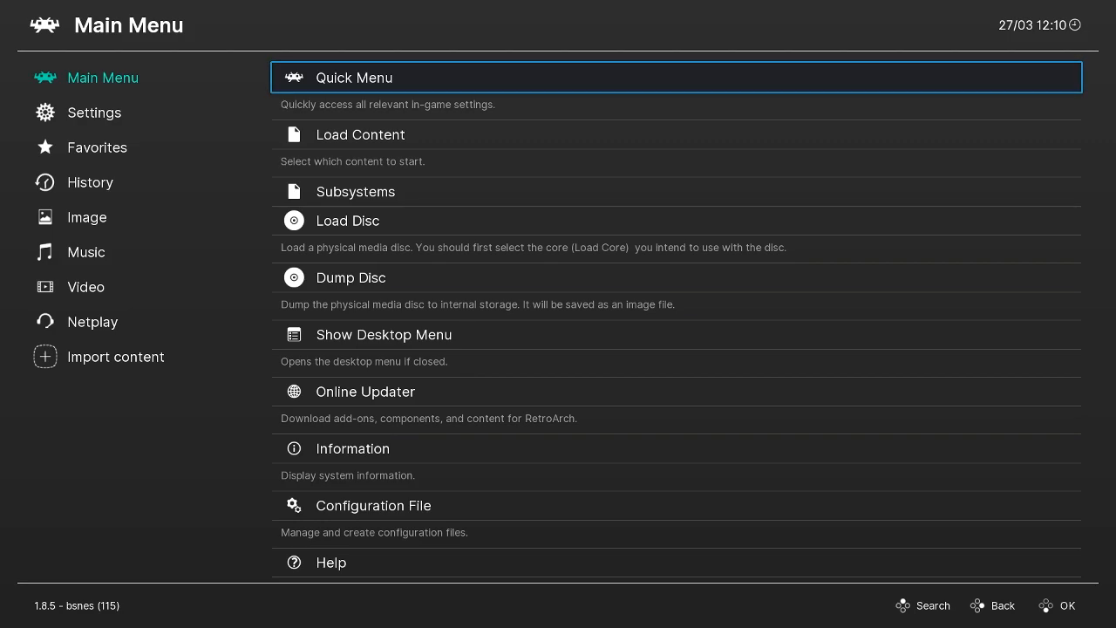
Step: Look through the Quick Menu entries of the running game and go back to the Main Menu
key("Return")
key("Down")
key("Down")
key("Down")
key("Up")
key("Up")
key("Up")
key("BackSpace")
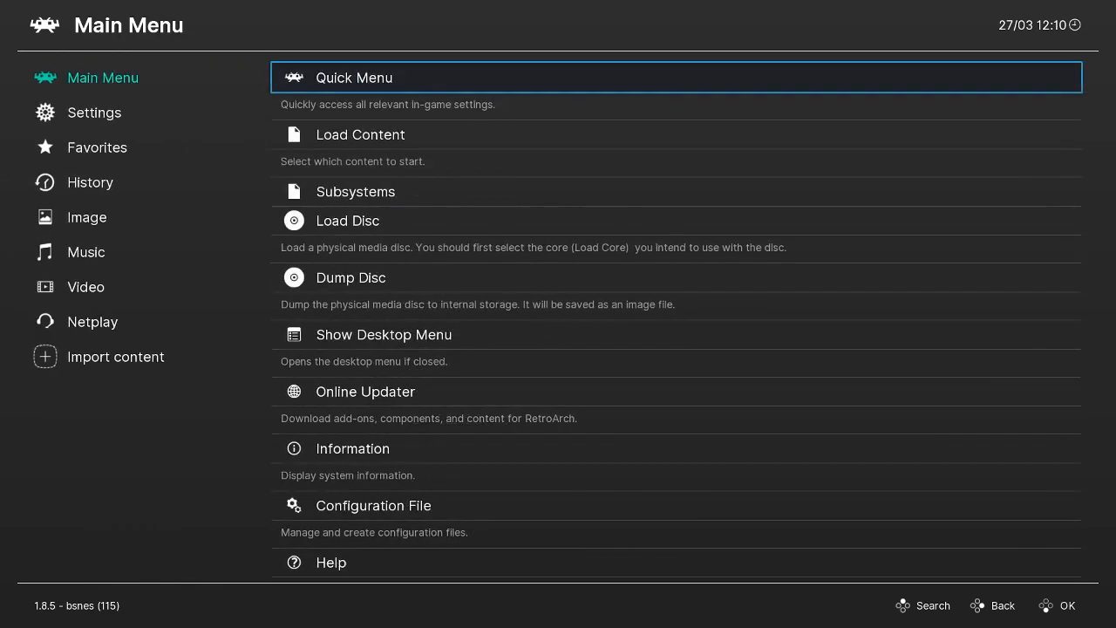
Step: Close the running Super Castlevania IV content again and return to the Main Menu category
key("Left")
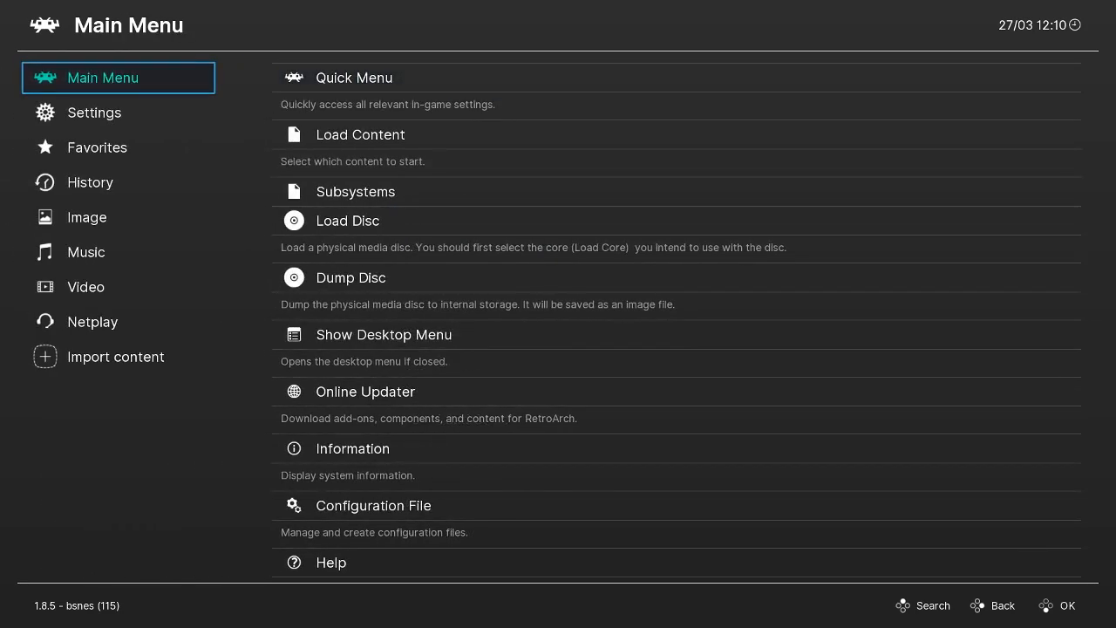
key("Return")
key("Return")
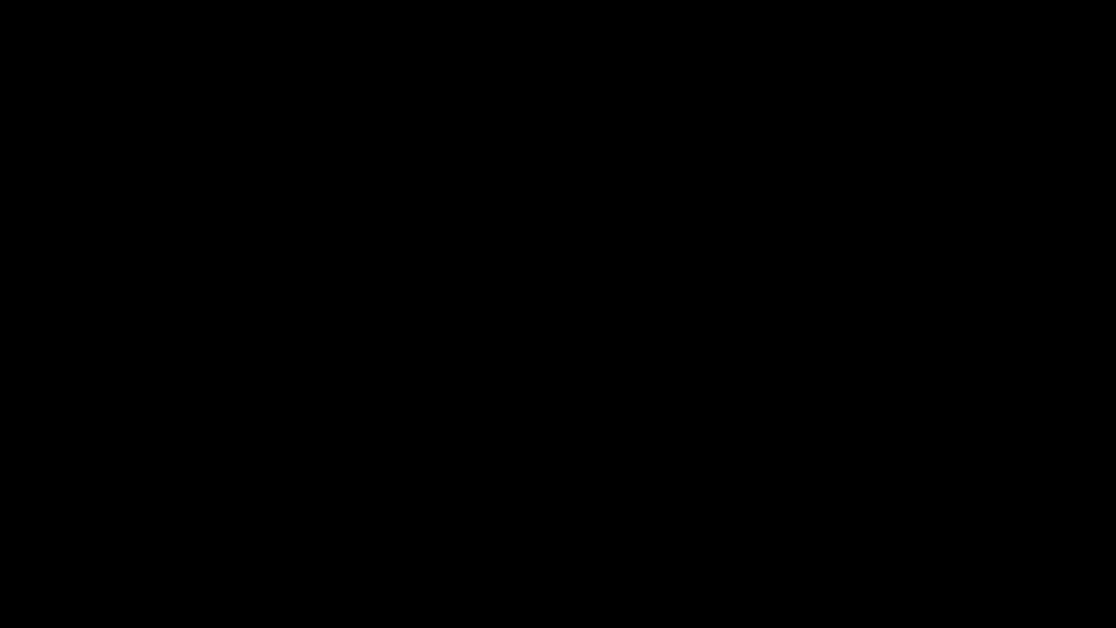
key("BackSpace")
key("Left")
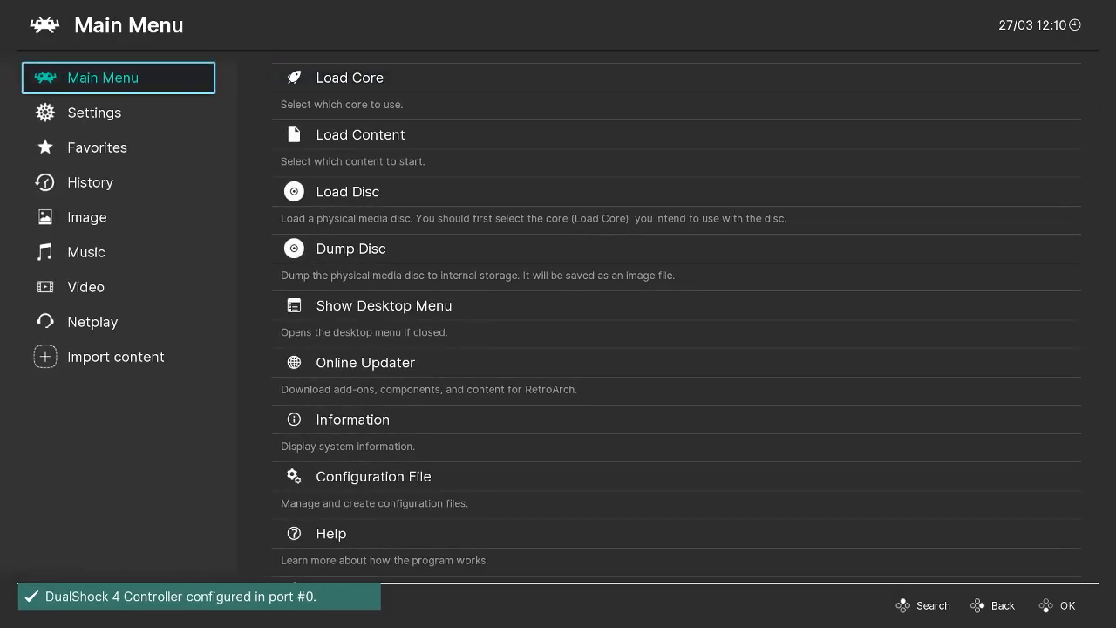
Step: Look through the main menu categories from Settings down to Netplay
key("Down")
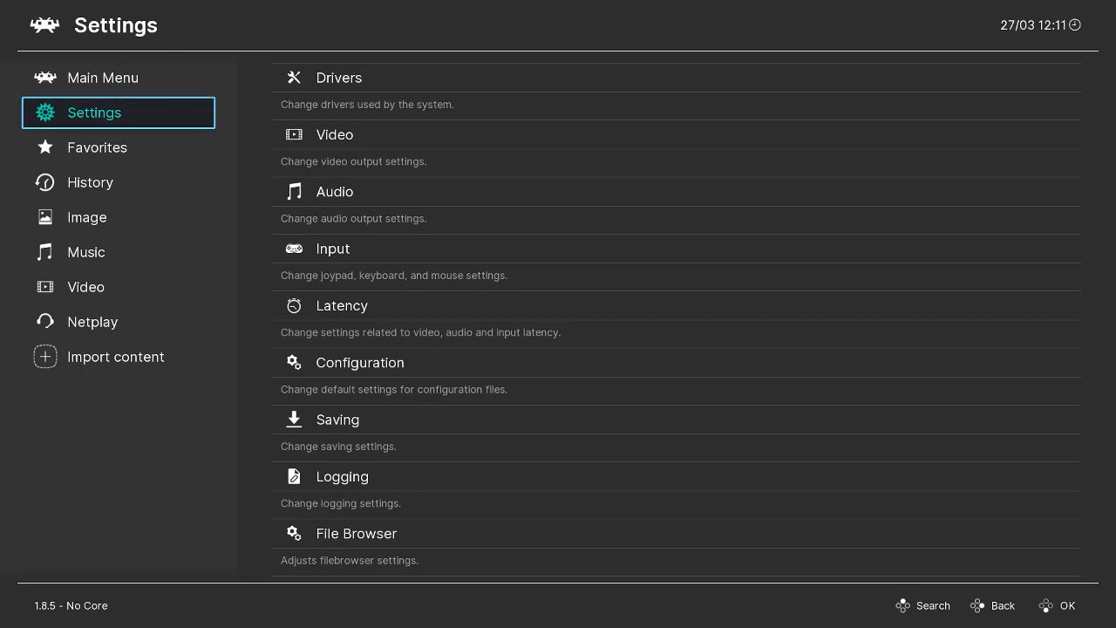
key("Up")
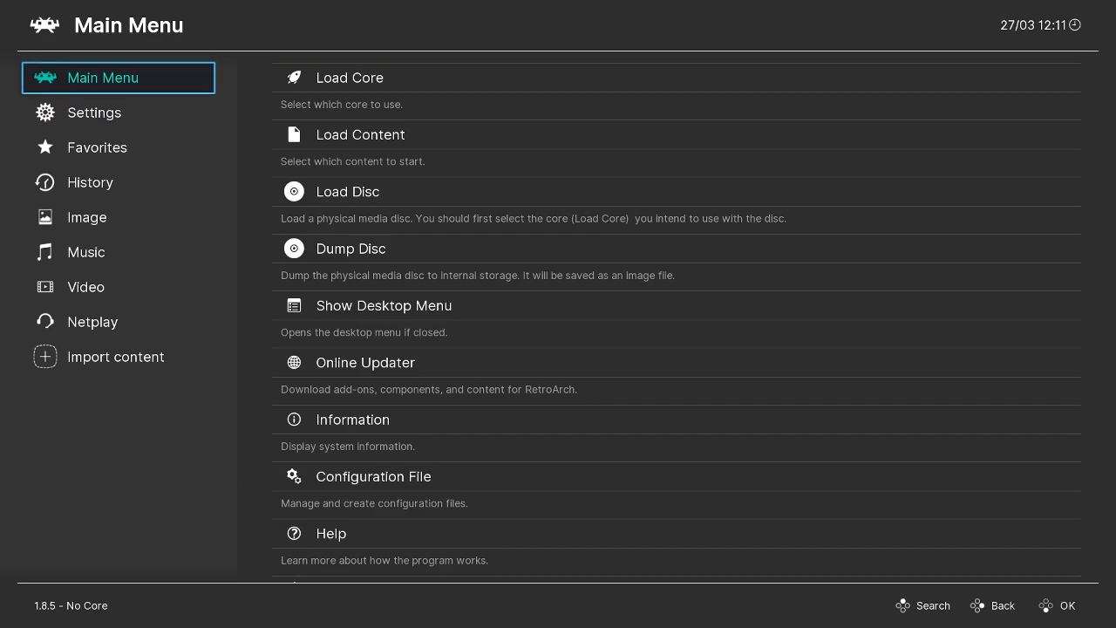
key("Down")
key("Down")
key("Down")
key("Down")
key("Down")
key("Down")
key("Down")
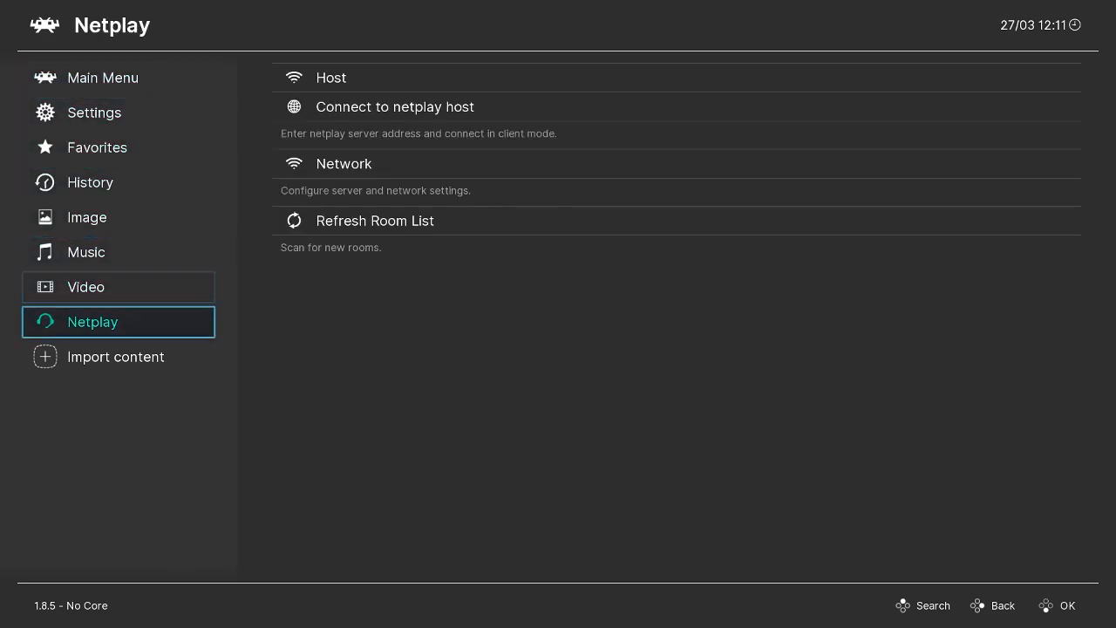
key("Up")
key("Up")
key("Up")
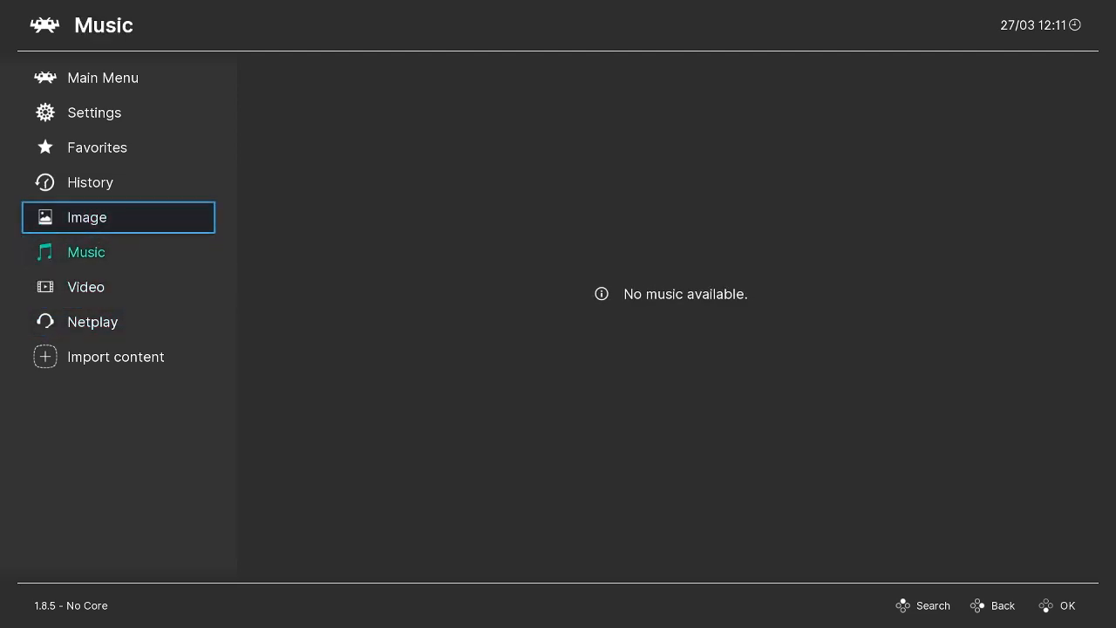
key("Down")
key("Down")
key("Down")
Step: Open the Views options of the User Interface settings
key("Up")
key("Up")
key("Up")
key("Up")
key("Up")
key("Up")
key("Right")
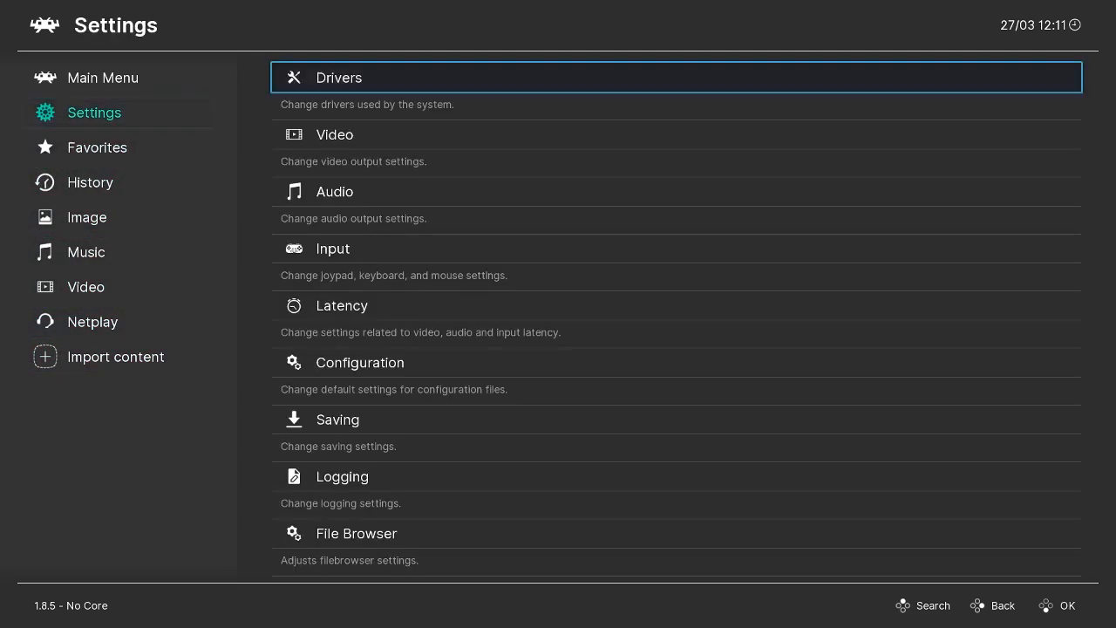
key("Down")
key("Down")
key("Down")
key("Down")
key("Down")
key("Down")
key("Down")
key("Down")
key("Down")
key("Down")
key("Down")
key("Down")
key("Return")
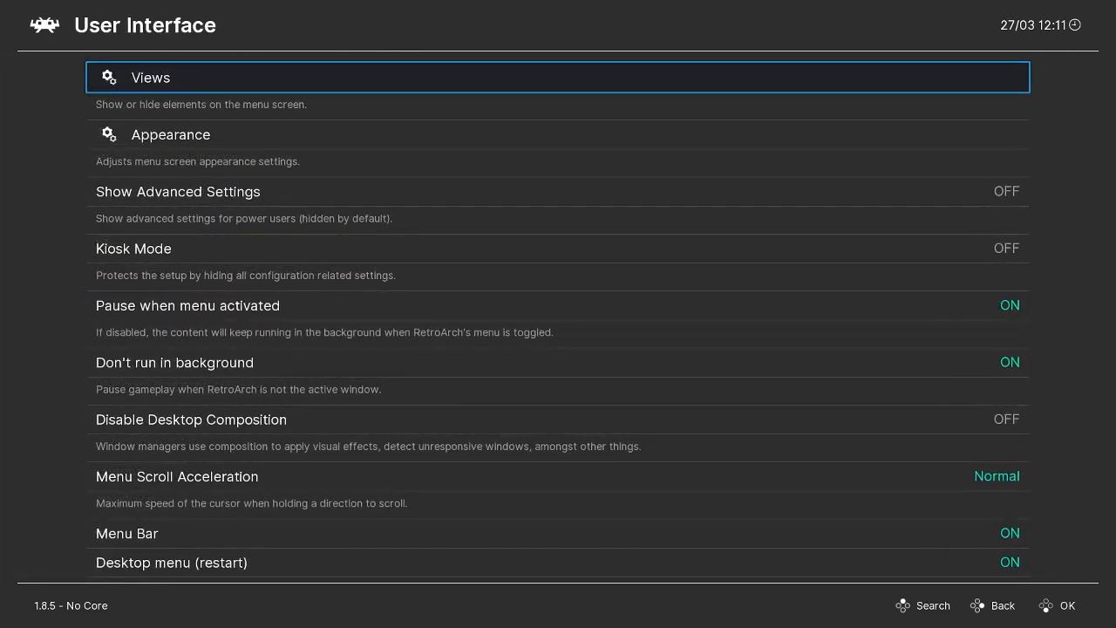
key("Return")
Step: Turn off the Netplay, Video, Music and Image tabs in the Views options
key("Up")
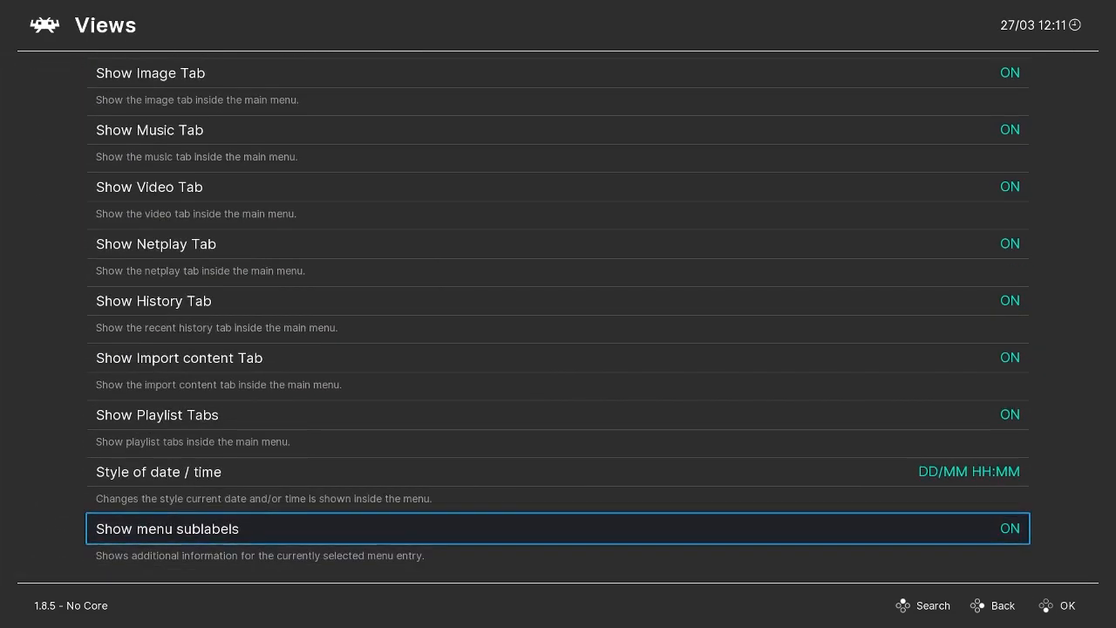
key("Up")
key("Up")
key("Up")
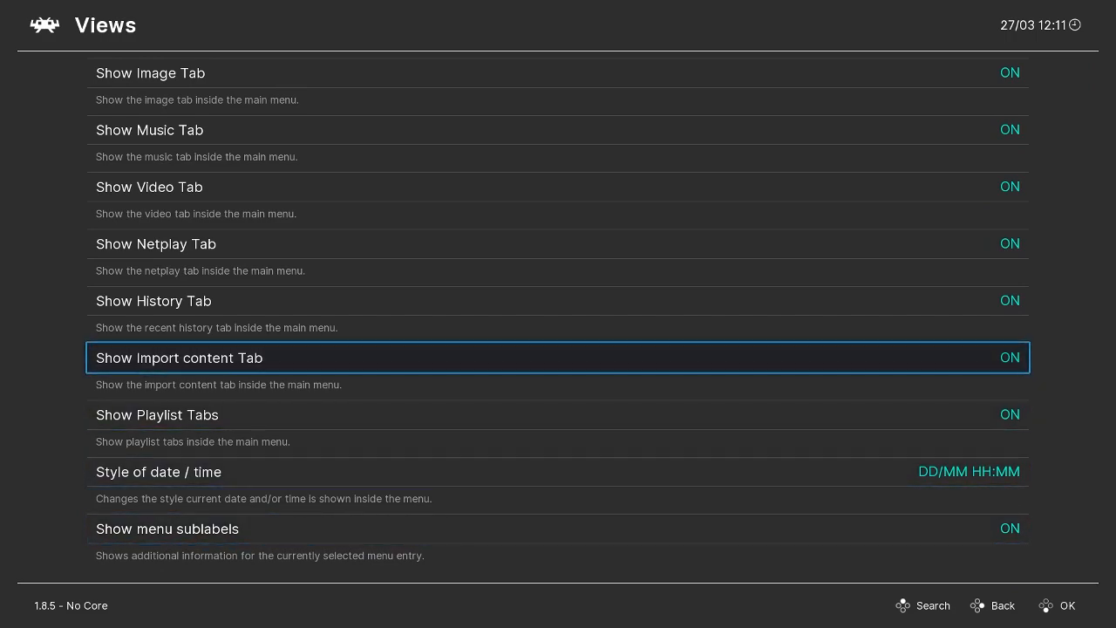
key("Up")
key("Up")
key("Return")
key("Up")
key("Return")
key("Up")
key("Return")
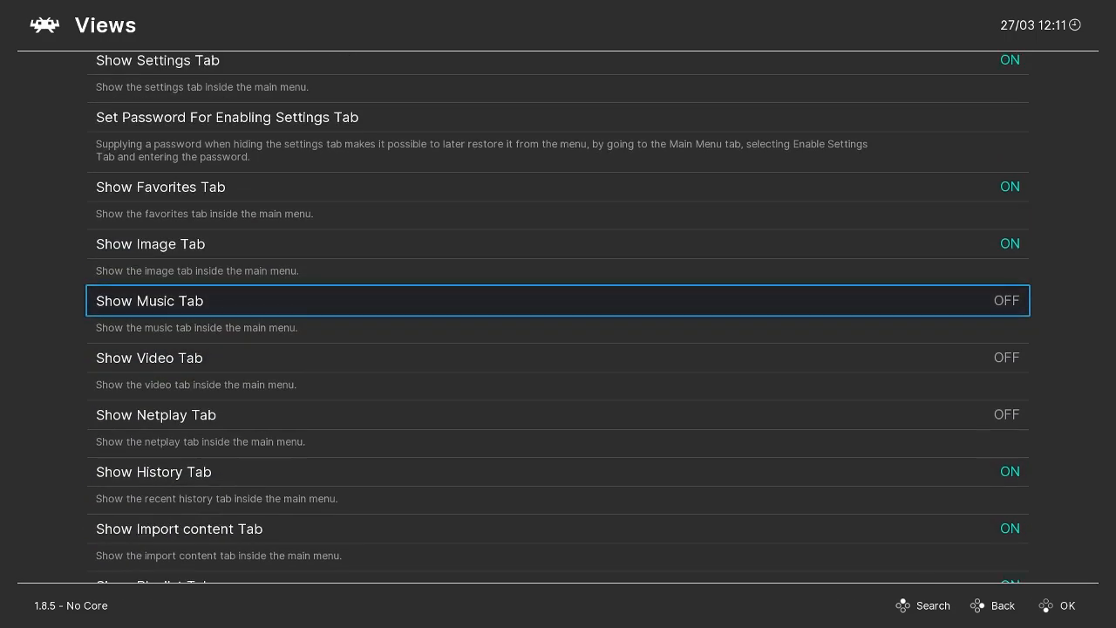
key("Up")
key("Return")
Step: Go back to the Main Menu and restart RetroArch
key("BackSpace")
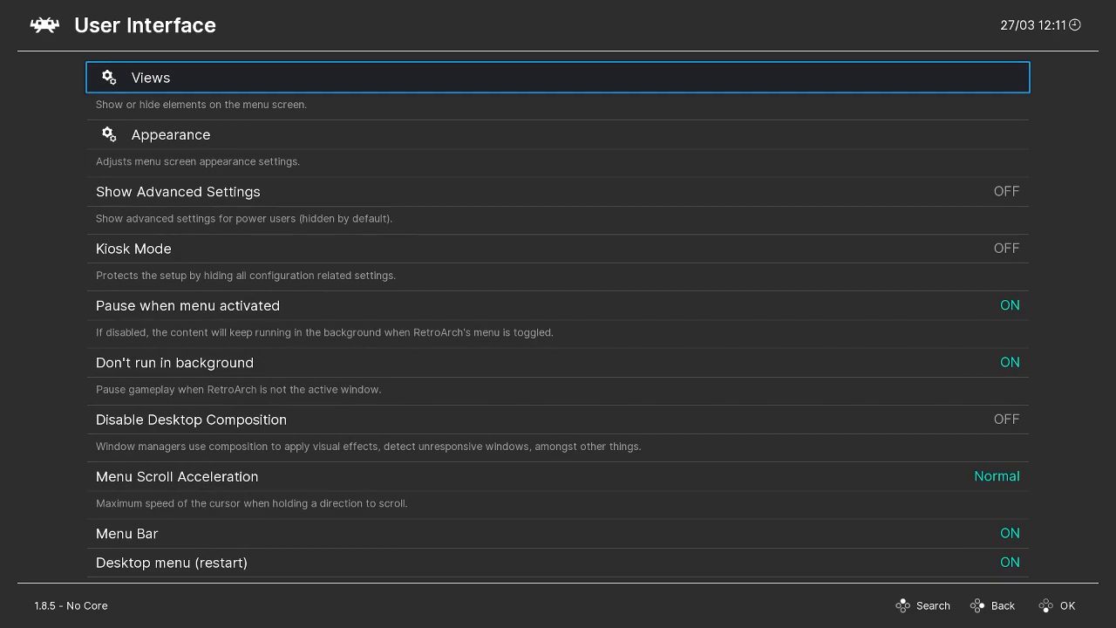
key("BackSpace")
key("BackSpace")
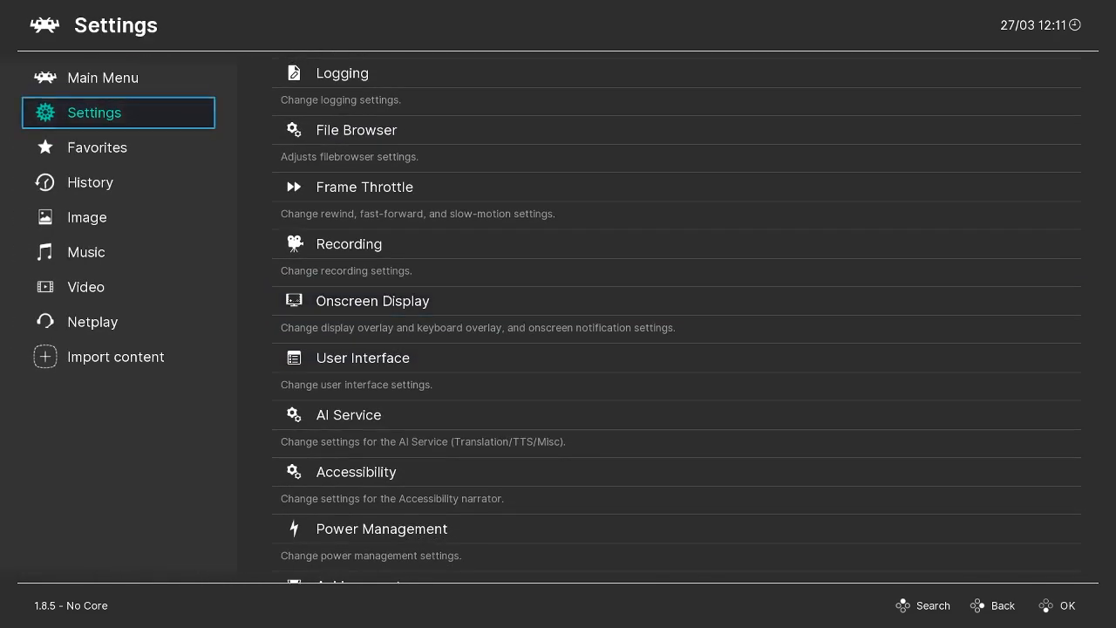
key("Up")
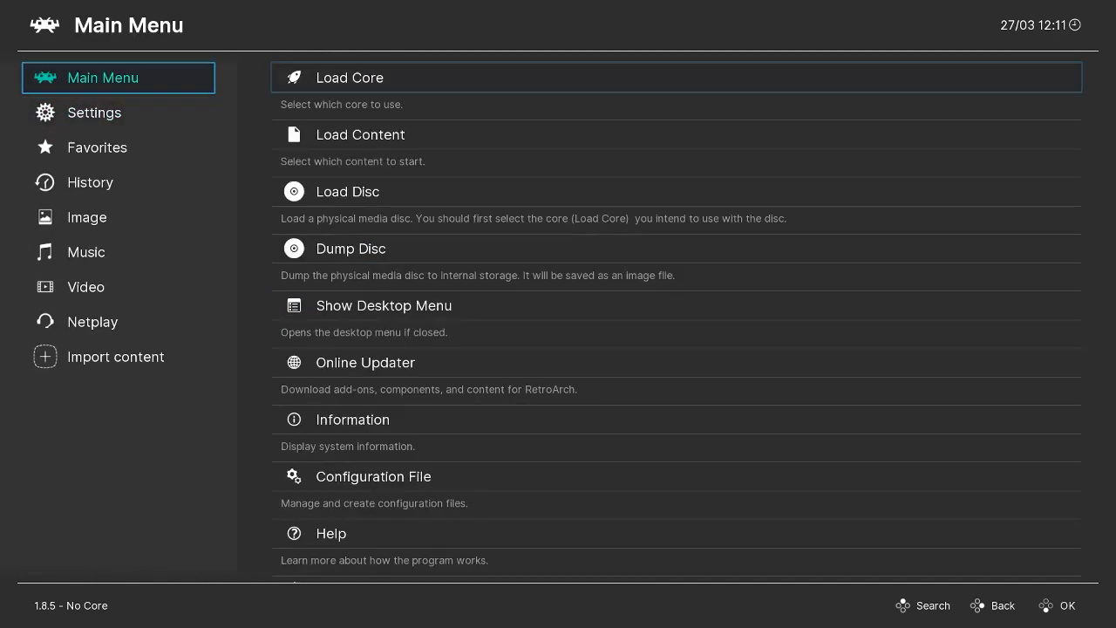
key("Right")
key("Down")
key("Down")
key("Down")
key("Down")
key("Down")
key("Down")
key("Down")
key("Down")
key("Down")
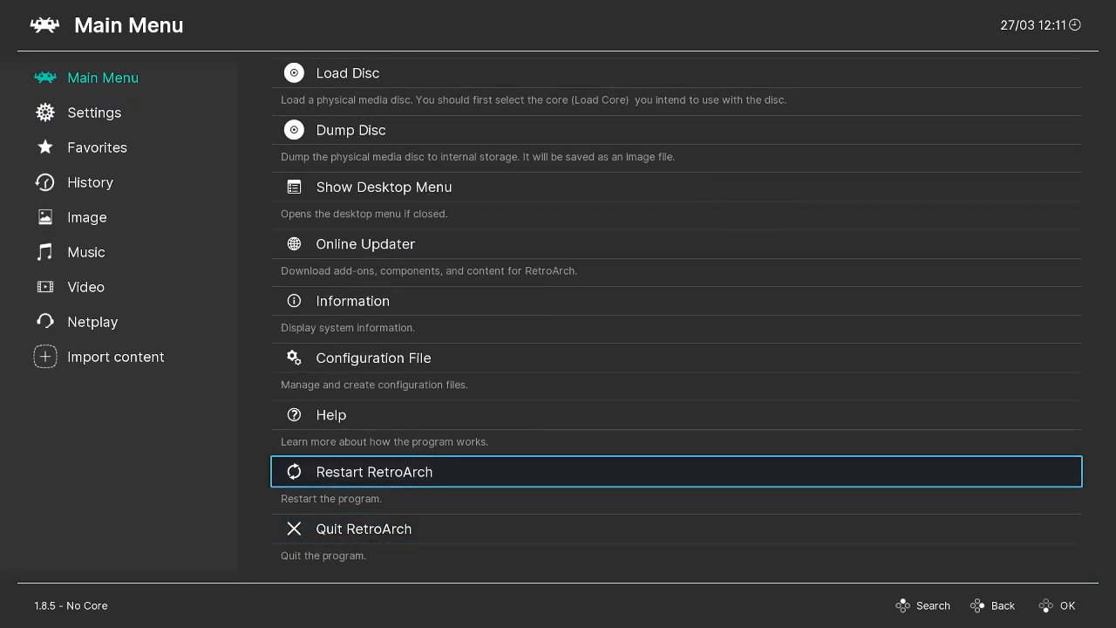
key("Return")
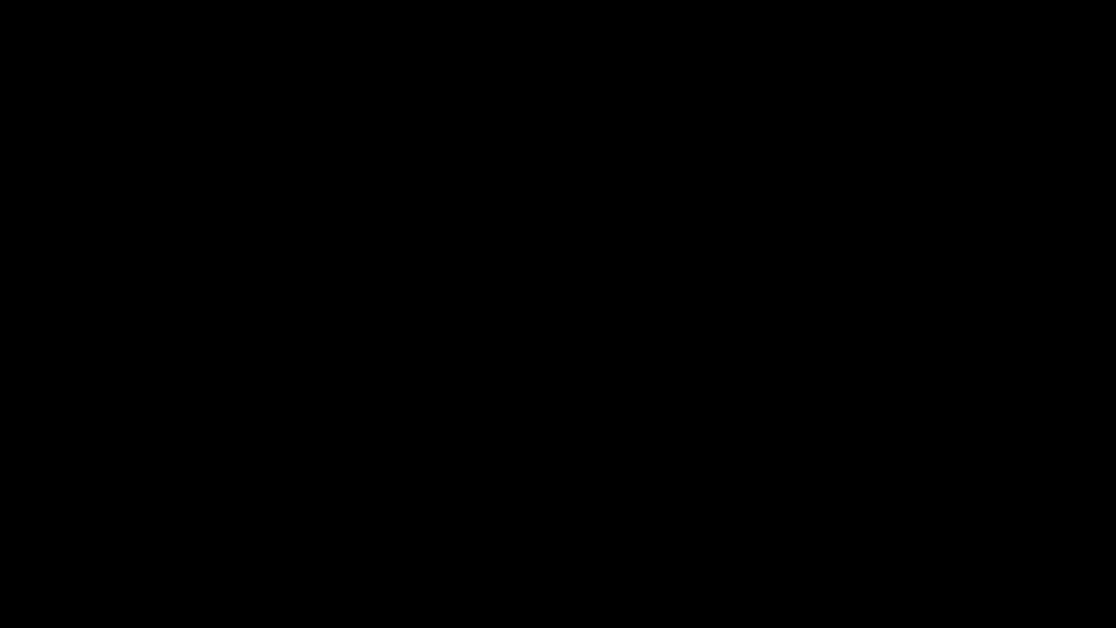
Step: Look through the remaining main menu categories down to Import content
key("Left")
key("Down")
key("Down")
key("Down")
key("Up")
key("Up")
key("Up")
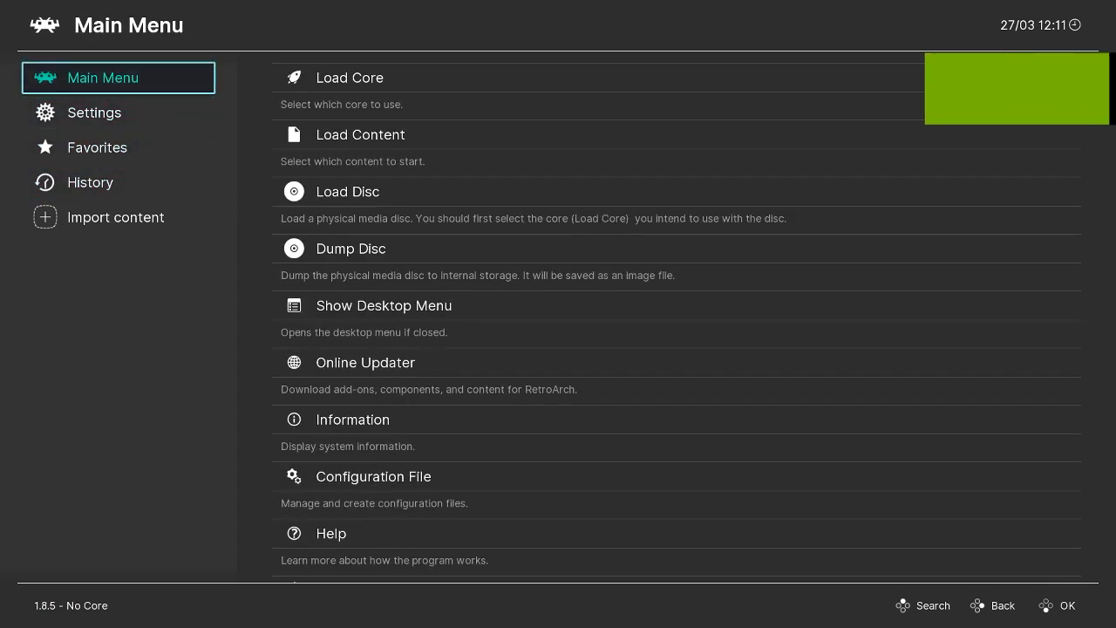
key("Down")
key("Down")
key("Down")
key("Down")
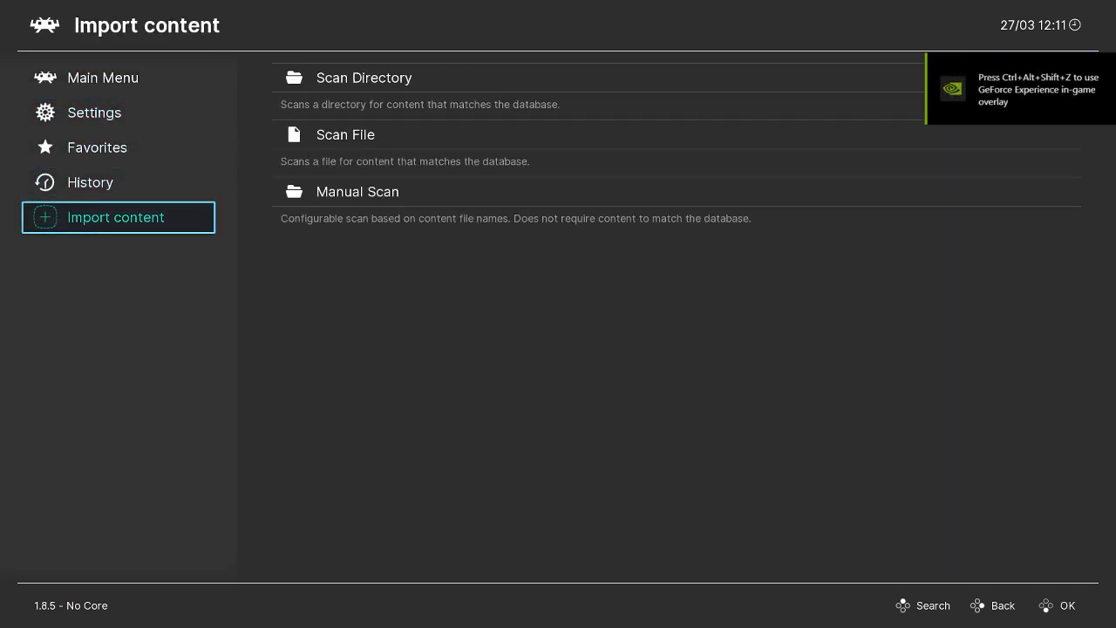
Step: Open Manual Scan and set its content directory to Y:\games\Emulation\Roms\Nintendo - Gamecube
key("Right")
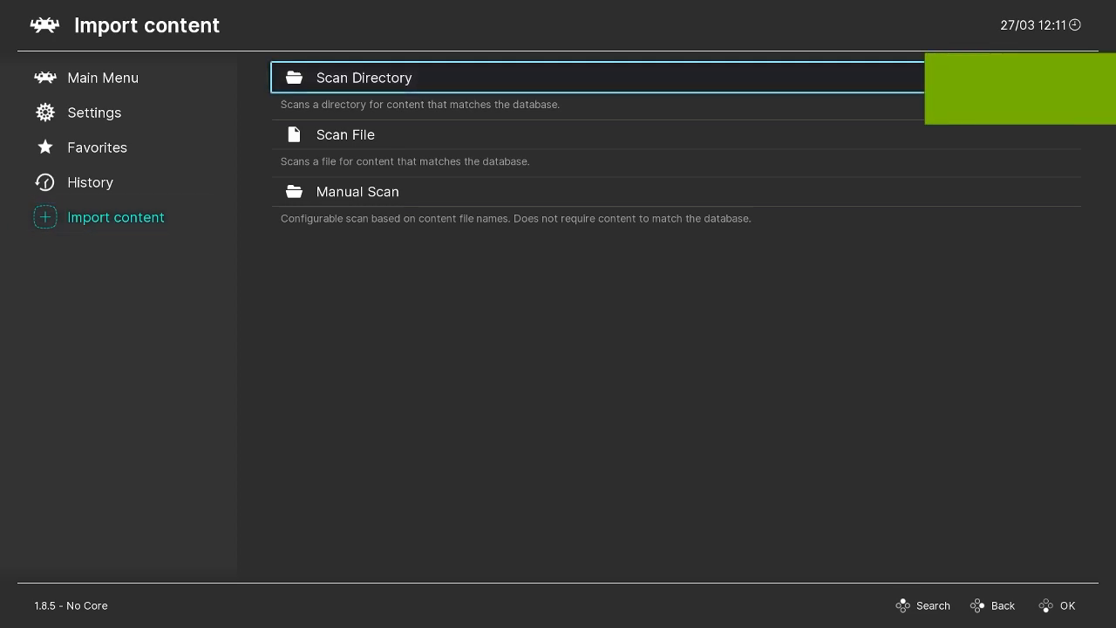
key("Down")
key("Down")
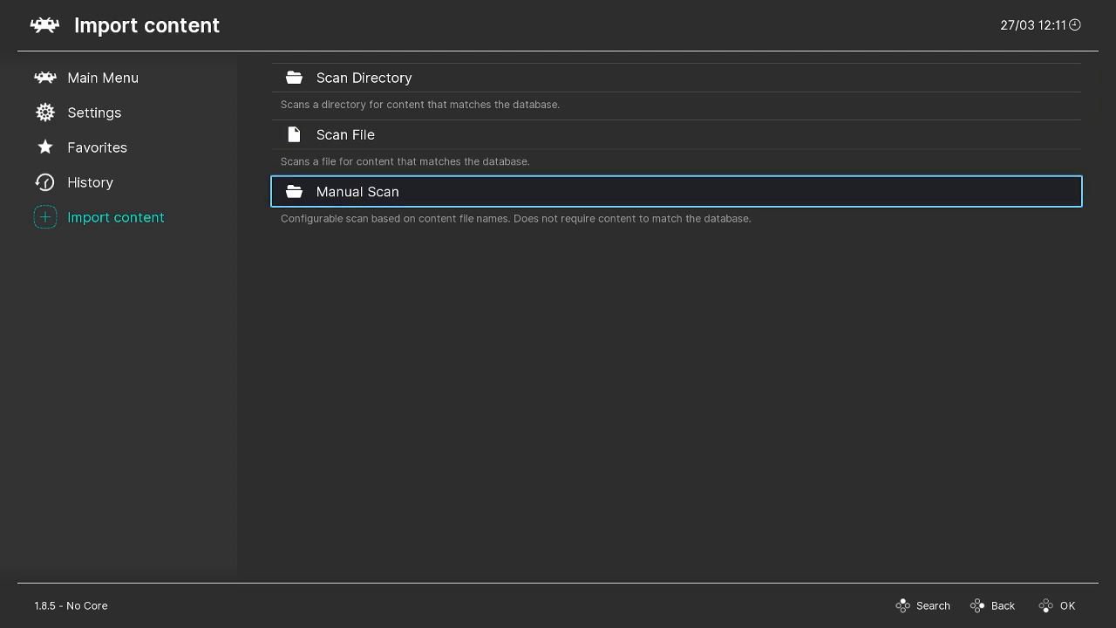
key("Down")
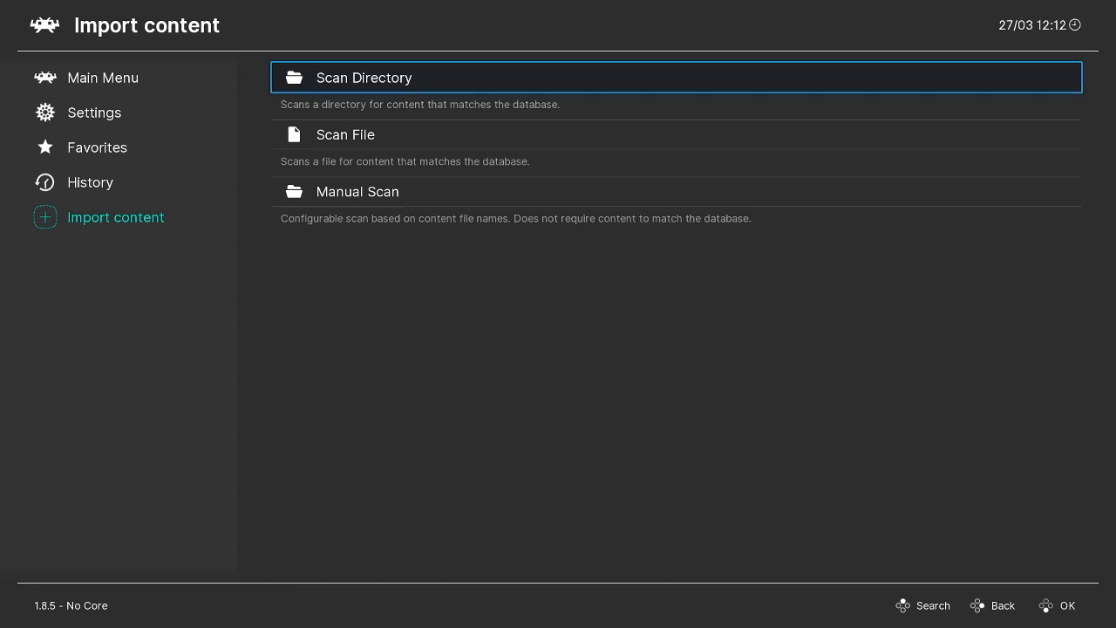
key("Down")
key("Down")
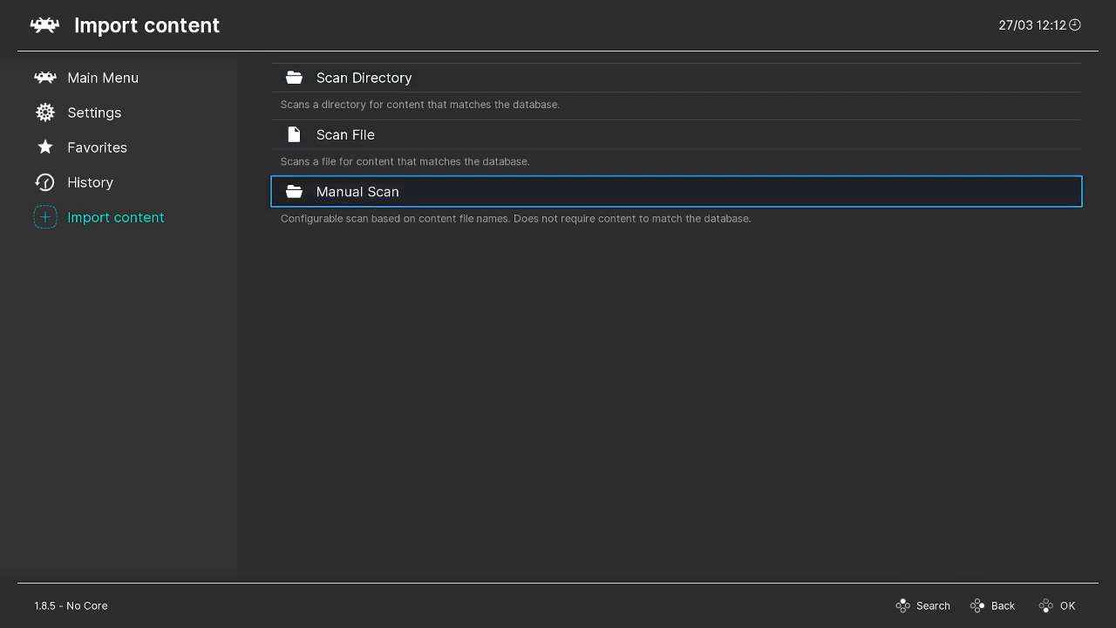
key("Return")
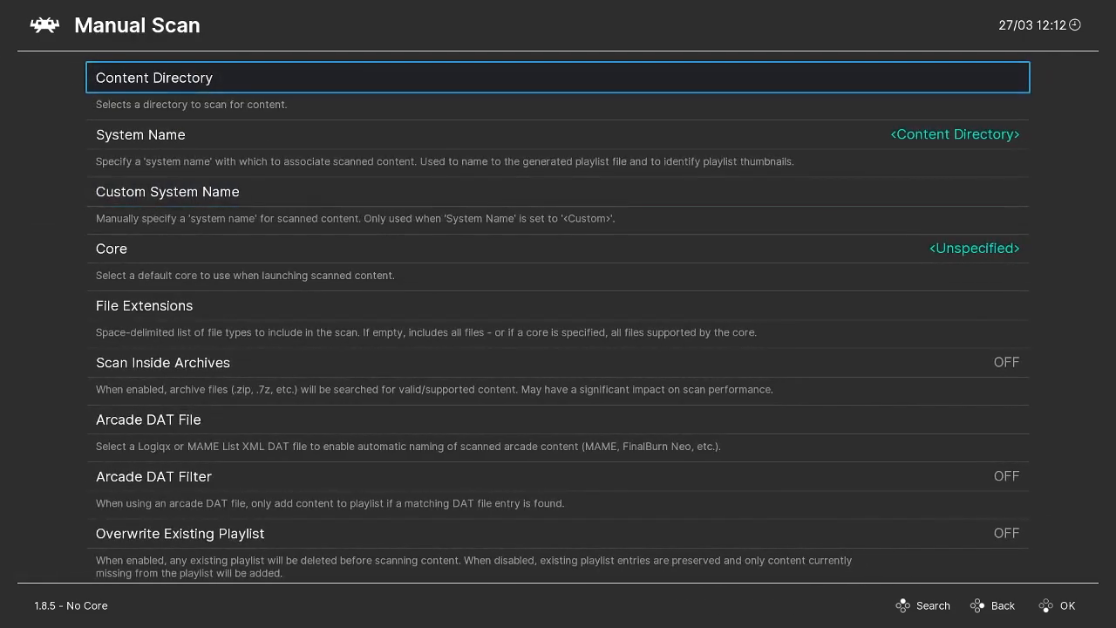
key("Return")
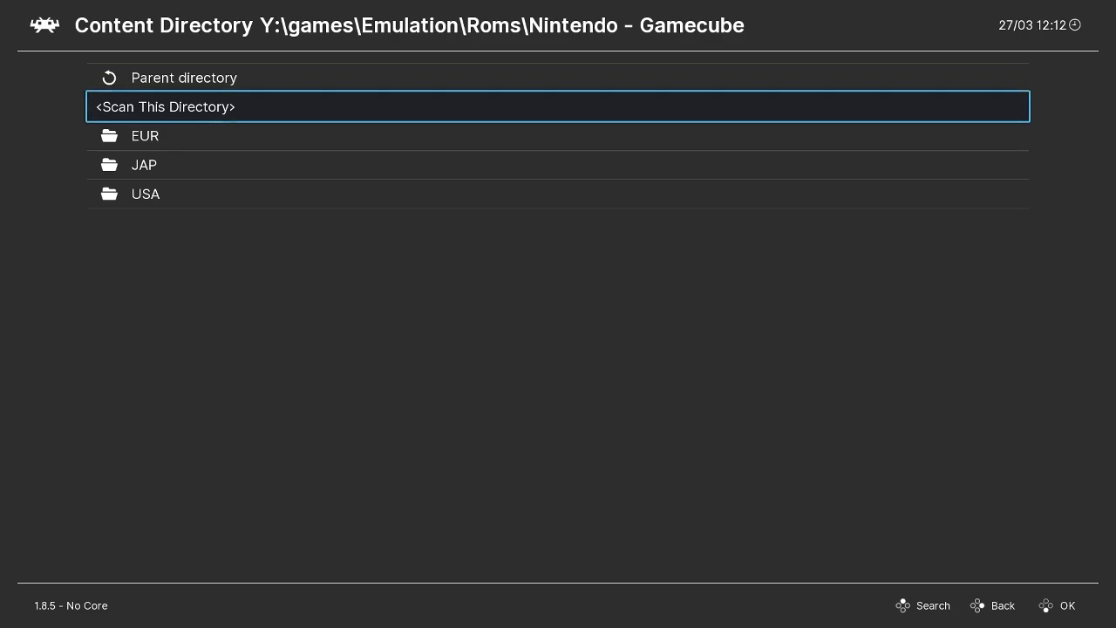
key("Return")
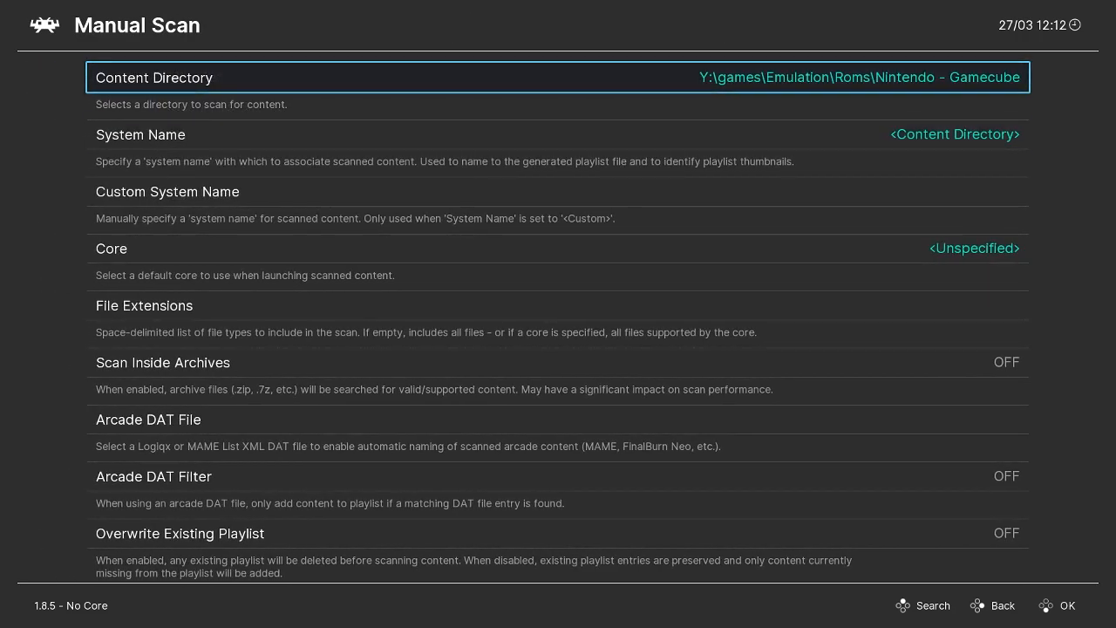
Step: Set the manual scan's system name to Nintendo - GameCube
key("Down")
key("Return")
key("Down")
key("Down")
key("Down")
key("Down")
key("Down")
key("Down")
key("Down")
key("Down")
key("Down")
key("Down")
key("Down")
key("Down")
key("Down")
key("Down")
key("Down")
key("Down")
key("Down")
key("Down")
key("Down")
key("Down")
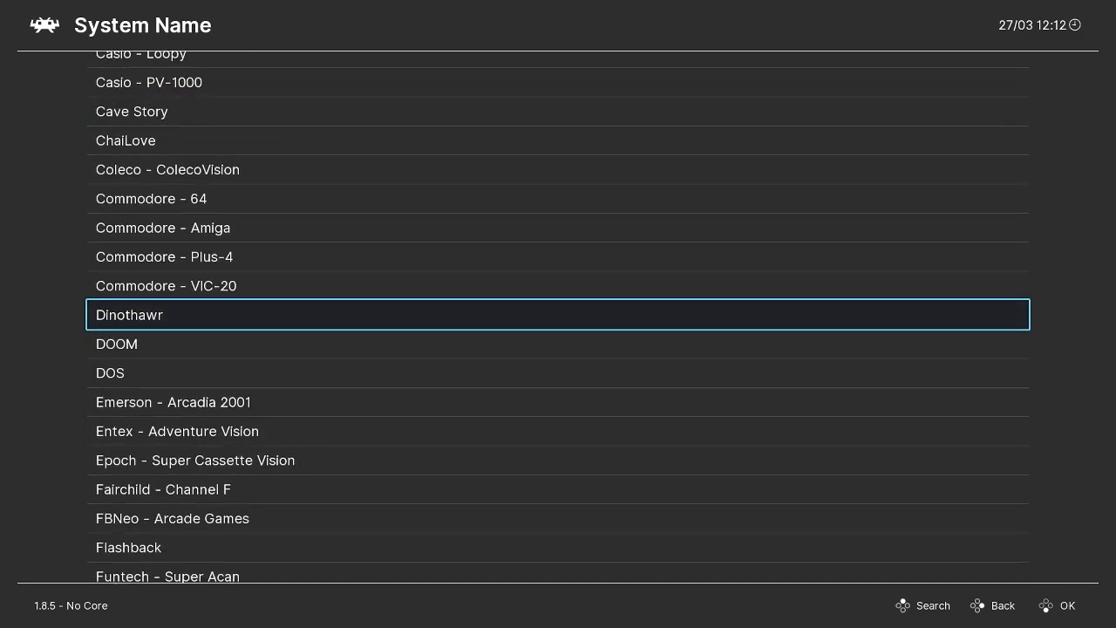
key("Up")
key("Up")
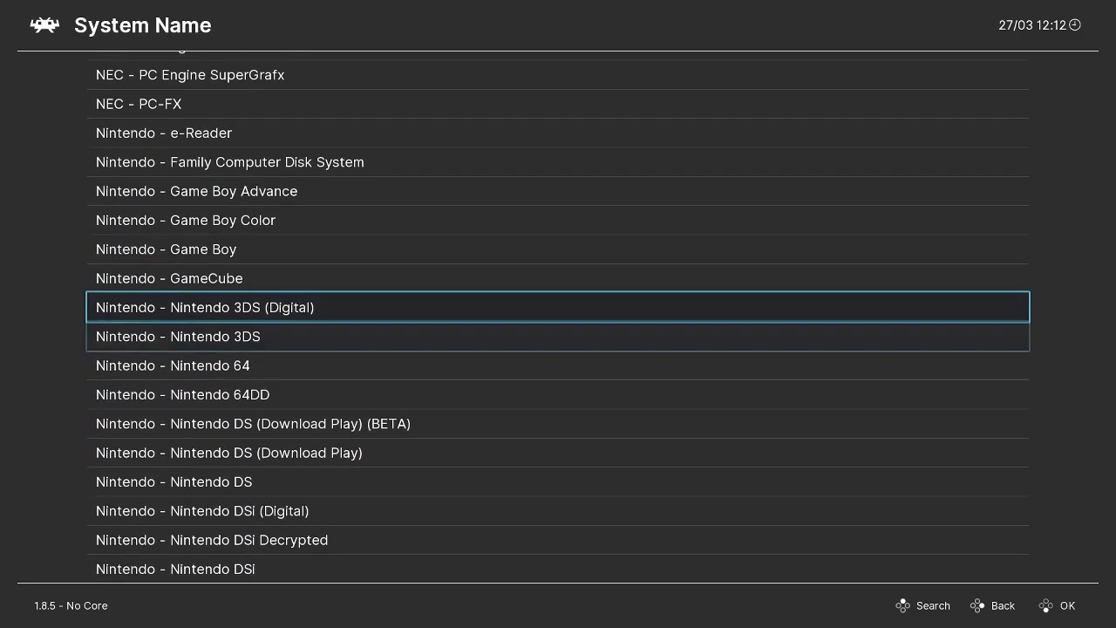
key("Return")
Step: Start the manual scan with the core left unspecified and return to Import content
key("Down")
key("Down")
key("Down")
key("Down")
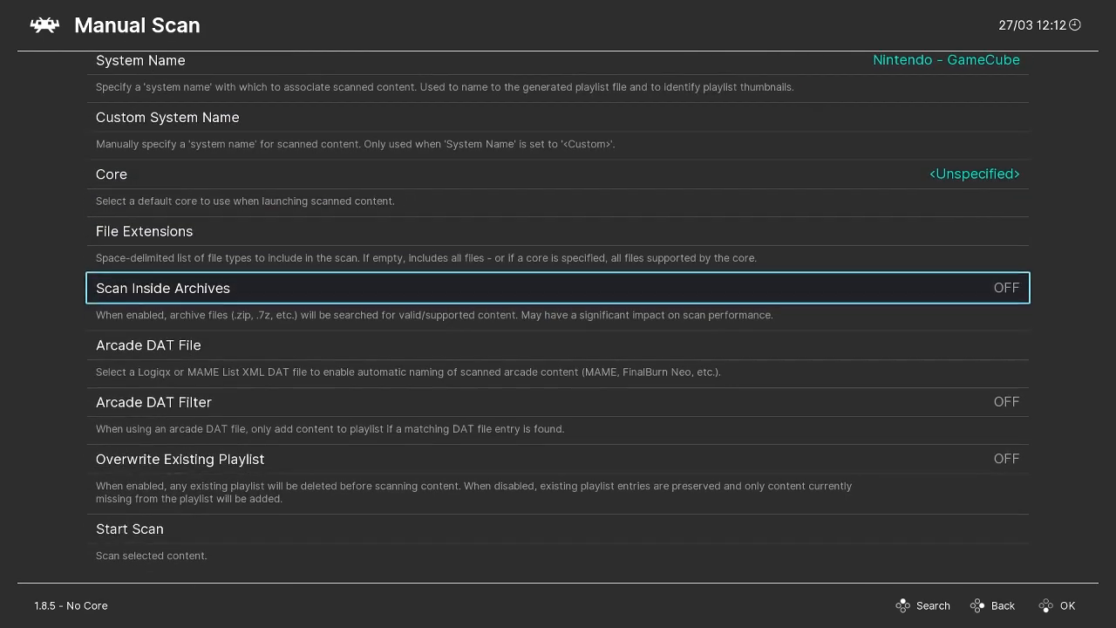
key("Up")
key("Up")
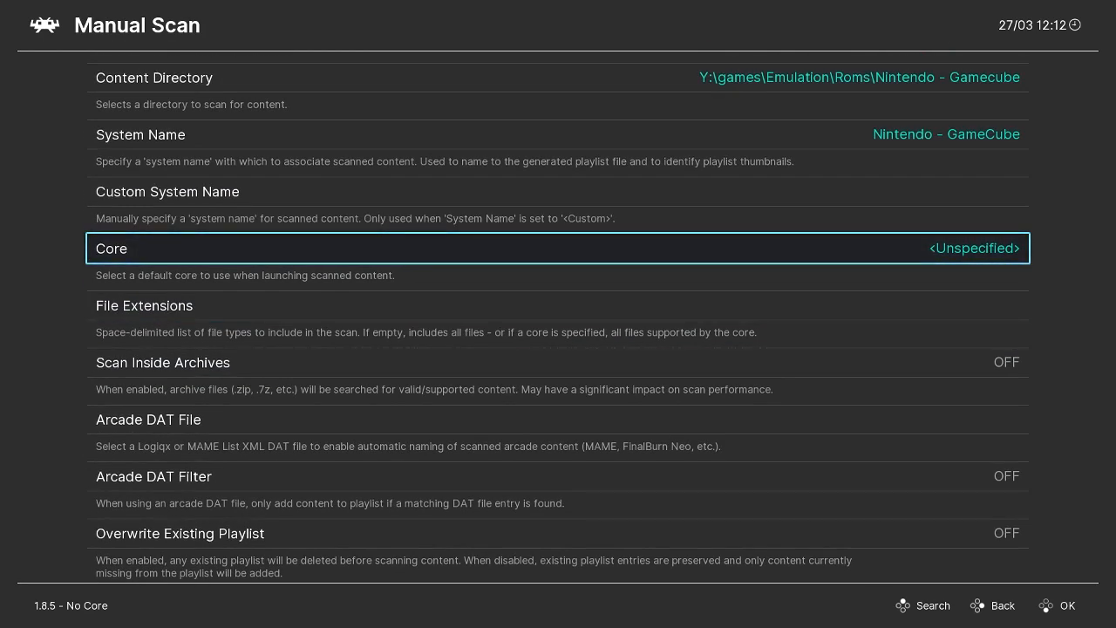
key("Down")
key("Down")
key("Down")
key("Down")
key("Down")
key("Down")
key("Return")
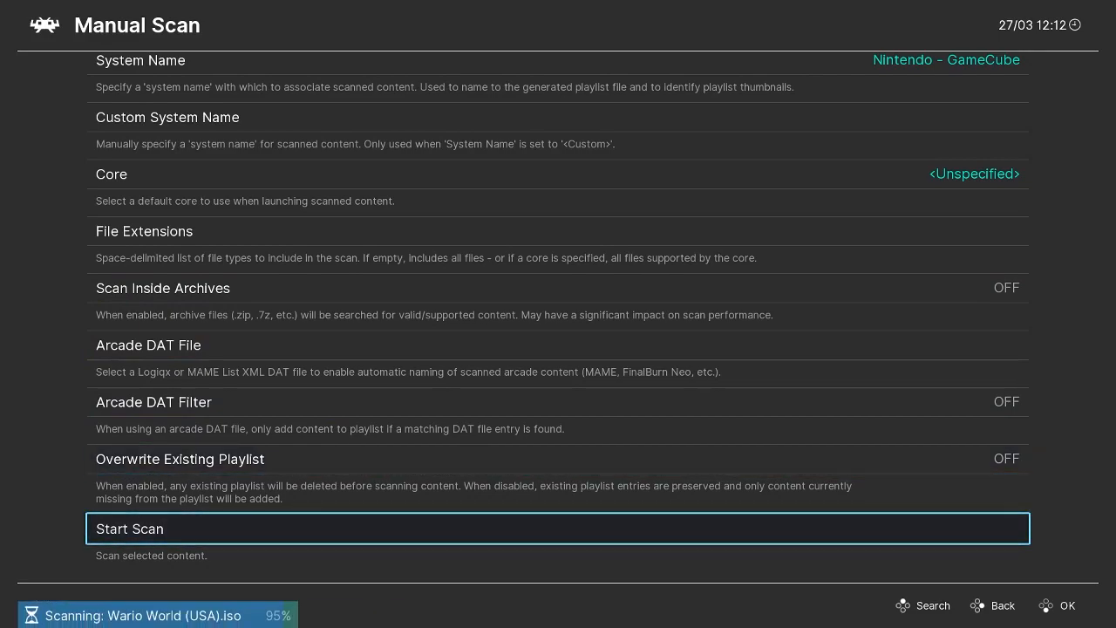
key("BackSpace")
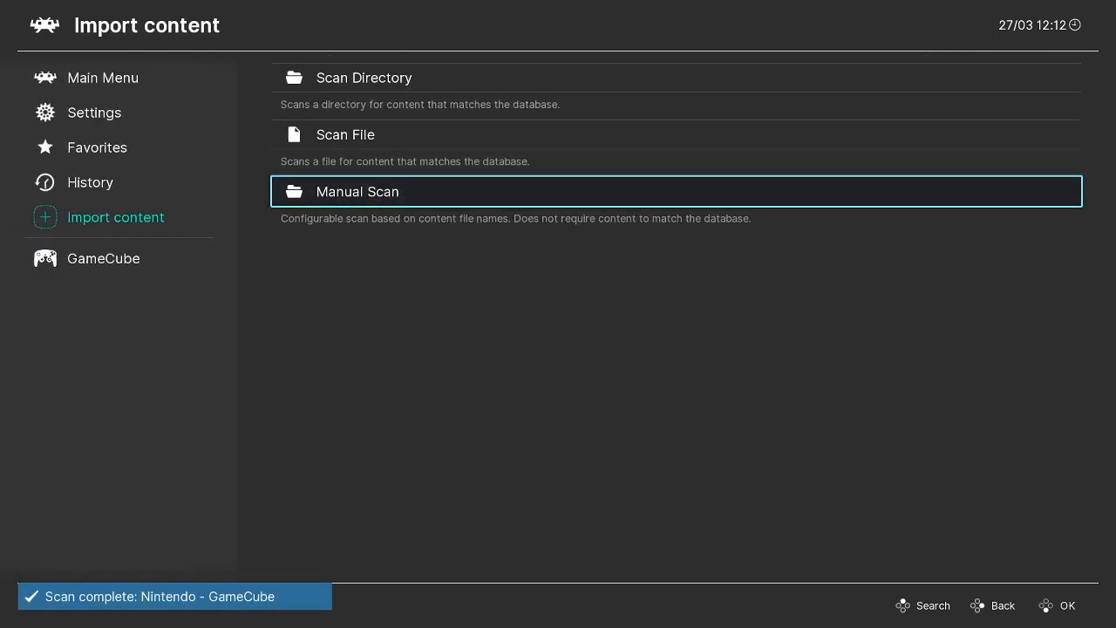
Step: Remove the three IPL entries from the GameCube playlist and return to its first game
key("Left")
key("Down")
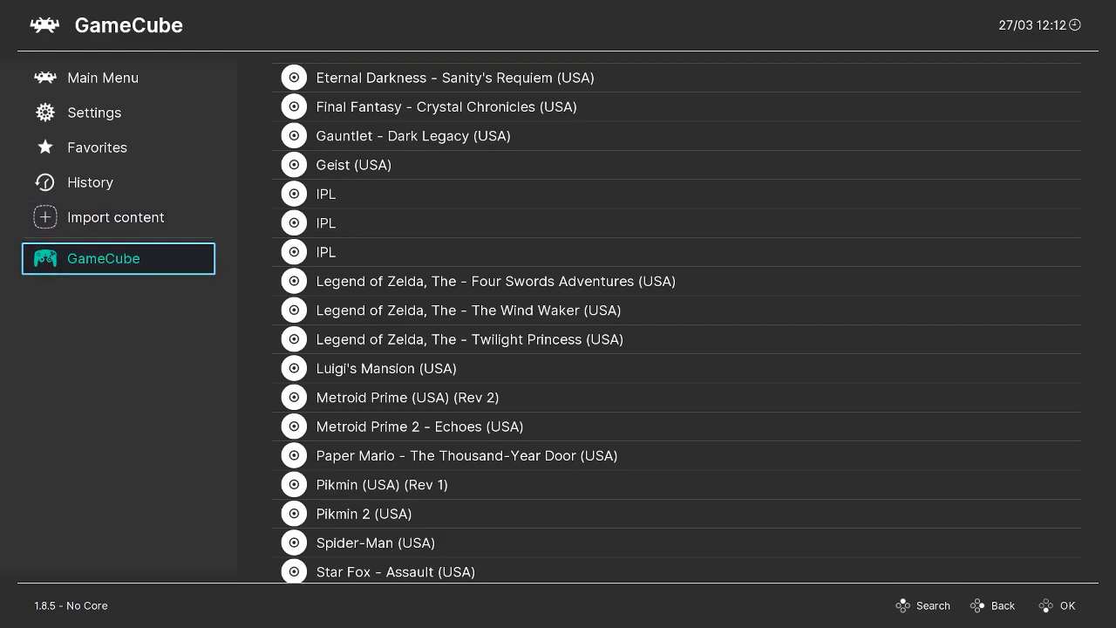
key("Right")
key("Down")
key("Down")
key("Down")
key("Down")
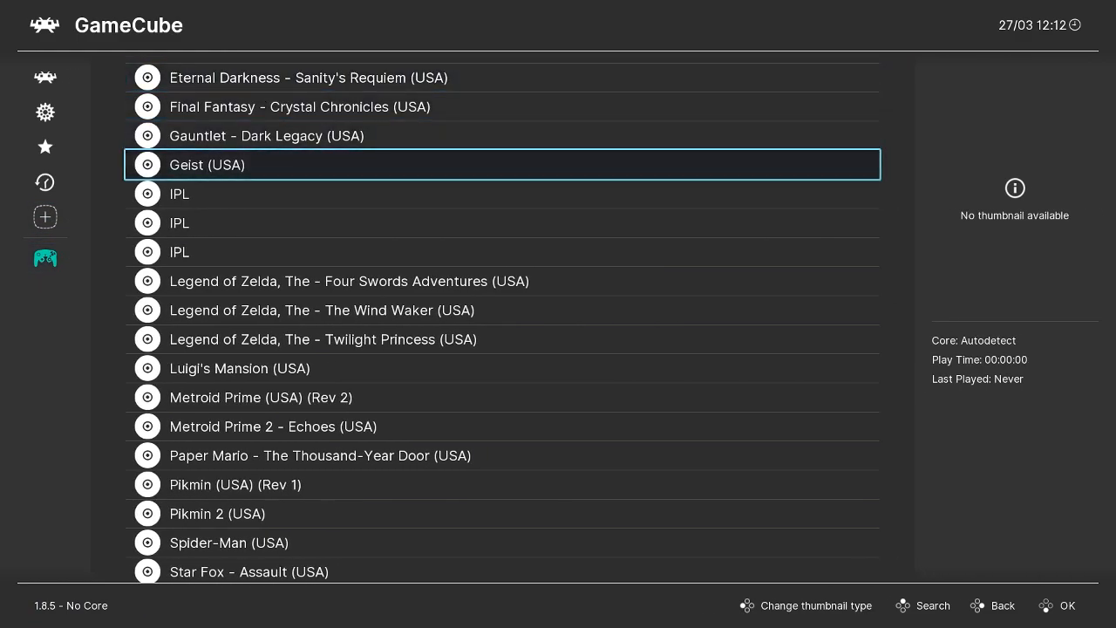
key("Return")
key("Down")
key("Down")
key("Down")
key("BackSpace")
key("Down")
key("Return")
key("Down")
key("Down")
key("BackSpace")
key("Return")
key("Down")
key("Down")
key("Return")
key("Down")
key("Down")
key("Up")
key("Up")
key("Up")
key("Up")
key("Up")
key("Up")
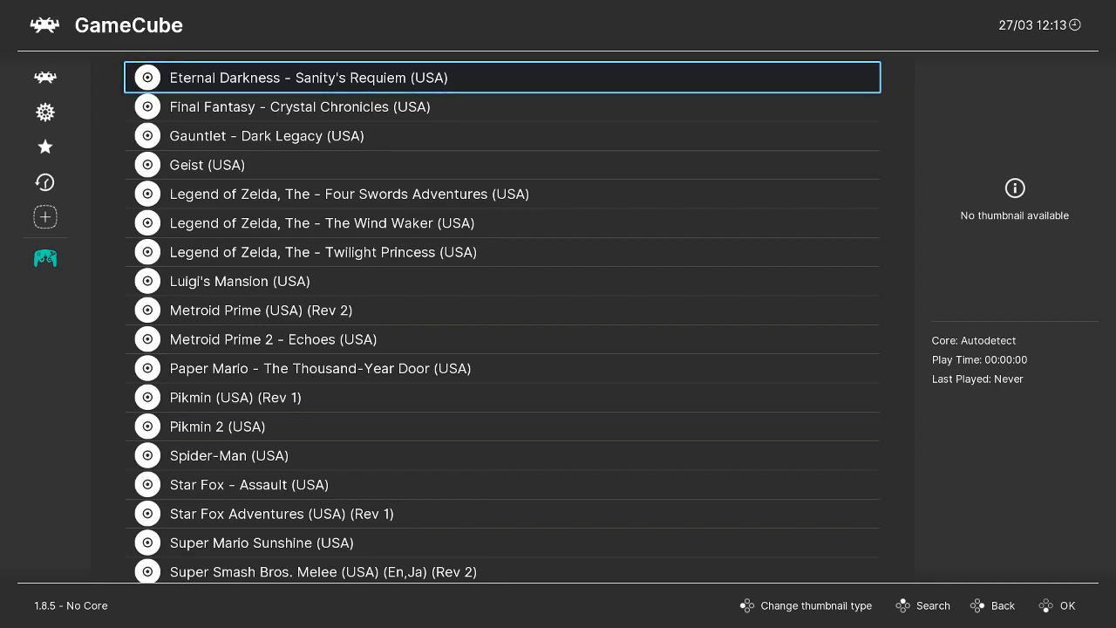
Step: Download thumbnails for Eternal Darkness - Sanity's Requiem and Final Fantasy - Crystal Chronicles
key("Return")
key("Up")
key("Return")
key("BackSpace")
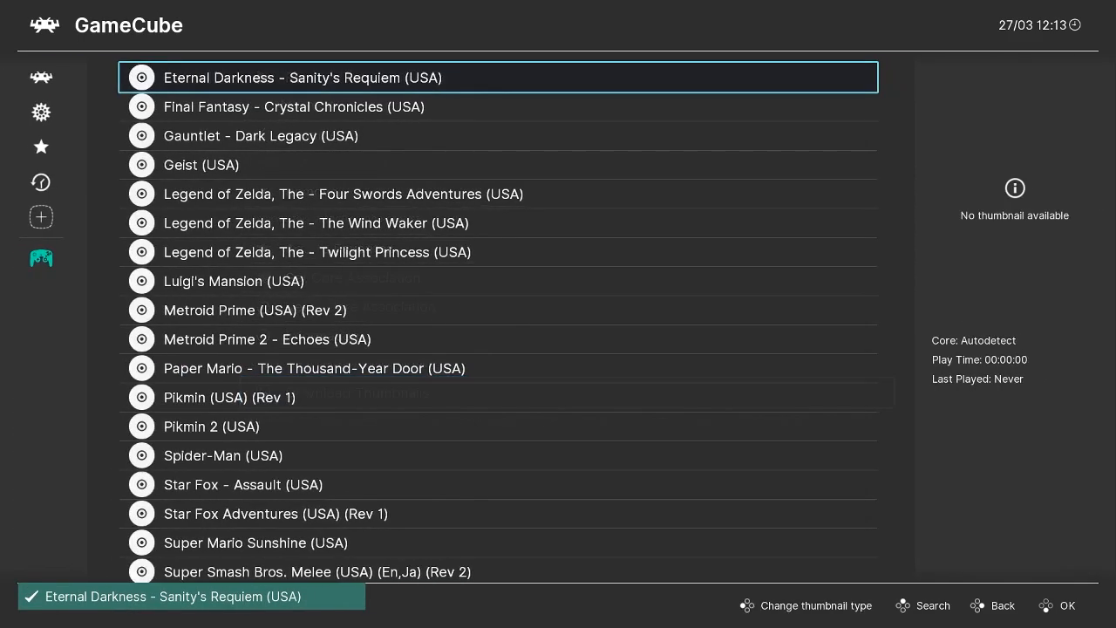
key("Return")
key("Up")
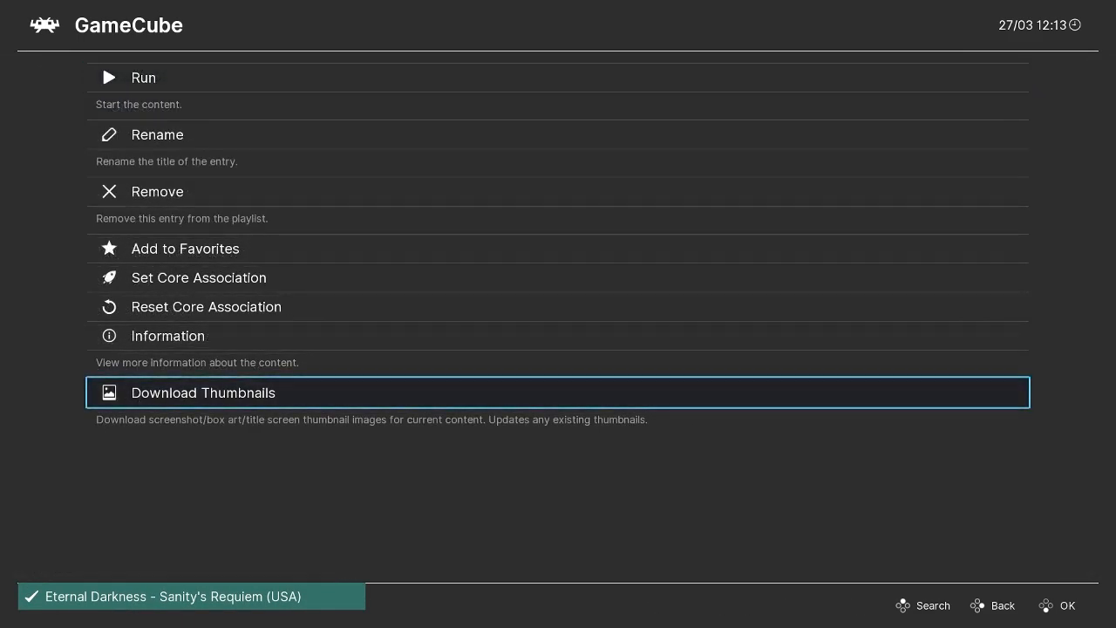
key("Return")
key("BackSpace")
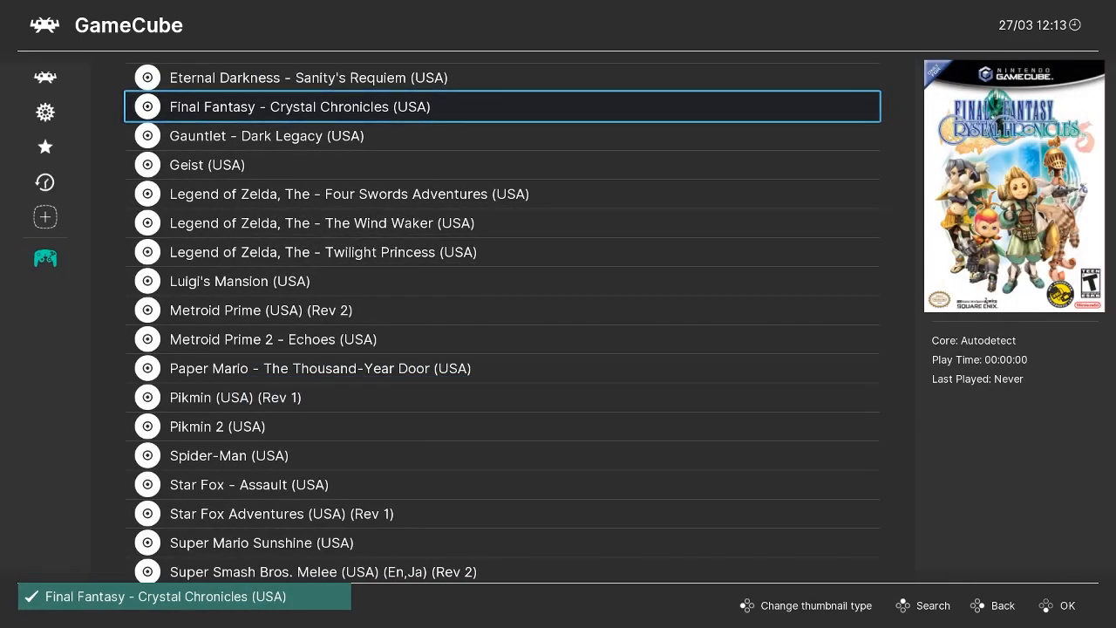
Step: Download thumbnails for Gauntlet - Dark Legacy and Geist, returning to the GameCube playlist
key("Down")
key("Return")
key("Up")
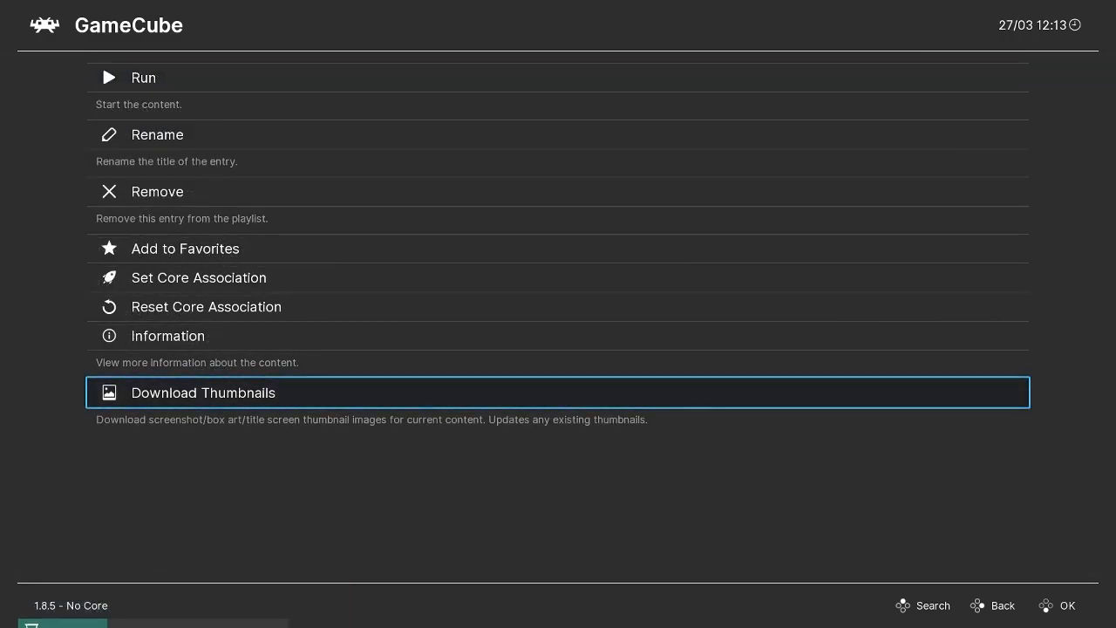
key("BackSpace")
key("Down")
key("Return")
key("Up")
key("Return")
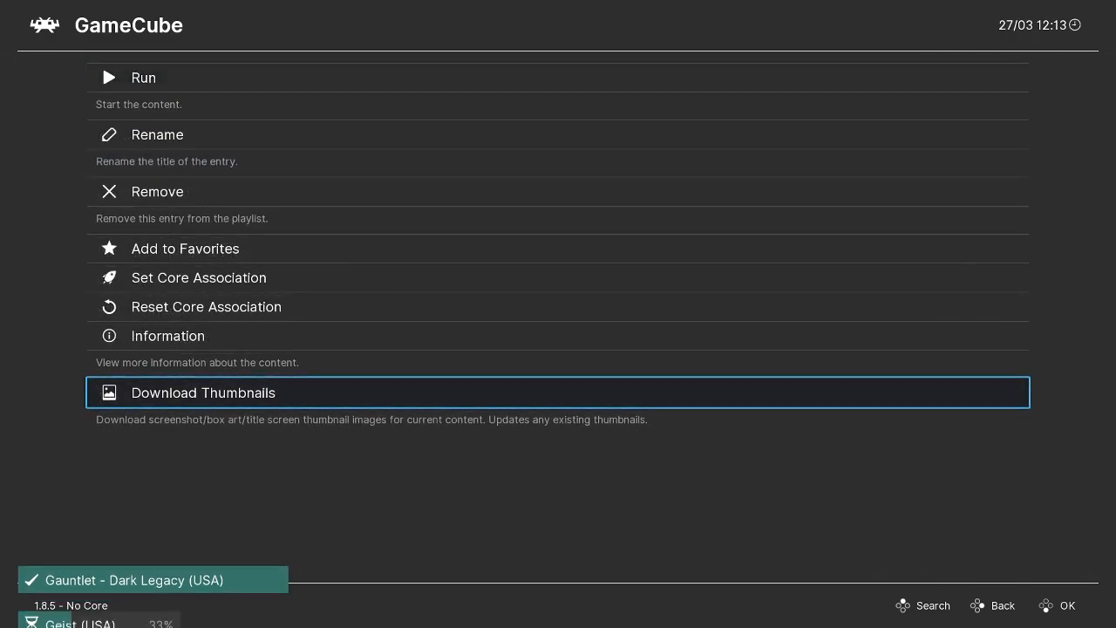
key("BackSpace")
key("Down")
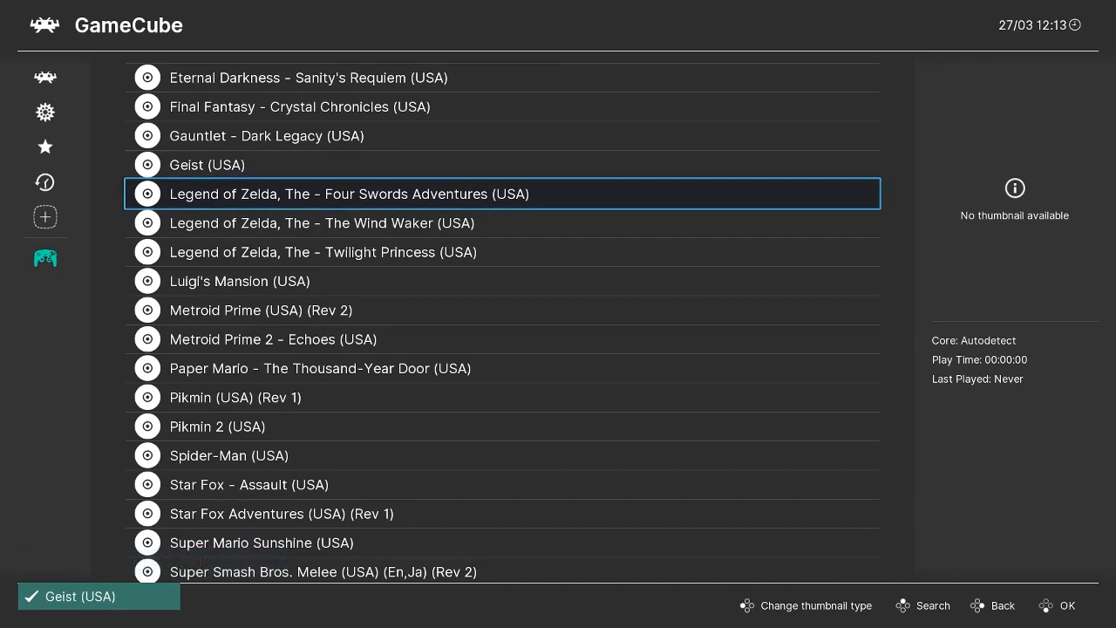
Step: Download thumbnails for Legend of Zelda, The - Four Swords Adventures and move on to The Wind Waker
key("Return")
key("Up")
key("Return")
key("BackSpace")
key("Down")
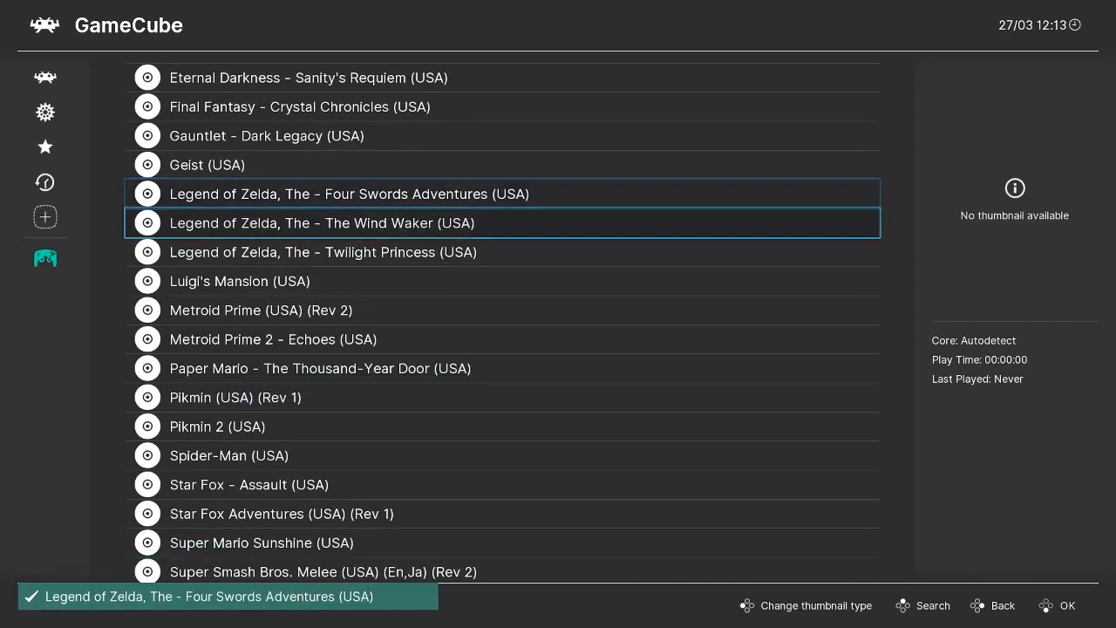
Step: Download thumbnails for The Wind Waker and Twilight Princess, returning to the GameCube playlist
key("Return")
key("Up")
key("Return")
key("BackSpace")
key("Down")
key("Return")
key("Up")
key("Return")
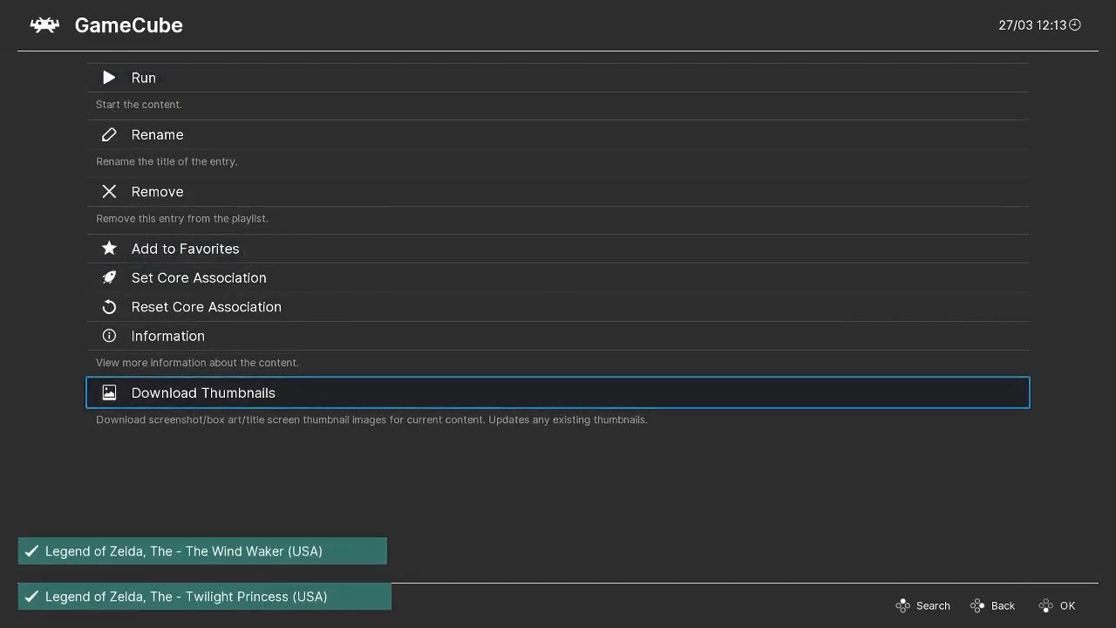
key("BackSpace")
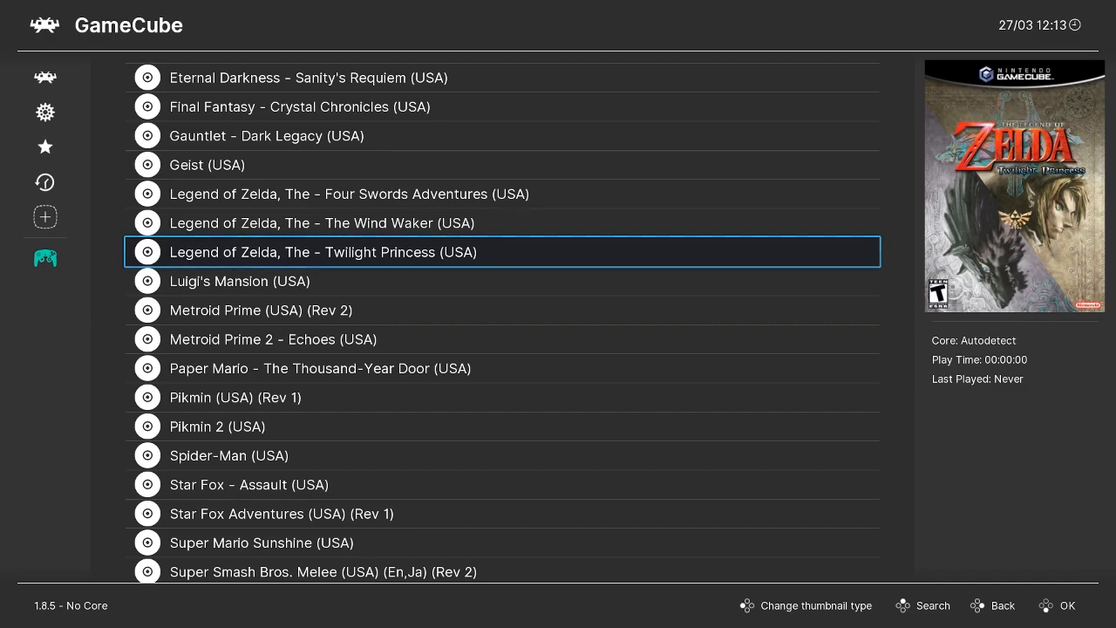
Step: Check the thumbnails of the GameCube games from Twilight Princess back up to Eternal Darkness
key("Up")
key("Up")
key("Up")
key("Up")
key("Up")
key("Up")
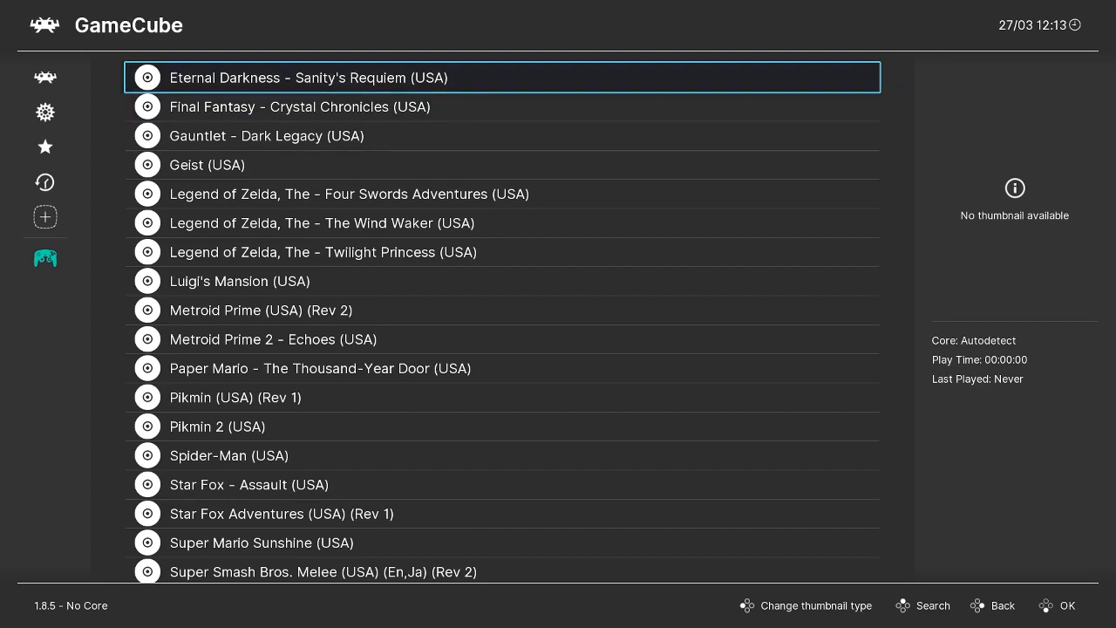
Step: Leave the GameCube playlist and open the Drivers page in Settings
key("Left")
key("Up")
key("Up")
key("Up")
key("Up")
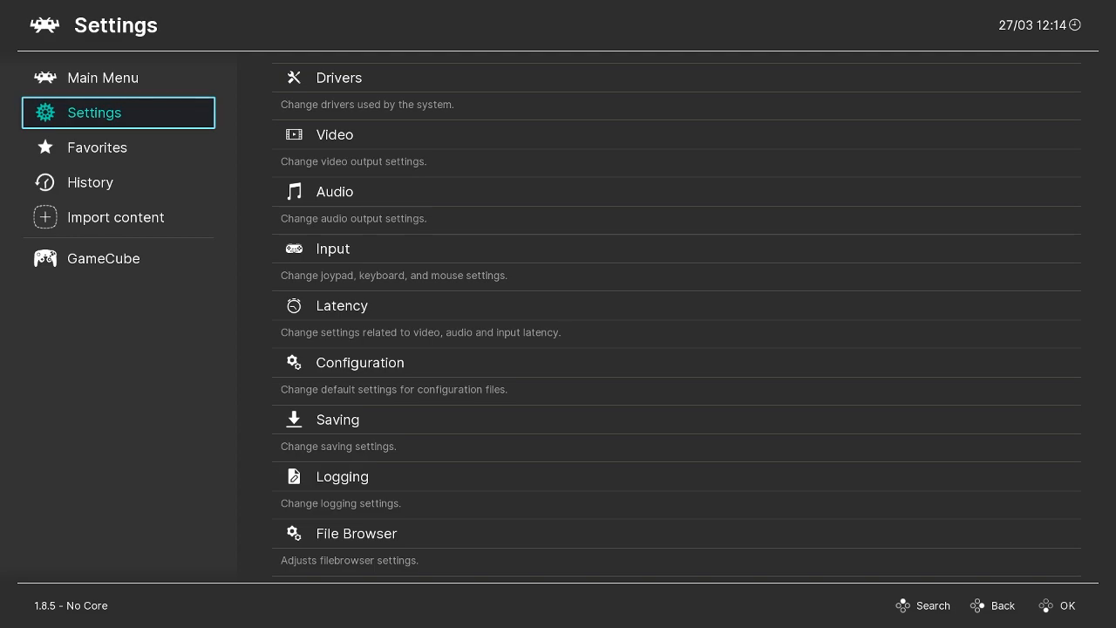
key("Right")
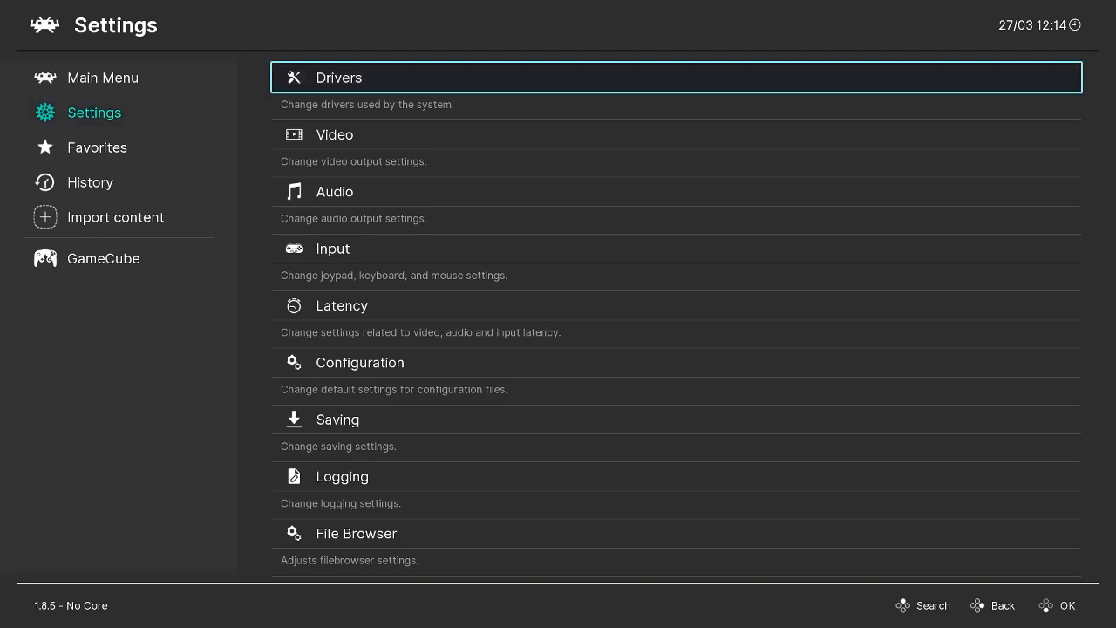
key("Down")
key("Down")
key("Up")
key("Up")
key("Return")
Step: Set the Menu driver to xmb
key("Down")
key("Down")
key("Down")
key("Down")
key("Down")
key("Down")
key("Down")
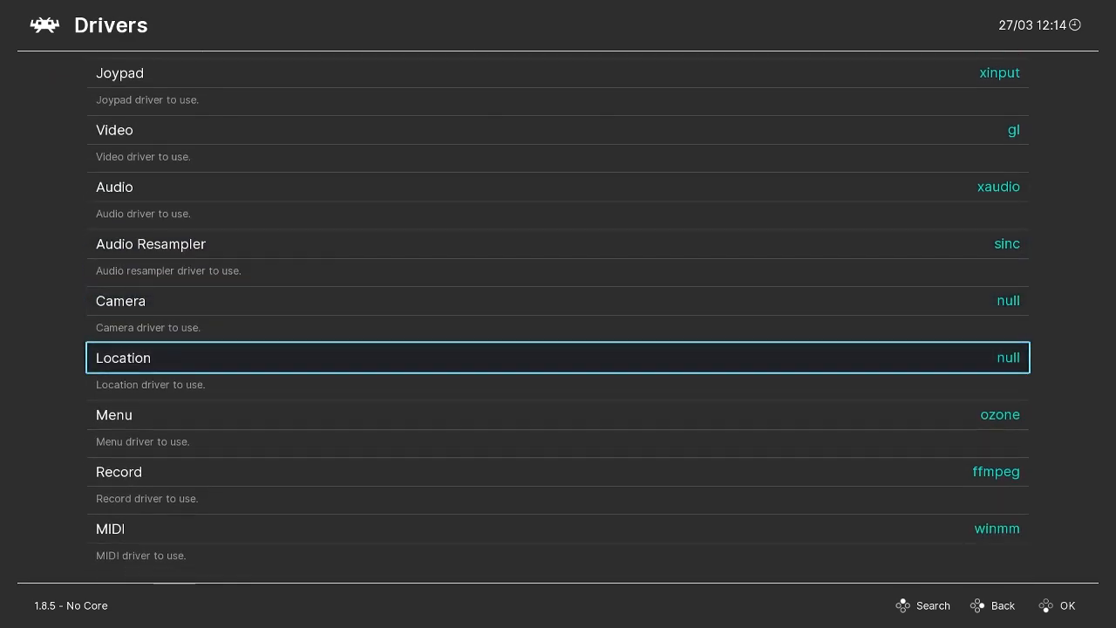
key("Return")
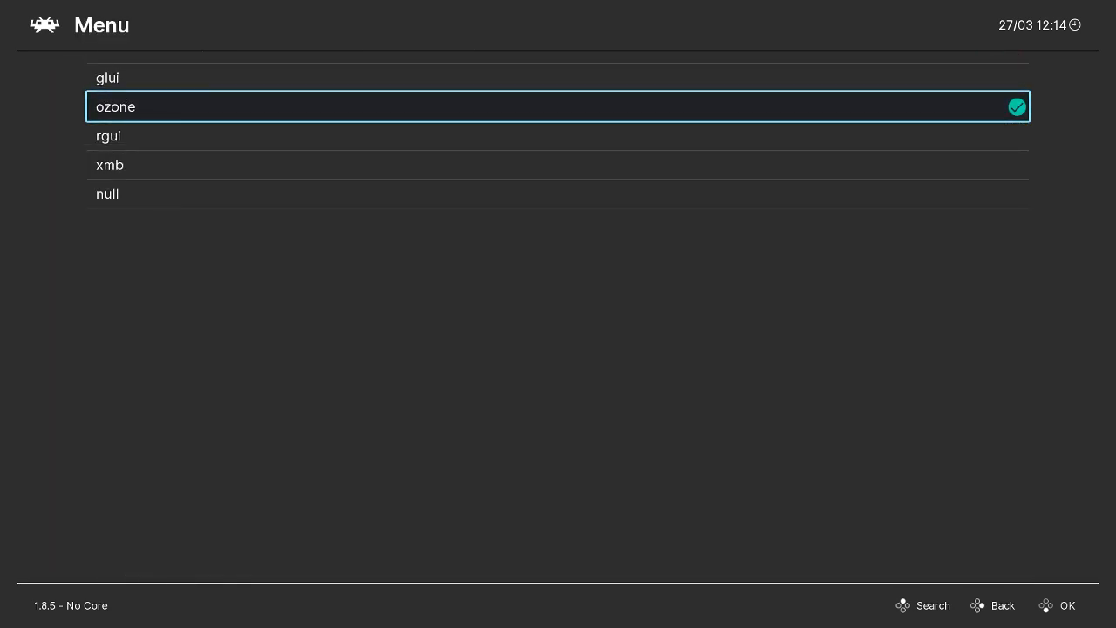
key("Down")
key("Down")
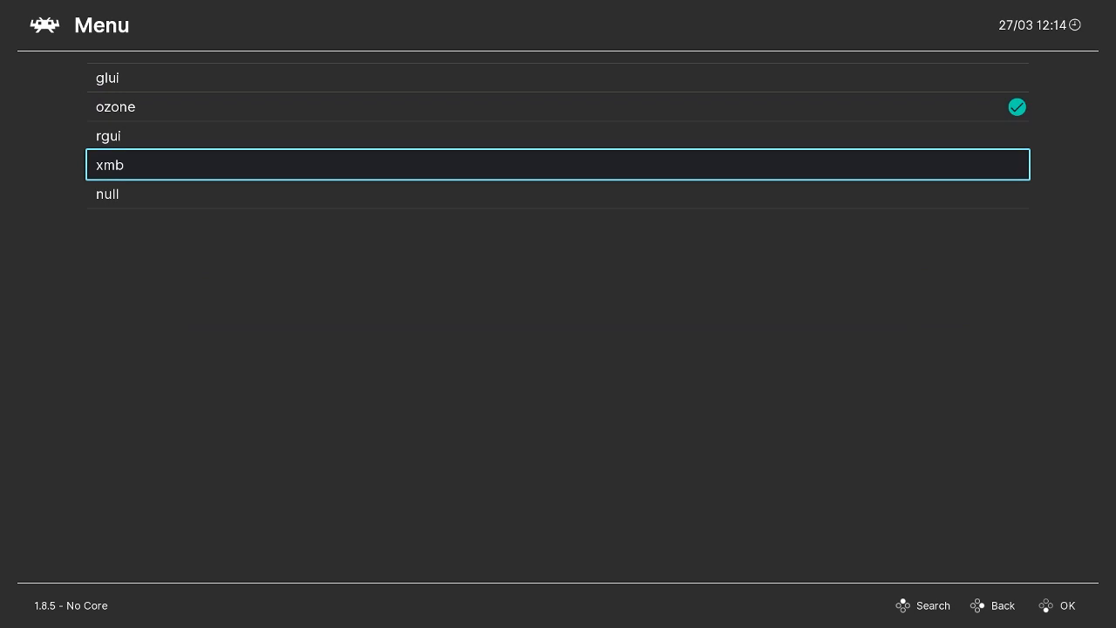
key("Up")
key("Up")
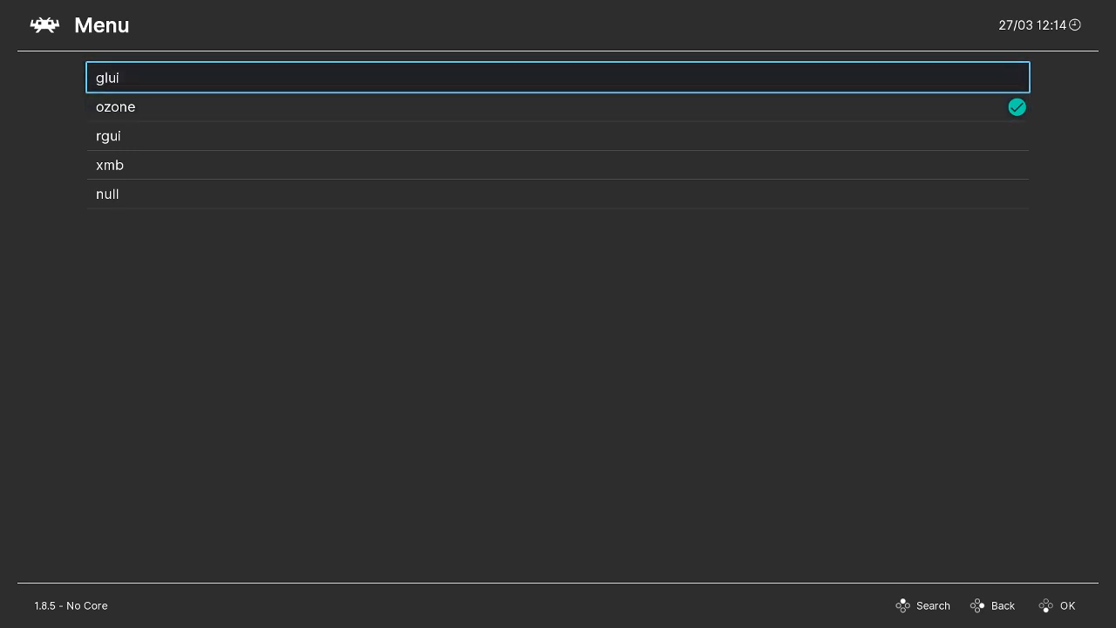
key("Down")
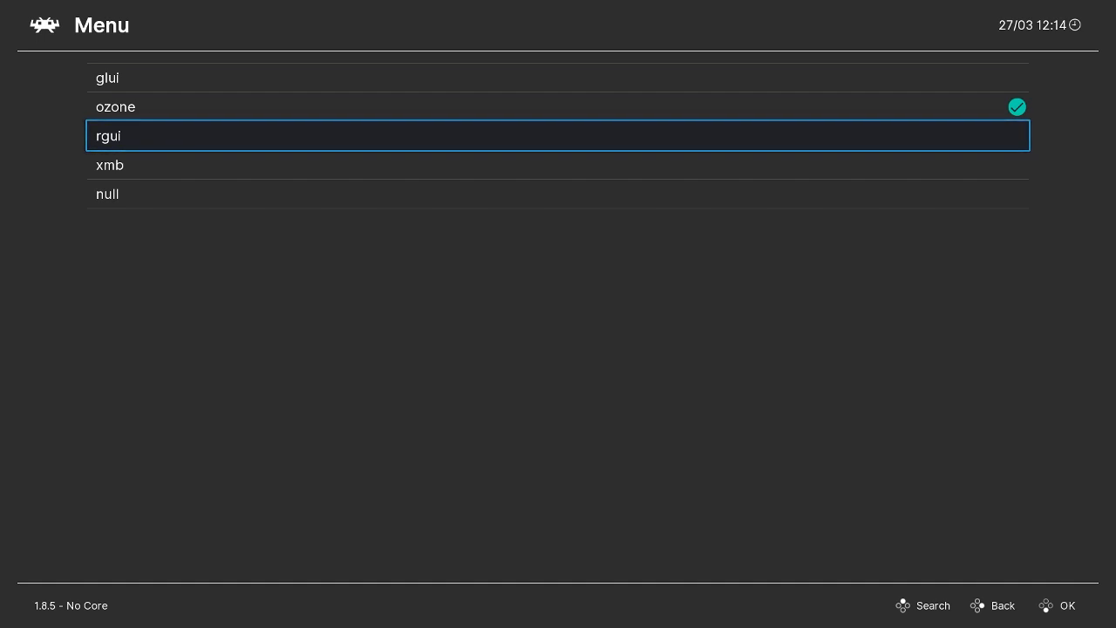
key("Down")
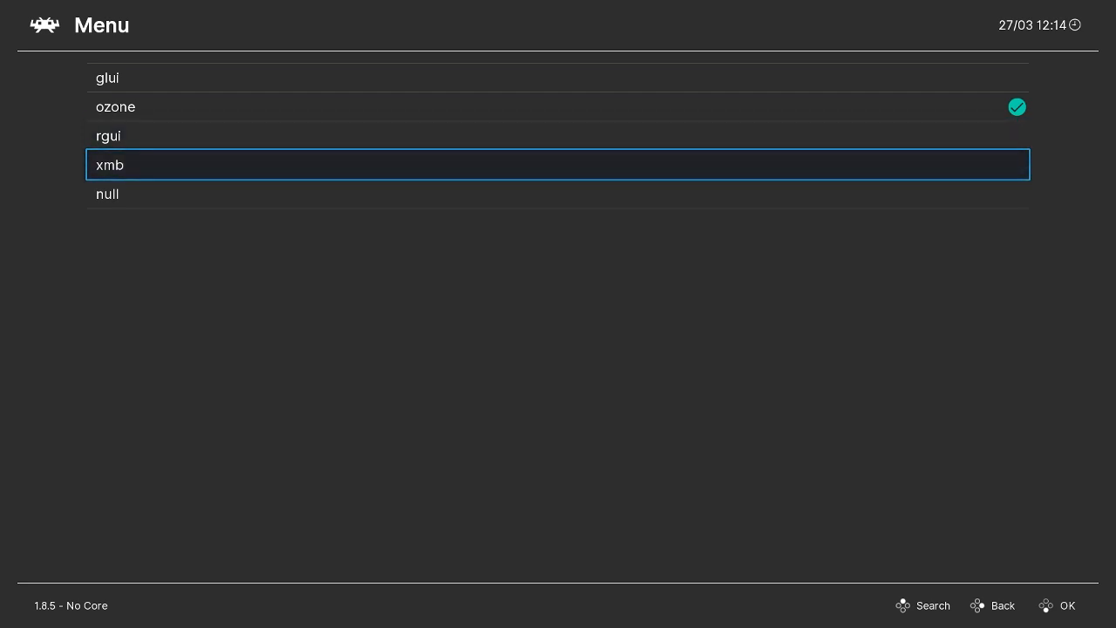
key("Return")
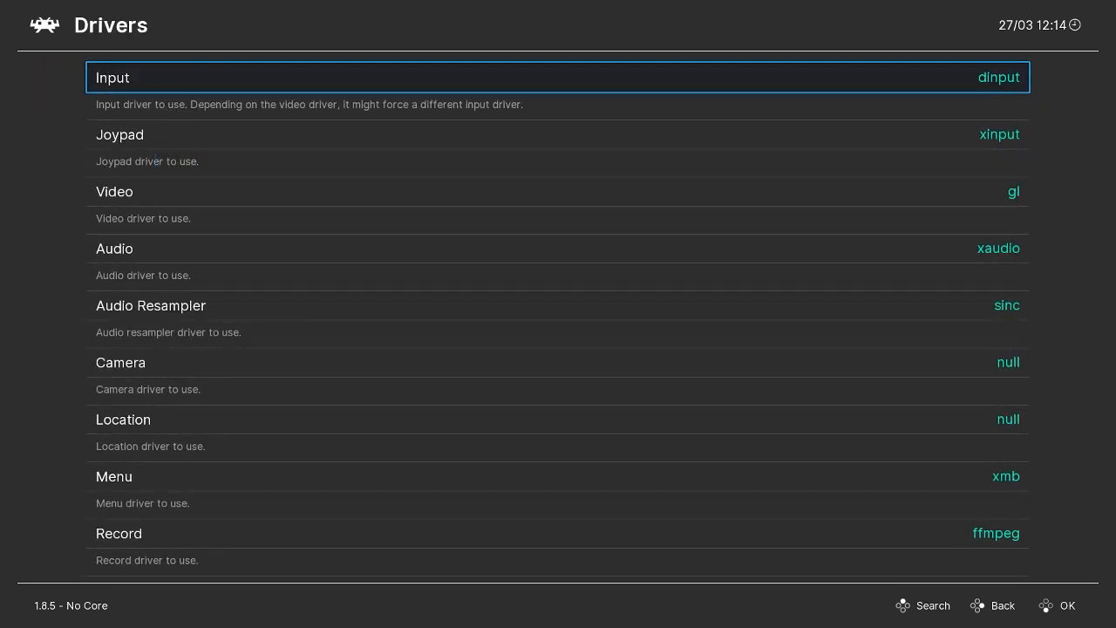
Step: Go back to the Main Menu and restart RetroArch so the new menu driver loads
key("BackSpace")
key("Left")
key("Up")
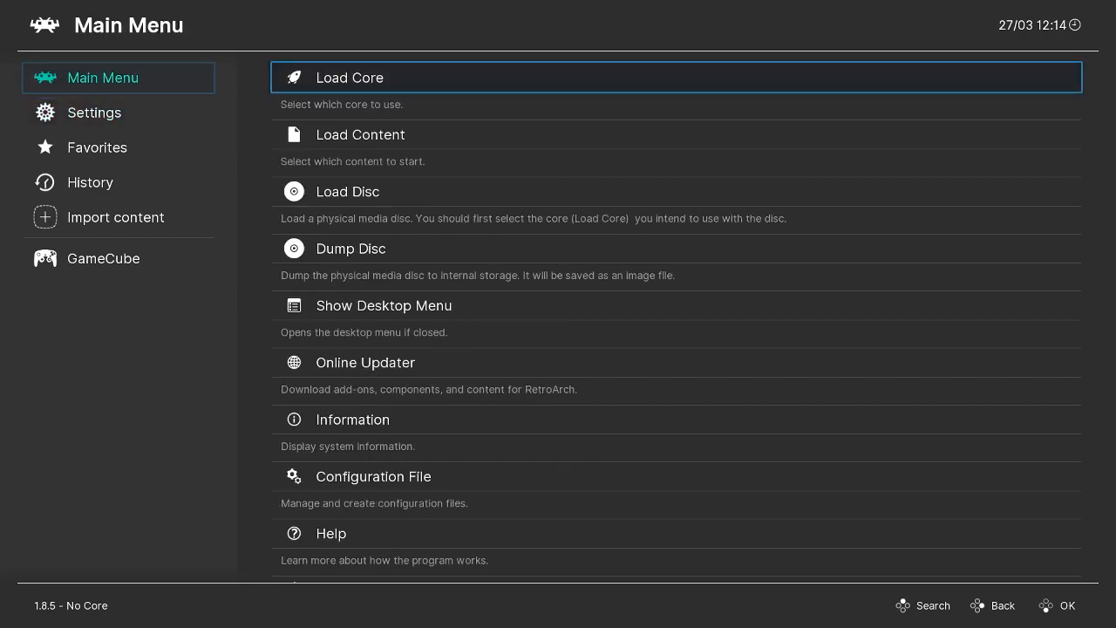
key("Right")
key("Return")
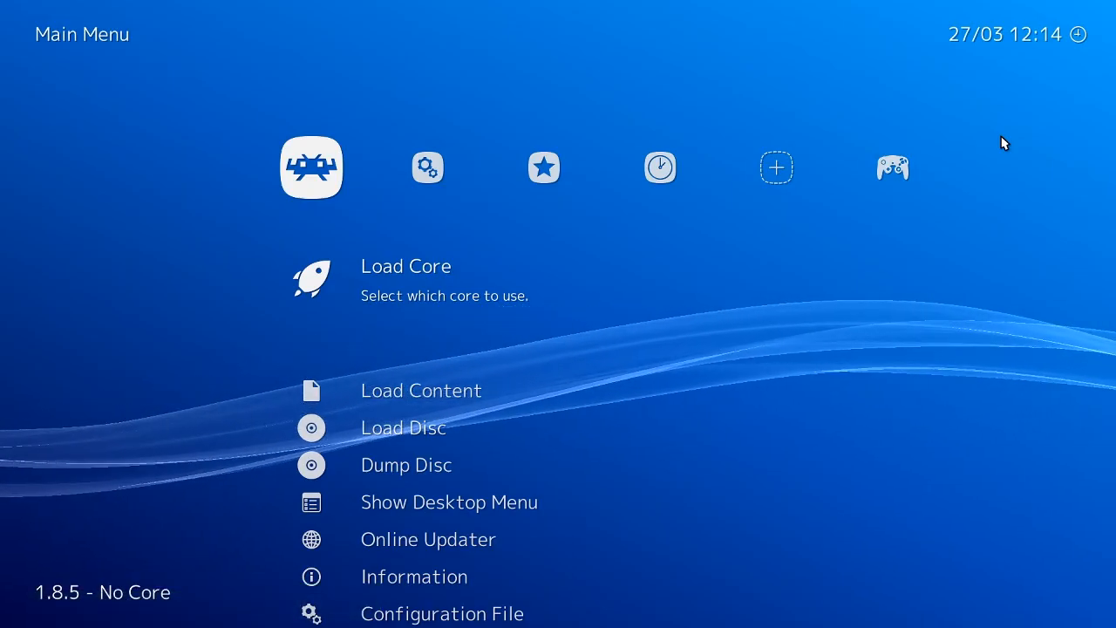
Step: Look through the categories across to the GameCube playlist and return to the Main Menu
key("Right")
key("Right")
key("Right")
key("Right")
key("Right")
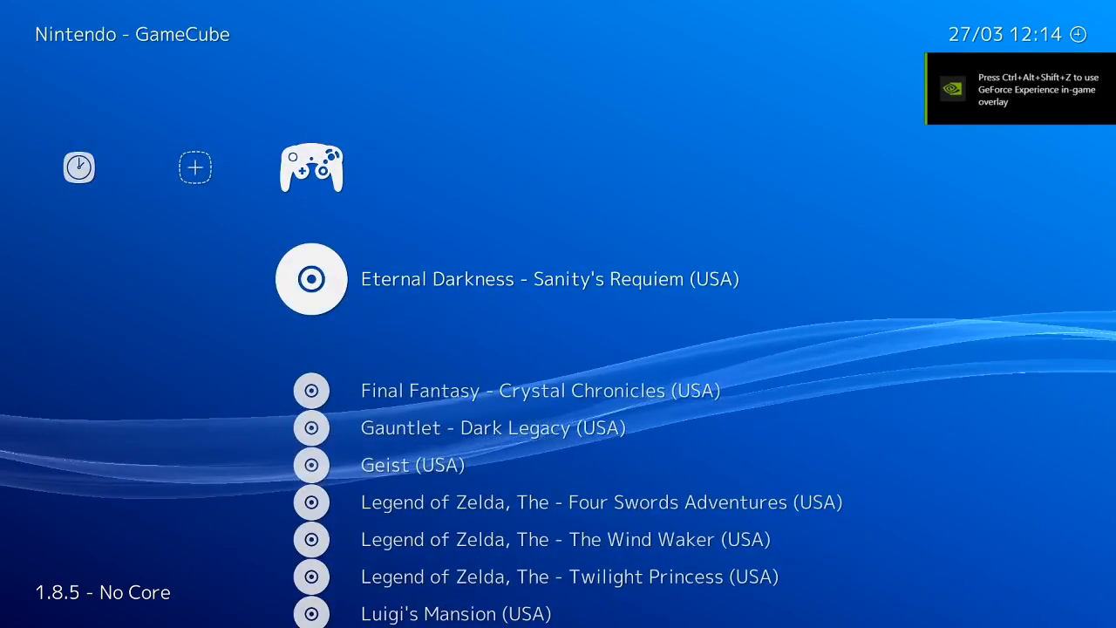
key("Left")
key("Left")
key("Left")
key("Left")
key("Left")
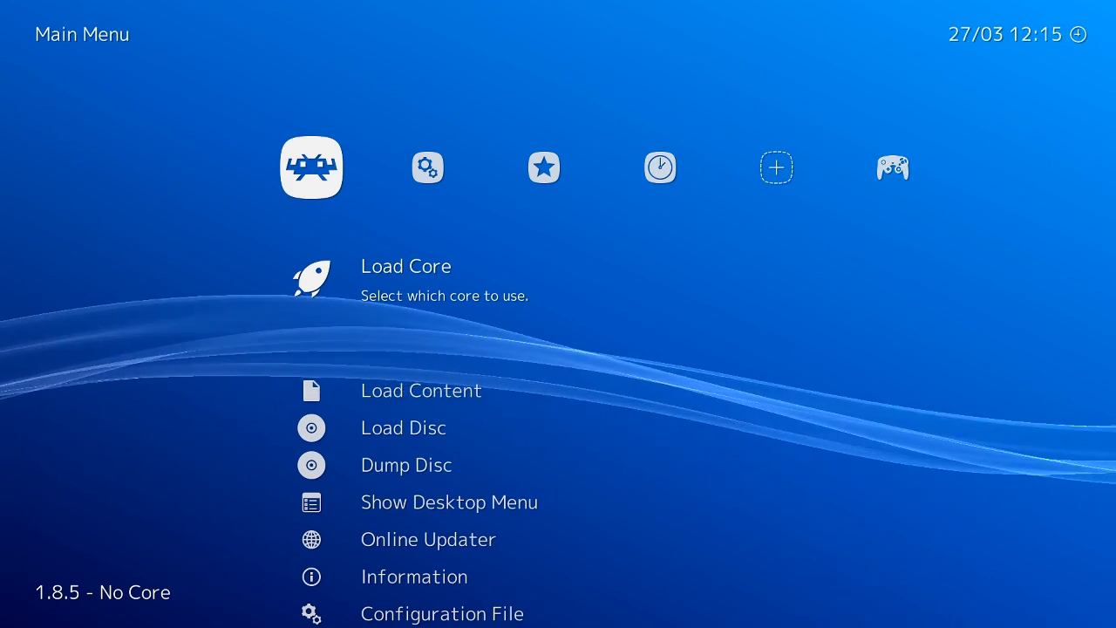
Step: Open the Appearance page of the User Interface settings
key("Right")
key("Down")
key("Down")
key("Down")
key("Down")
key("Down")
key("Down")
key("Down")
key("Down")
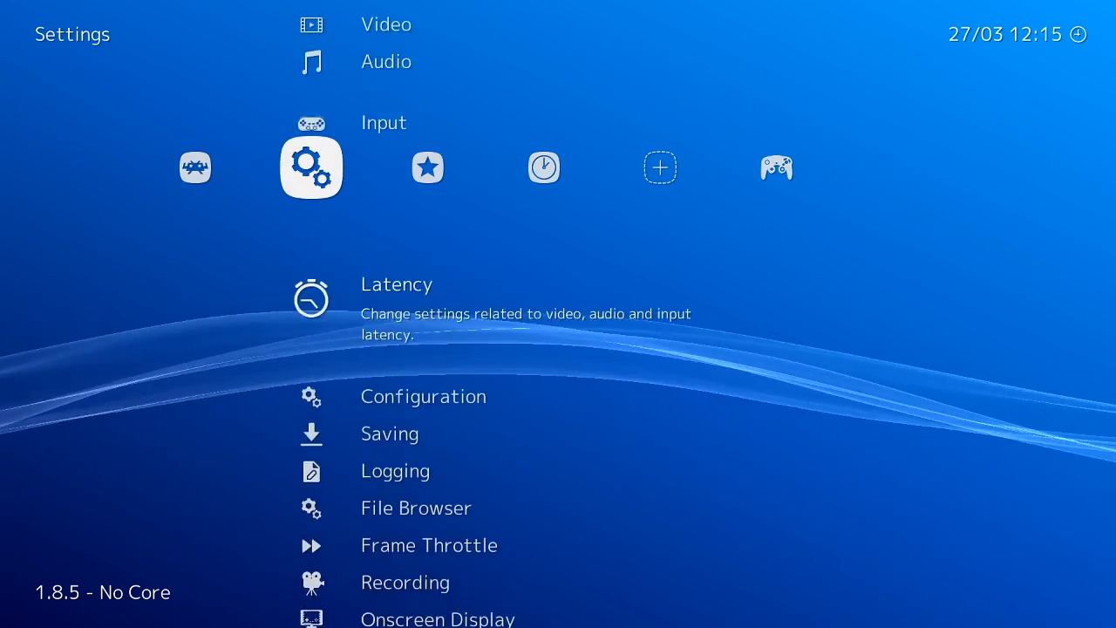
key("Down")
key("Down")
key("Down")
key("Down")
key("Return")
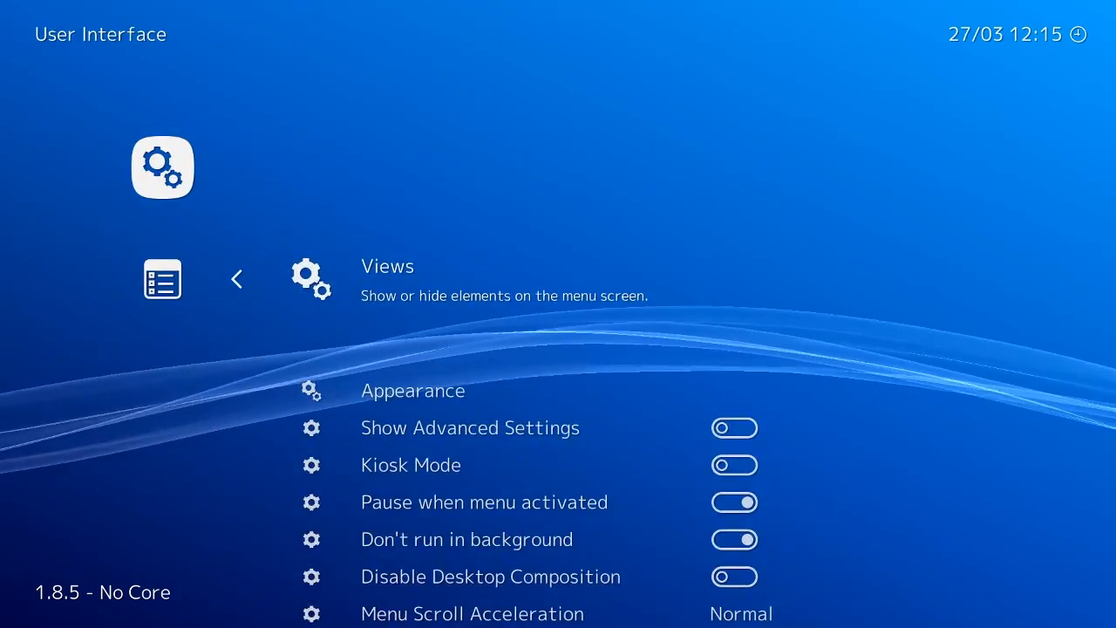
key("Down")
key("Return")
Step: Set the Menu Shader Pipeline to Bokeh
key("Down")
key("Down")
key("Down")
key("Down")
key("Down")
key("Down")
key("Down")
key("Down")
key("Down")
key("Down")
key("Down")
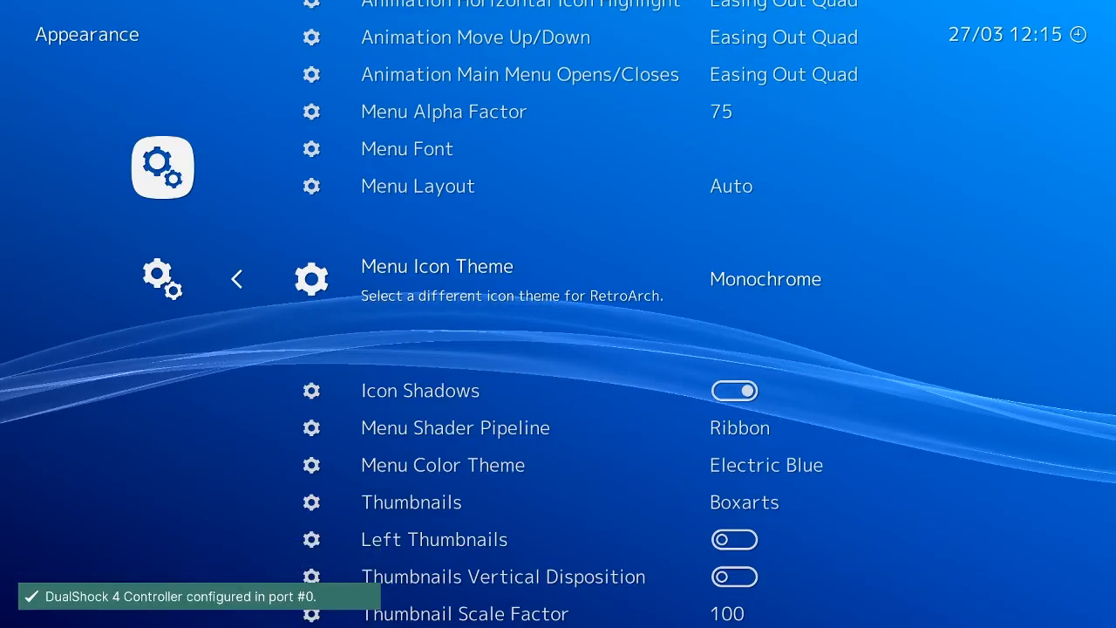
key("Down")
key("Down")
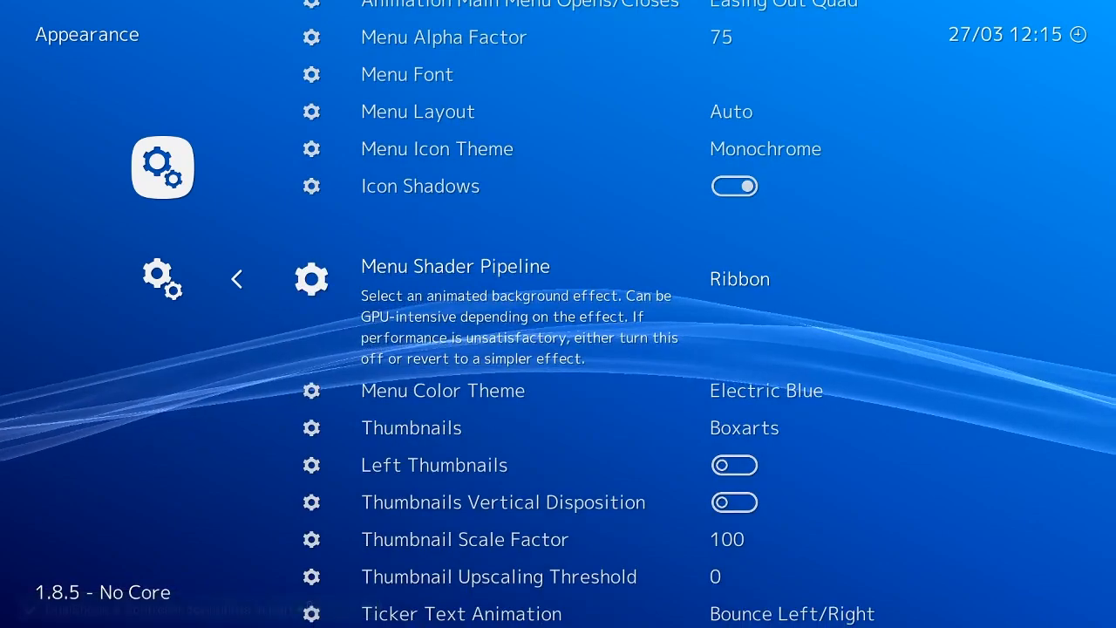
key("Right")
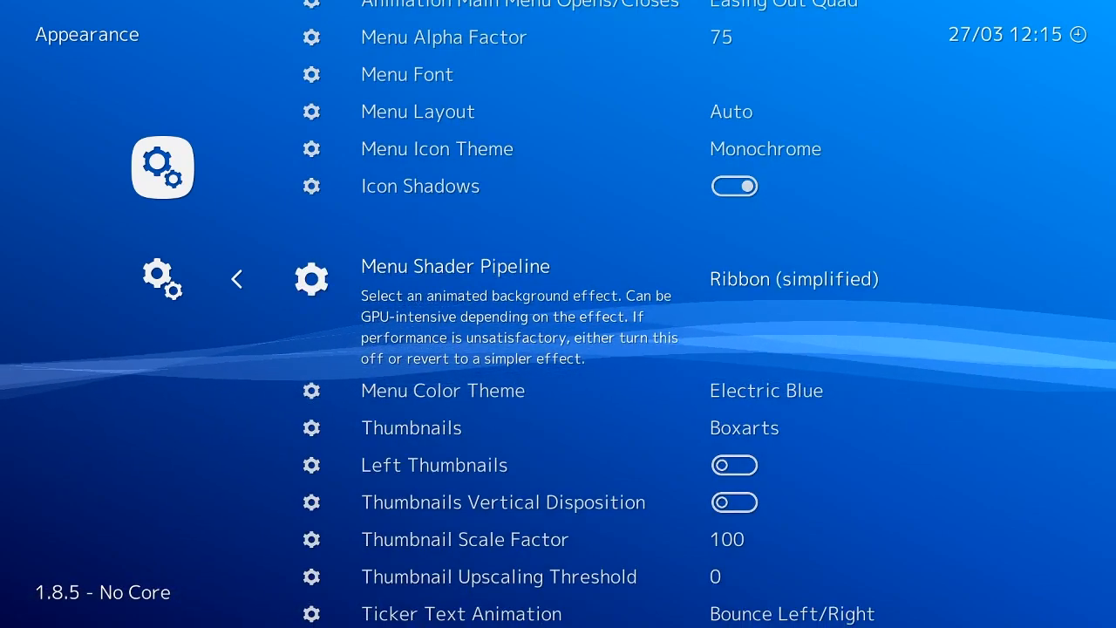
key("Right")
key("Right")
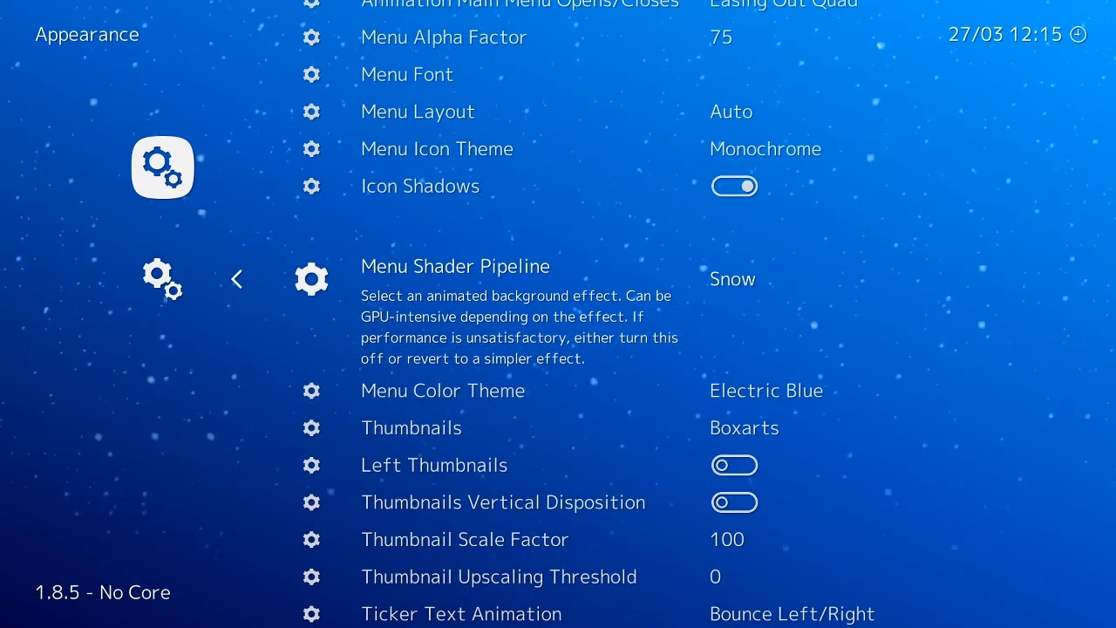
key("Right")
key("Right")
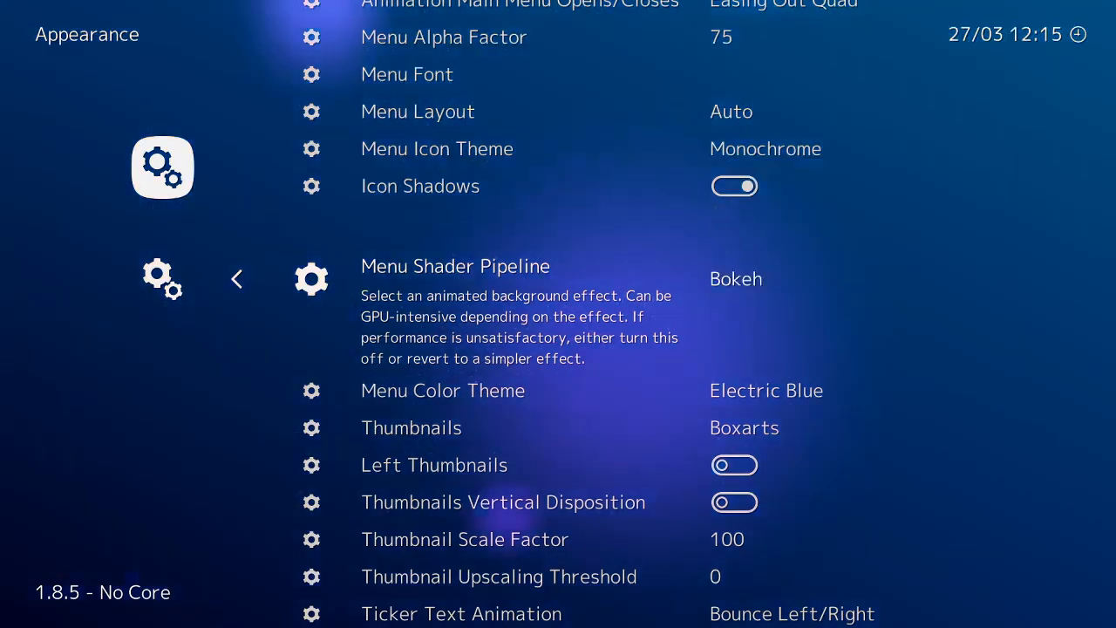
Step: Set the Menu Color Theme to Dark
key("Down")
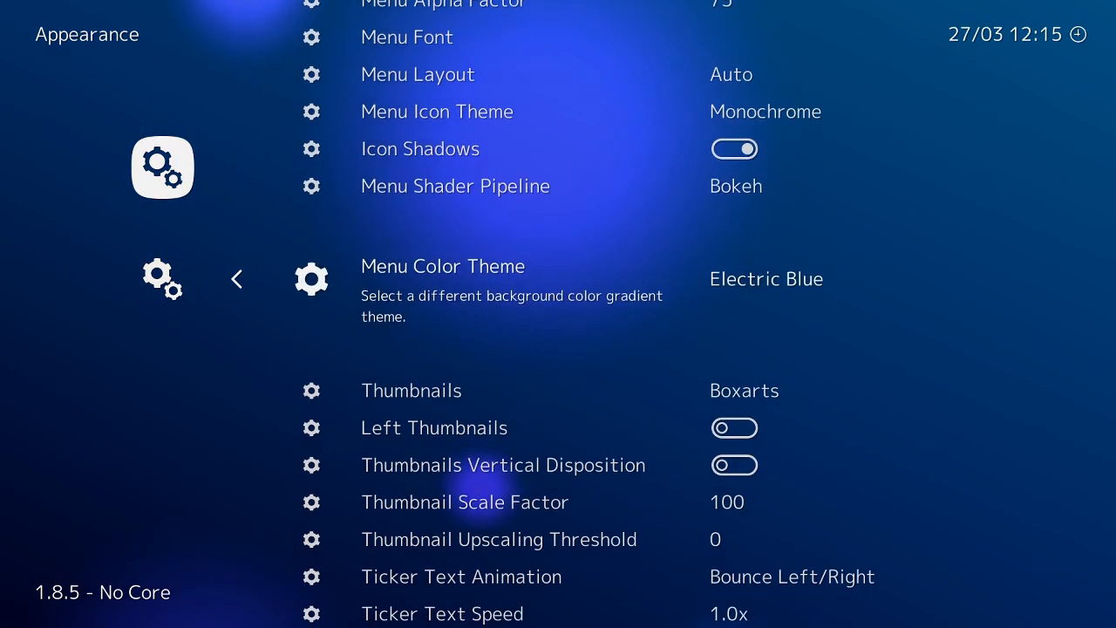
key("Return")
key("Down")
key("Down")
key("Down")
key("Down")
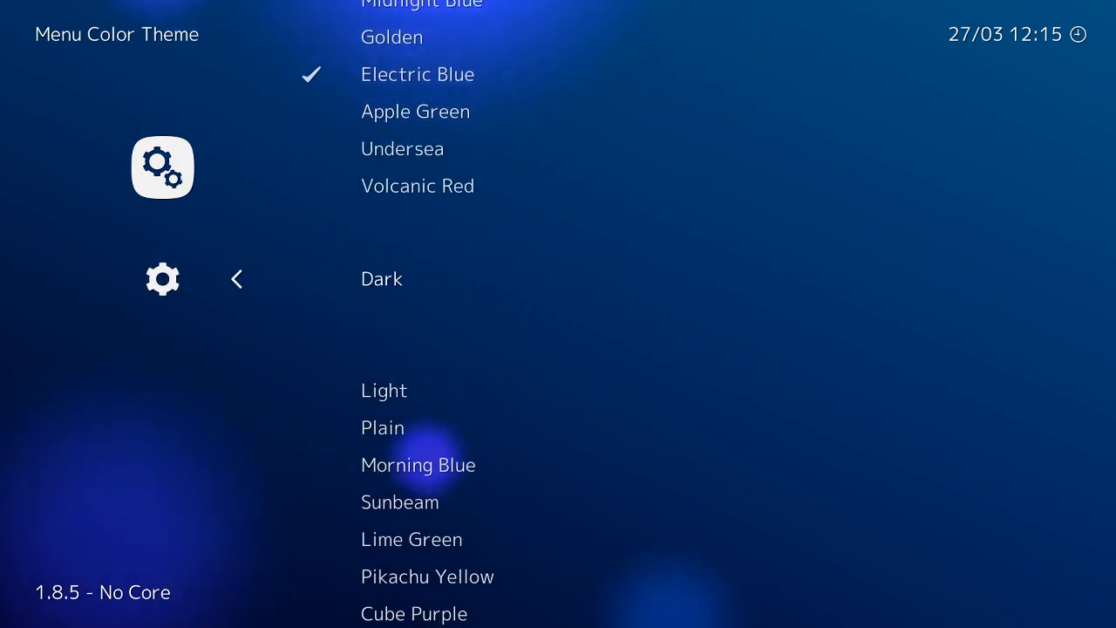
key("Return")
Step: Set Left Thumbnails to Screenshots and return to the User Interface settings
key("Down")
key("Down")
key("Down")
key("Down")
key("Down")
key("Down")
key("Down")
key("Down")
key("Down")
key("Down")
key("Down")
key("Down")
key("Down")
key("Down")
key("Down")
key("Down")
key("Down")
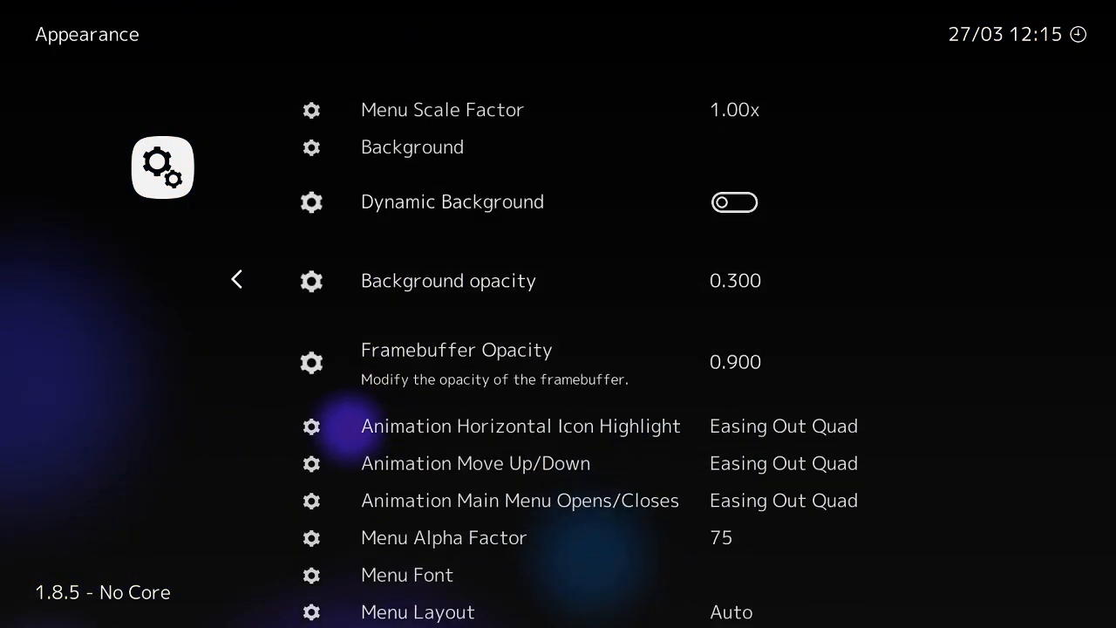
key("Up")
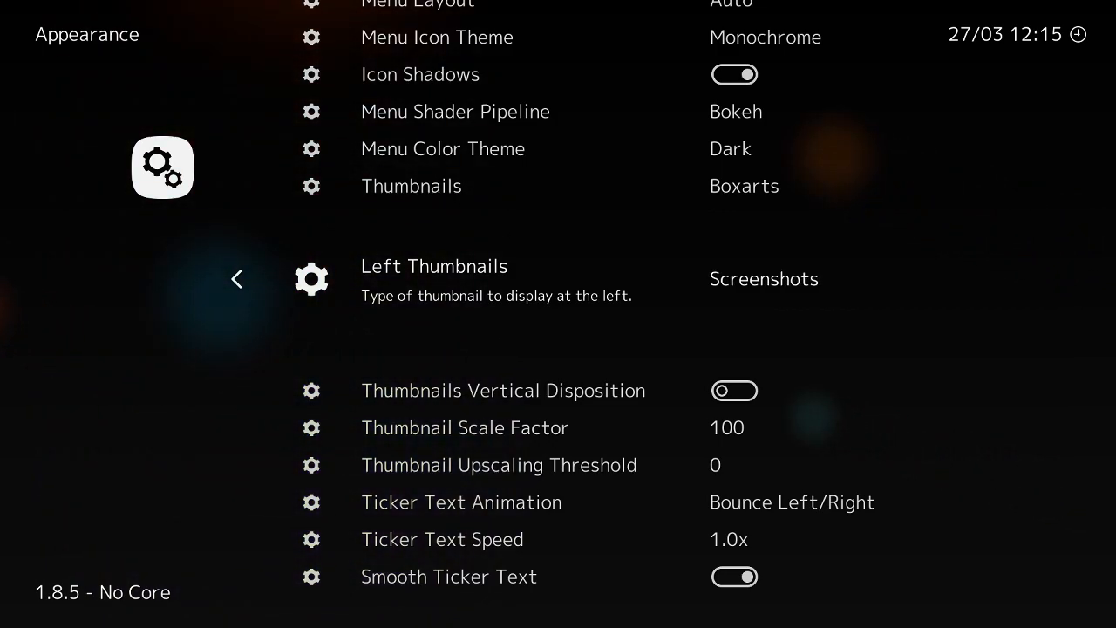
key("BackSpace")
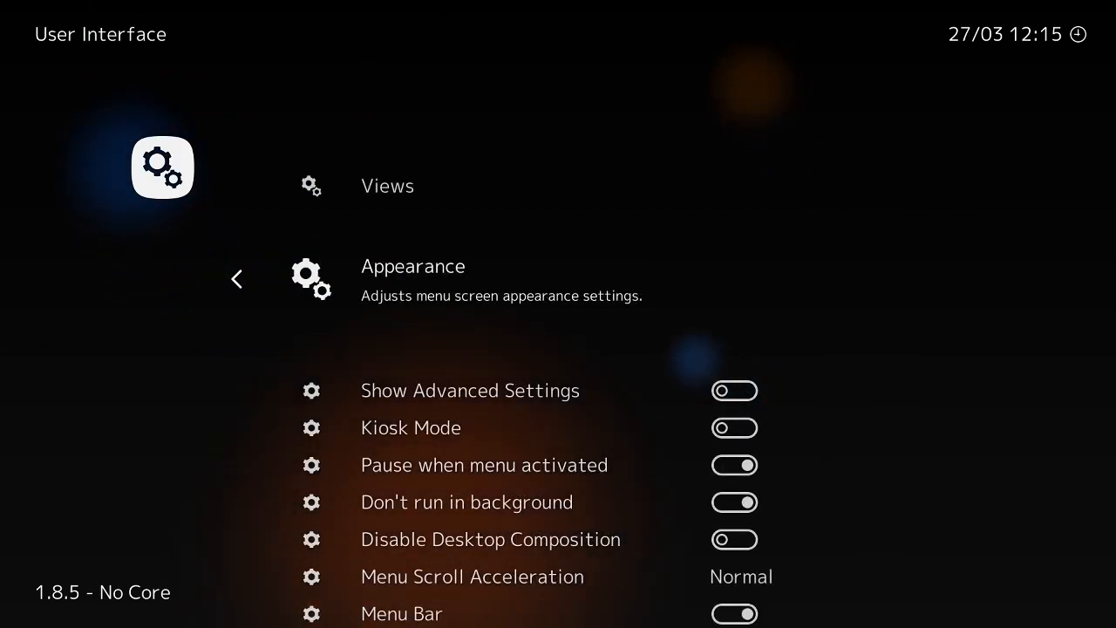
Step: Go back to Settings and open the Menu Sounds page of the Audio settings
key("BackSpace")
key("Up")
key("Up")
key("Up")
key("Up")
key("Up")
key("Up")
key("Up")
key("Up")
key("Up")
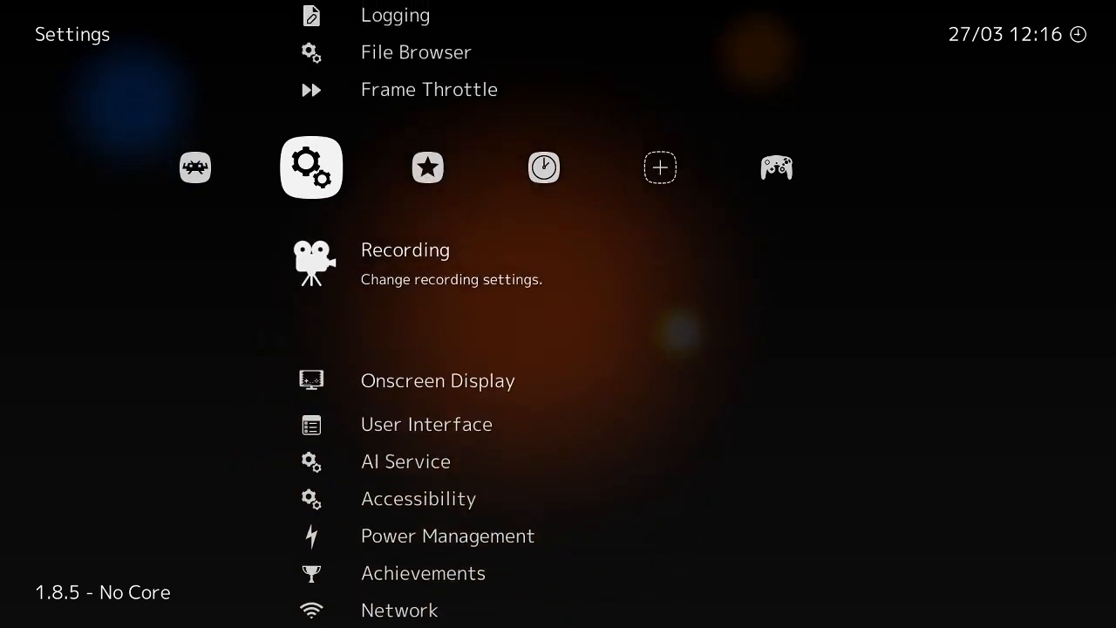
key("Shift_R")
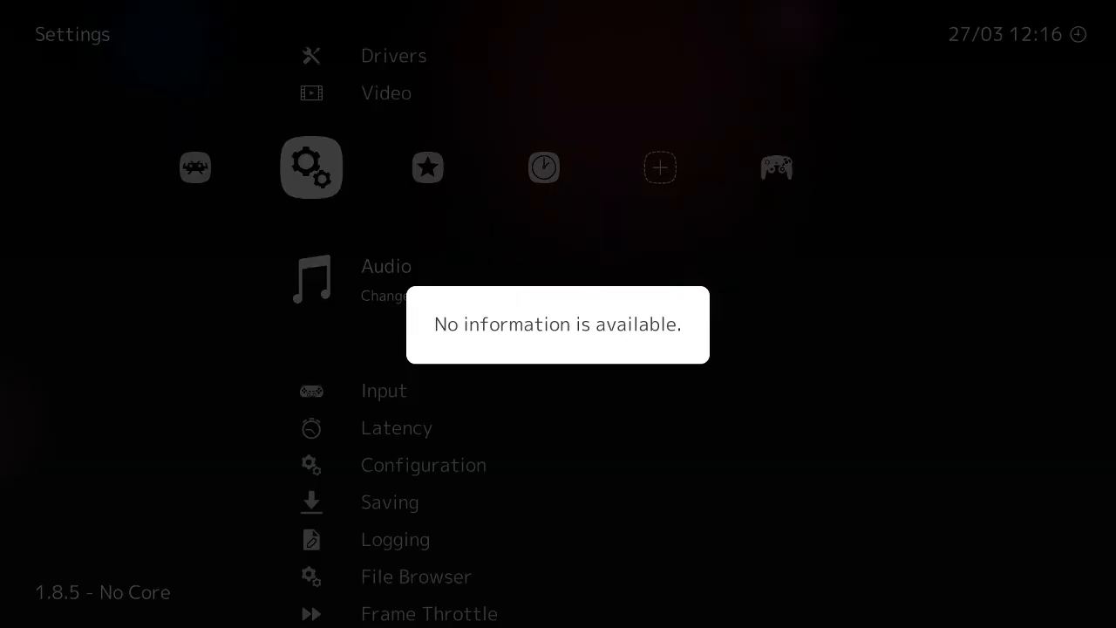
key("Return")
key("Down")
key("Down")
key("Down")
key("Down")
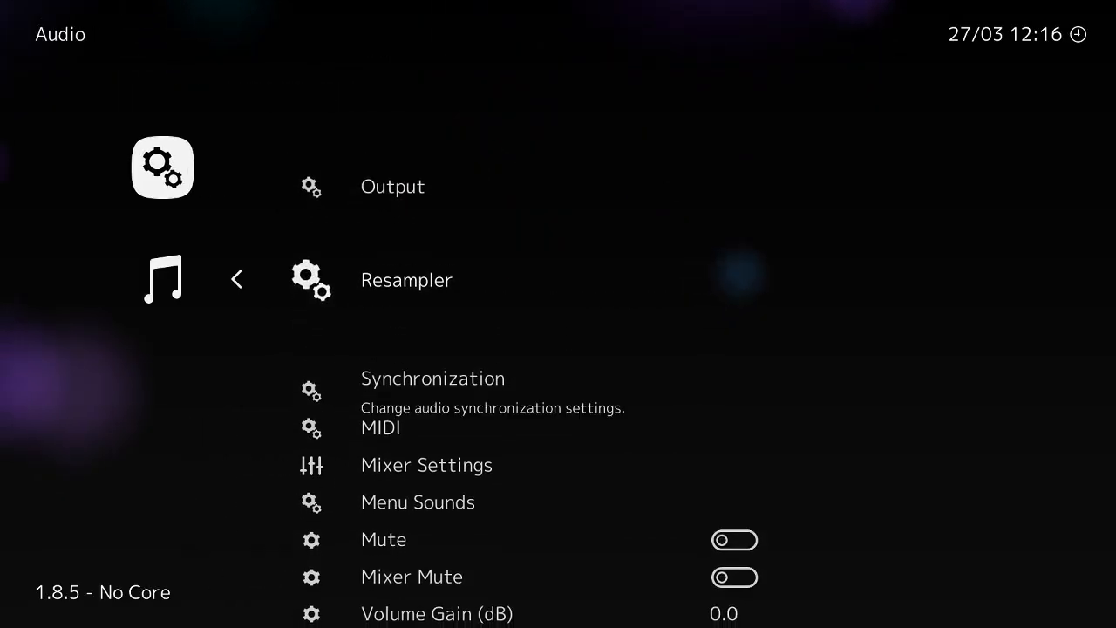
key("Down")
key("Return")
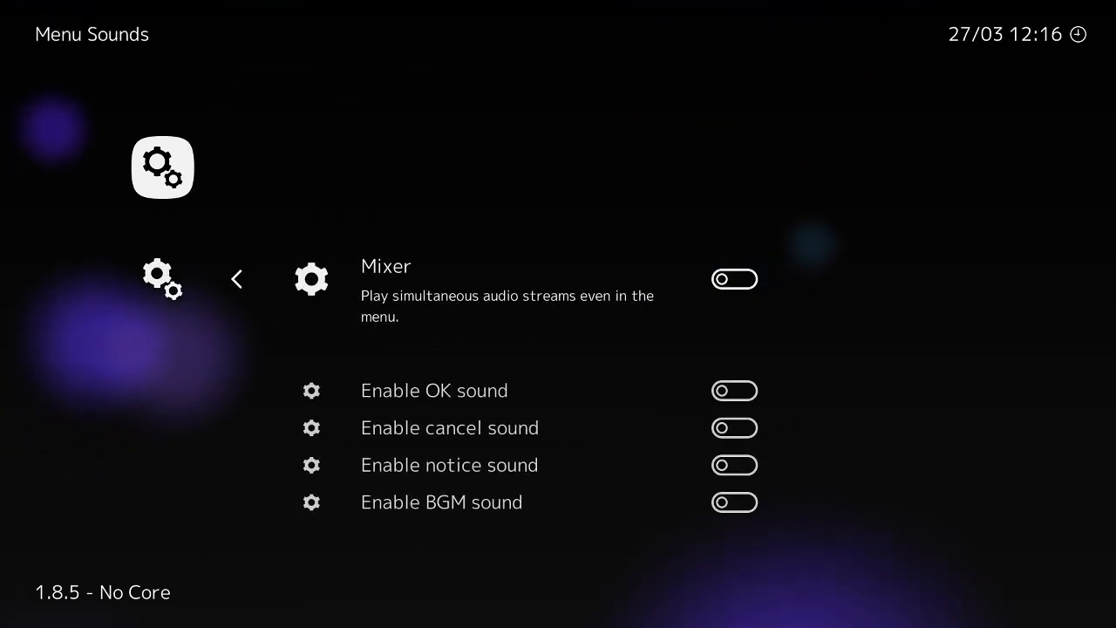
Step: Enable the menu sound Mixer, the cancel sound and the notice sound
key("Return")
key("Down")
key("Return")
key("Return")
key("Down")
key("Return")
key("Down")
key("Return")
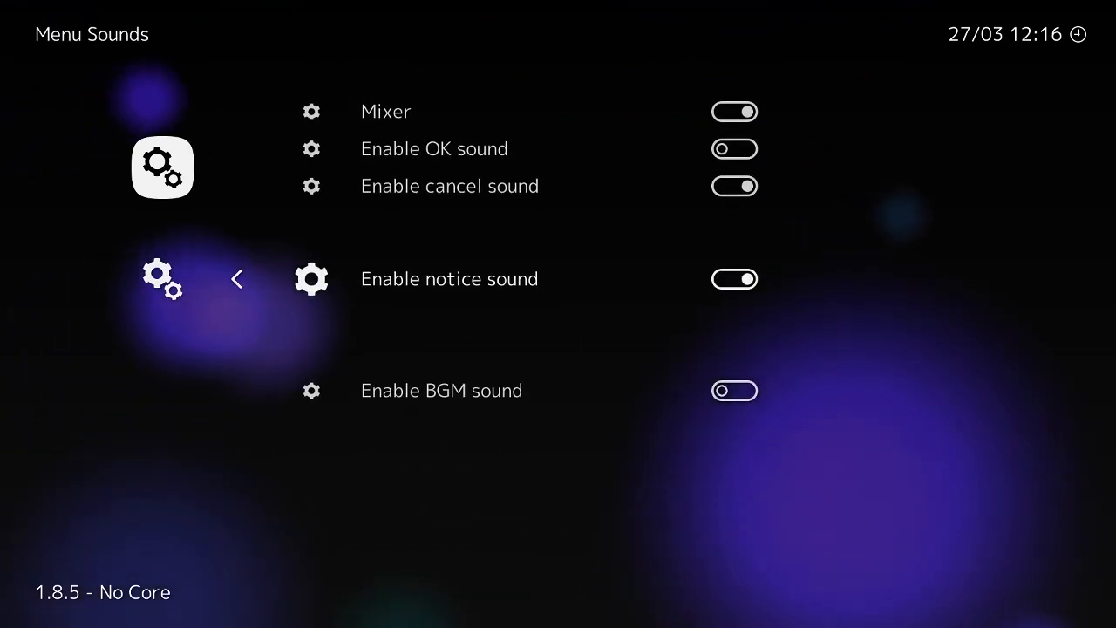
Step: Enable the BGM sound and the OK sound, and return to the Audio settings
key("Down")
key("Return")
key("Up")
key("Up")
key("Up")
key("Return")
key("BackSpace")
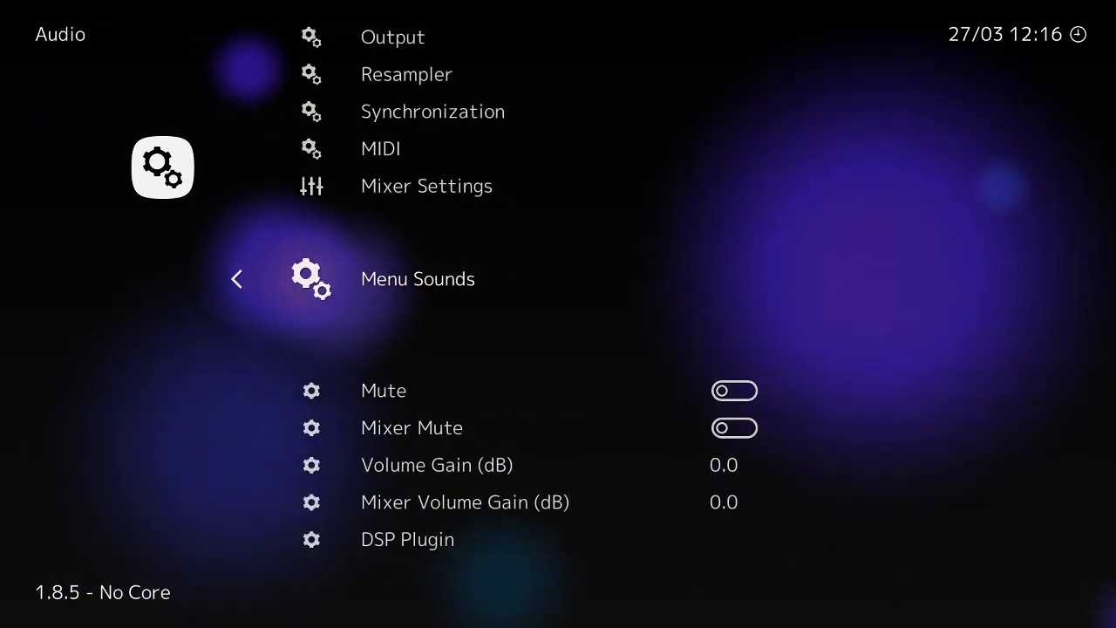
Step: Leave the Audio settings and go back to the Main Menu
key("BackSpace")
key("Left")
key("Up")
key("Return")
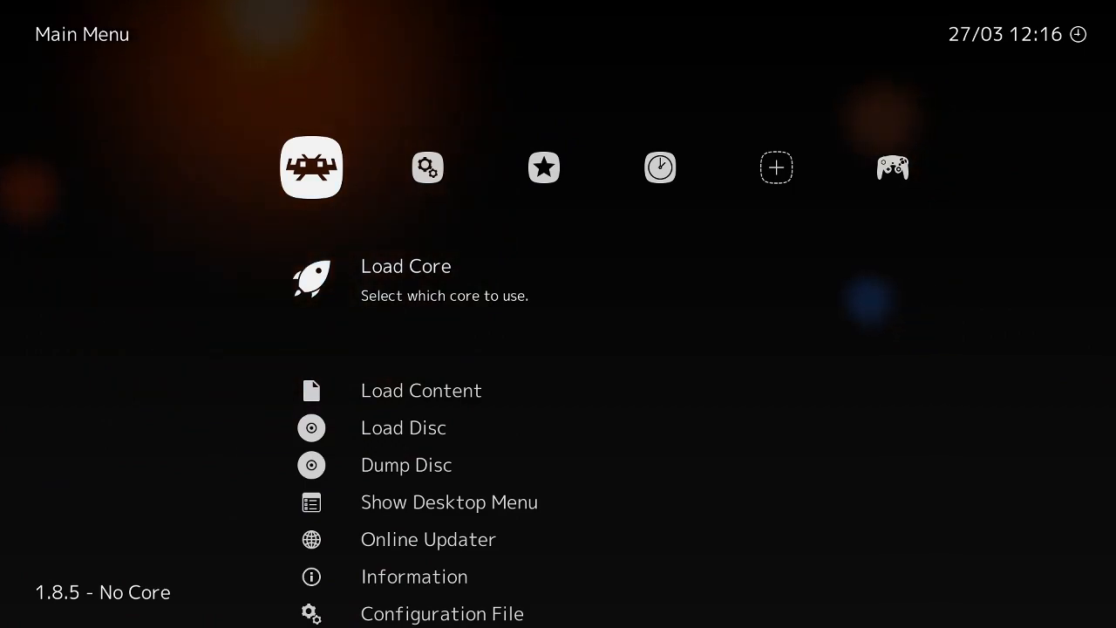
Step: Open the Video page in Settings briefly and return to the Main Menu
key("Right")
key("Right")
key("Left")
key("Down")
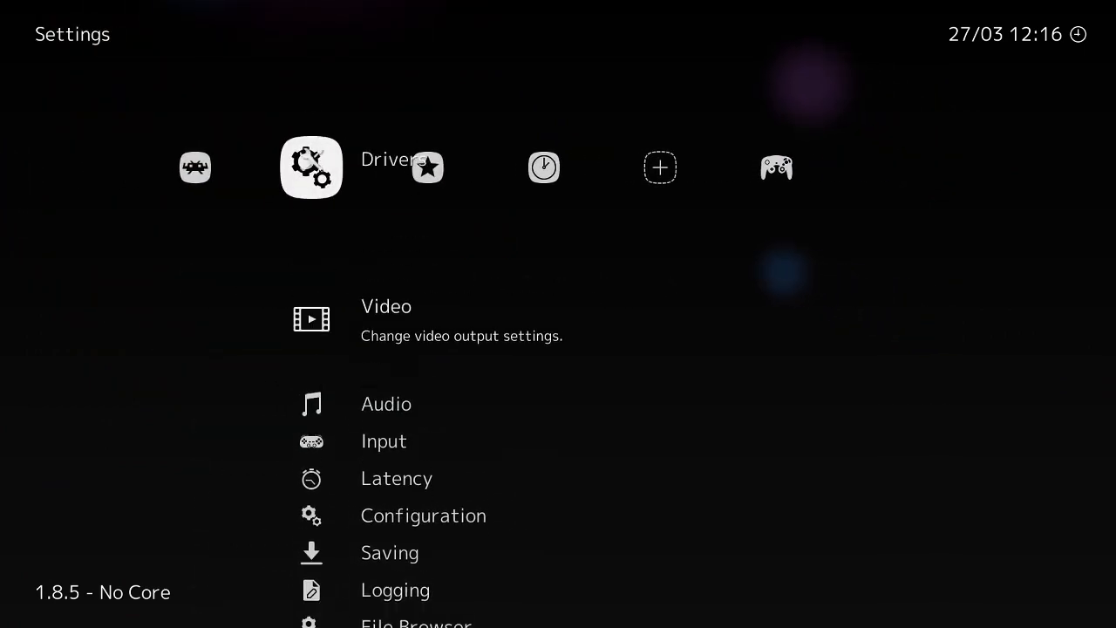
key("Return")
key("BackSpace")
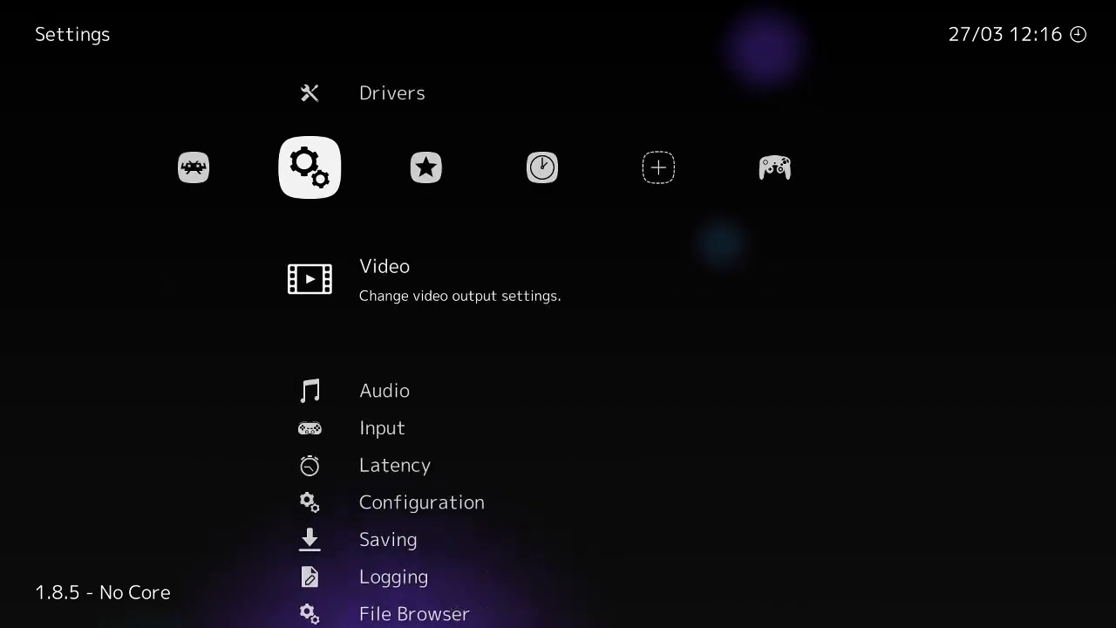
key("Up")
key("Left")
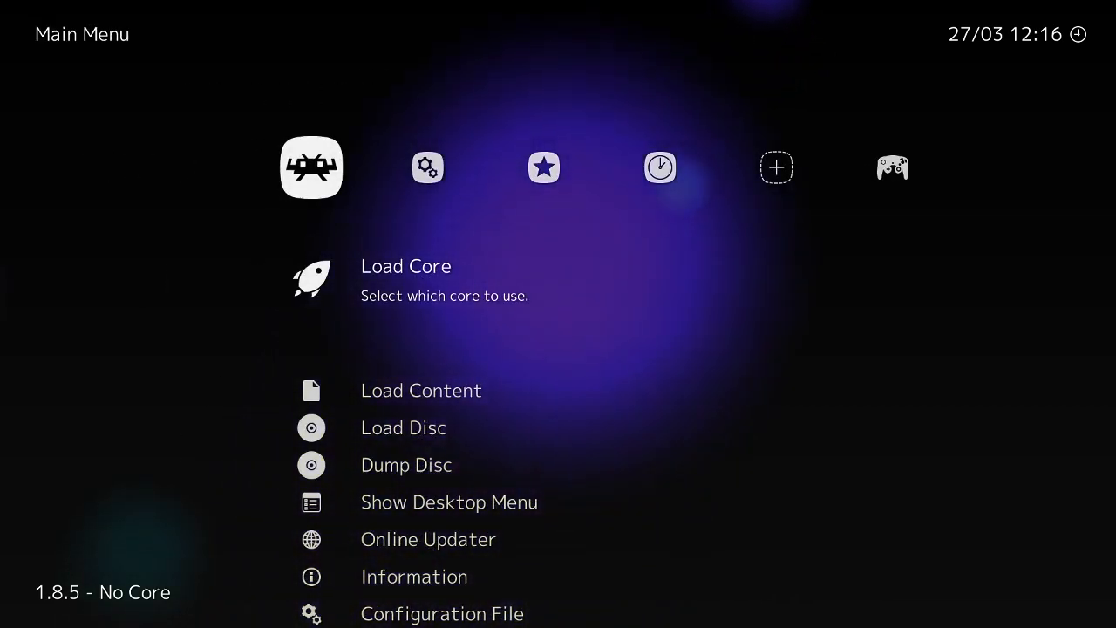
key("Escape")
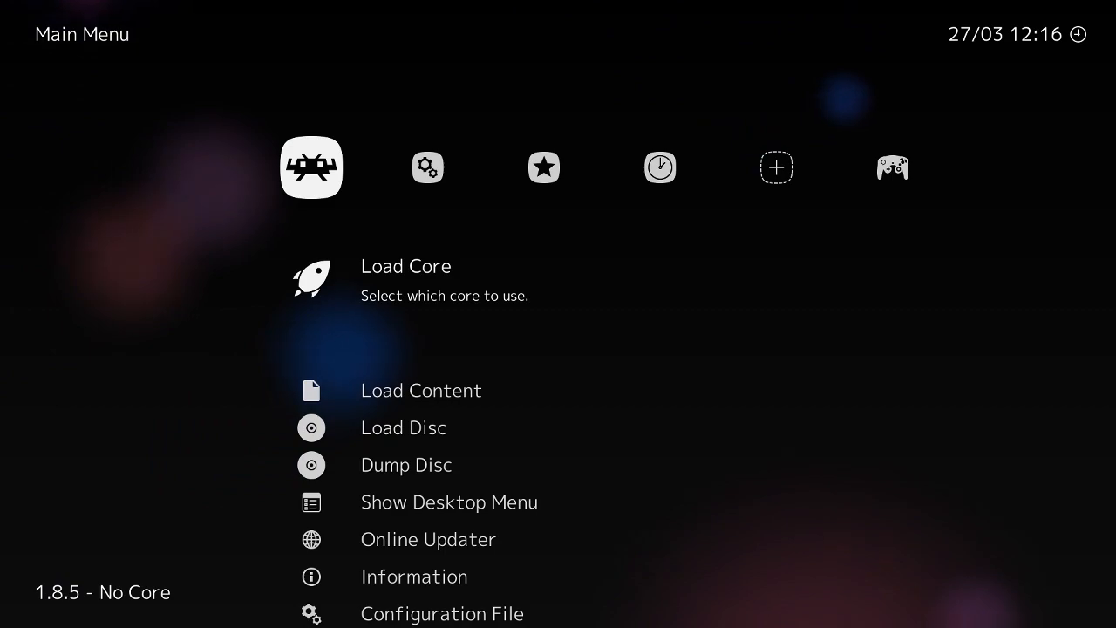
Step: Look through the top-level categories, including Import content and the Nintendo - GameCube playlist, and go back towards the Main Menu
key("Right")
key("Right")
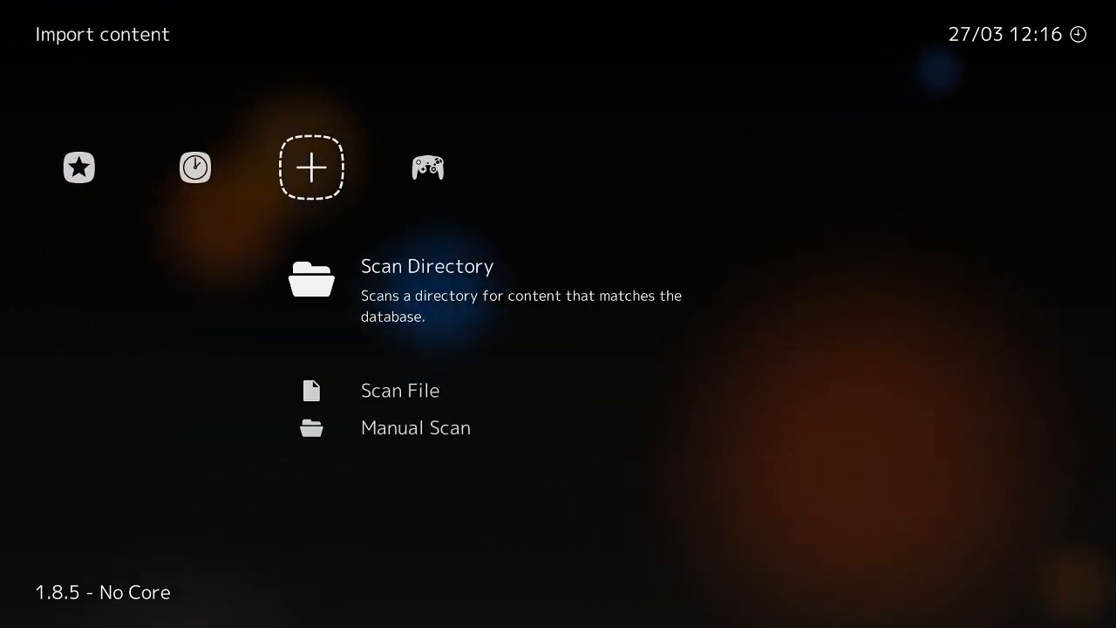
key("Left")
key("Left")
key("Left")
key("Left")
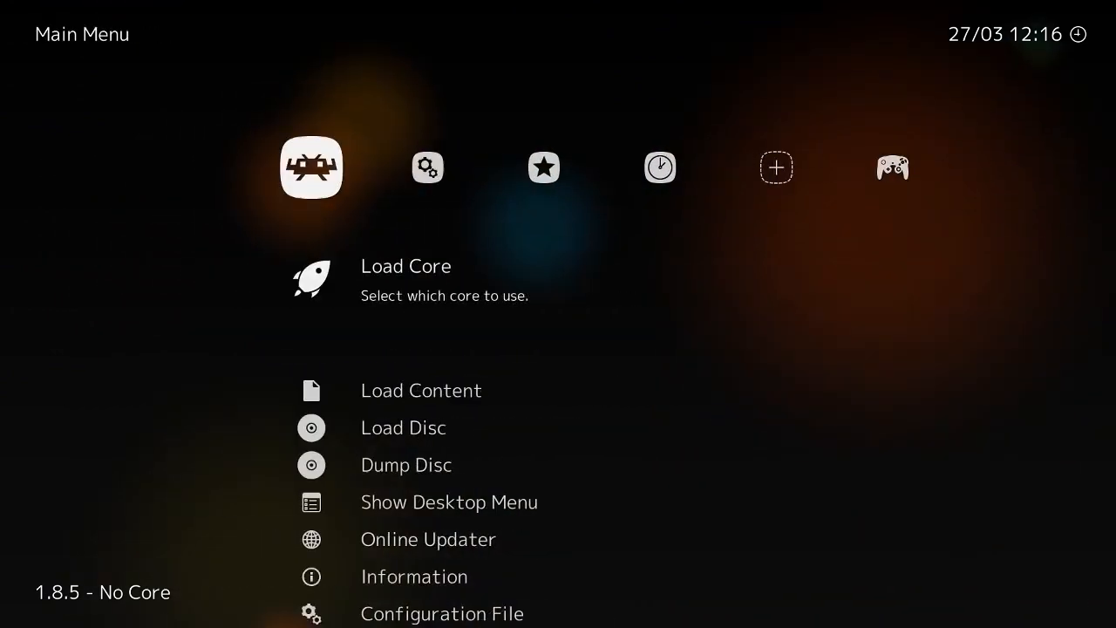
key("Right")
key("Right")
key("Right")
key("Right")
key("Right")
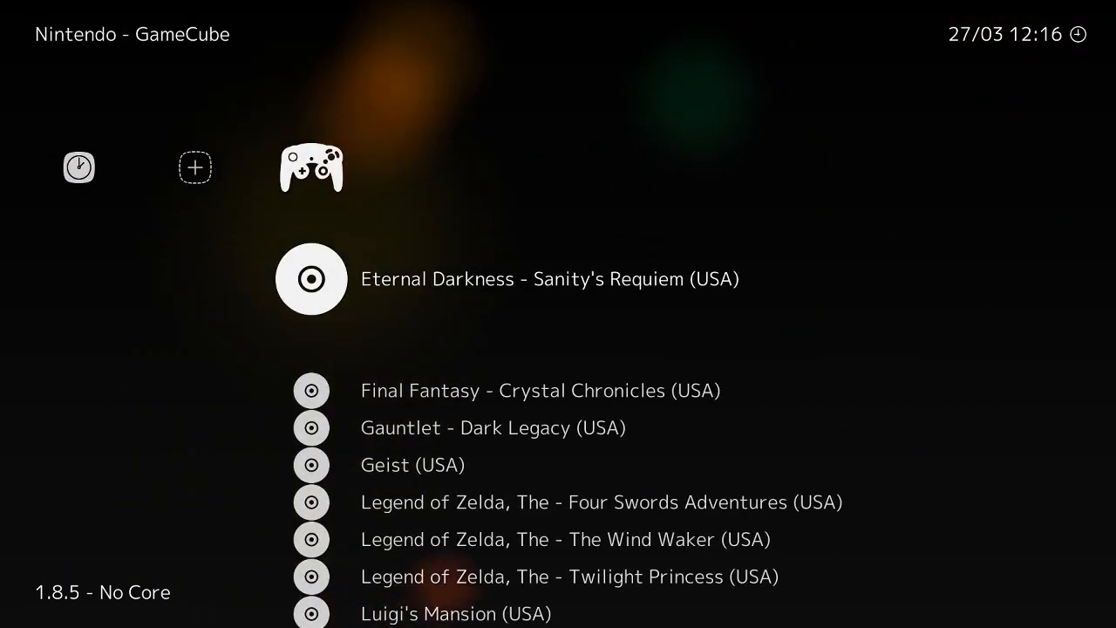
key("Left")
key("Left")
key("Left")
key("Left")
key("Left")
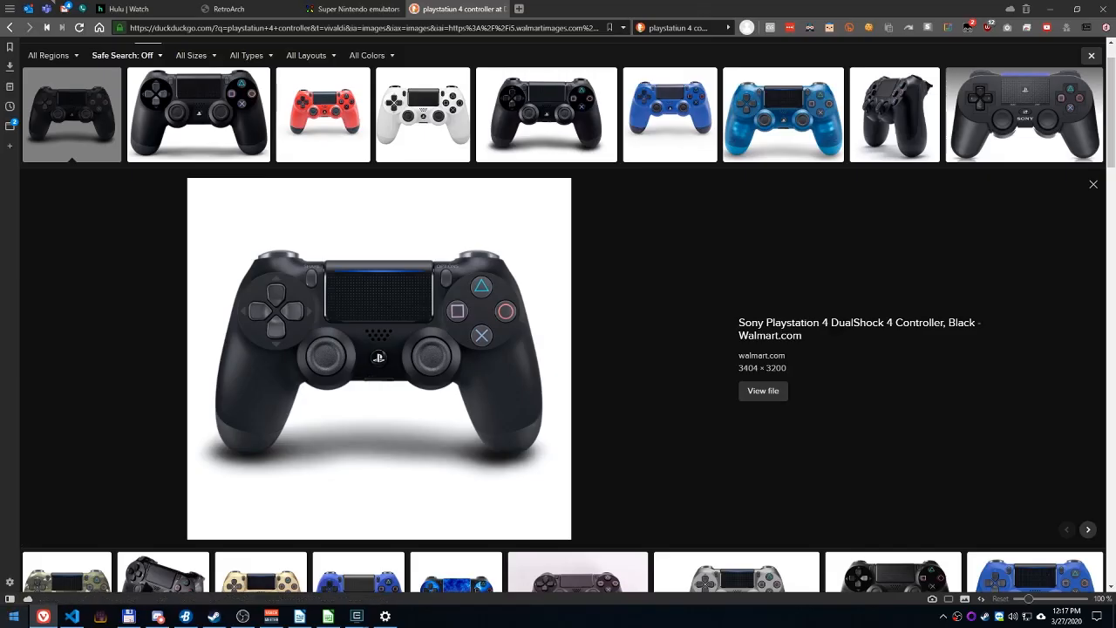
Step: Launch RetroArch (log to file) from Windows
left_click(14, 616)
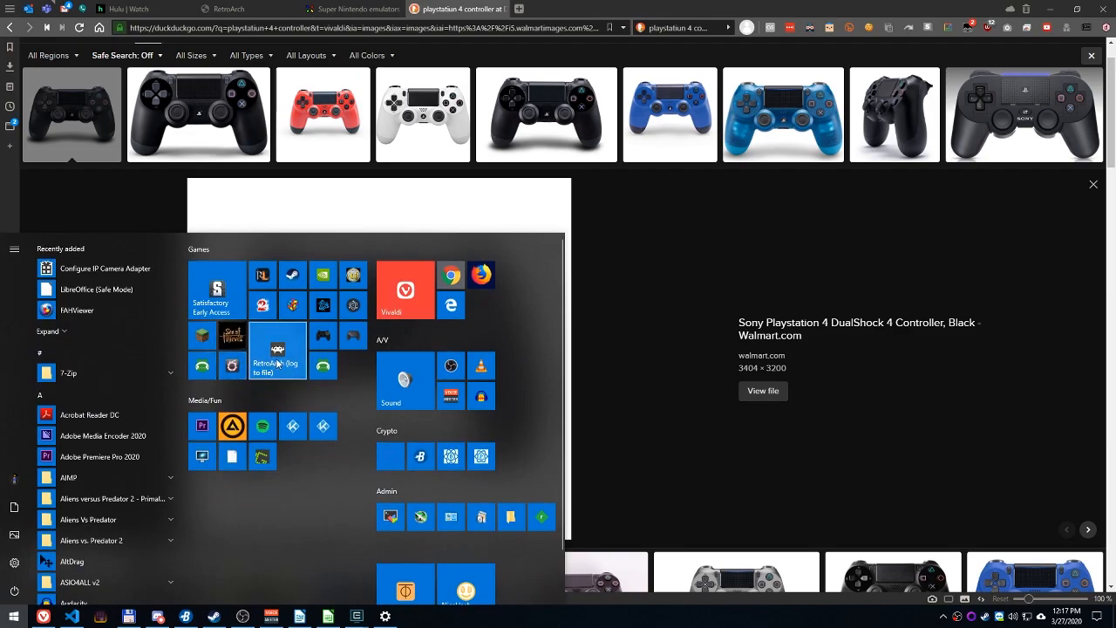
left_click(277, 363)
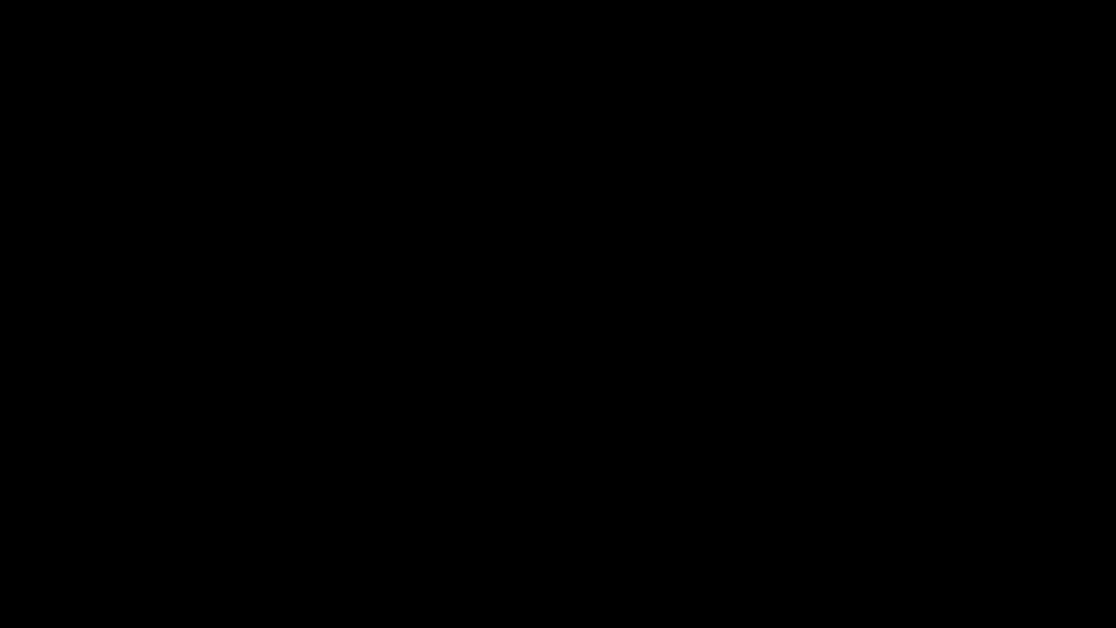
Step: Browse the system playlists forward through Sega - Dreamcast and Master System - Mark III to Mega Drive - Genesis, examining their thumbnails
key("Right")
key("Right")
key("Right")
key("Right")
key("Right")
key("Right")
key("Right")
key("Right")
key("Right")
key("Right")
key("Right")
key("Right")
key("Right")
key("Right")
key("Right")
key("Right")
key("Right")
key("Right")
key("Right")
key("Right")
key("Right")
key("Right")
key("Right")
key("Right")
key("Right")
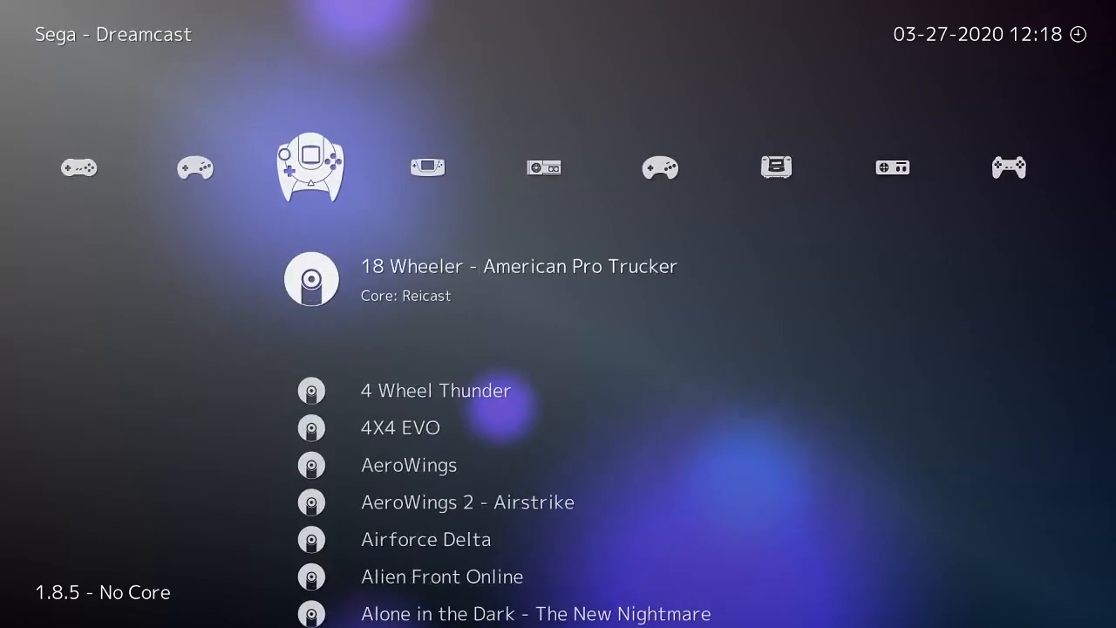
key("Right")
key("Right")
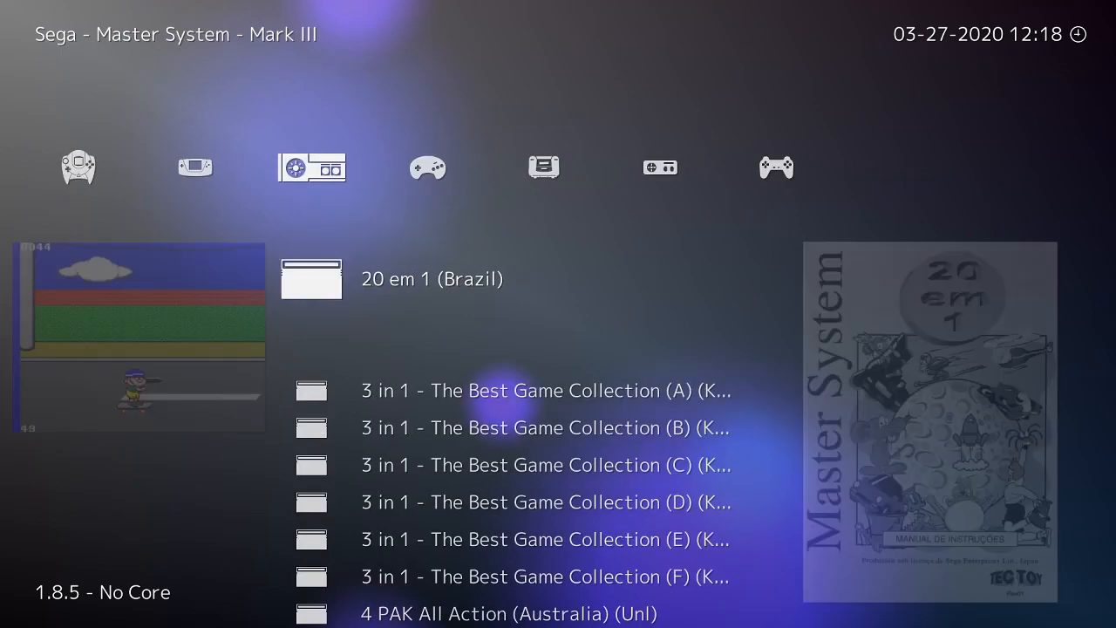
key("Right")
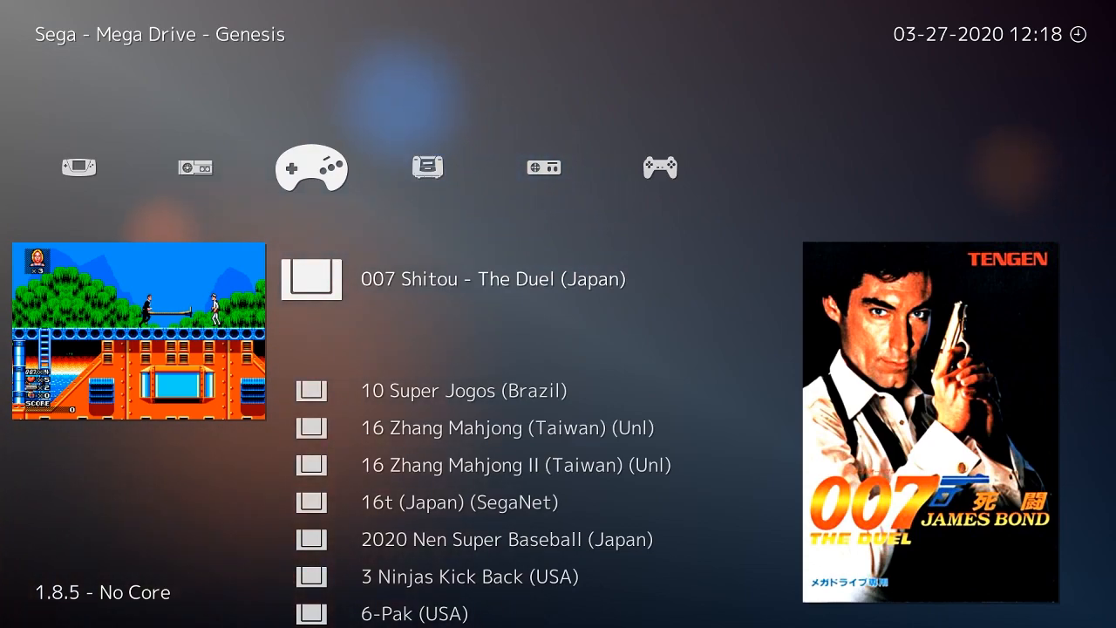
Step: Browse back through Sega - Game Gear to Nintendo - Game Boy Advance, and examine the Nintendo - Game Boy playlist with its thumbnails
key("Left")
key("Left")
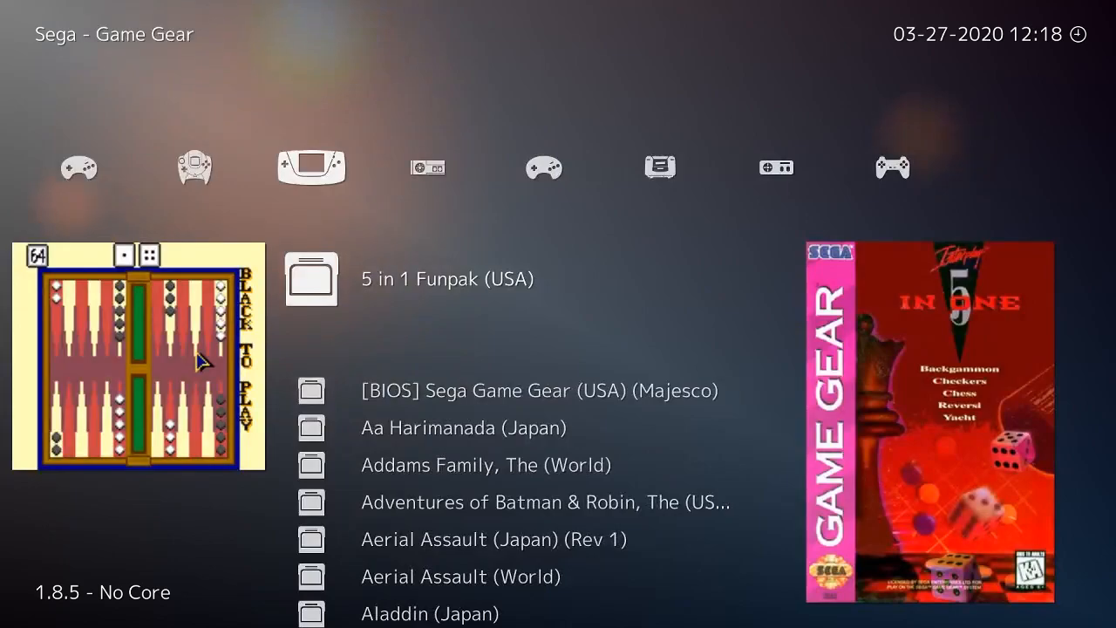
key("Left")
key("Left")
key("Left")
key("Left")
key("Left")
key("Left")
key("Left")
key("Left")
key("Left")
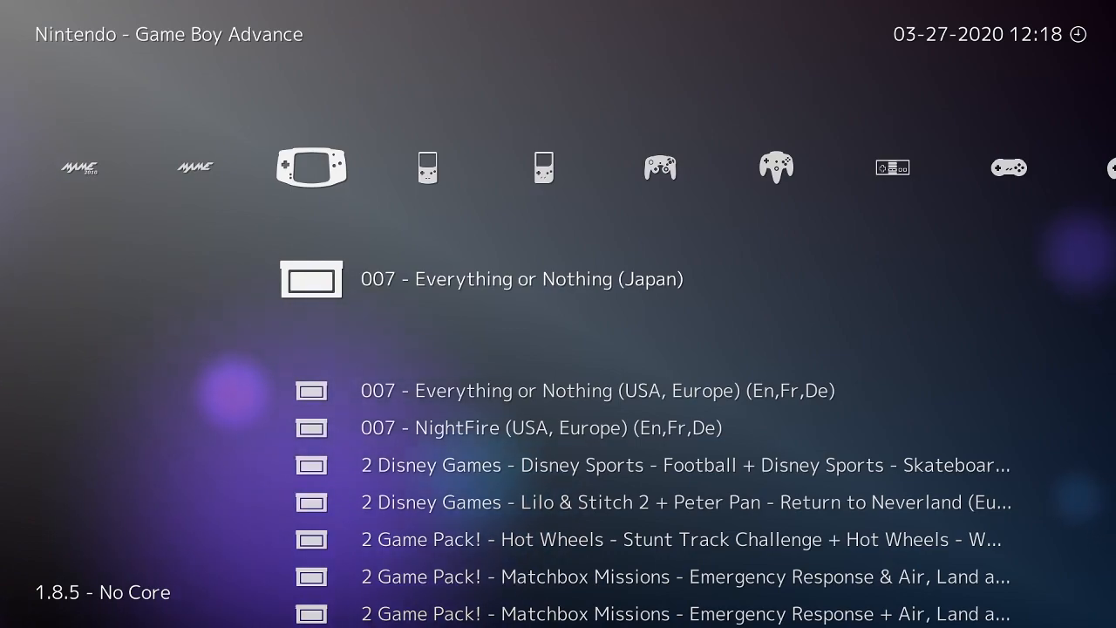
key("Right")
key("Right")
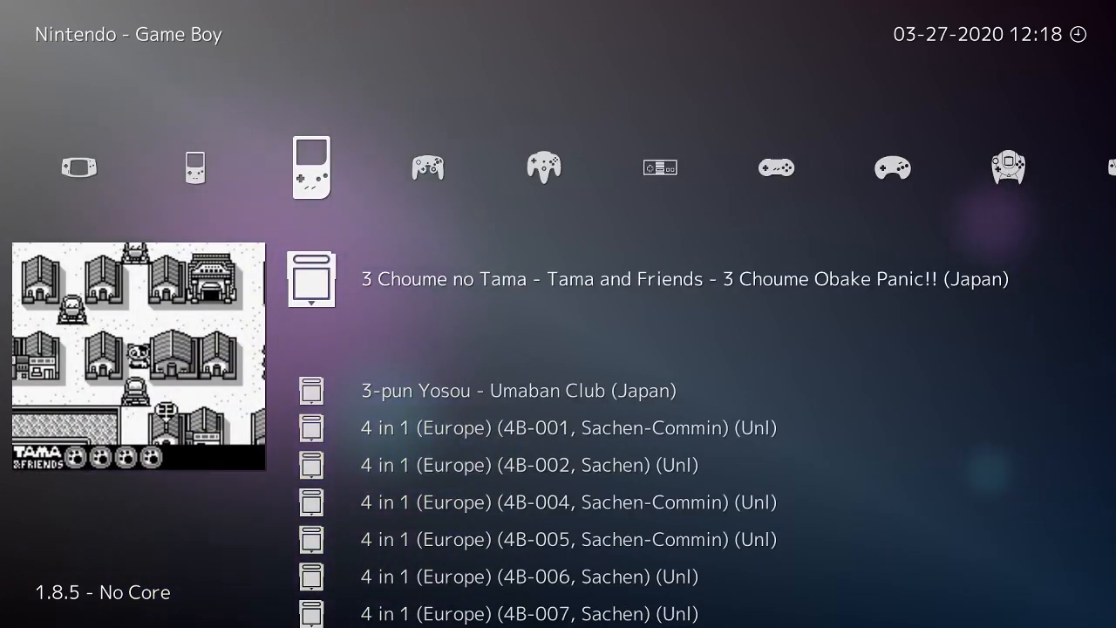